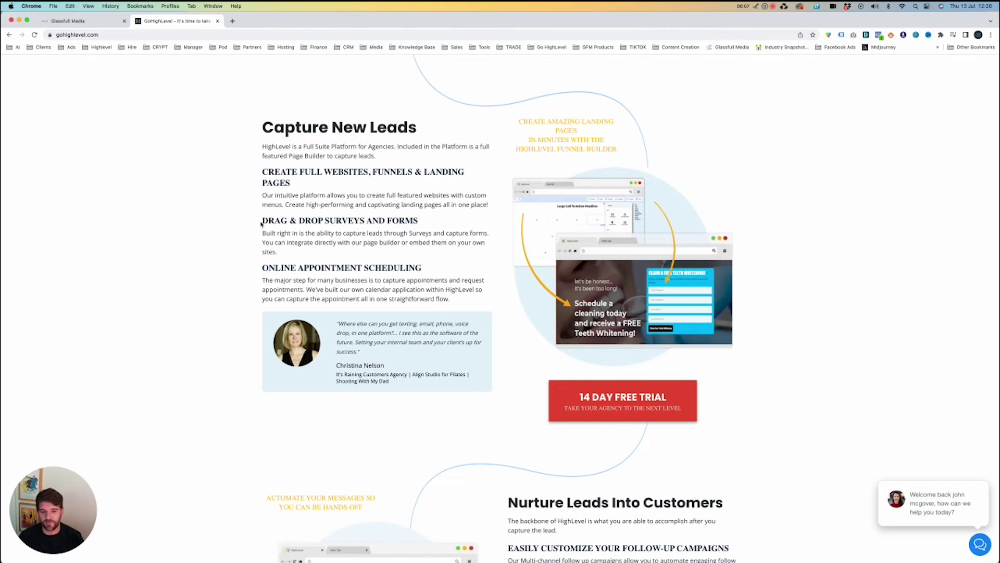
Scroll the GoHighLevel homepage past Nurture Leads Into Customers to the Fully Automated Booking section.
{"action": "scroll", "coordinate": [261, 224], "scroll_direction": "down", "scroll_amount": 6}
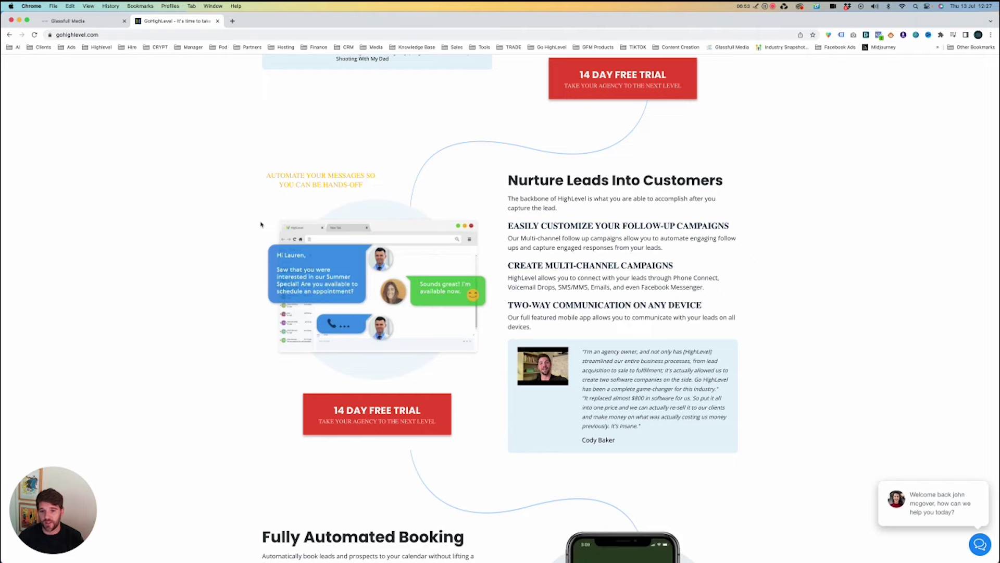
{"action": "scroll", "coordinate": [261, 225], "scroll_direction": "down", "scroll_amount": 7}
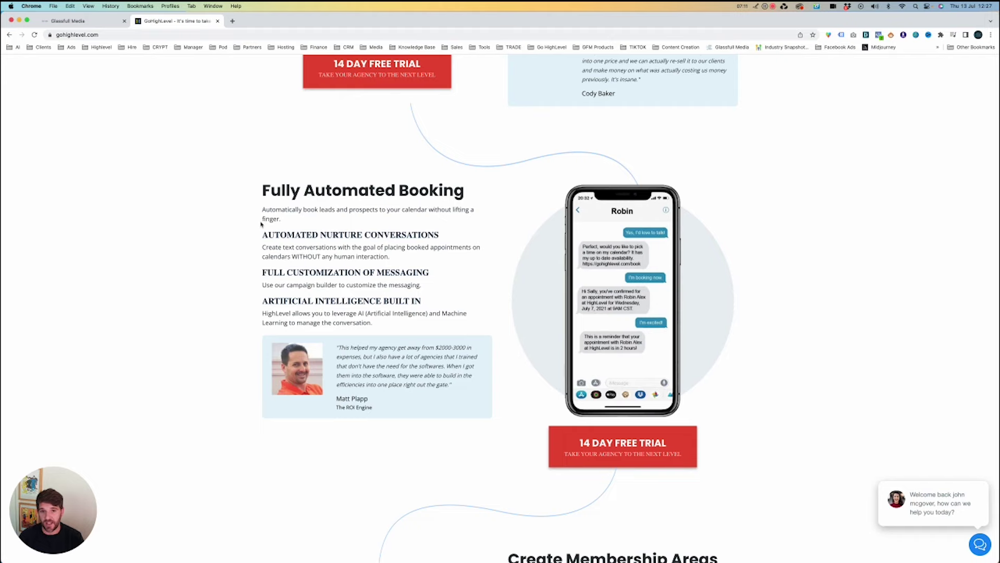
{"action": "scroll", "coordinate": [260, 227], "scroll_direction": "down", "scroll_amount": 1}
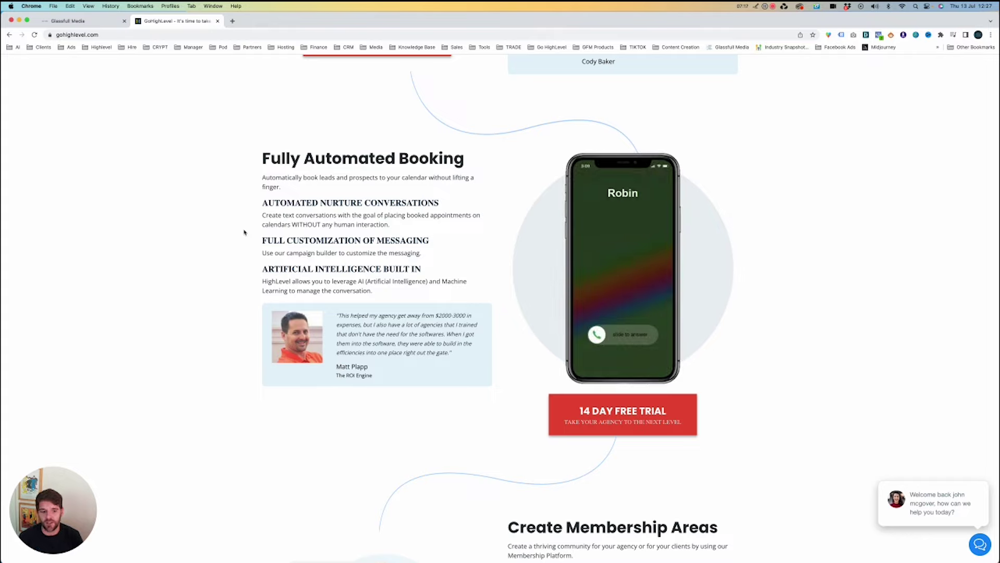
{"action": "mouse_move", "coordinate": [950, 514]}
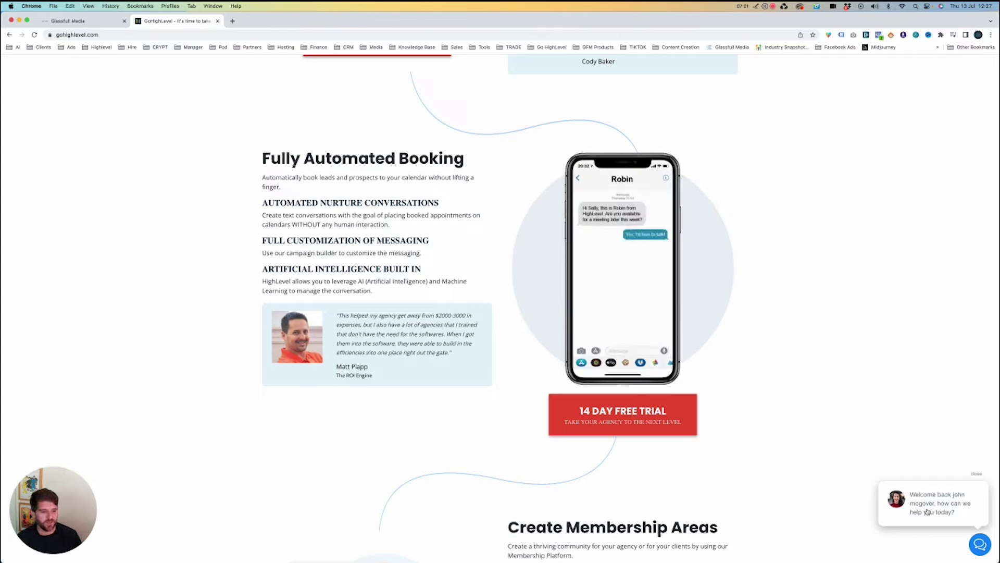
Enter a name in the support chat's Have a question? form and move on to Message.
{"action": "left_click", "coordinate": [928, 513]}
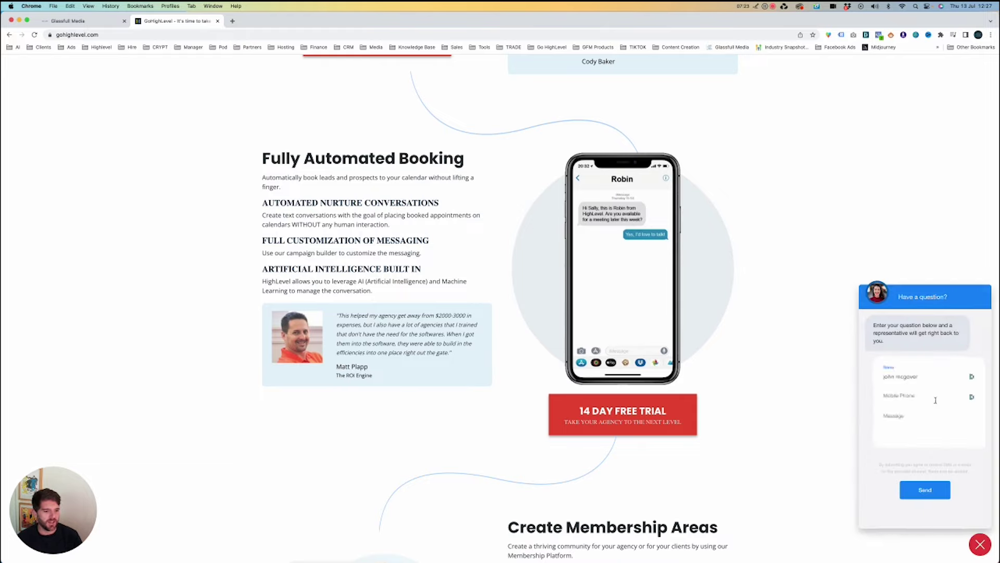
{"action": "left_click", "coordinate": [920, 377]}
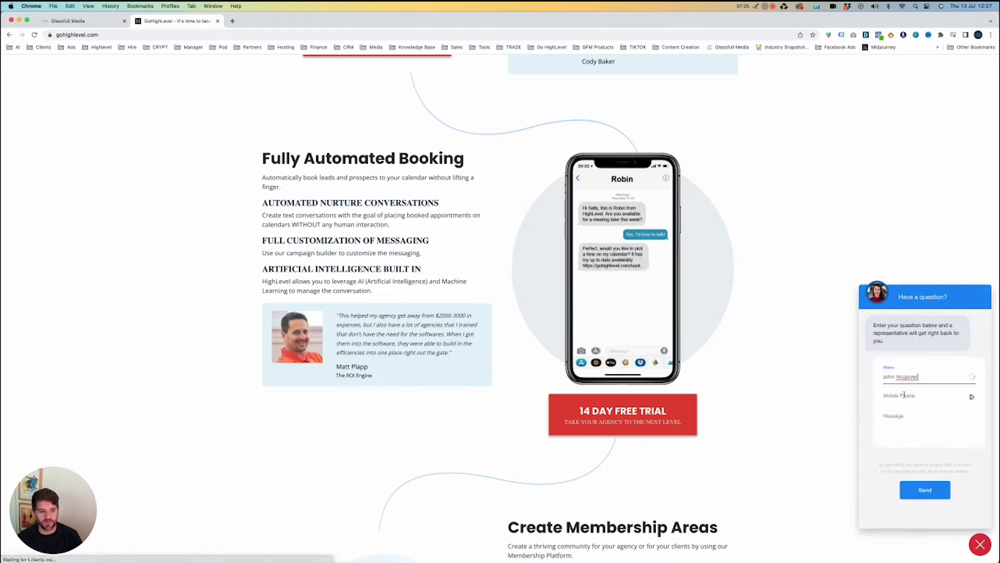
{"action": "key", "text": "Tab"}
{"action": "key", "text": "Tab"}
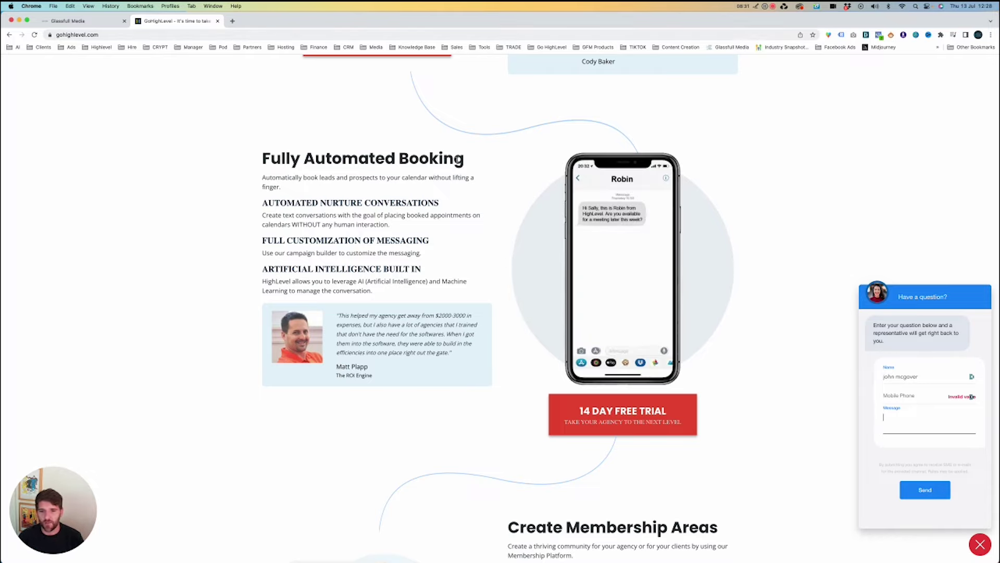
Scroll to Grow Your Agency With…, highlighting the Close More Deals heading on the way.
{"action": "scroll", "coordinate": [458, 158], "scroll_direction": "down", "scroll_amount": 8}
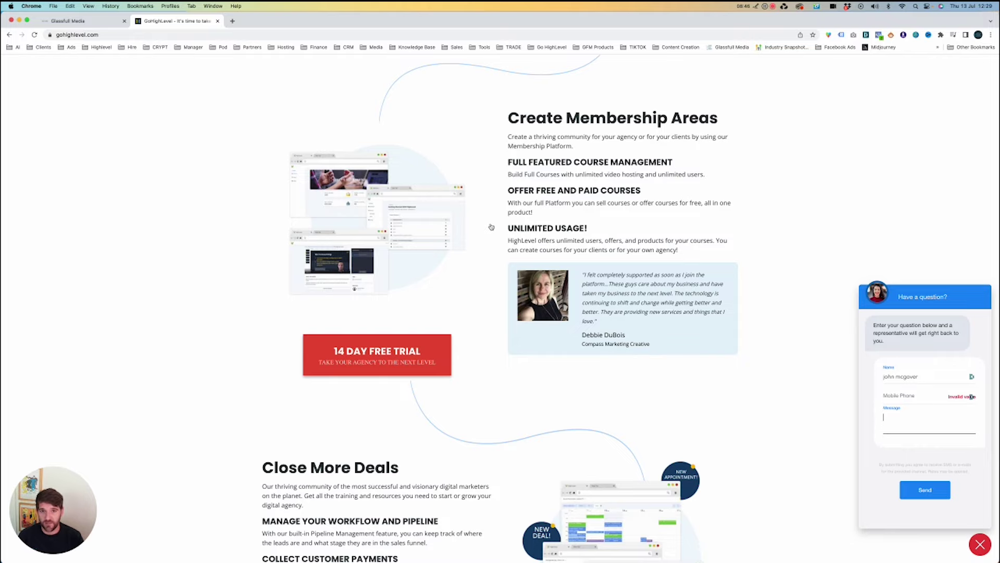
{"action": "scroll", "coordinate": [492, 227], "scroll_direction": "down", "scroll_amount": 5}
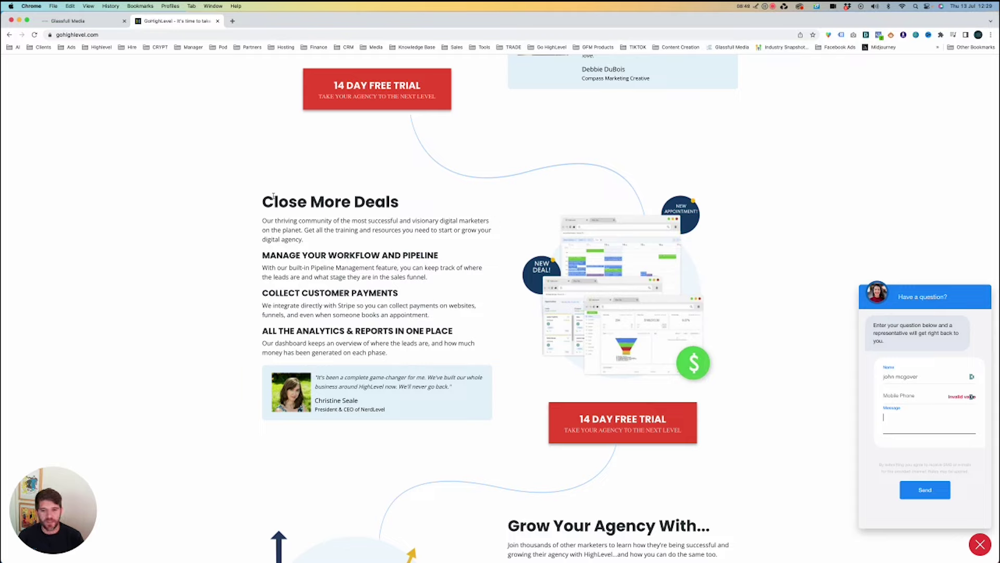
{"action": "left_click_drag", "start_coordinate": [274, 201], "coordinate": [399, 206]}
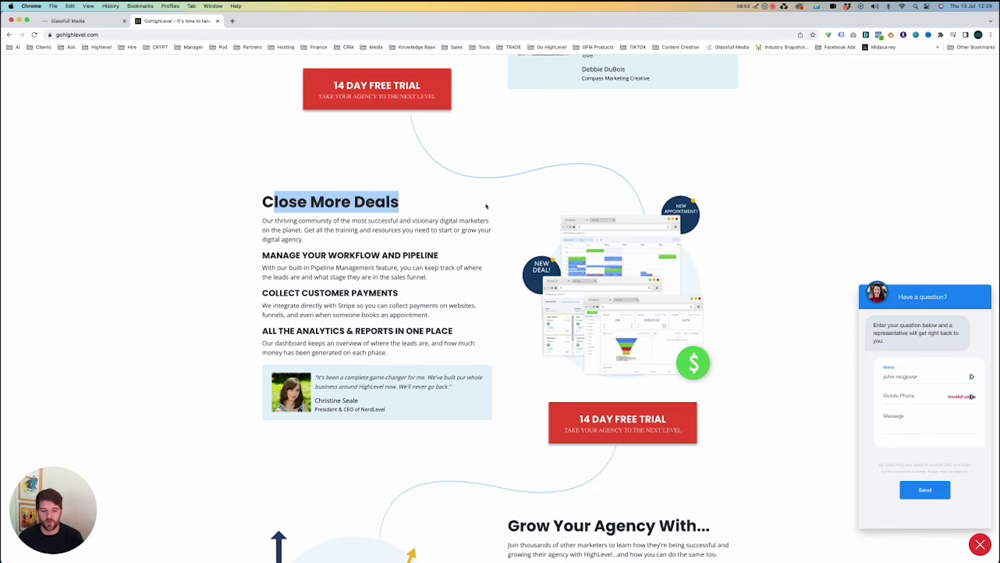
{"action": "scroll", "coordinate": [486, 207], "scroll_direction": "down", "scroll_amount": 7}
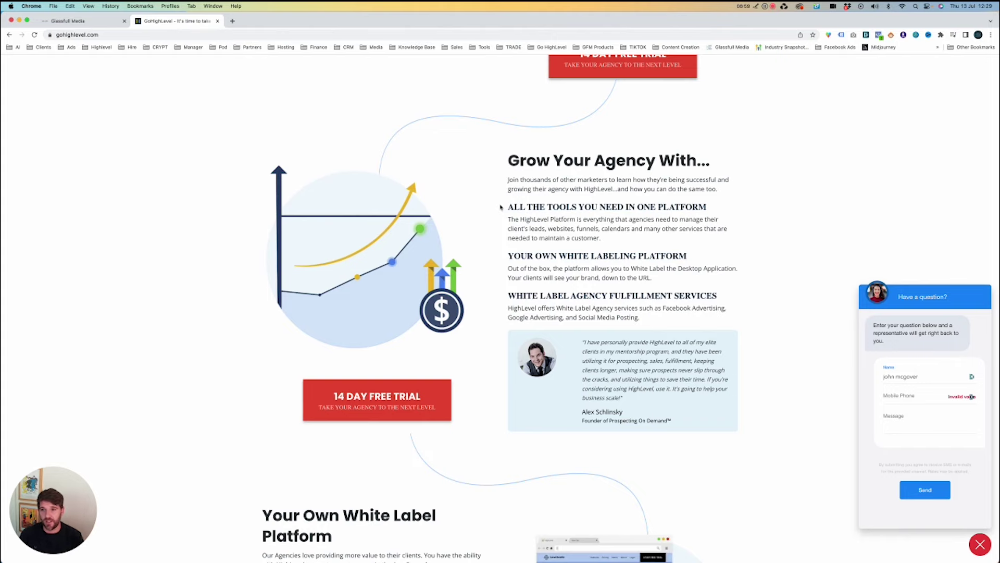
Trim the Glassfull Media tab's address to login.glassfullmedia.ie, then return to the GoHighLevel tab.
{"action": "left_click", "coordinate": [104, 20]}
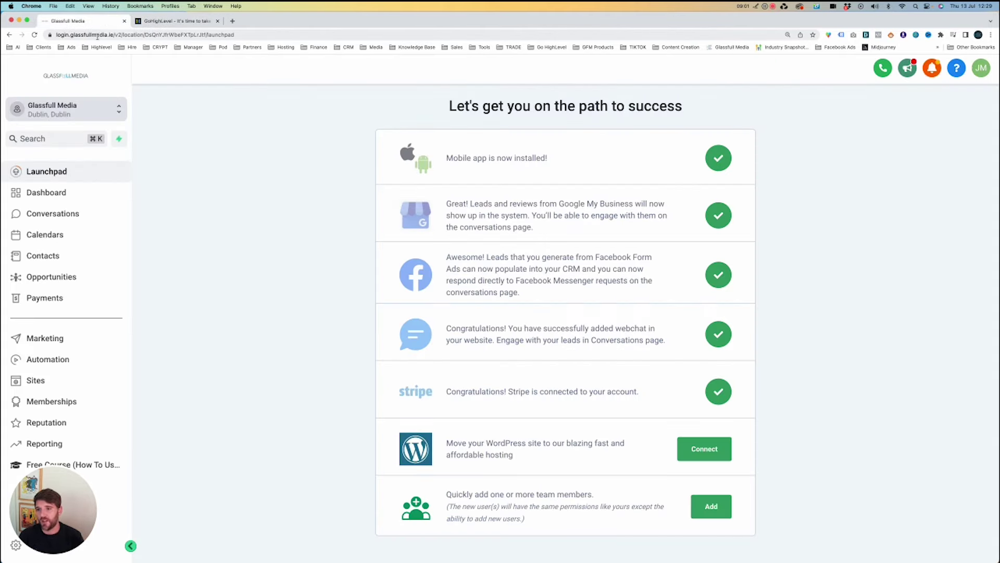
{"action": "left_click_drag", "start_coordinate": [112, 35], "coordinate": [250, 46]}
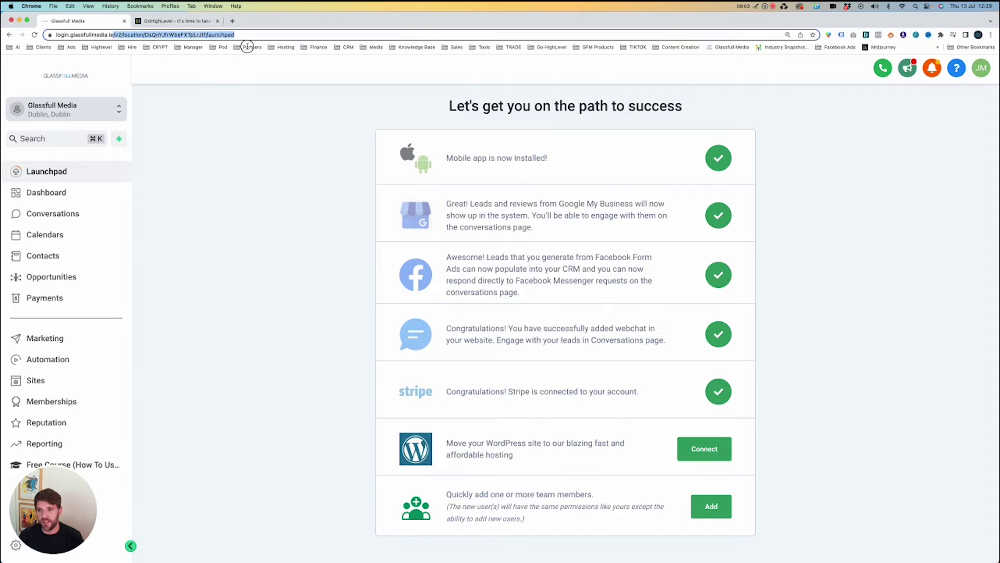
{"action": "key", "text": "BackSpace"}
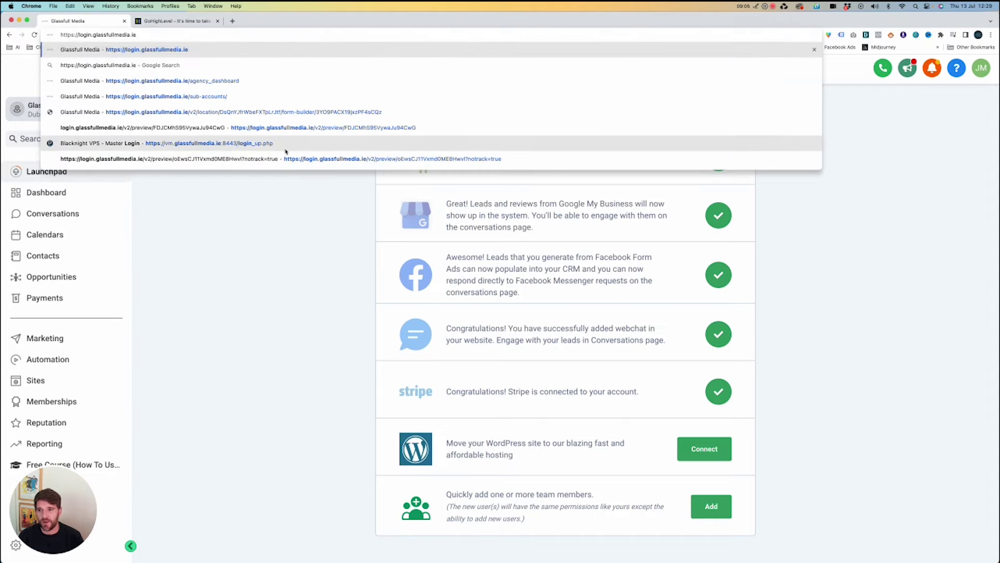
{"action": "left_click", "coordinate": [274, 184]}
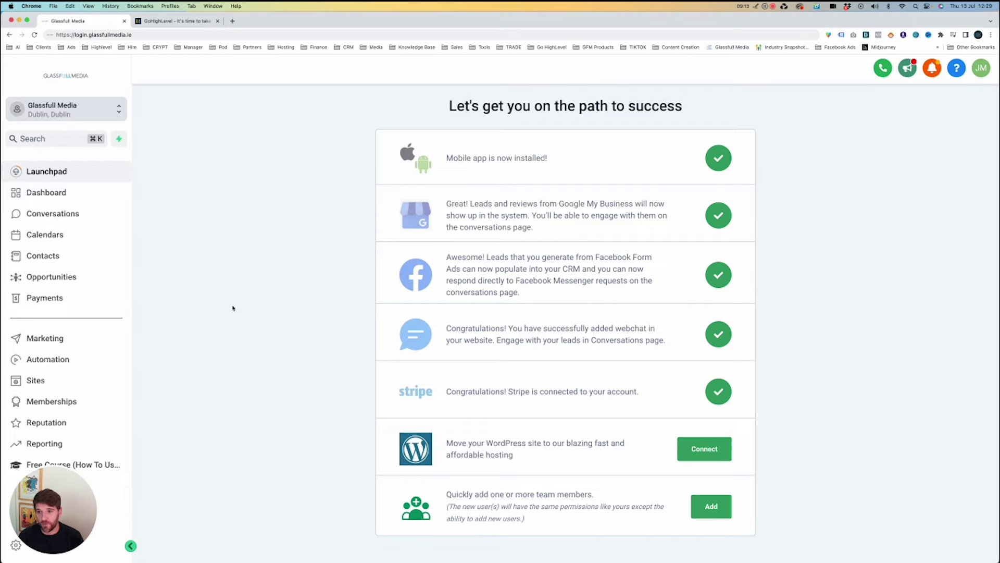
{"action": "left_click", "coordinate": [190, 26]}
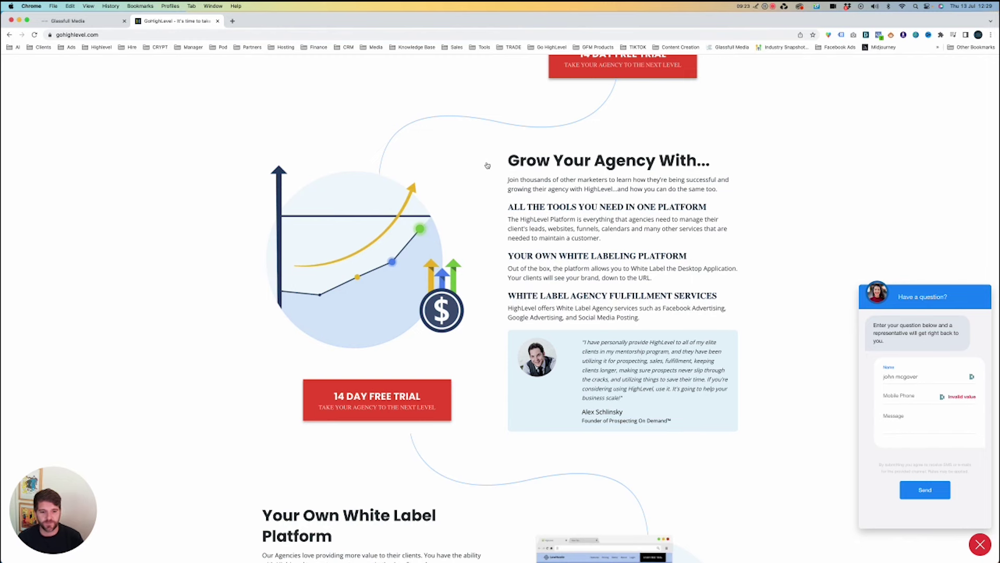
Scroll to Your Own White Label Platform, then go back to the Glassfull Media Launchpad.
{"action": "scroll", "coordinate": [487, 165], "scroll_direction": "down", "scroll_amount": 5}
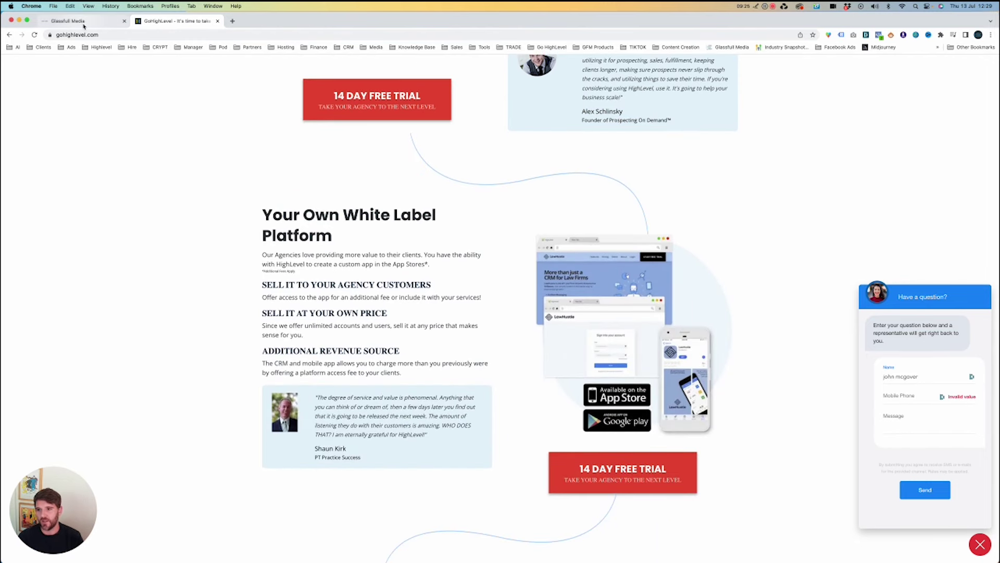
{"action": "left_click", "coordinate": [83, 21]}
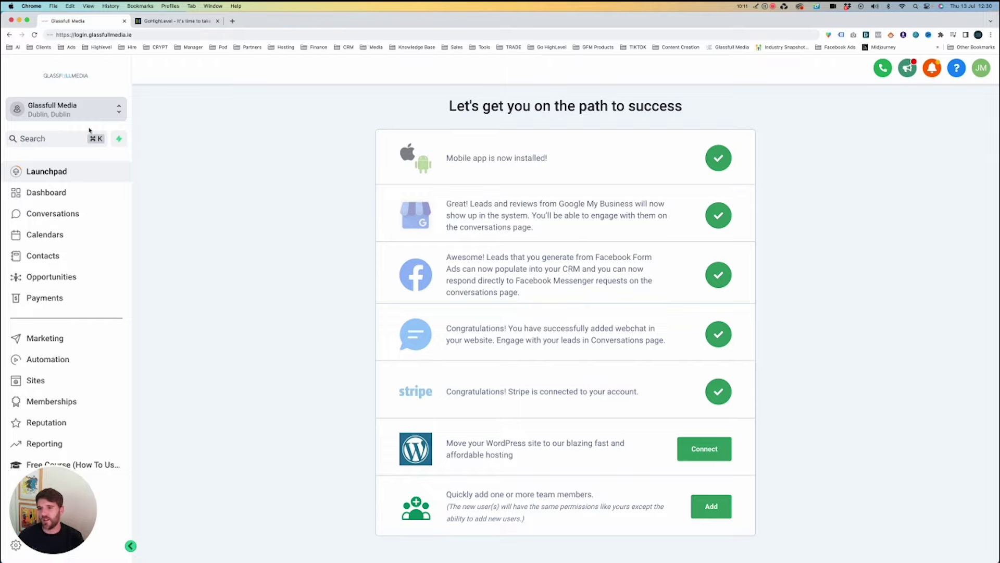
Switch from the sub-account to the agency view's Sub-Accounts list.
{"action": "left_click", "coordinate": [108, 114]}
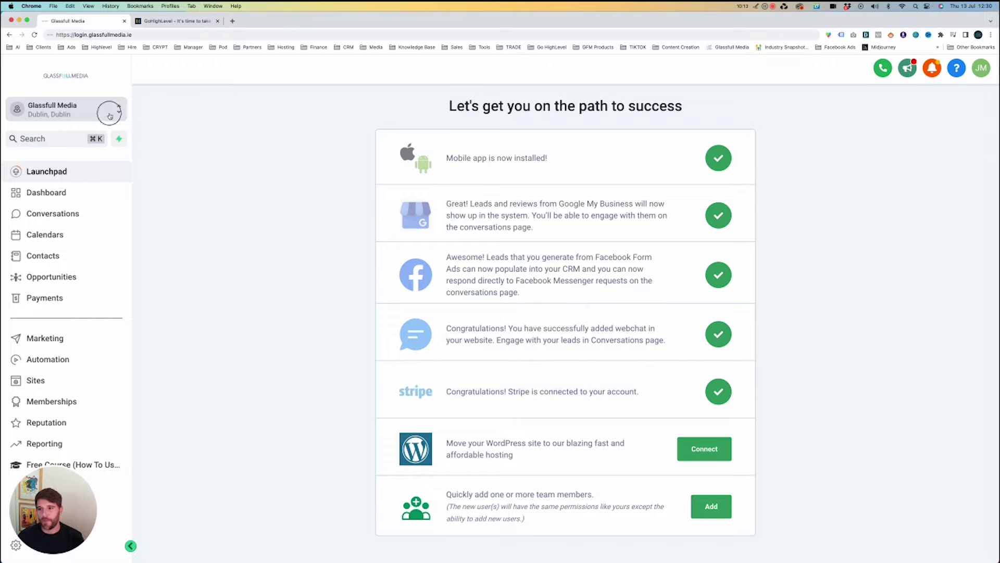
{"action": "left_click", "coordinate": [195, 145]}
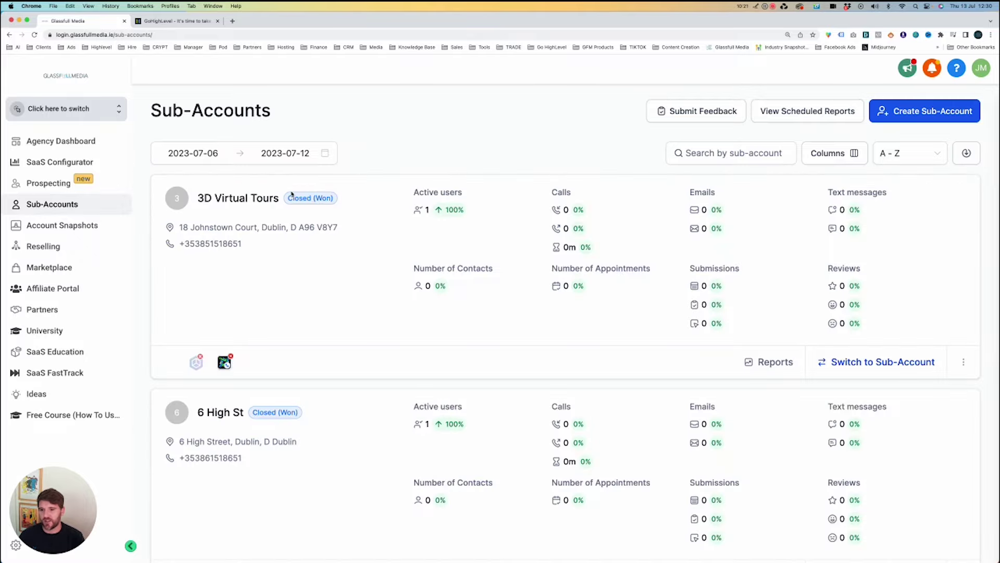
Browse the Sub-Accounts list, then open the SaaS Configurator's Plans & Pricing.
{"action": "scroll", "coordinate": [403, 263], "scroll_direction": "down", "scroll_amount": 3}
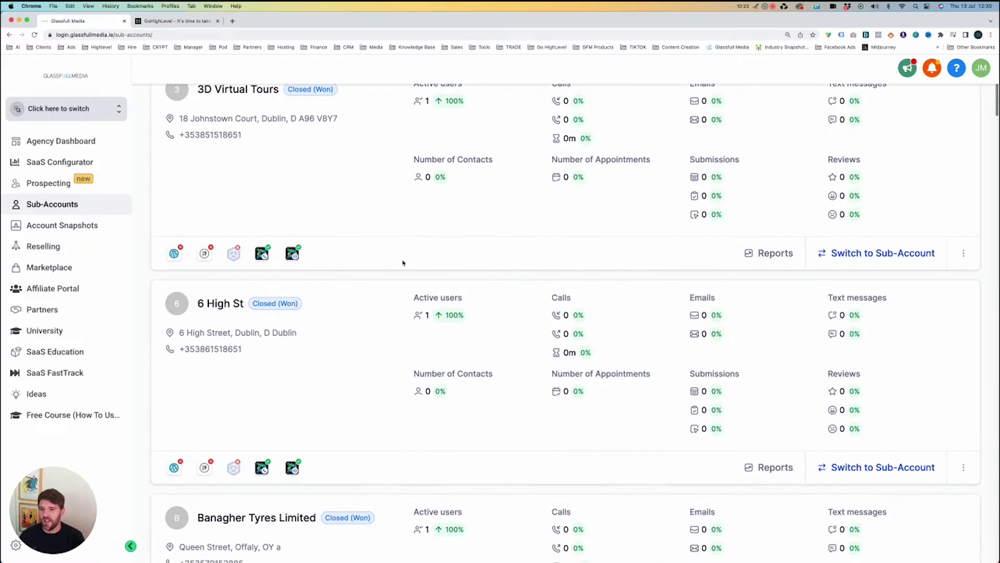
{"action": "scroll", "coordinate": [402, 264], "scroll_direction": "up", "scroll_amount": 3}
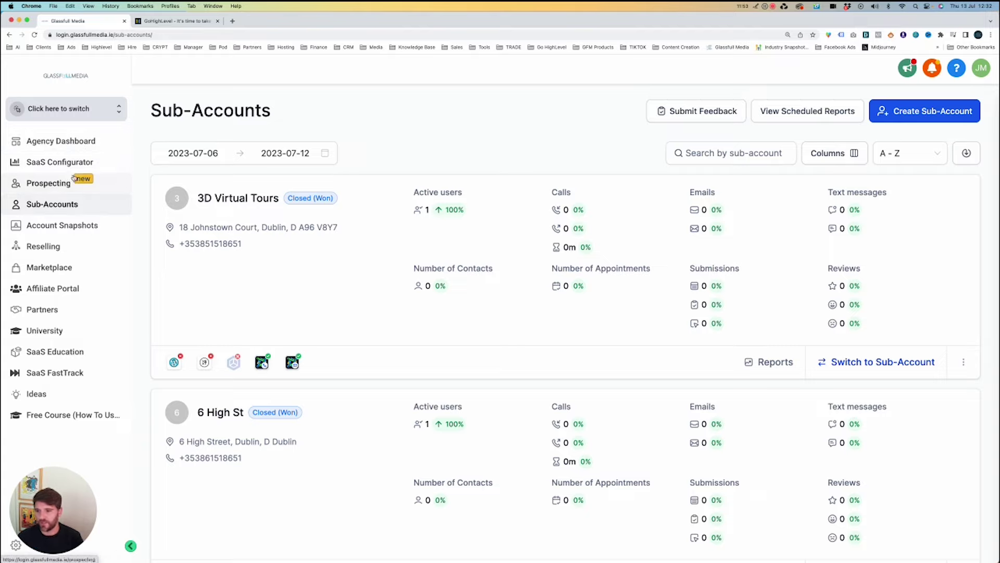
{"action": "left_click", "coordinate": [80, 164]}
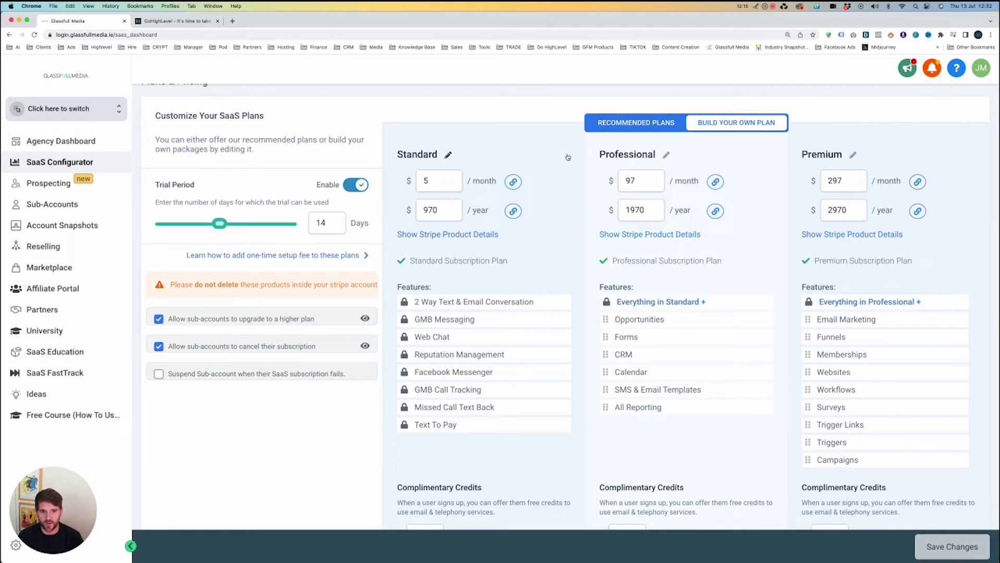
Change the Premium monthly price to 497 and the Professional monthly price to 197.
{"action": "double_click", "coordinate": [834, 182]}
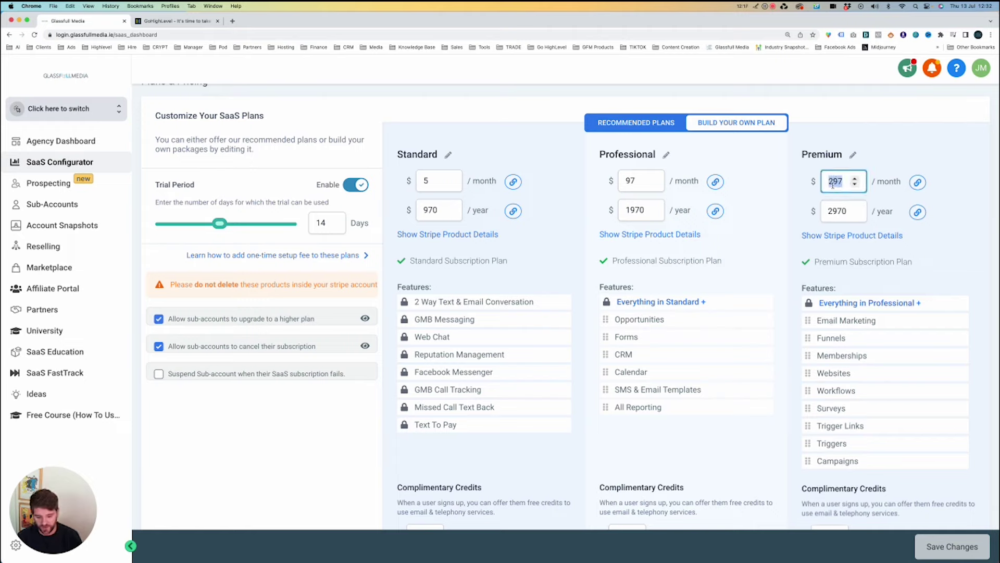
{"action": "type", "text": "497"}
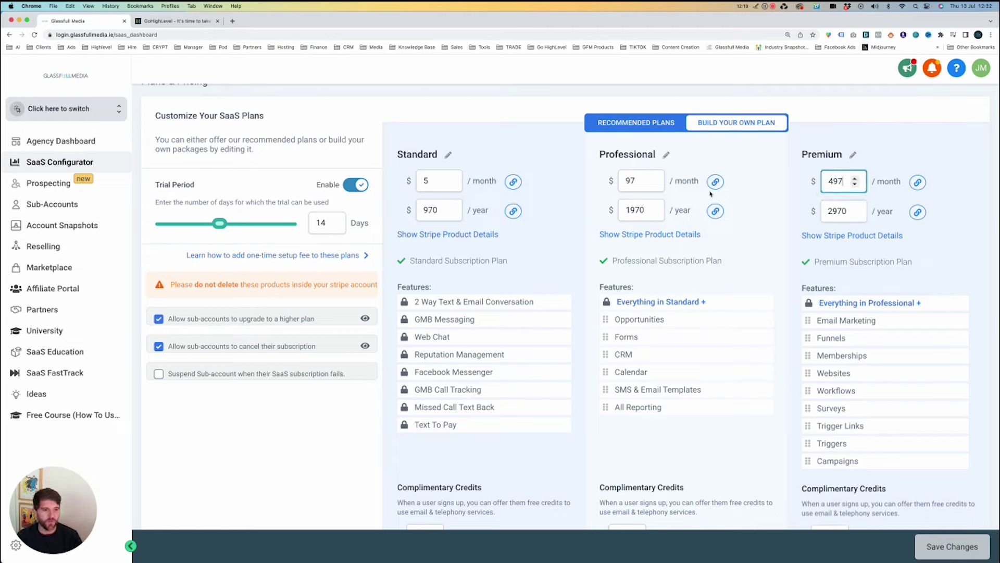
{"action": "double_click", "coordinate": [629, 182]}
{"action": "type", "text": "197"}
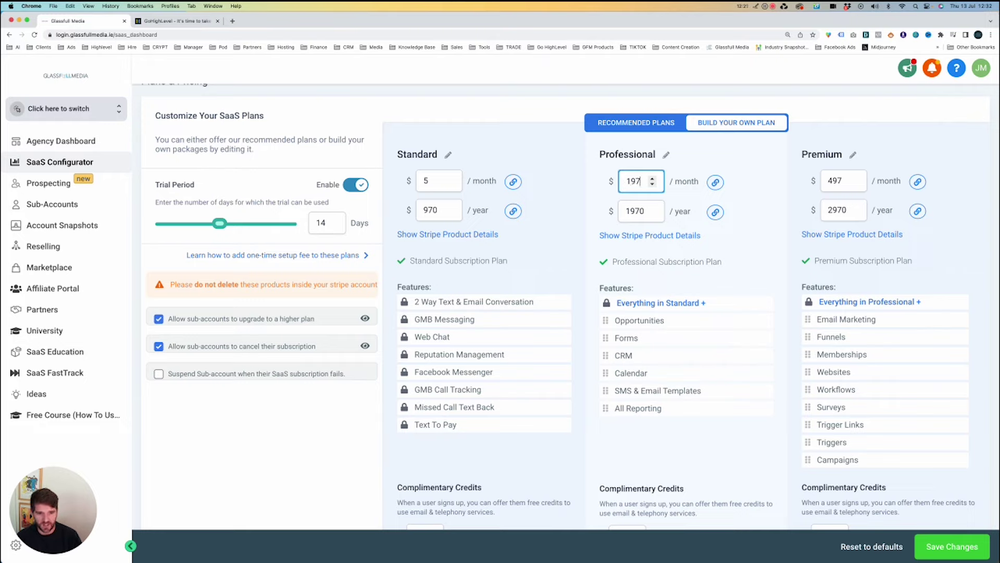
{"action": "left_click", "coordinate": [589, 189]}
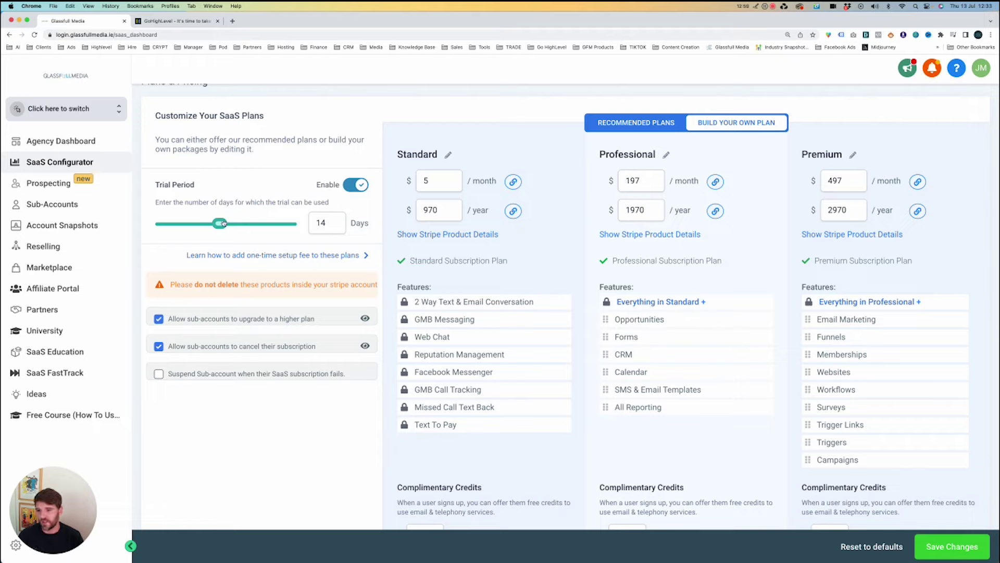
Slide the trial period toward 30 days, then set it back to 14 days.
{"action": "left_click_drag", "start_coordinate": [220, 224], "coordinate": [220, 225]}
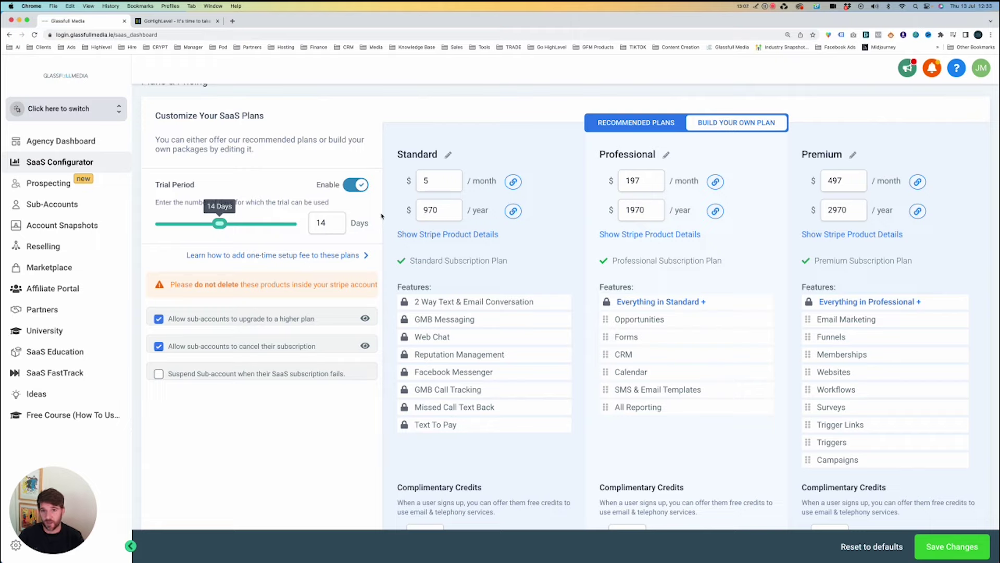
{"action": "left_click_drag", "start_coordinate": [219, 224], "coordinate": [291, 224]}
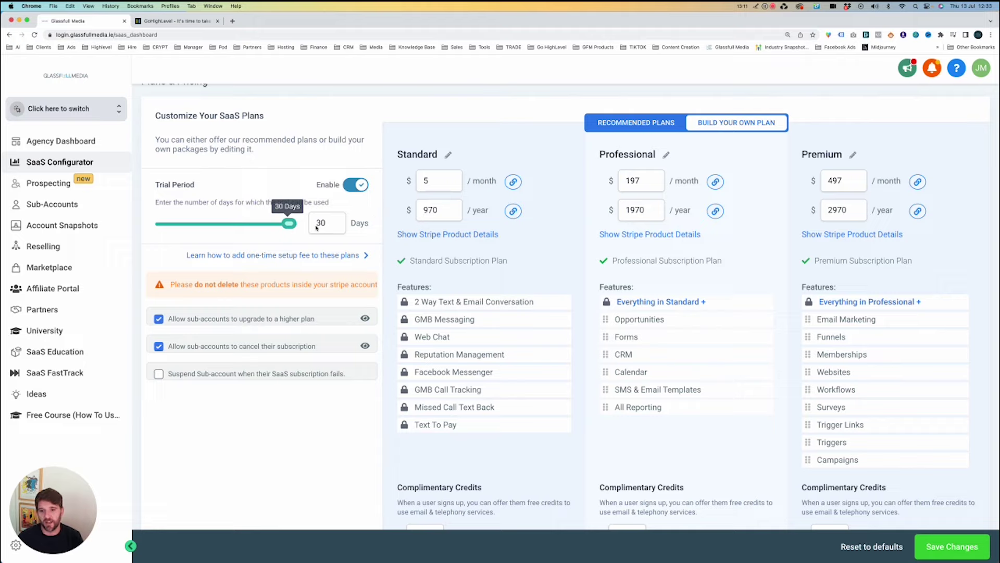
{"action": "left_click_drag", "start_coordinate": [237, 224], "coordinate": [219, 223]}
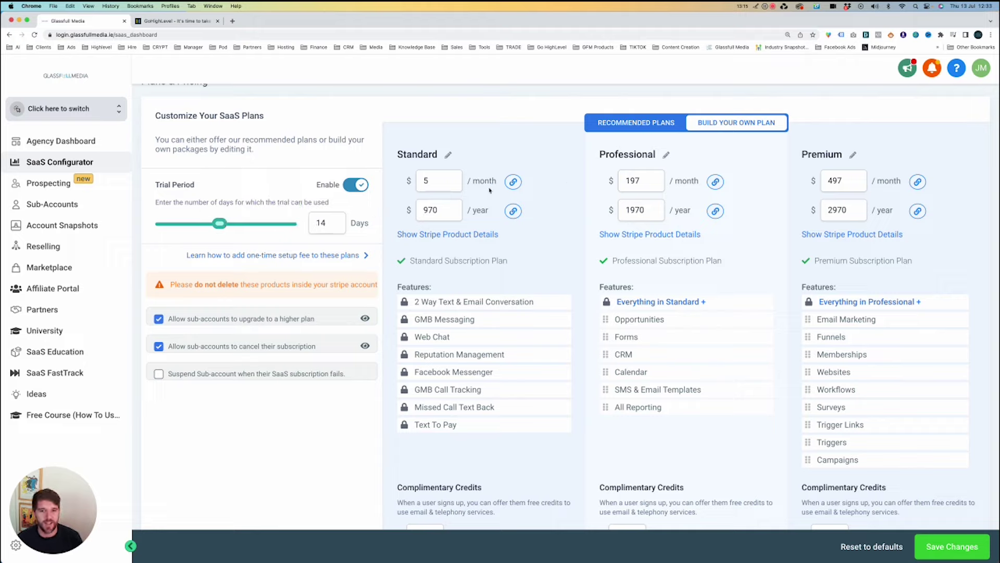
Leave the Standard plan's monthly price unchanged at $5 after clicking into it.
{"action": "left_click", "coordinate": [435, 181]}
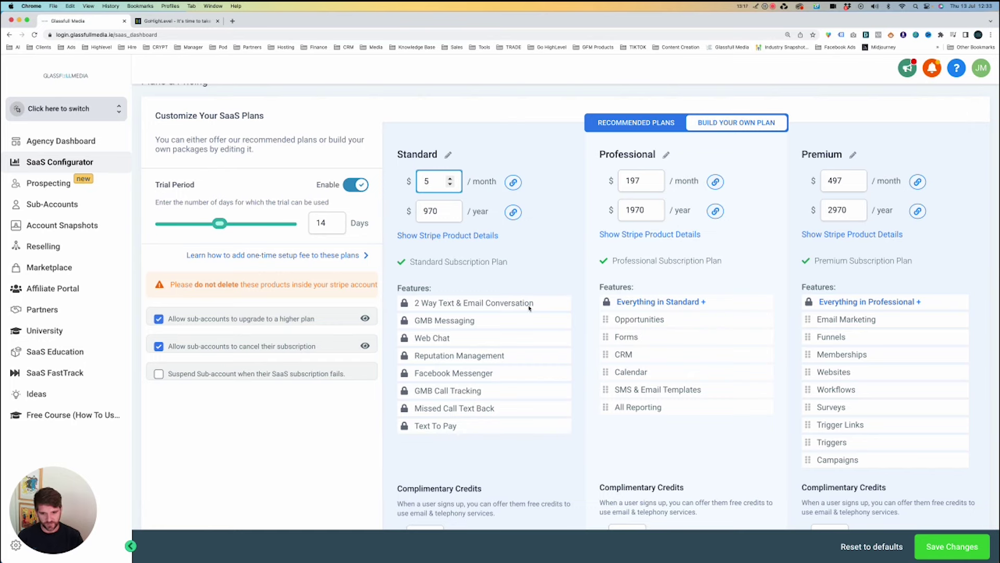
{"action": "scroll", "coordinate": [417, 300], "scroll_direction": "down", "scroll_amount": 1}
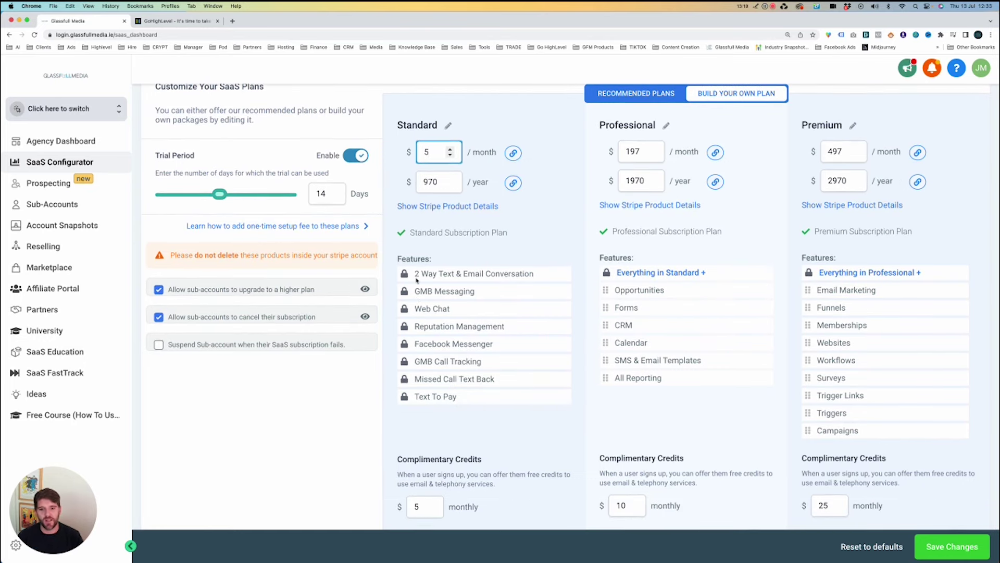
{"action": "left_click", "coordinate": [417, 277]}
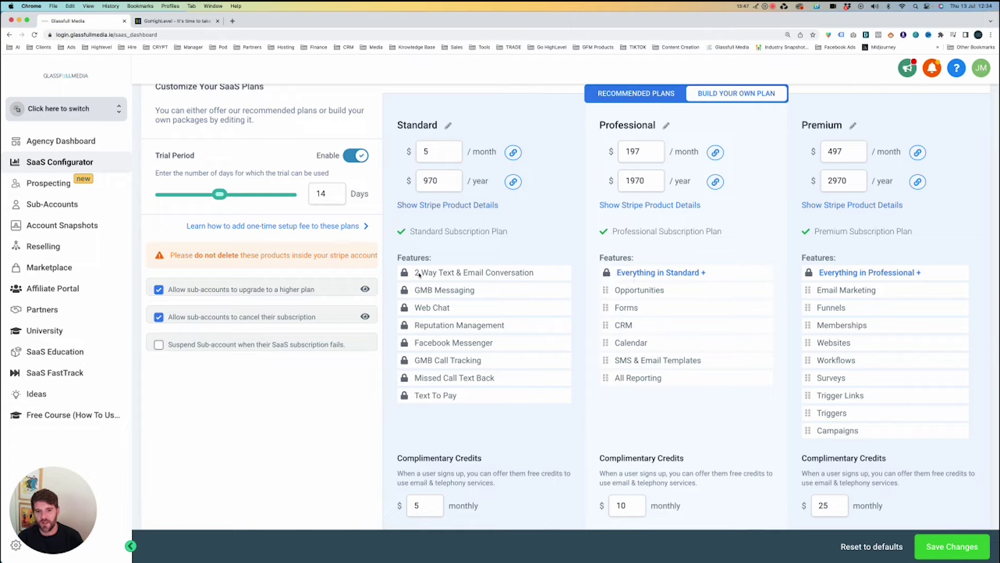
{"action": "mouse_move", "coordinate": [416, 274]}
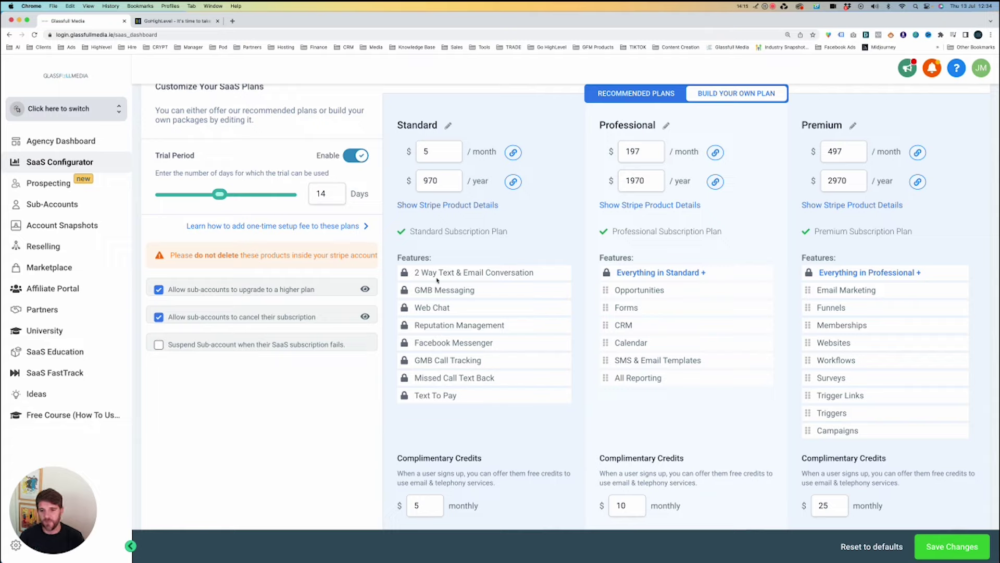
Enter $10 as the Professional monthly price, triggering the 'Minimum must be $197' error.
{"action": "double_click", "coordinate": [430, 152]}
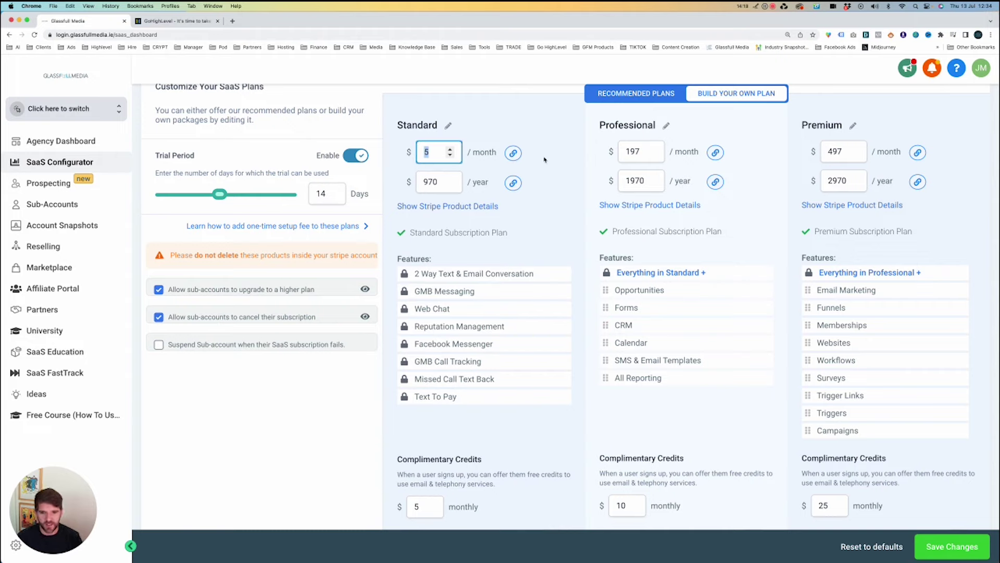
{"action": "left_click", "coordinate": [584, 155]}
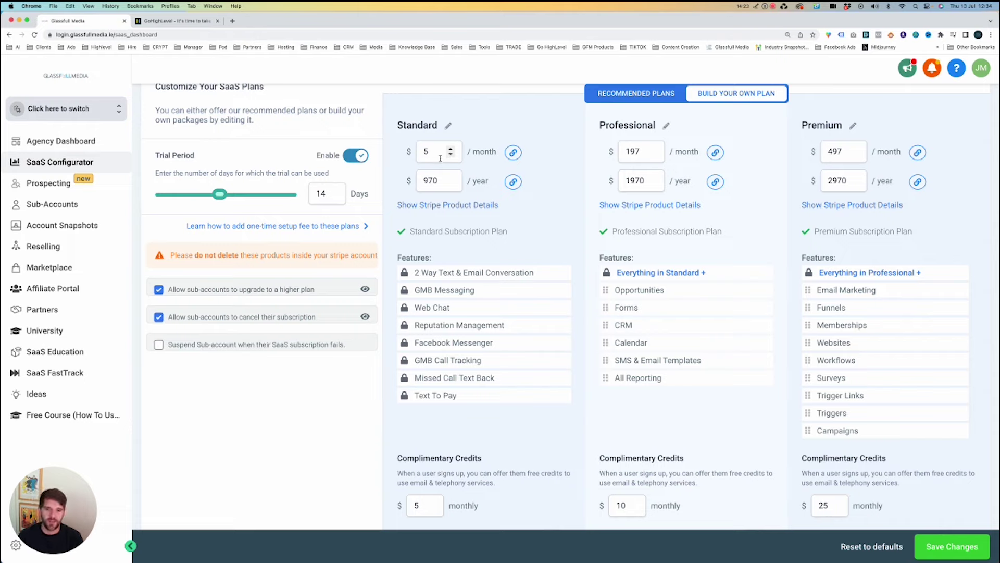
{"action": "double_click", "coordinate": [633, 151]}
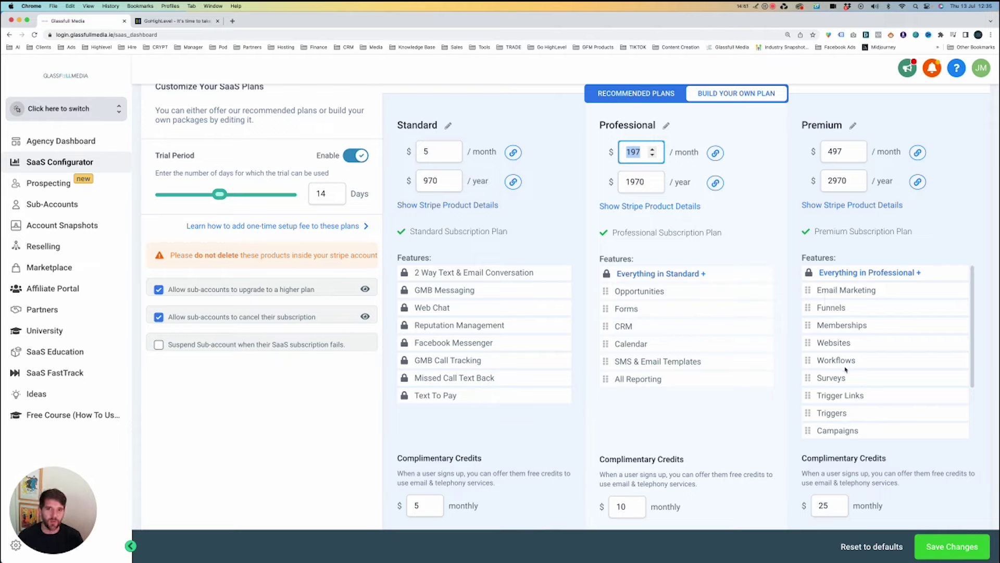
{"action": "left_click_drag", "start_coordinate": [845, 365], "coordinate": [850, 366]}
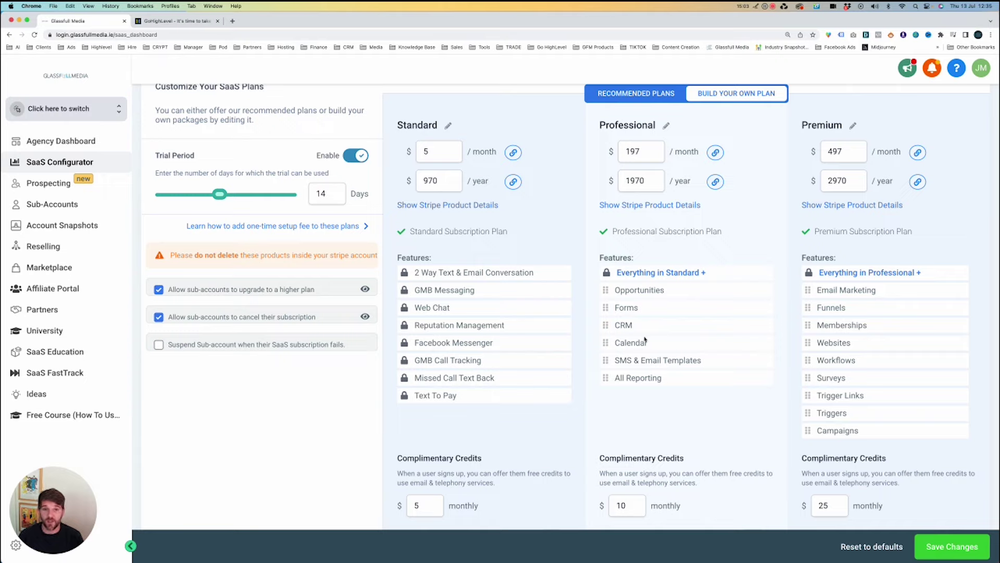
{"action": "left_click", "coordinate": [631, 152]}
{"action": "double_click", "coordinate": [632, 152]}
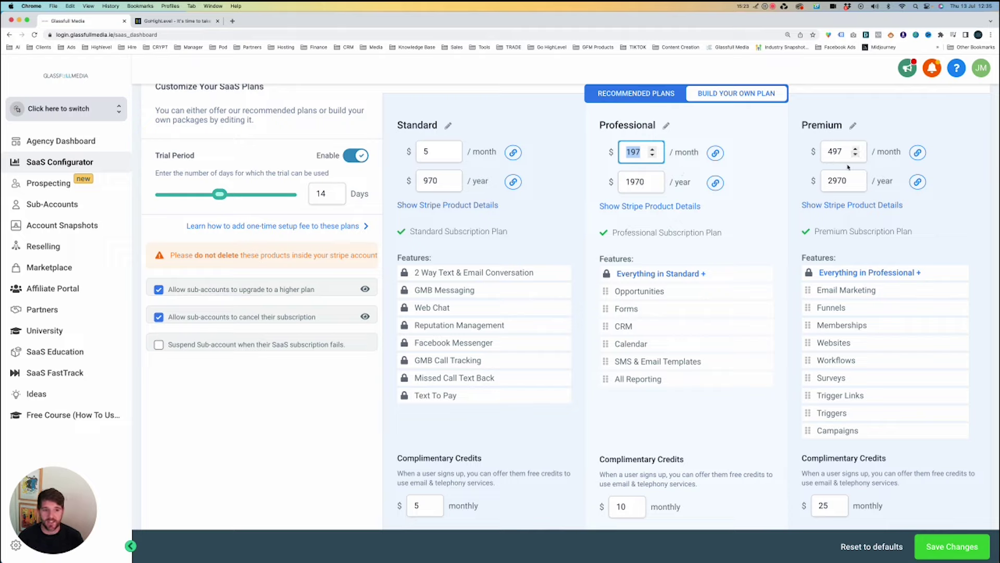
{"action": "type", "text": "10"}
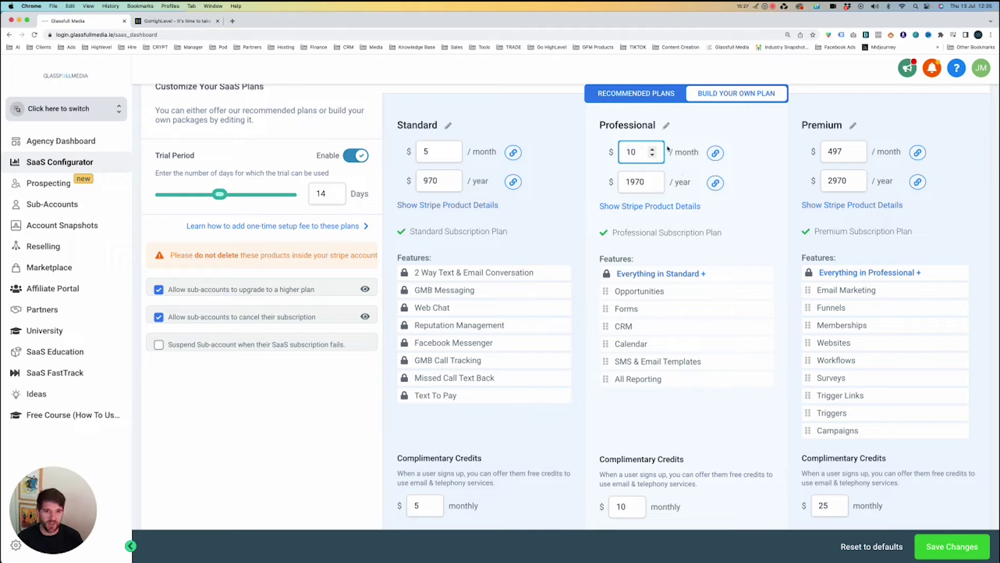
{"action": "key", "text": "Tab"}
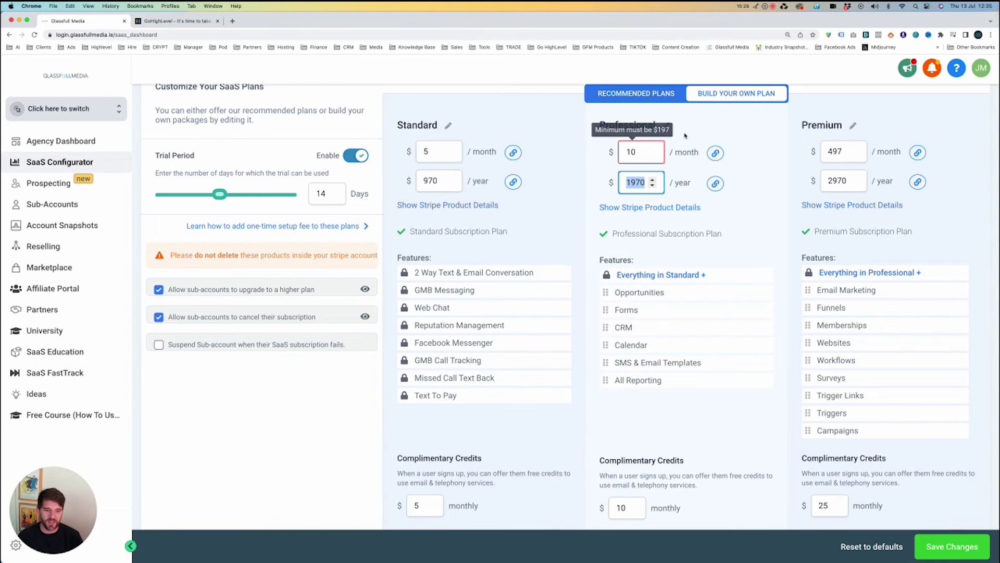
Zoom in and retry $10 for Professional, confirming the $197 minimum, then restore normal zoom.
{"action": "key", "text": "super+equal"}
{"action": "key", "text": "super+equal"}
{"action": "key", "text": "super+equal"}
{"action": "scroll", "coordinate": [911, 198], "scroll_direction": "right", "scroll_amount": 3}
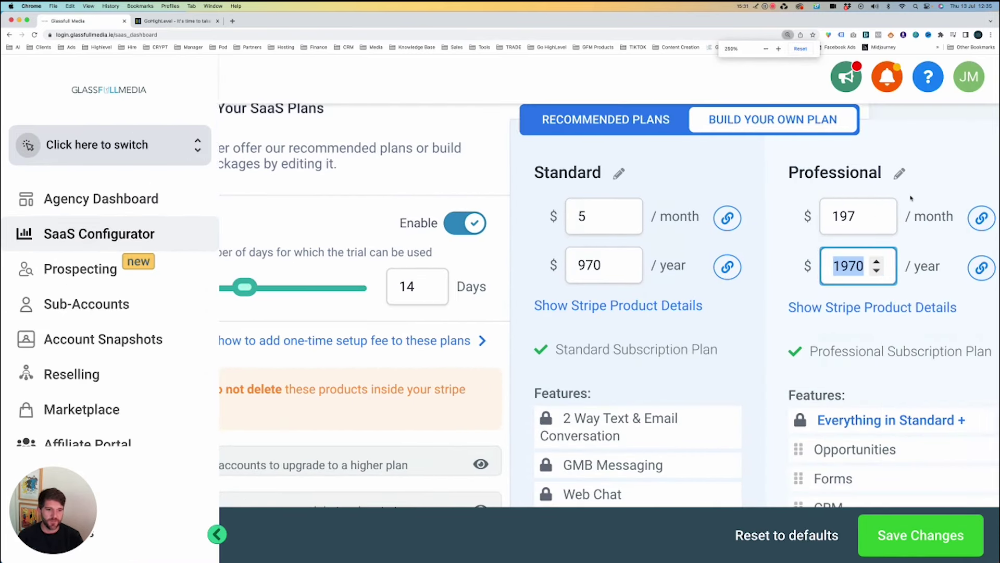
{"action": "scroll", "coordinate": [911, 198], "scroll_direction": "right", "scroll_amount": 5}
{"action": "double_click", "coordinate": [612, 222]}
{"action": "type", "text": "10"}
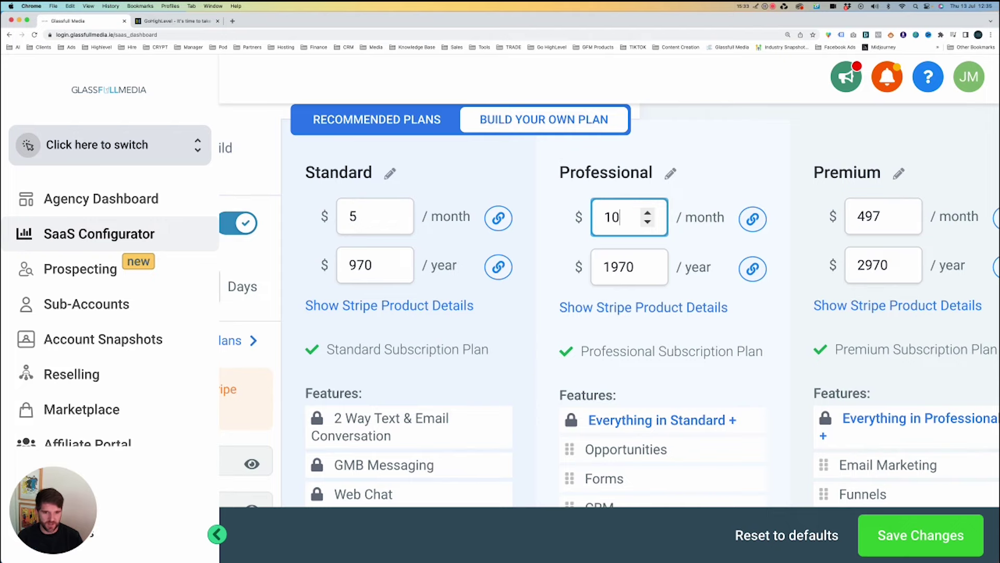
{"action": "key", "text": "Tab"}
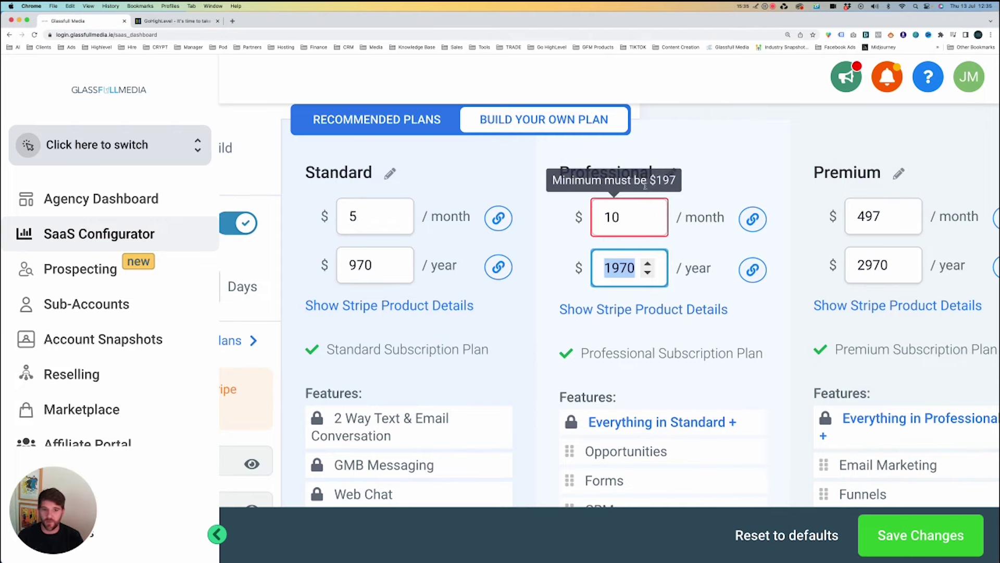
{"action": "key", "text": "super+minus"}
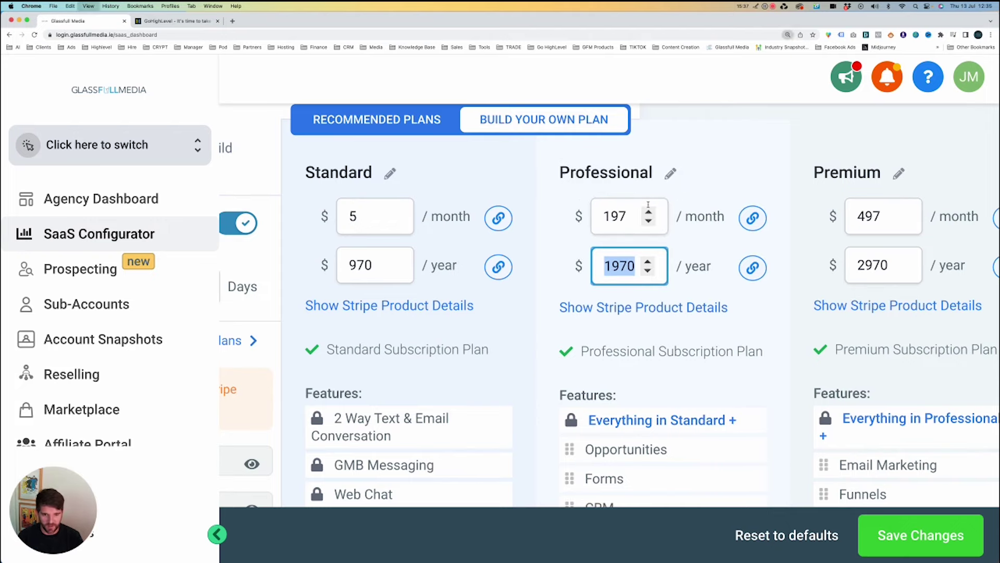
{"action": "key", "text": "super+minus"}
{"action": "key", "text": "super+minus"}
{"action": "key", "text": "super+minus"}
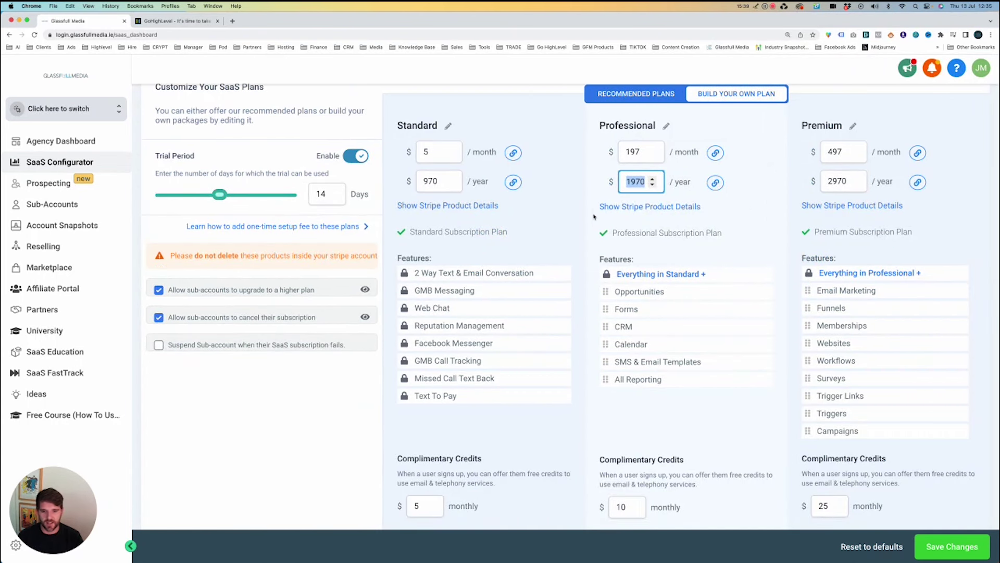
{"action": "scroll", "coordinate": [594, 216], "scroll_direction": "down", "scroll_amount": 5}
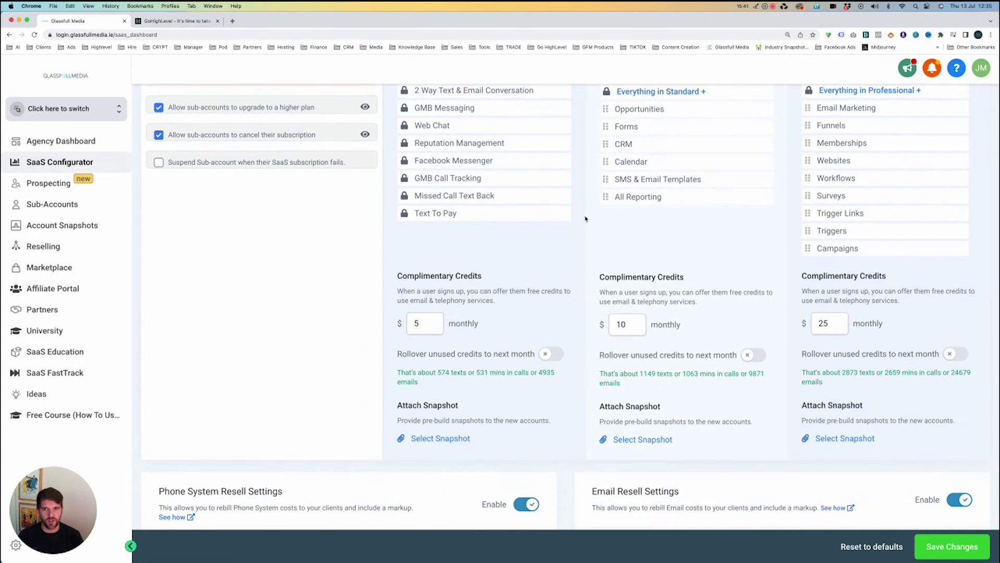
Open the Glassfull Media SaaS pricing page in a new tab from the 'start' address-bar suggestion.
{"action": "left_click", "coordinate": [462, 33]}
{"action": "type", "text": "start"}
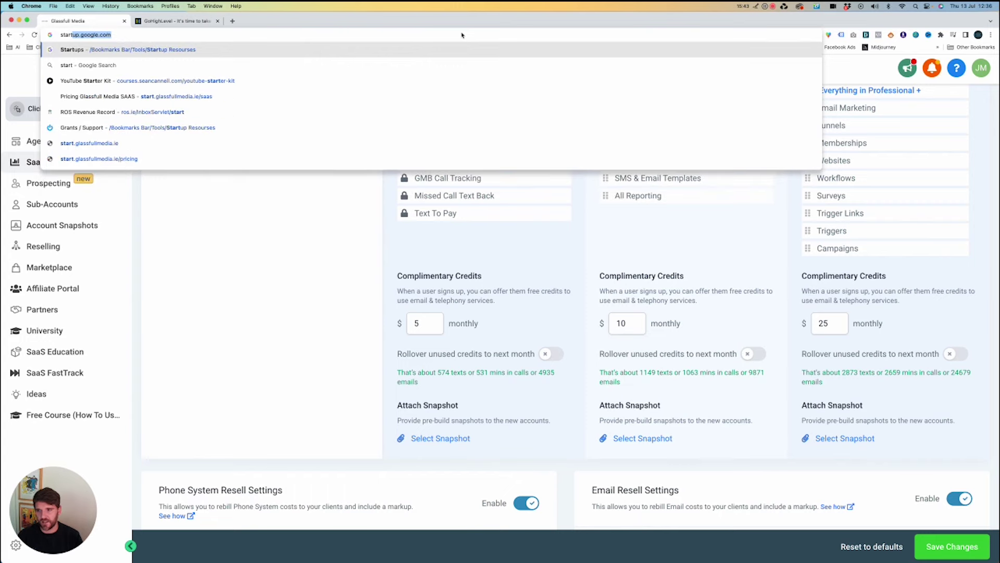
{"action": "key", "text": "Down"}
{"action": "key", "text": "Down"}
{"action": "key", "text": "Down"}
{"action": "key", "text": "alt+Return"}
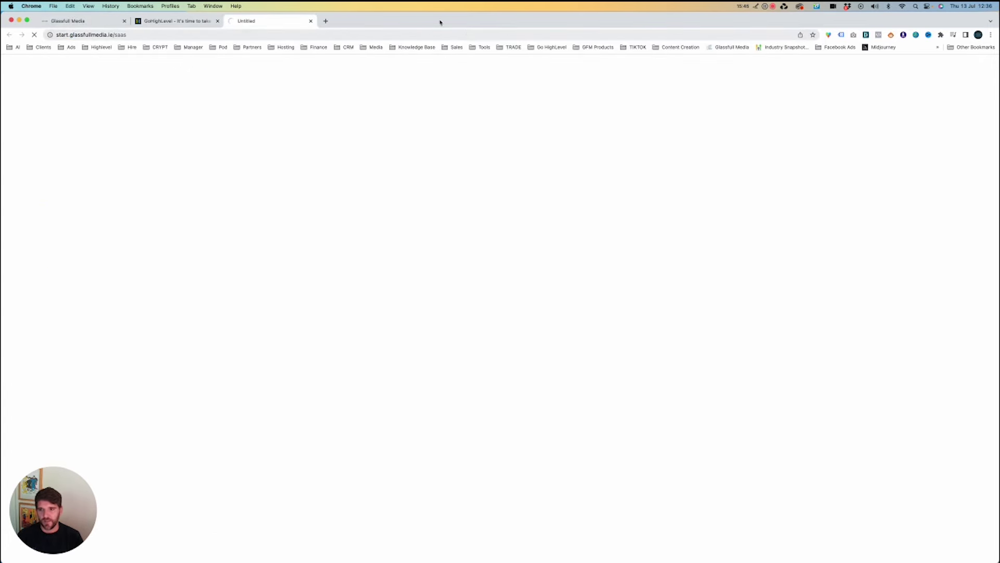
Review the €299 Professional and €499 Premium prices, then return to the SaaS Configurator tab.
{"action": "left_click", "coordinate": [189, 20]}
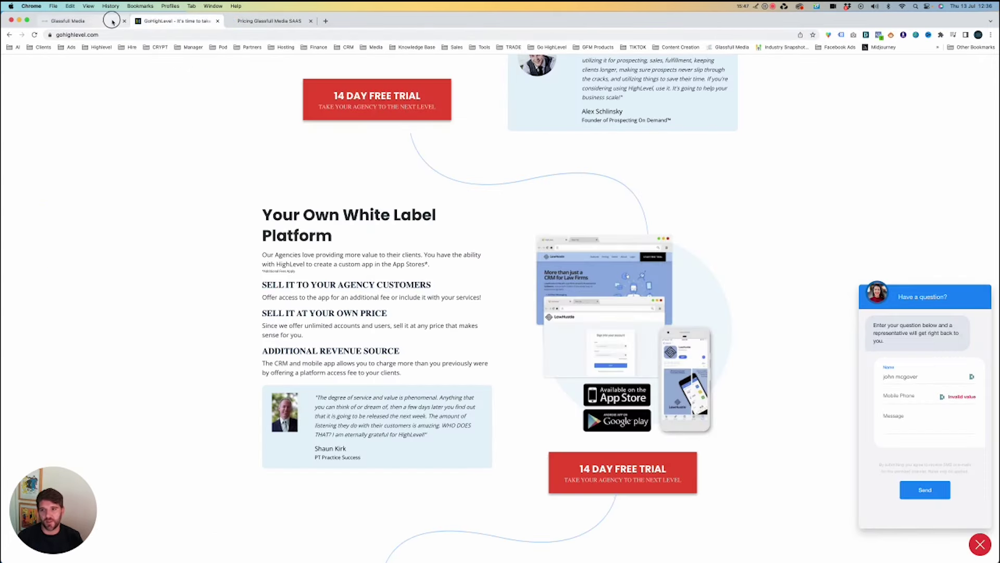
{"action": "left_click", "coordinate": [106, 20]}
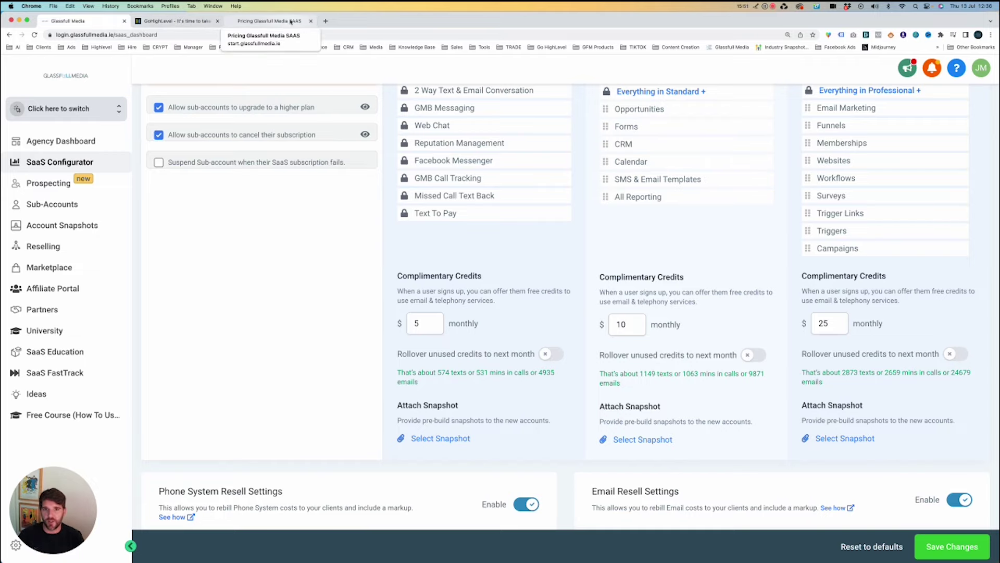
{"action": "left_click", "coordinate": [291, 22]}
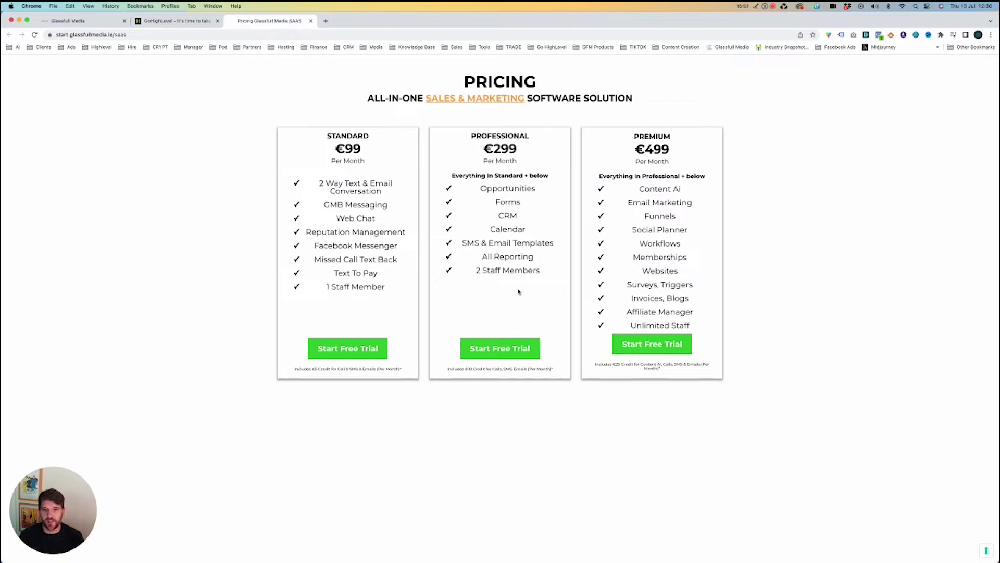
{"action": "left_click_drag", "start_coordinate": [482, 150], "coordinate": [529, 151]}
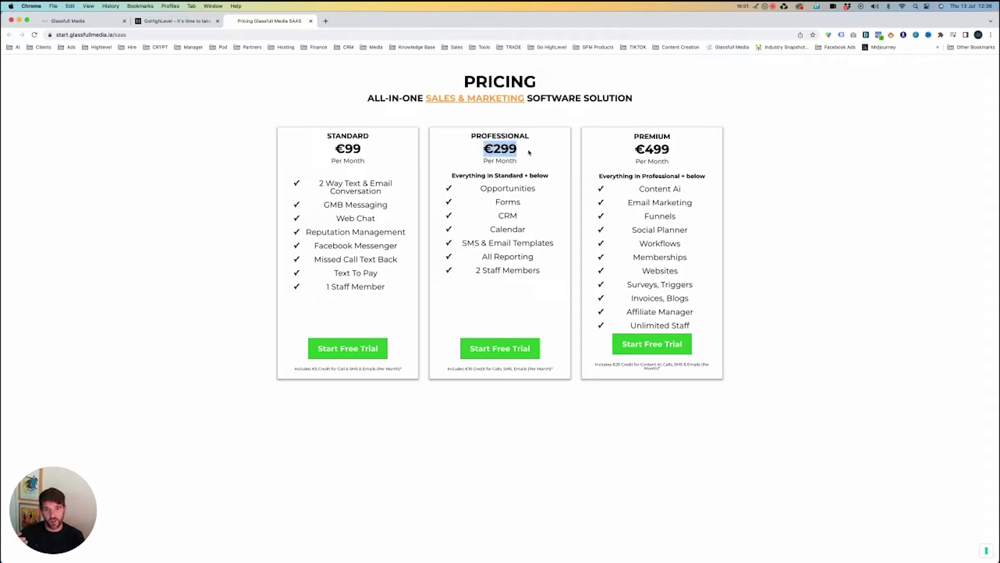
{"action": "left_click_drag", "start_coordinate": [672, 149], "coordinate": [634, 150]}
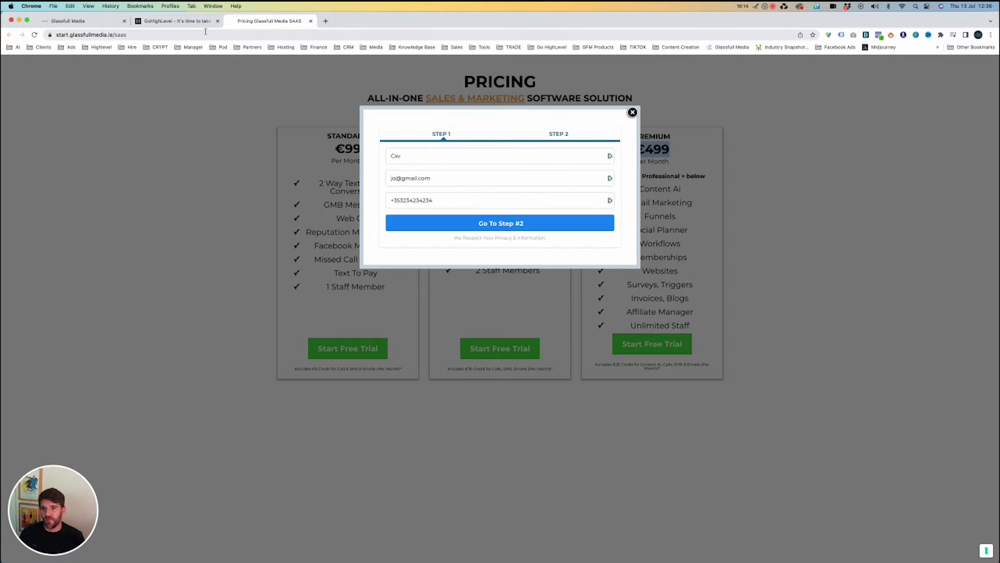
{"action": "left_click", "coordinate": [200, 25]}
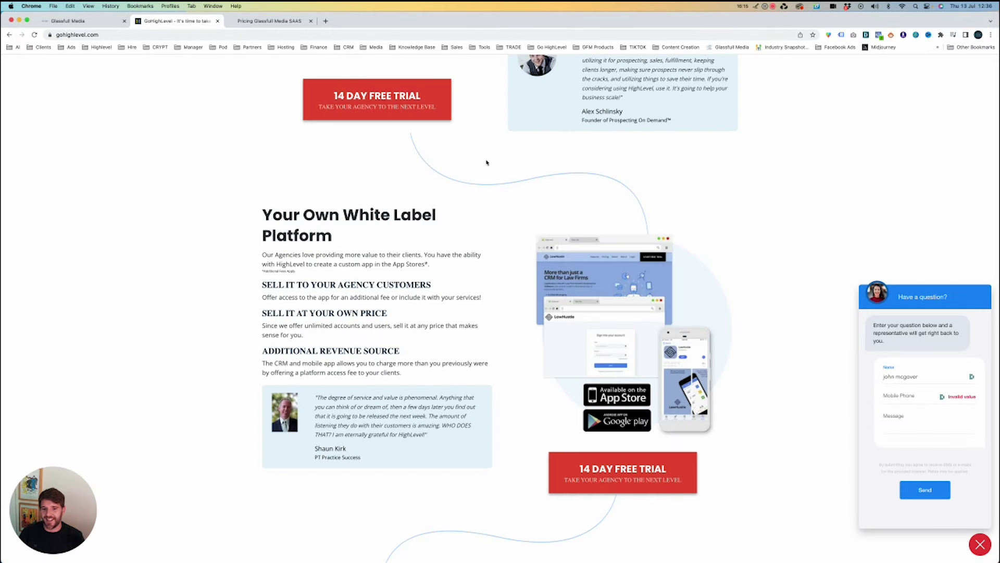
{"action": "left_click", "coordinate": [74, 21]}
Check the Professional price of 197, then try 10 as the Premium monthly price.
{"action": "scroll", "coordinate": [611, 212], "scroll_direction": "up", "scroll_amount": 5}
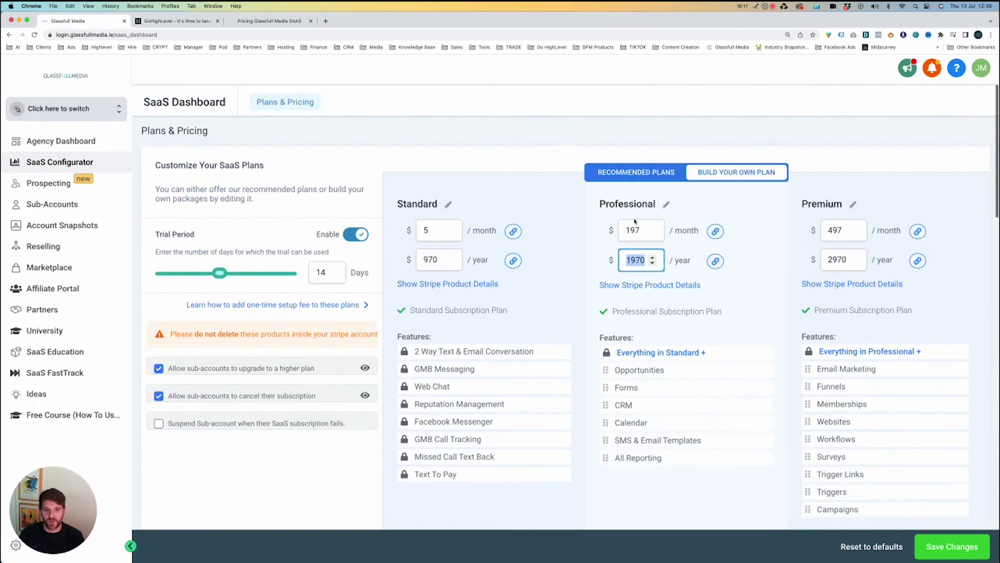
{"action": "left_click", "coordinate": [634, 231]}
{"action": "double_click", "coordinate": [635, 231]}
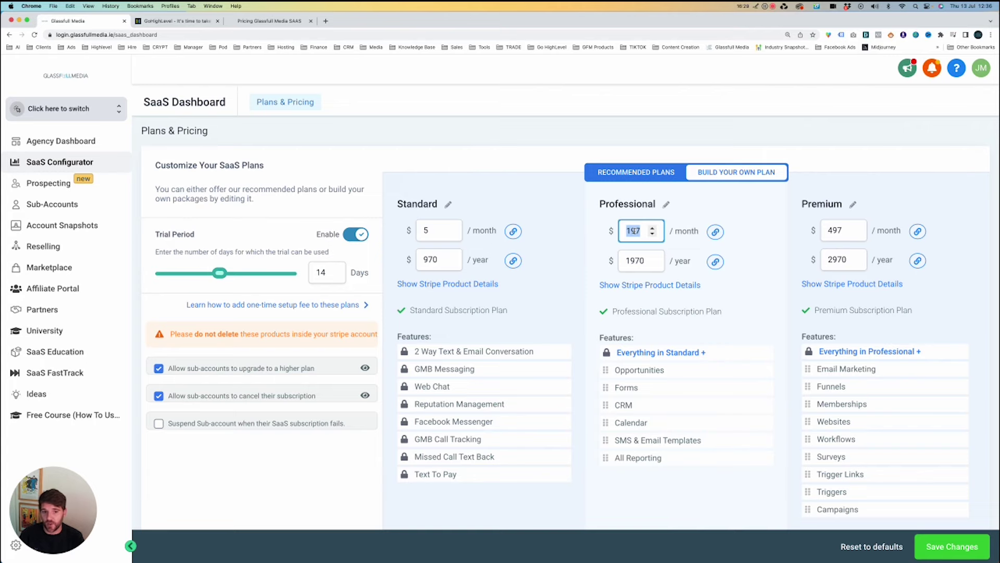
{"action": "scroll", "coordinate": [633, 231], "scroll_direction": "down", "scroll_amount": 1}
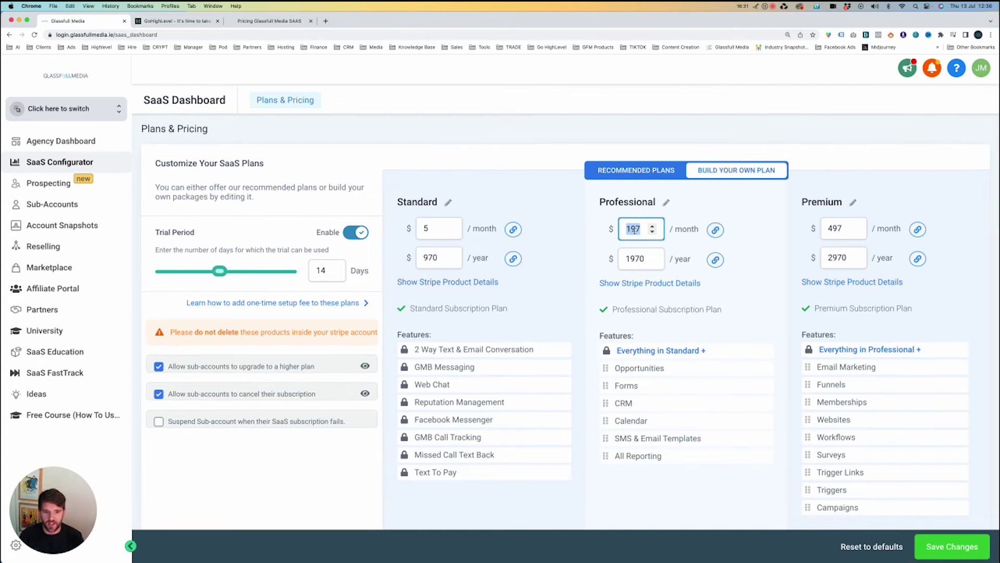
{"action": "double_click", "coordinate": [840, 228]}
{"action": "type", "text": "10"}
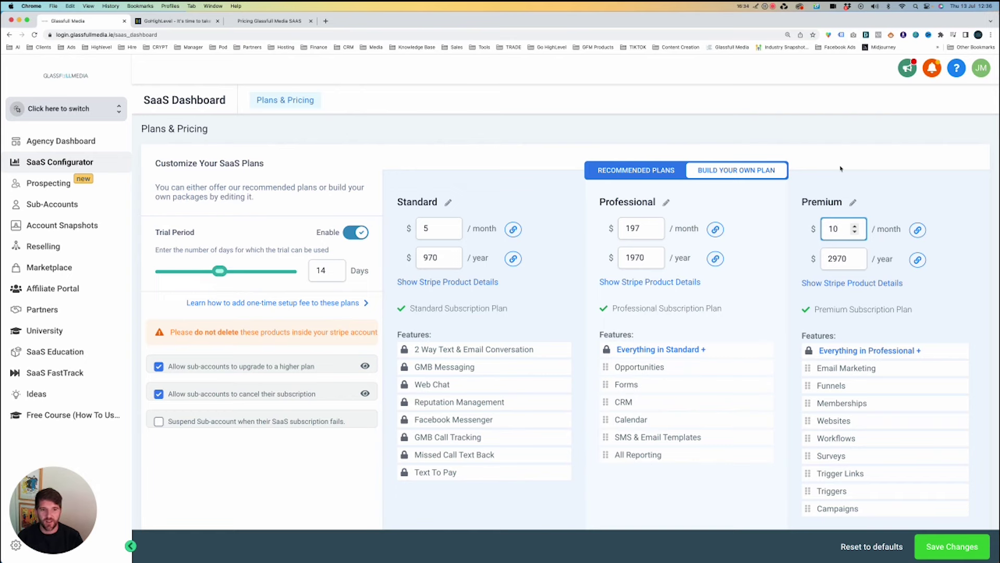
{"action": "scroll", "coordinate": [796, 181], "scroll_direction": "down", "scroll_amount": 2}
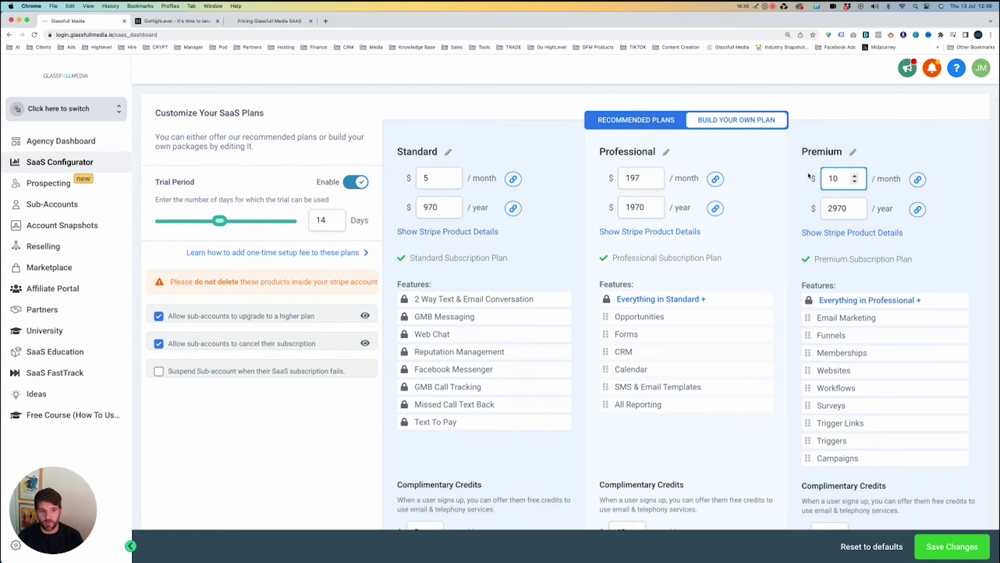
{"action": "key", "text": "Tab"}
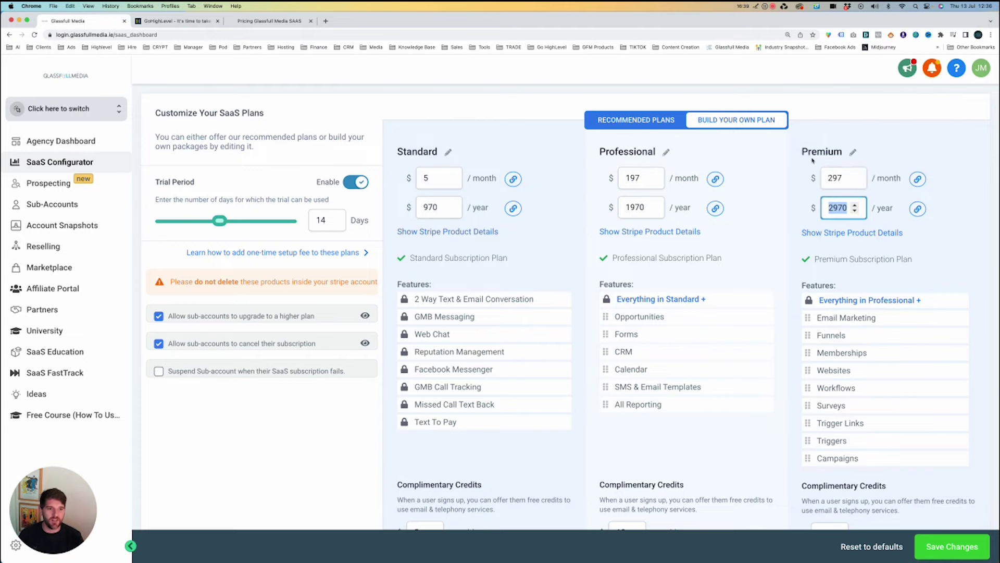
Re-enter 10 in the Premium monthly field after it snaps back to the $297 minimum.
{"action": "left_click", "coordinate": [837, 177]}
{"action": "double_click", "coordinate": [836, 177]}
{"action": "type", "text": "10"}
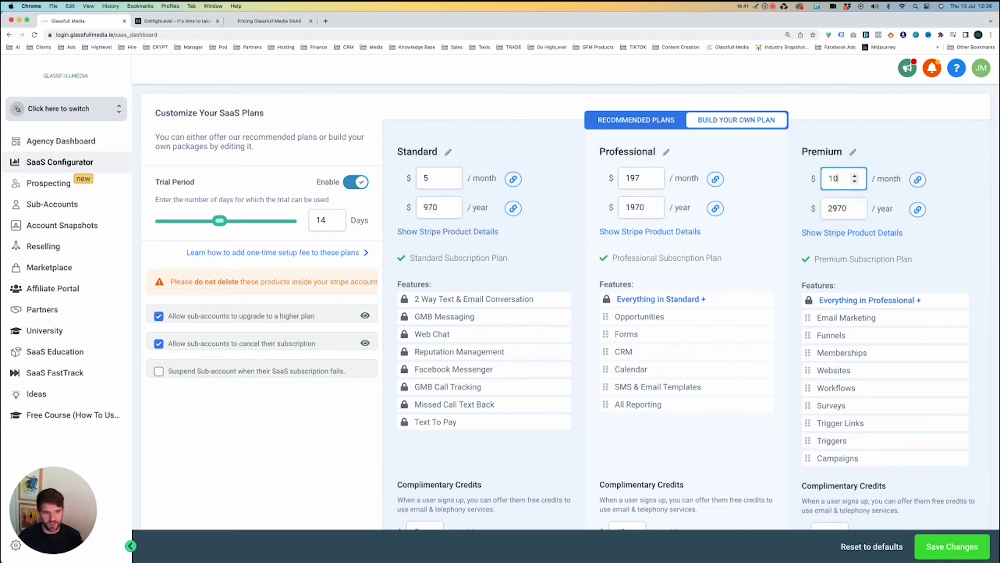
{"action": "key", "text": "Tab"}
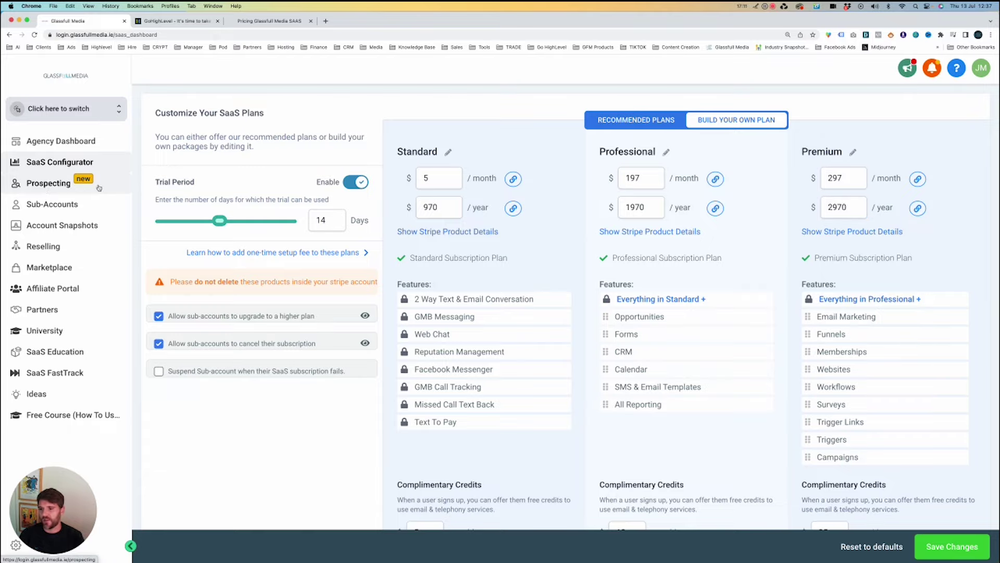
Visit Prospecting, then list the sub-accounts 3D Virtual Tours and 6 High St with their activity stats.
{"action": "left_click", "coordinate": [98, 187]}
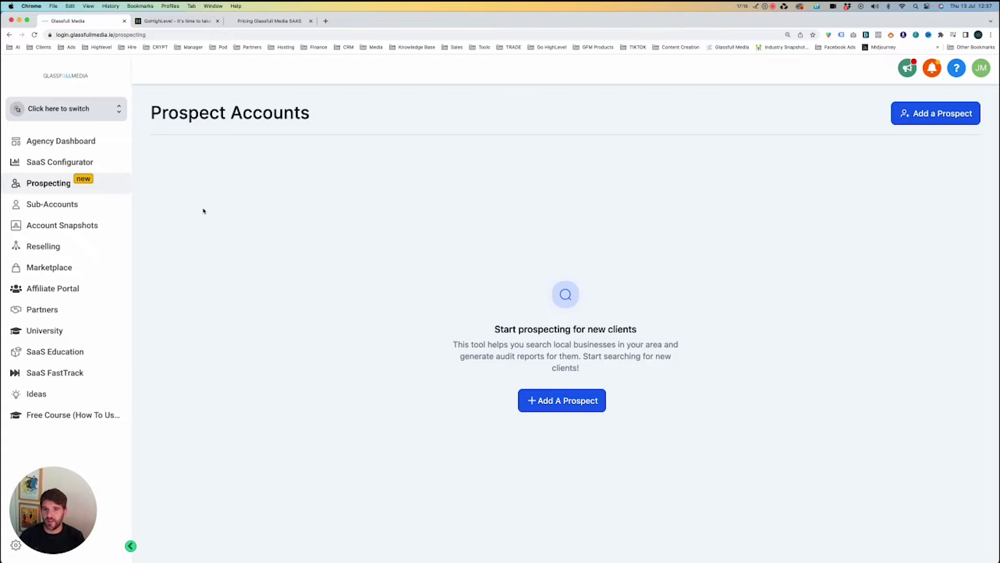
{"action": "left_click", "coordinate": [34, 204]}
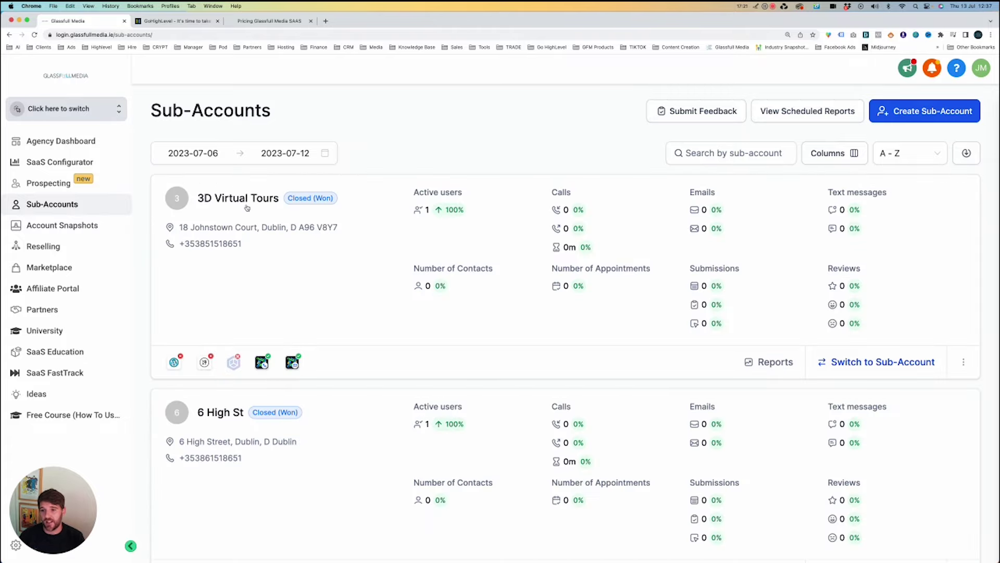
Show the Account Snapshots library of 19 vertical snapshots like Attorney, Dentist and Gym.
{"action": "left_click", "coordinate": [78, 229]}
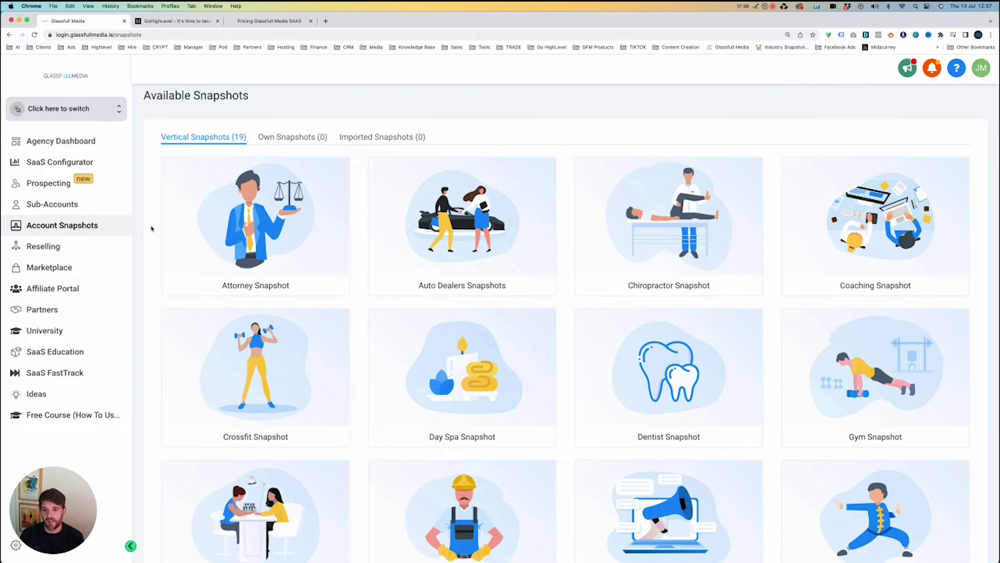
Browse the snapshot cards, then view WordPress reselling at $10/site, $350/month or $3500/year.
{"action": "mouse_move", "coordinate": [226, 223]}
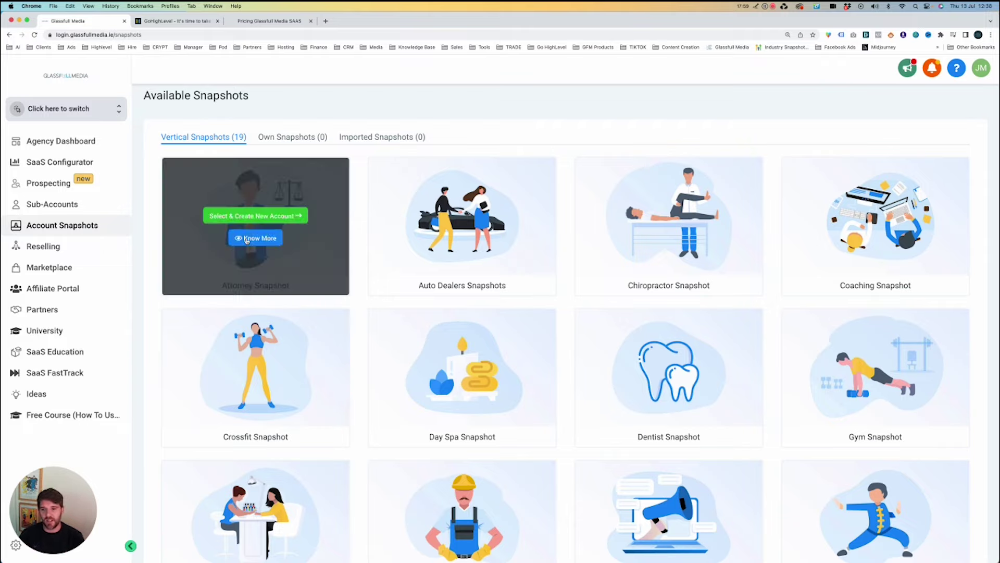
{"action": "scroll", "coordinate": [584, 218], "scroll_direction": "down", "scroll_amount": 3}
{"action": "scroll", "coordinate": [584, 259], "scroll_direction": "up", "scroll_amount": 1}
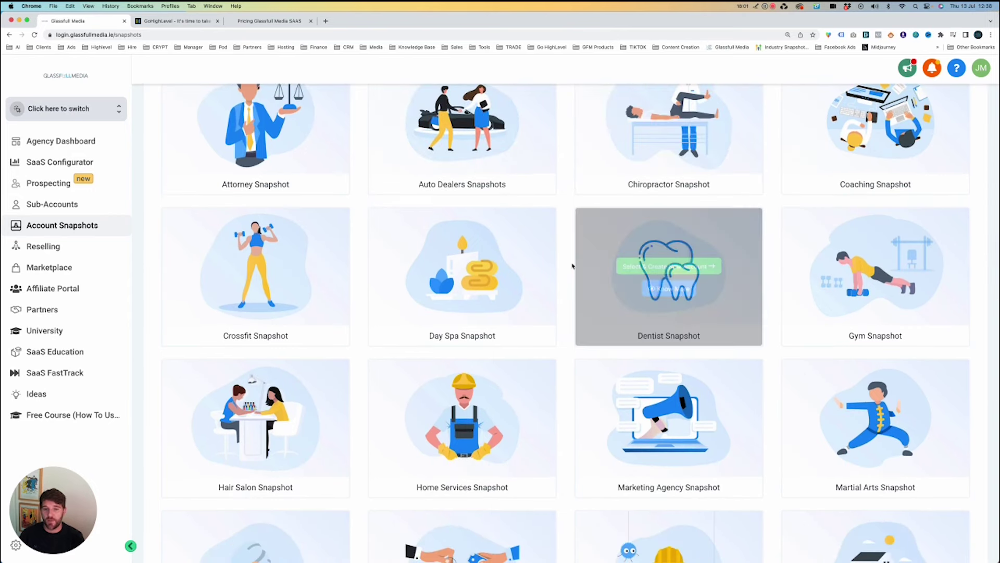
{"action": "scroll", "coordinate": [567, 270], "scroll_direction": "up", "scroll_amount": 1}
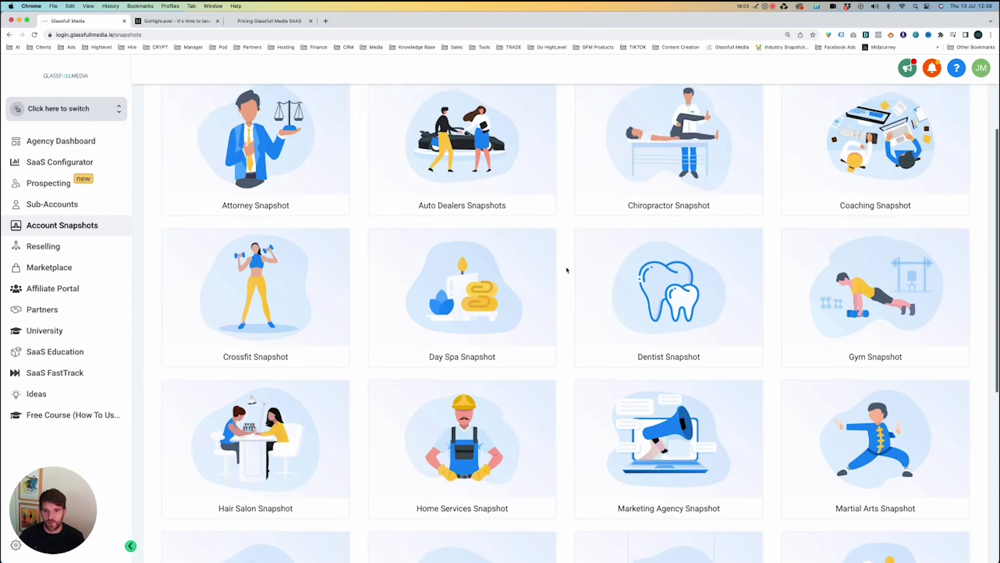
{"action": "scroll", "coordinate": [567, 270], "scroll_direction": "down", "scroll_amount": 1}
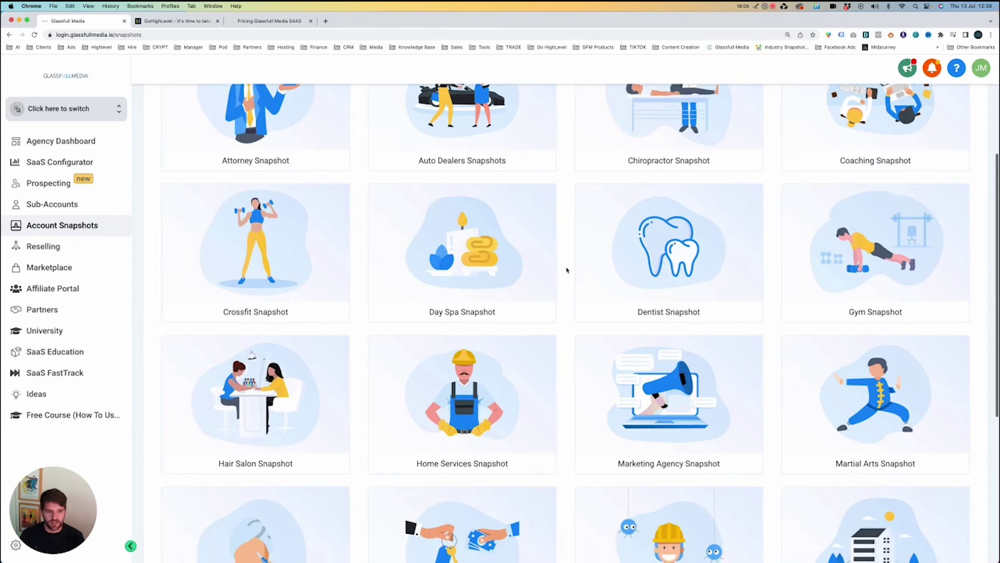
{"action": "scroll", "coordinate": [567, 270], "scroll_direction": "down", "scroll_amount": 6}
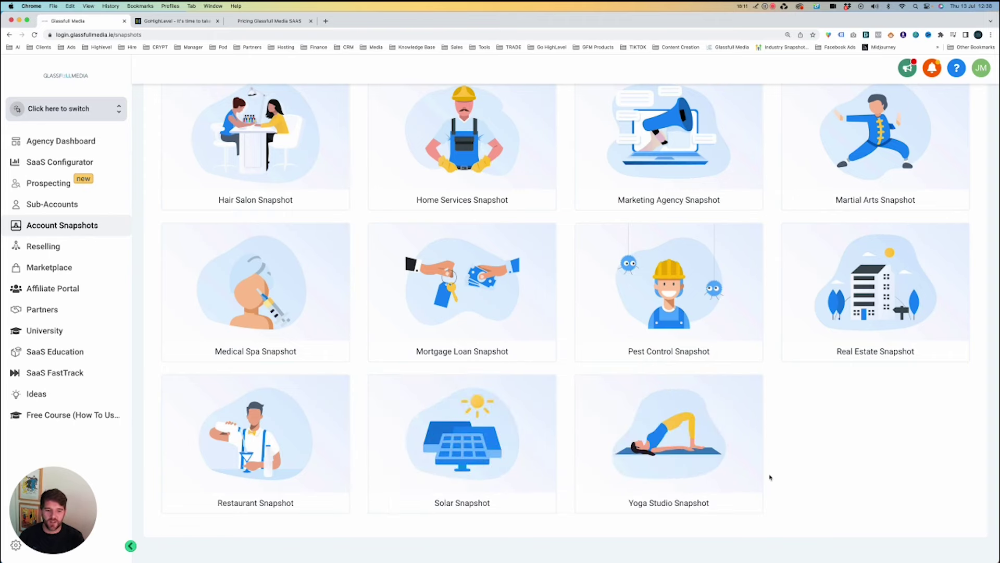
{"action": "scroll", "coordinate": [771, 468], "scroll_direction": "up", "scroll_amount": 6}
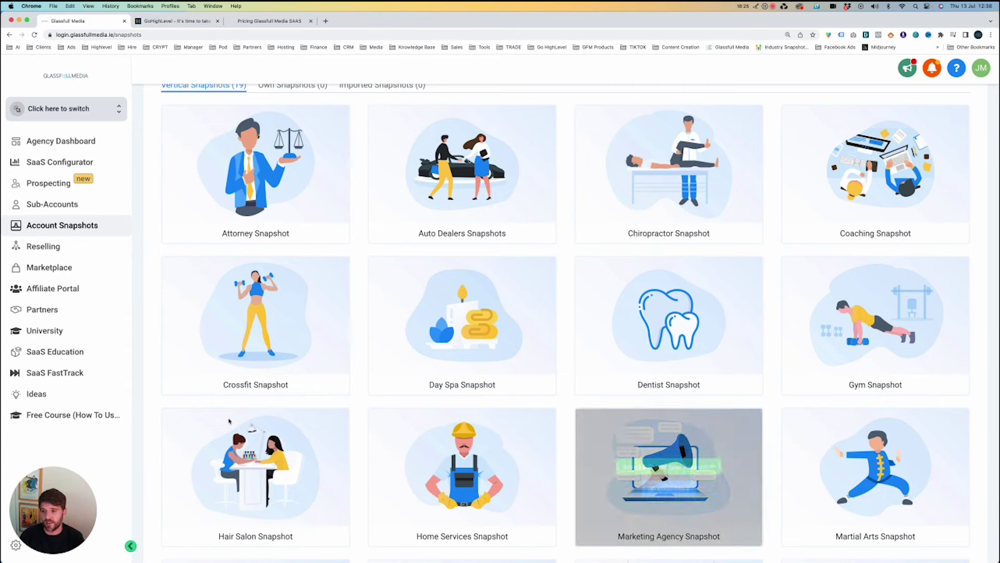
{"action": "left_click", "coordinate": [51, 245]}
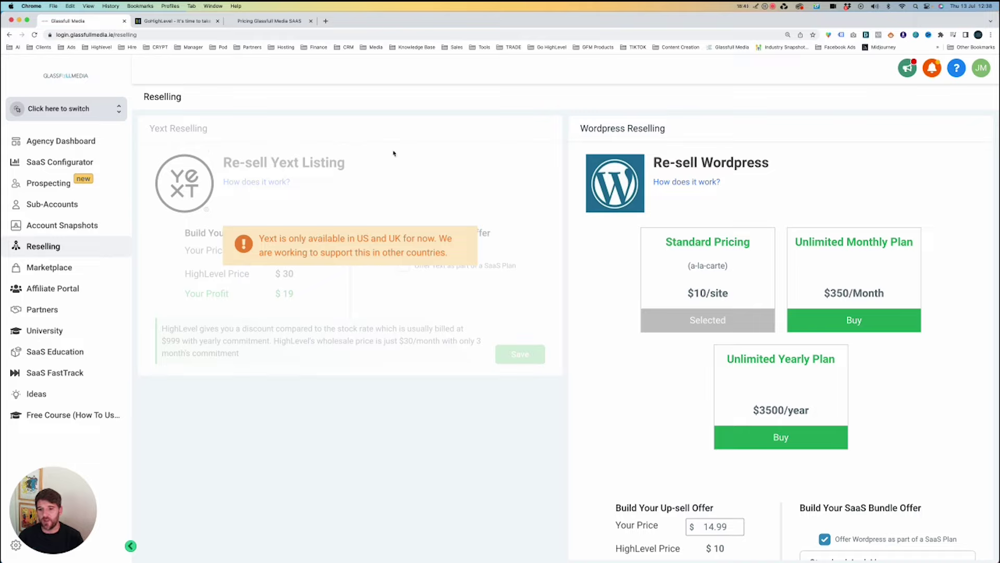
{"action": "left_click_drag", "start_coordinate": [312, 239], "coordinate": [440, 239]}
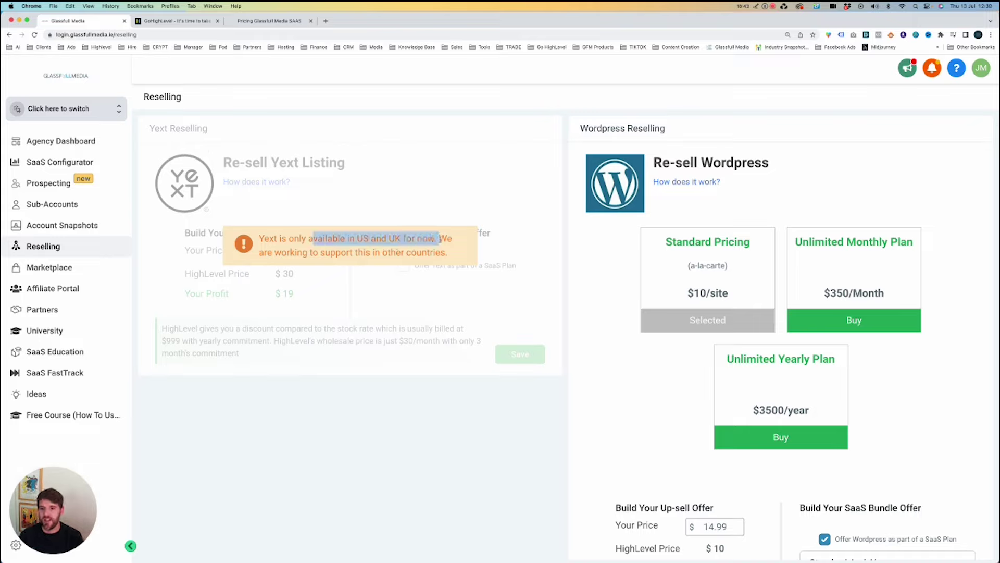
{"action": "left_click", "coordinate": [441, 238]}
{"action": "left_click_drag", "start_coordinate": [293, 241], "coordinate": [260, 240]}
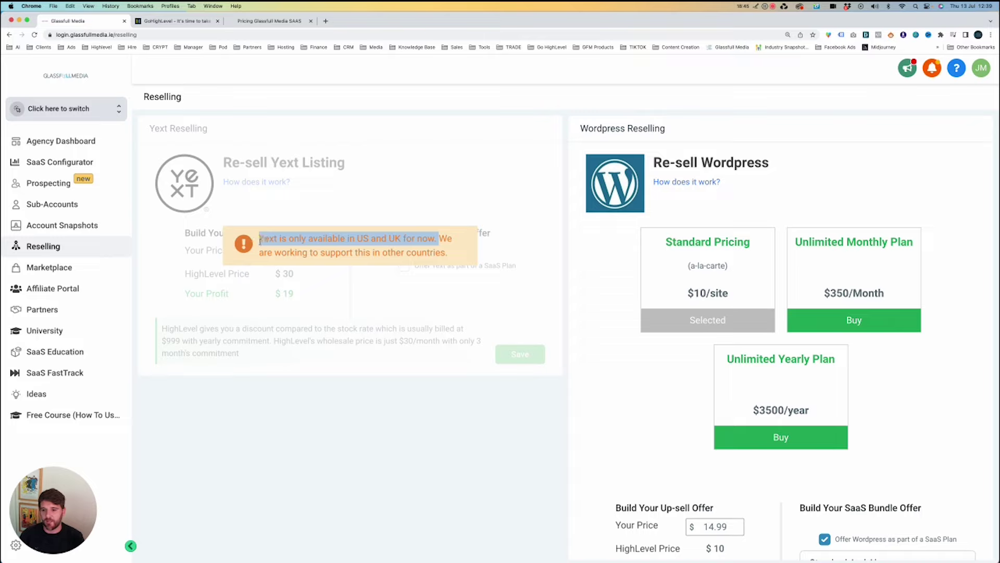
{"action": "left_click", "coordinate": [183, 157]}
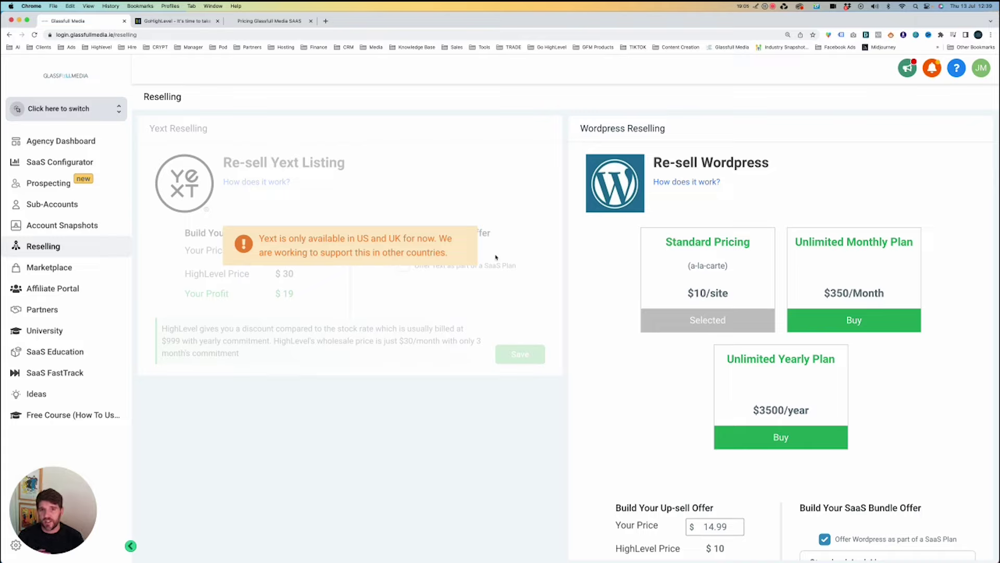
{"action": "scroll", "coordinate": [752, 282], "scroll_direction": "down", "scroll_amount": 3}
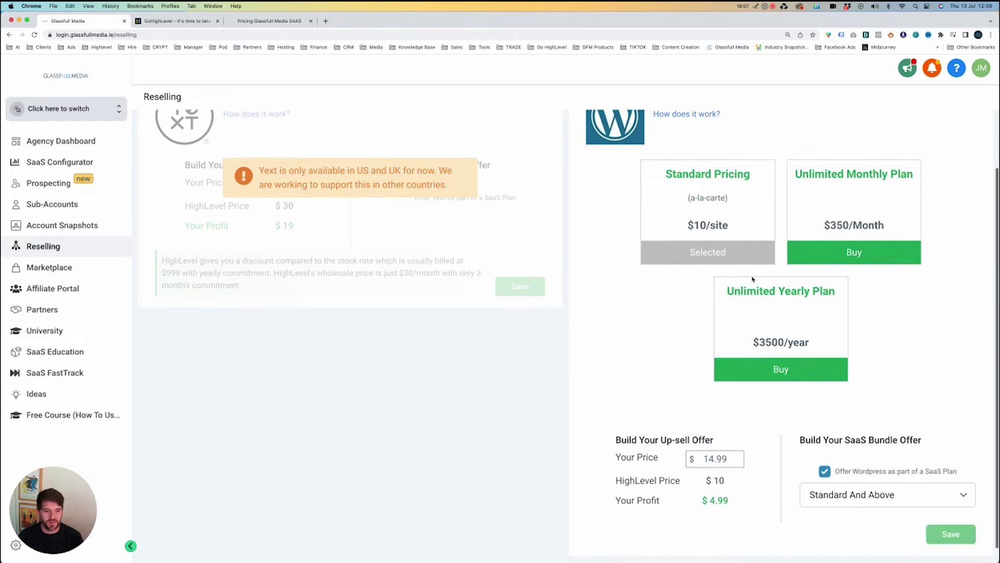
{"action": "scroll", "coordinate": [758, 279], "scroll_direction": "up", "scroll_amount": 2}
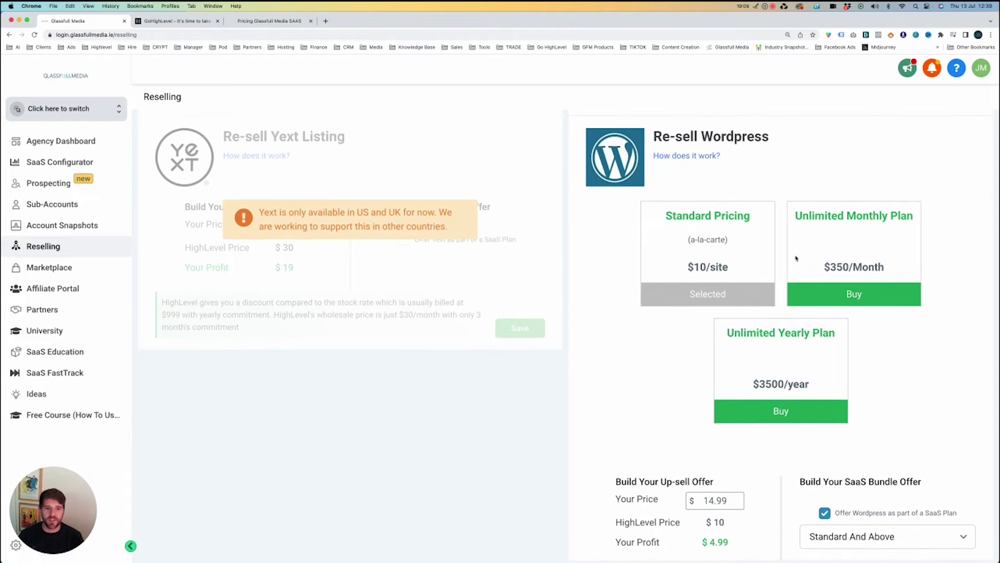
{"action": "scroll", "coordinate": [789, 264], "scroll_direction": "down", "scroll_amount": 2}
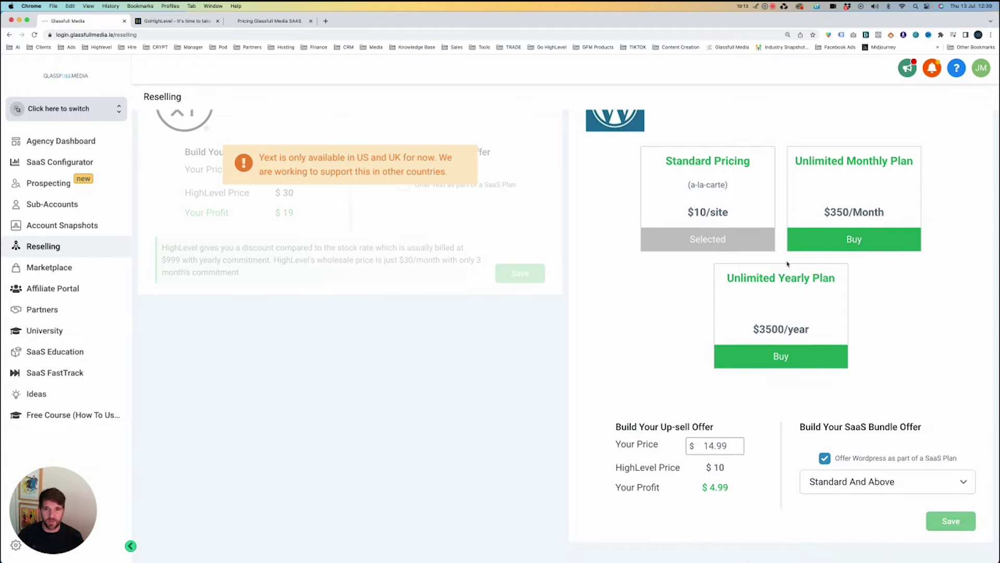
{"action": "double_click", "coordinate": [719, 445]}
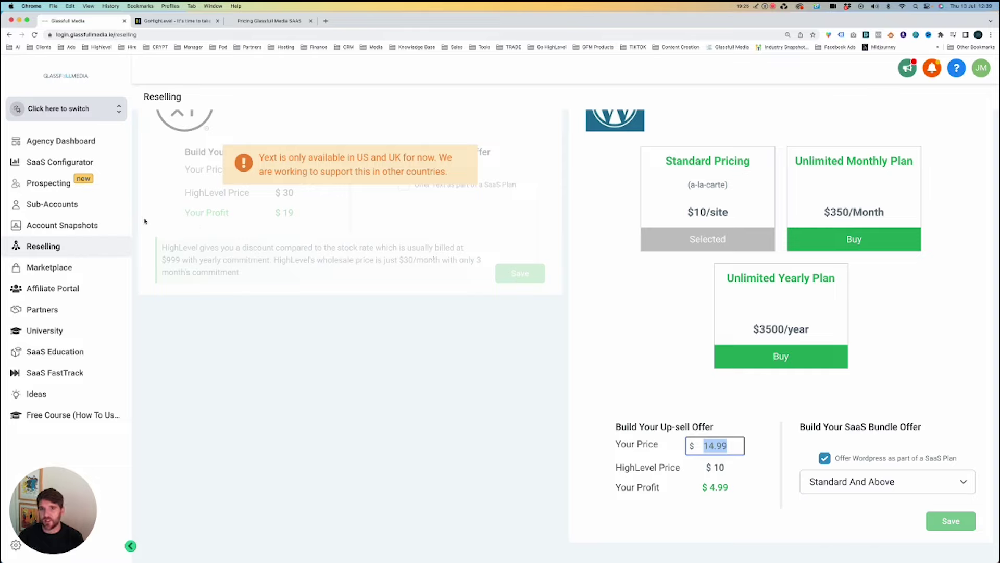
{"action": "scroll", "coordinate": [435, 312], "scroll_direction": "up", "scroll_amount": 3}
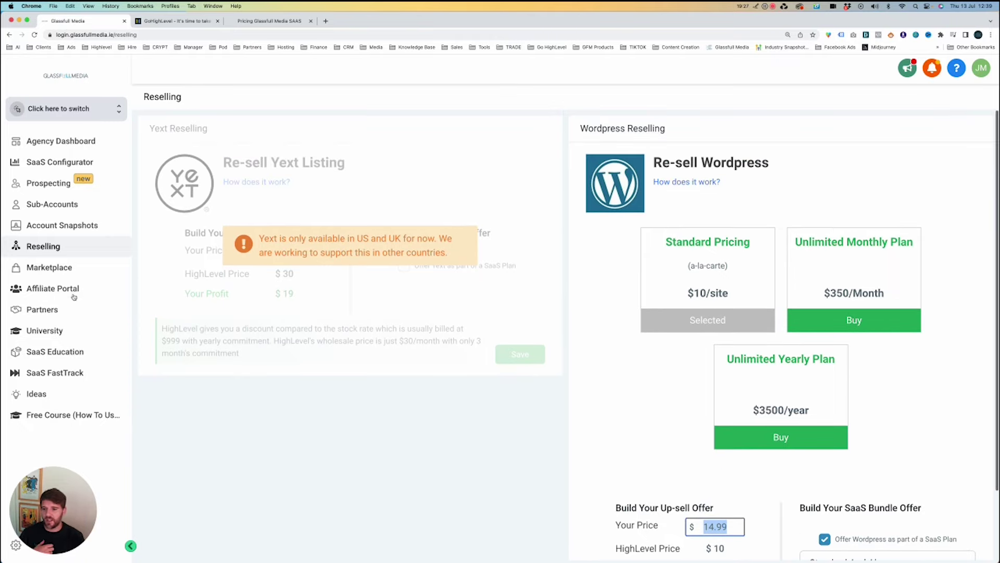
{"action": "left_click", "coordinate": [65, 268]}
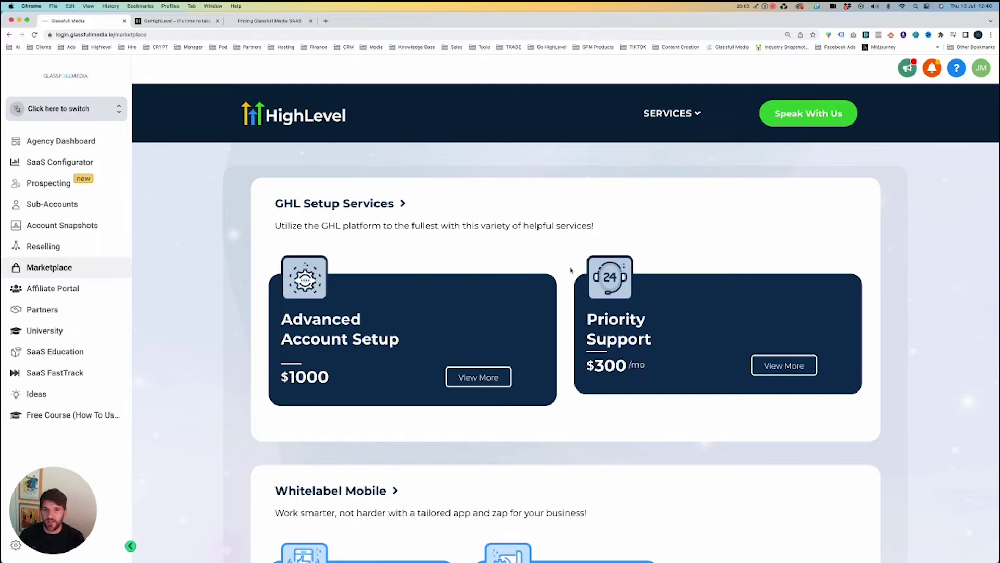
Scroll through the Marketplace service cards, then bring up the Help & Support options.
{"action": "scroll", "coordinate": [571, 270], "scroll_direction": "down", "scroll_amount": 1}
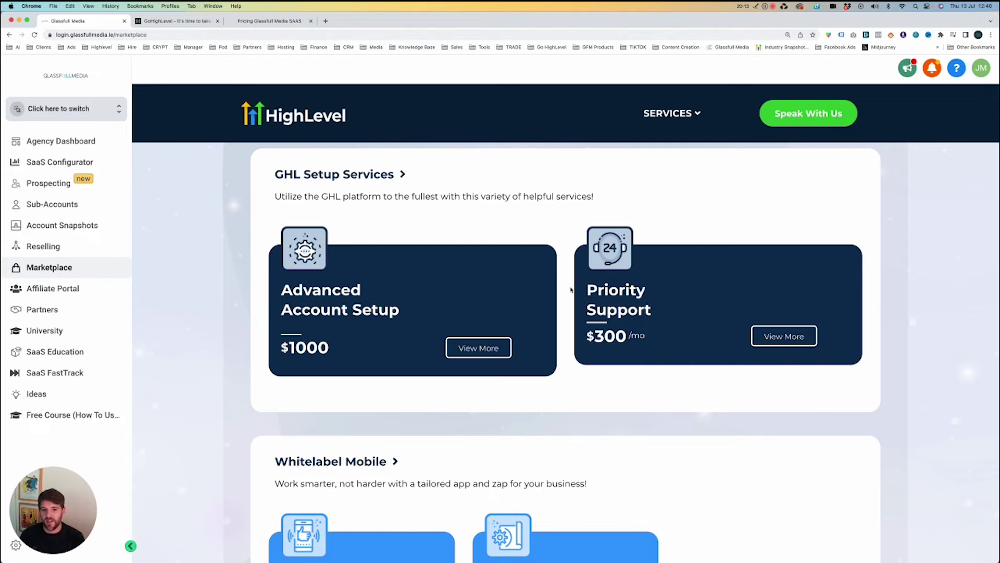
{"action": "scroll", "coordinate": [571, 289], "scroll_direction": "down", "scroll_amount": 3}
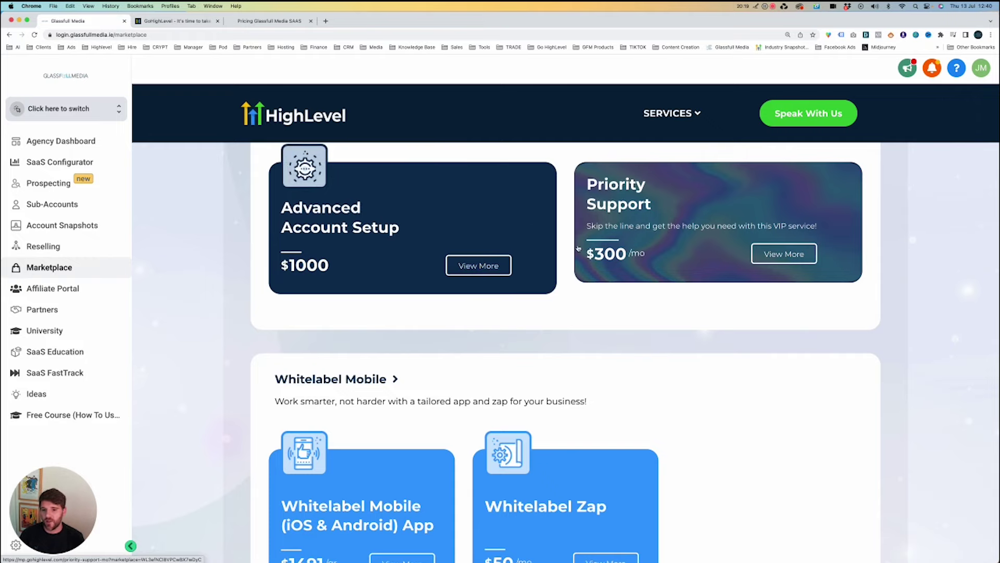
{"action": "scroll", "coordinate": [570, 251], "scroll_direction": "down", "scroll_amount": 6}
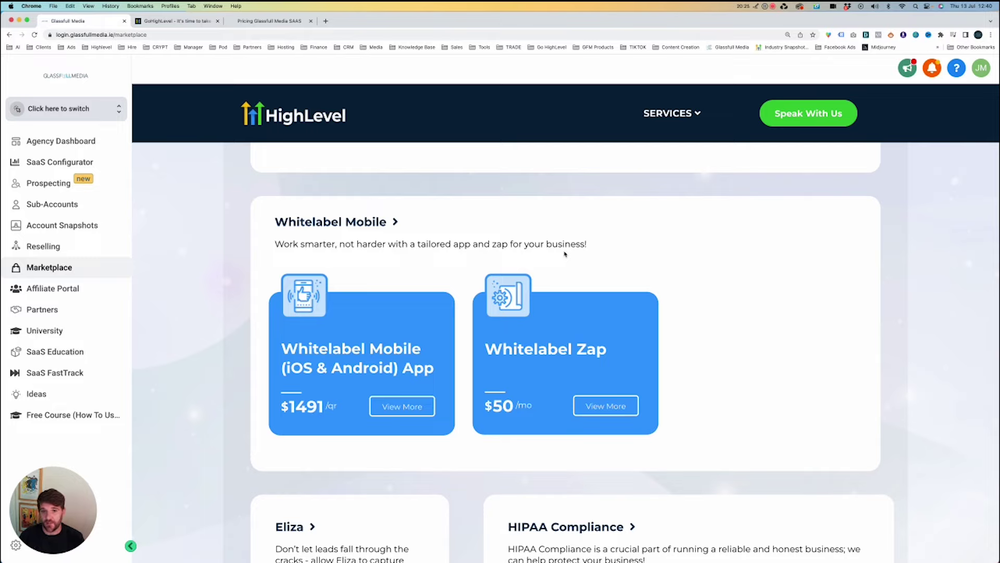
{"action": "scroll", "coordinate": [589, 252], "scroll_direction": "up", "scroll_amount": 5}
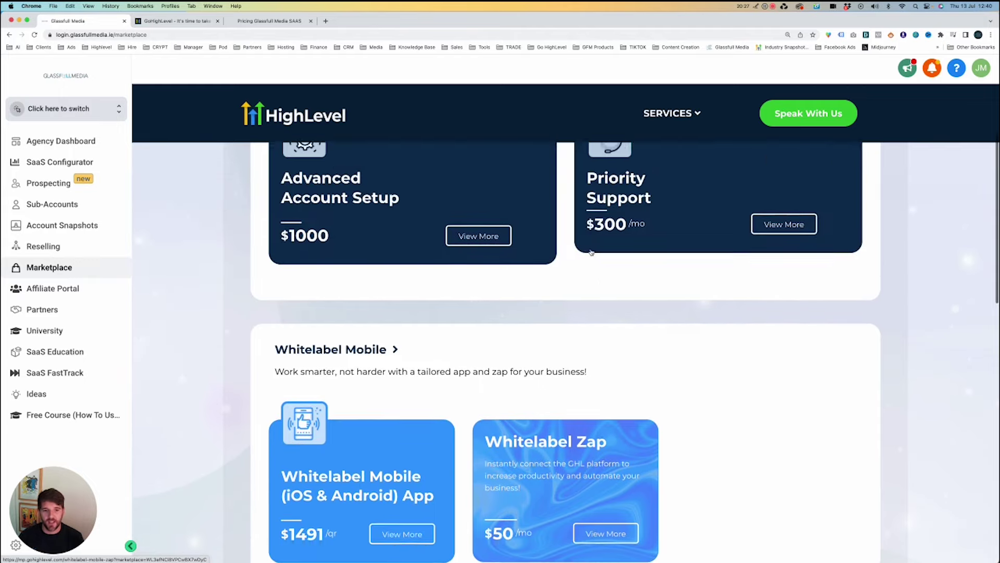
{"action": "scroll", "coordinate": [591, 252], "scroll_direction": "up", "scroll_amount": 2}
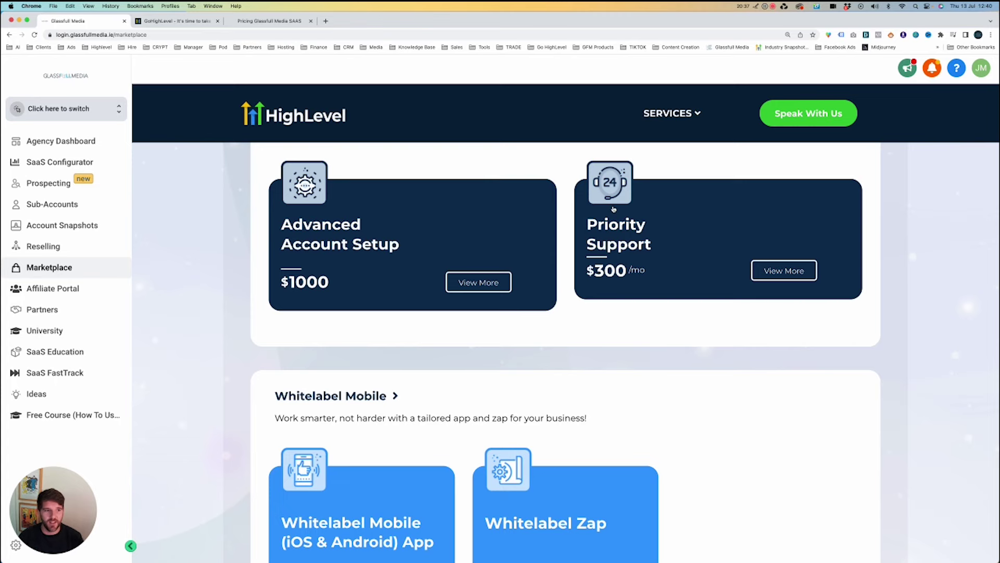
{"action": "left_click", "coordinate": [957, 68]}
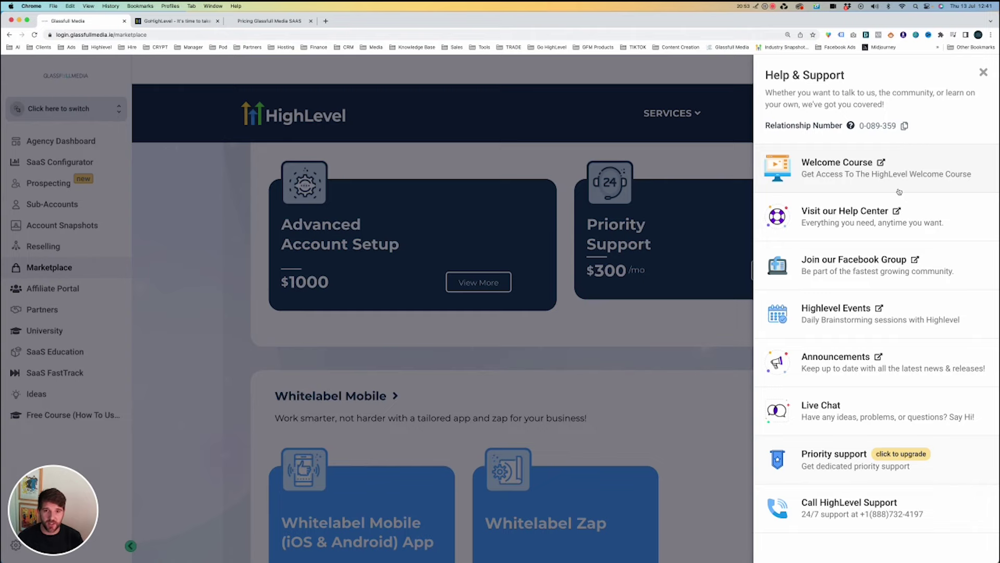
Start an agency-level Support ticket in Live Chat, close the chat, and go to Affiliate Portal.
{"action": "left_click", "coordinate": [891, 406]}
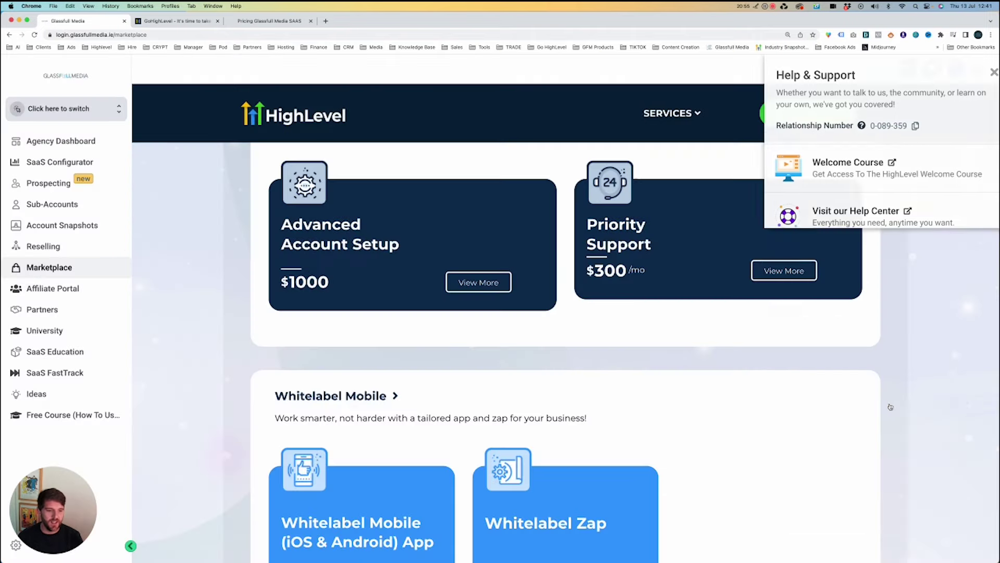
{"action": "left_click", "coordinate": [848, 256]}
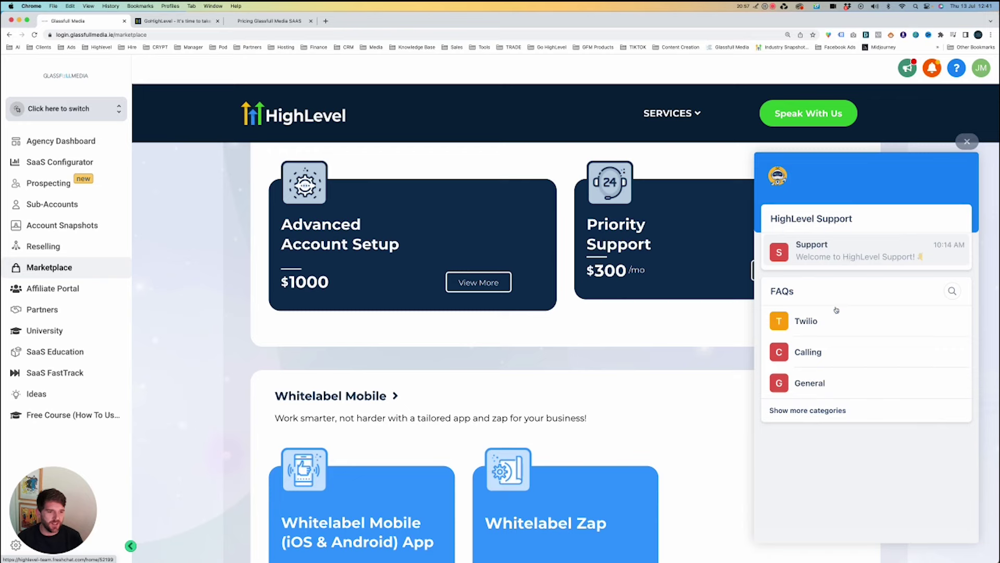
{"action": "left_click", "coordinate": [810, 525]}
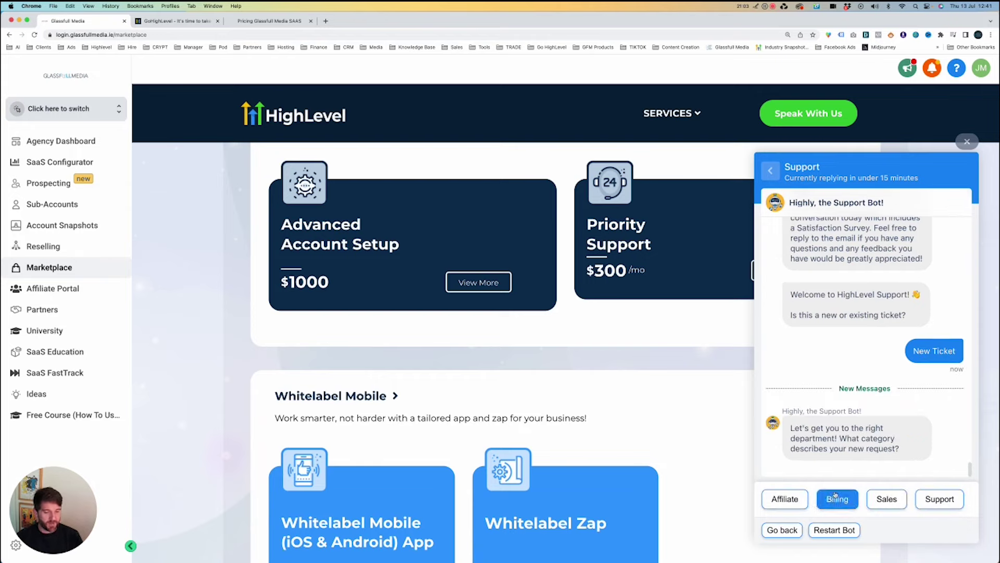
{"action": "left_click", "coordinate": [939, 499]}
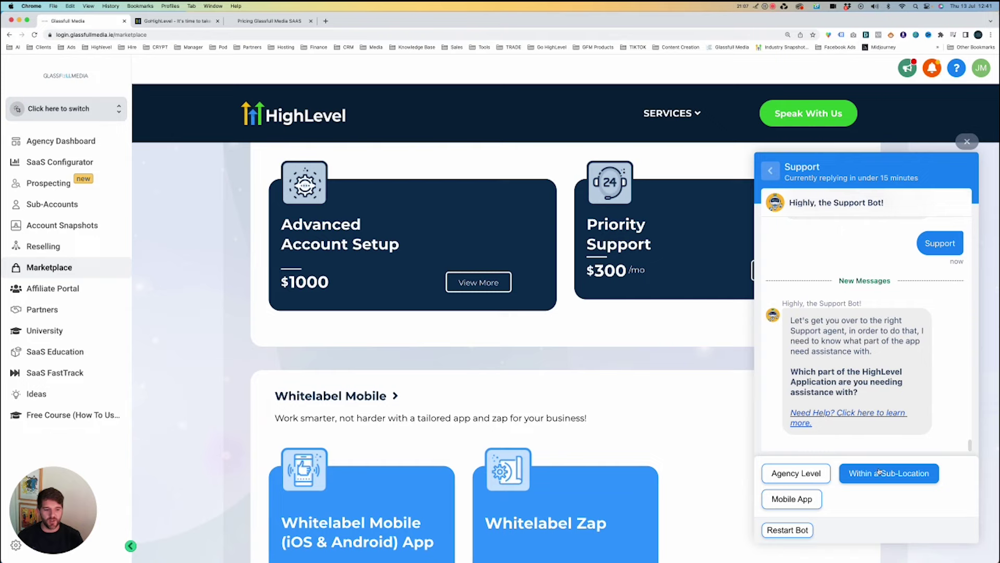
{"action": "left_click", "coordinate": [796, 474]}
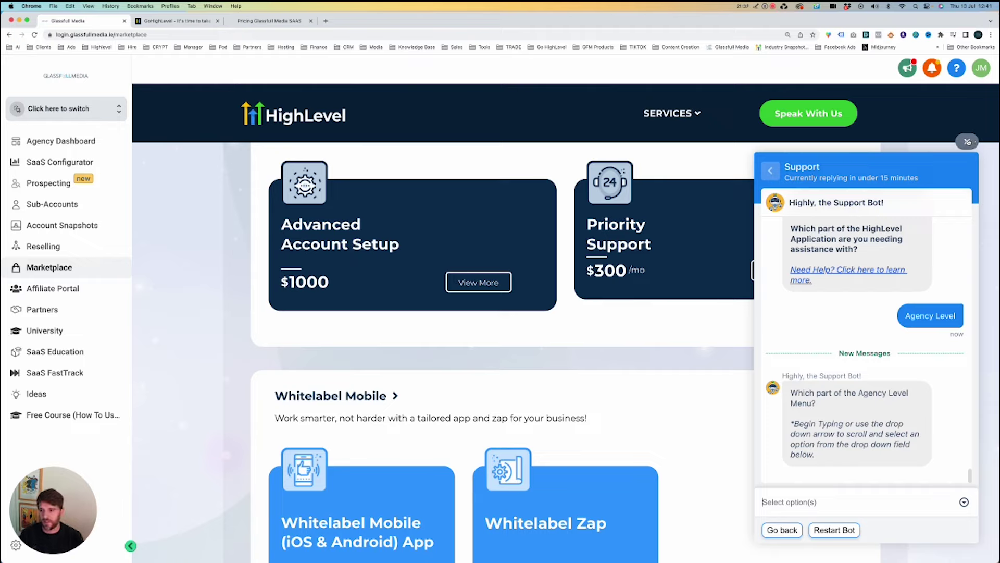
{"action": "left_click", "coordinate": [967, 141]}
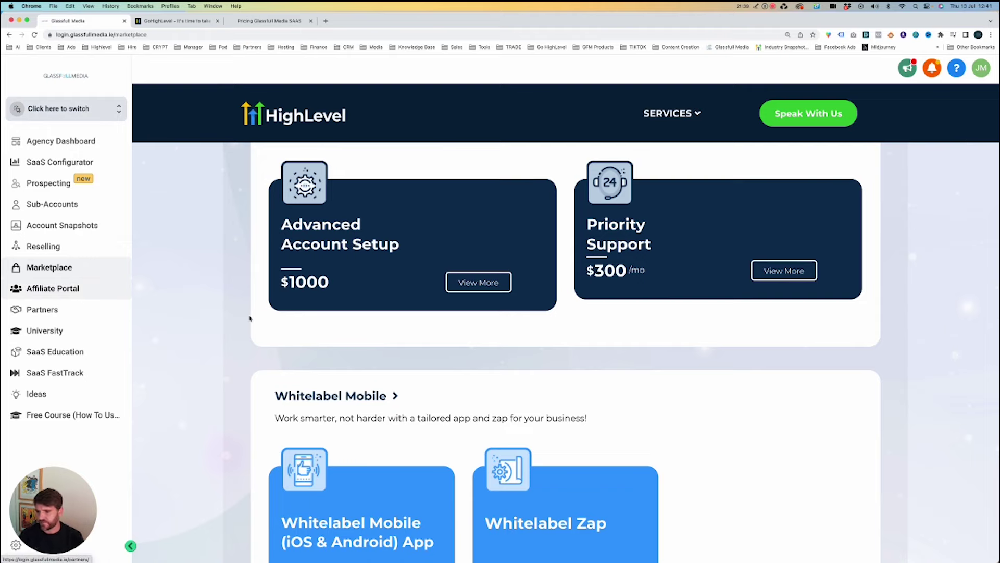
{"action": "left_click", "coordinate": [52, 292]}
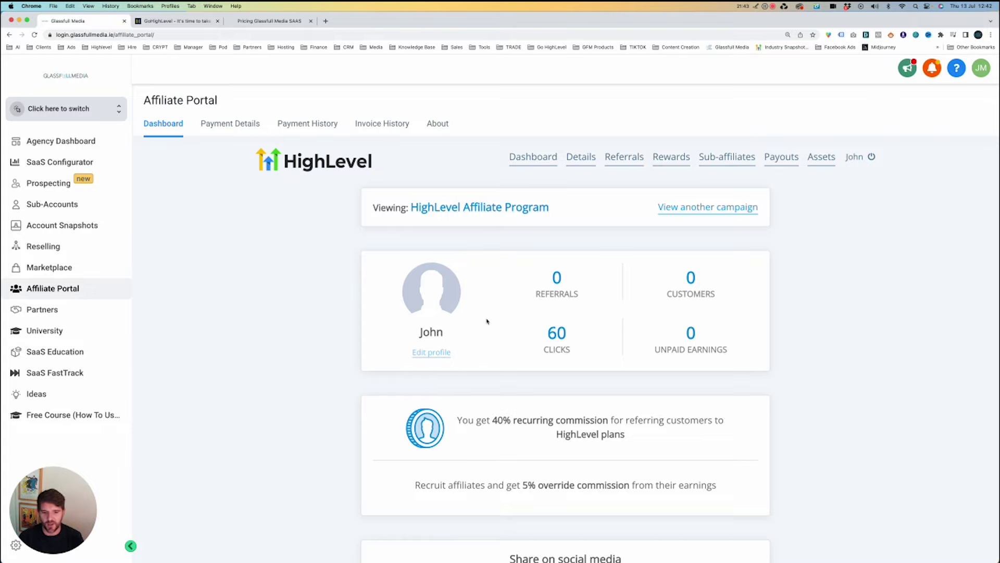
Read the Affiliate Portal's 40% recurring commission terms, then open HighLevel University in another tab.
{"action": "scroll", "coordinate": [487, 321], "scroll_direction": "down", "scroll_amount": 3}
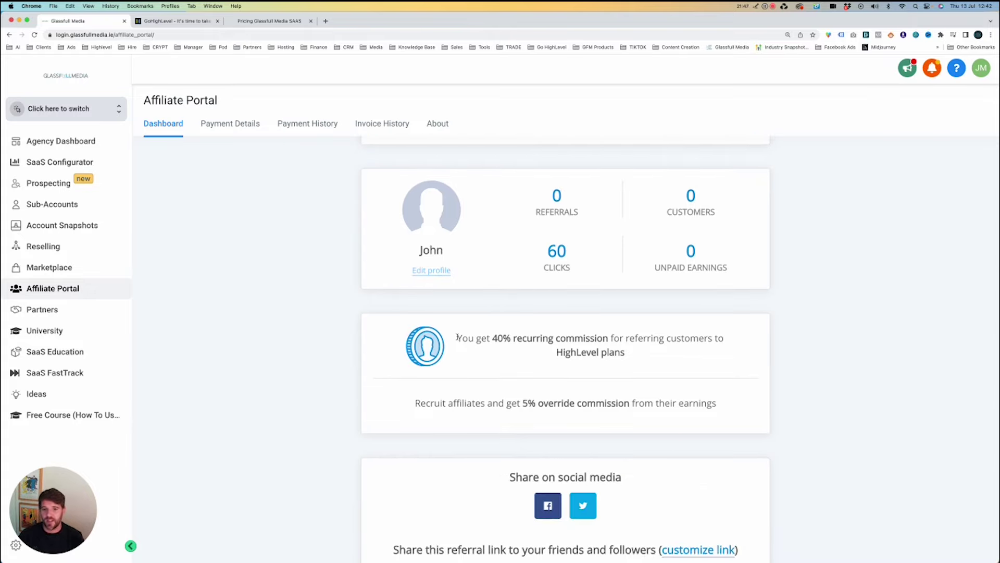
{"action": "left_click_drag", "start_coordinate": [457, 337], "coordinate": [665, 353]}
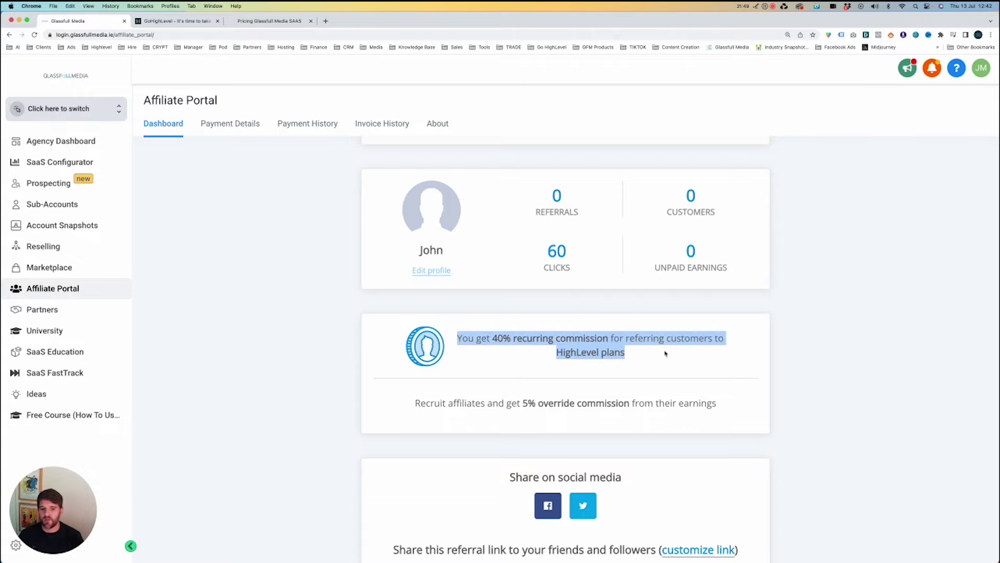
{"action": "scroll", "coordinate": [625, 339], "scroll_direction": "down", "scroll_amount": 1}
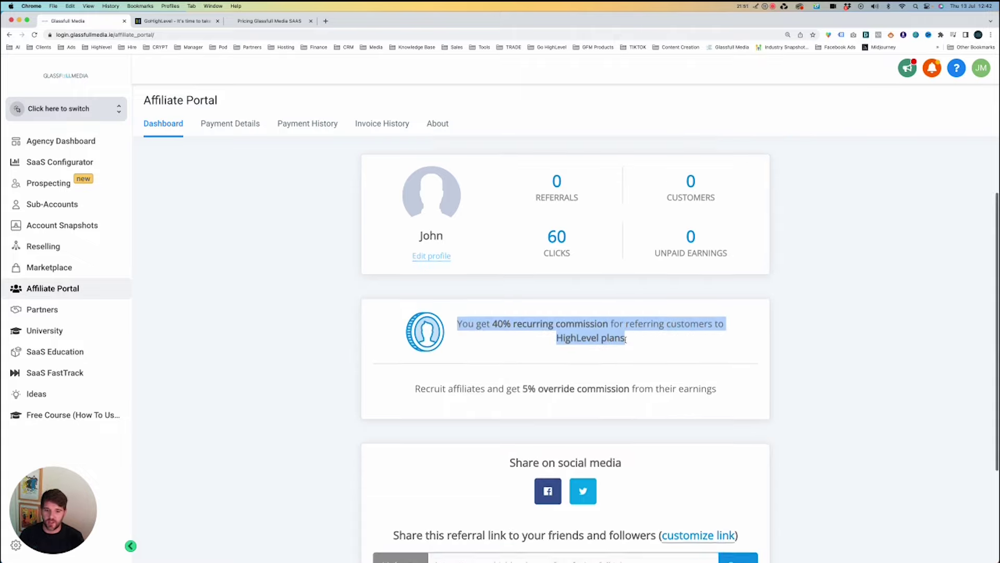
{"action": "left_click_drag", "start_coordinate": [452, 379], "coordinate": [621, 382]}
{"action": "left_click", "coordinate": [637, 380]}
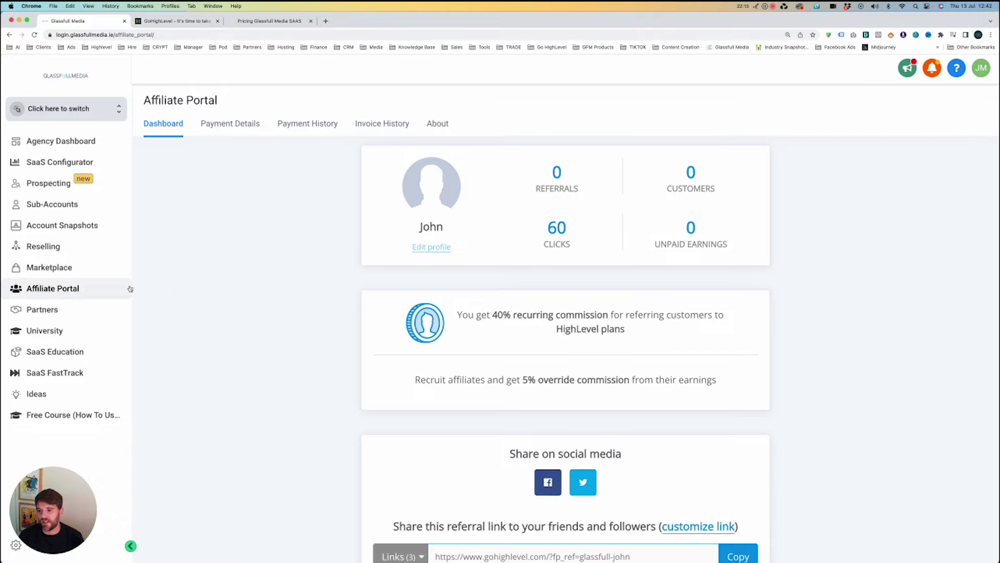
{"action": "left_click", "coordinate": [44, 331]}
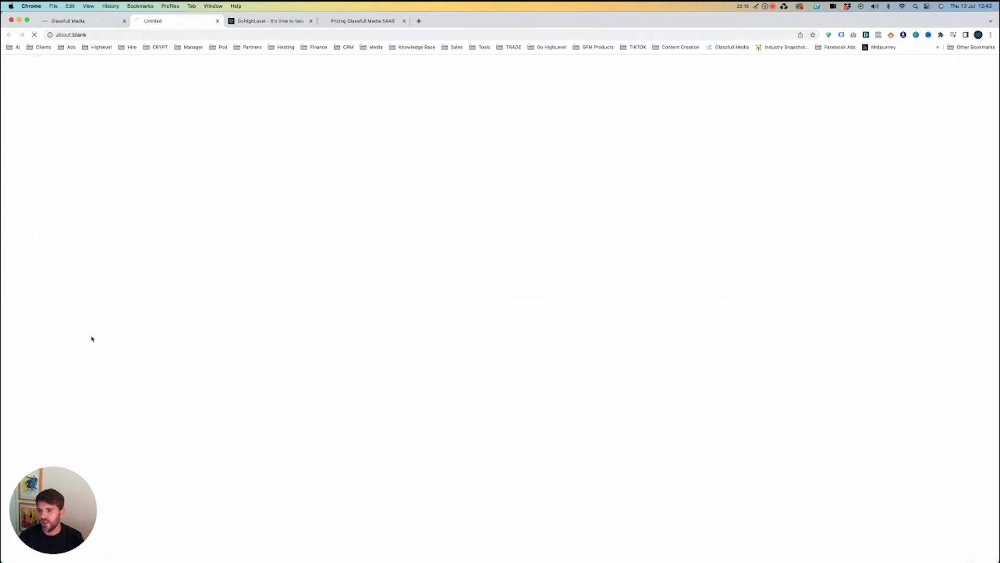
{"action": "left_click", "coordinate": [98, 20]}
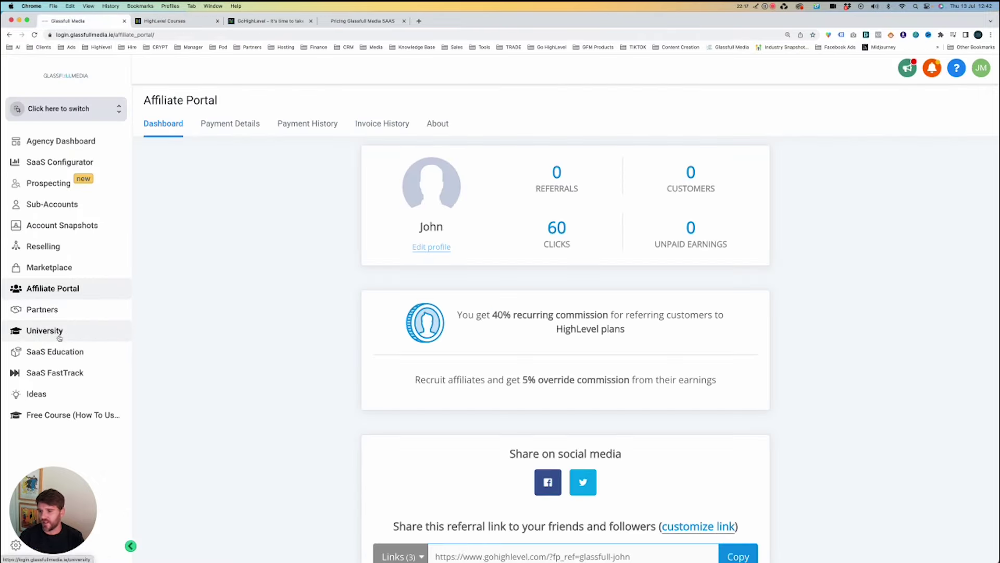
Switch from Free Course into the Glassfull Media sub-account and highlight its Opportunities heading.
{"action": "left_click", "coordinate": [49, 416]}
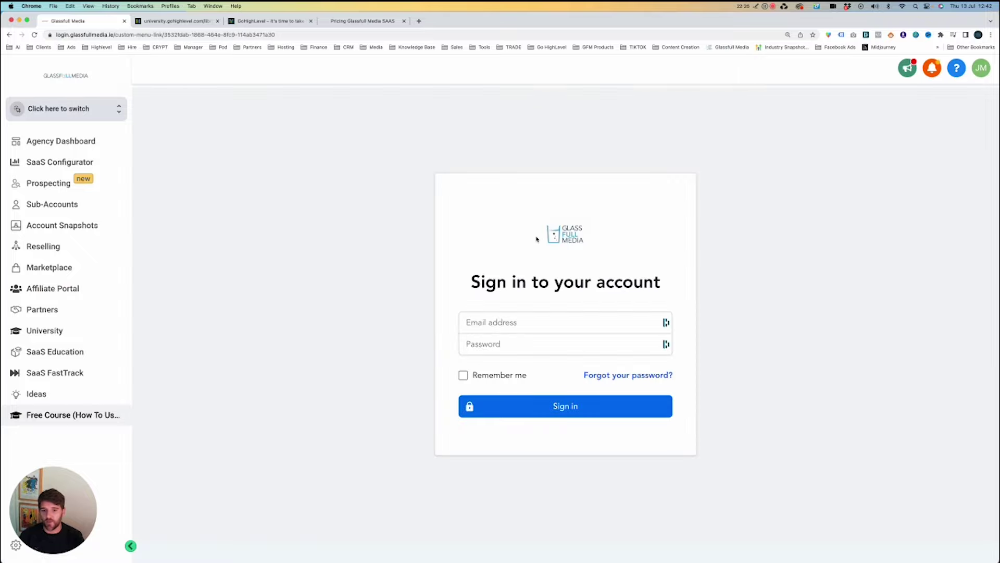
{"action": "left_click", "coordinate": [105, 108]}
{"action": "left_click", "coordinate": [213, 167]}
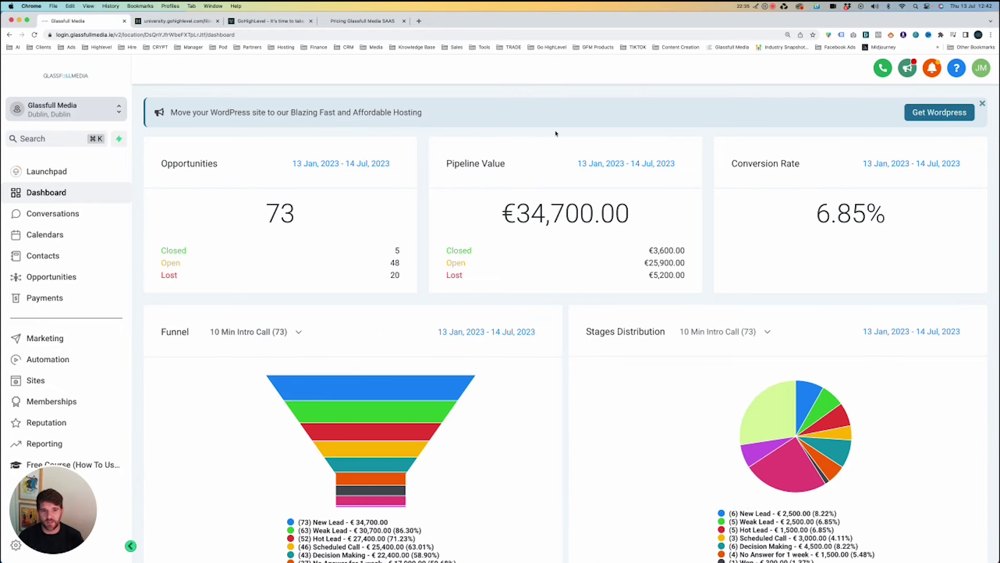
{"action": "left_click_drag", "start_coordinate": [155, 166], "coordinate": [218, 166]}
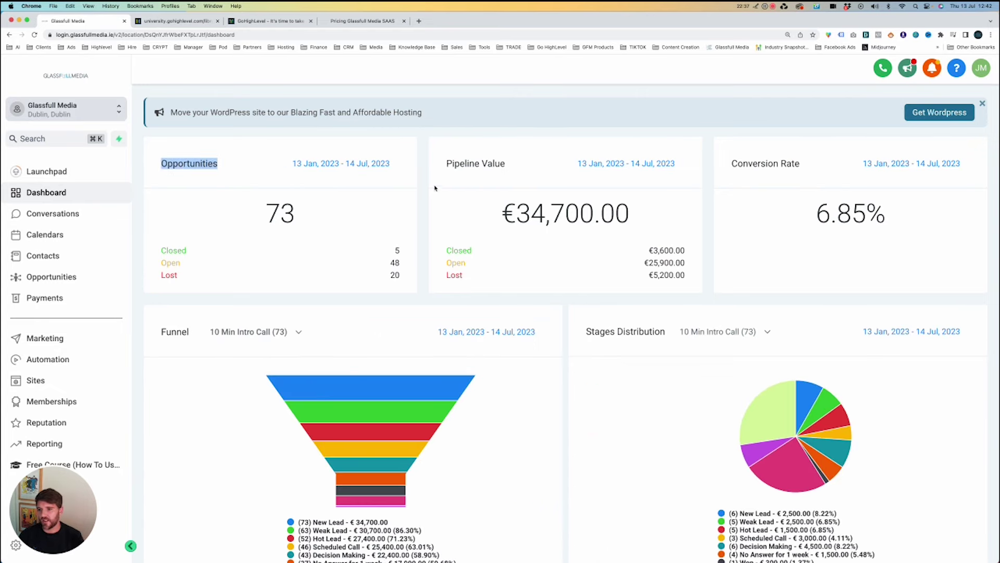
Show the sub-account's Launchpad checklist and highlight the mobile app installed message.
{"action": "left_click", "coordinate": [416, 196]}
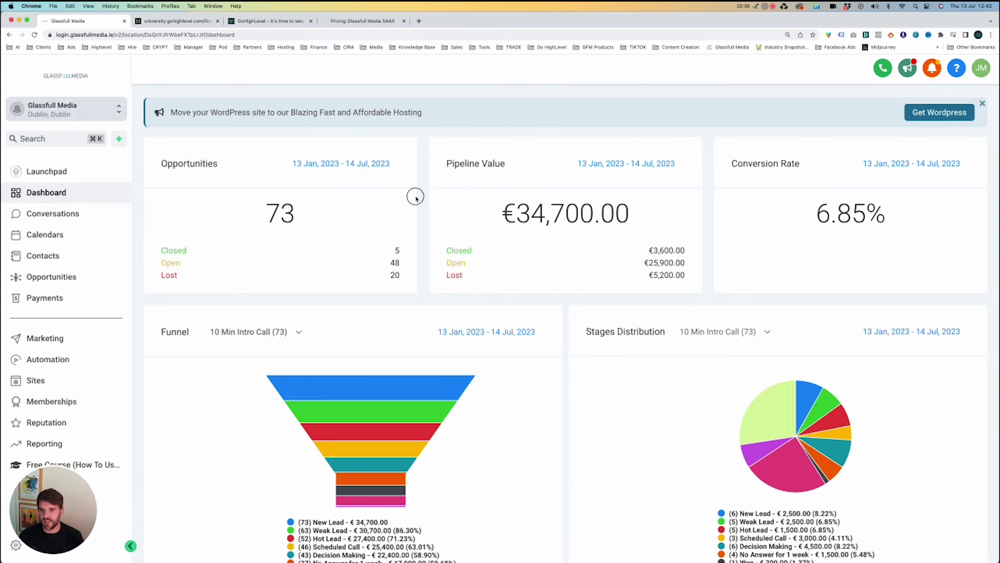
{"action": "left_click", "coordinate": [54, 169]}
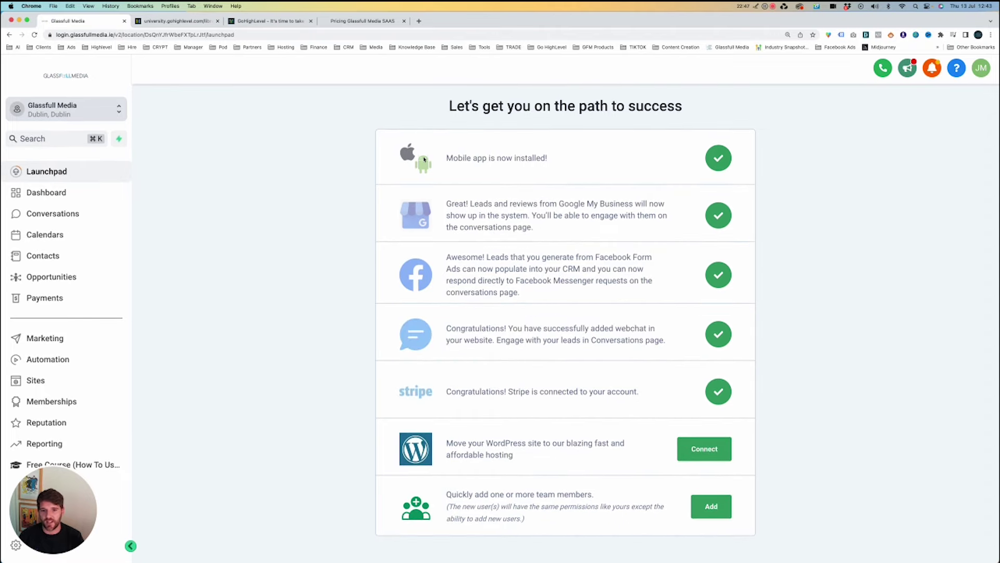
{"action": "left_click_drag", "start_coordinate": [424, 159], "coordinate": [580, 161]}
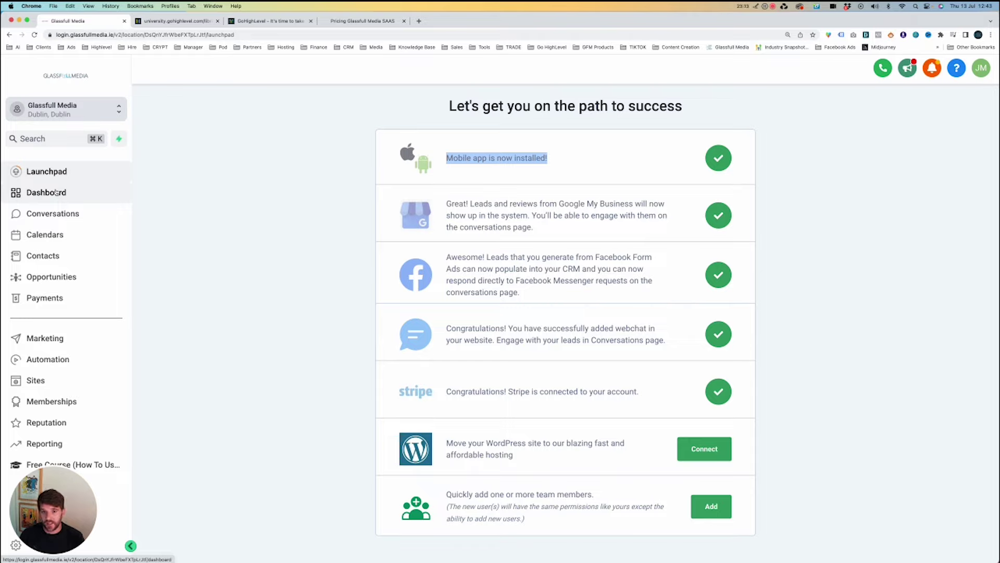
Return to the sub-account Dashboard and scroll past the funnel and stage charts.
{"action": "left_click", "coordinate": [57, 193]}
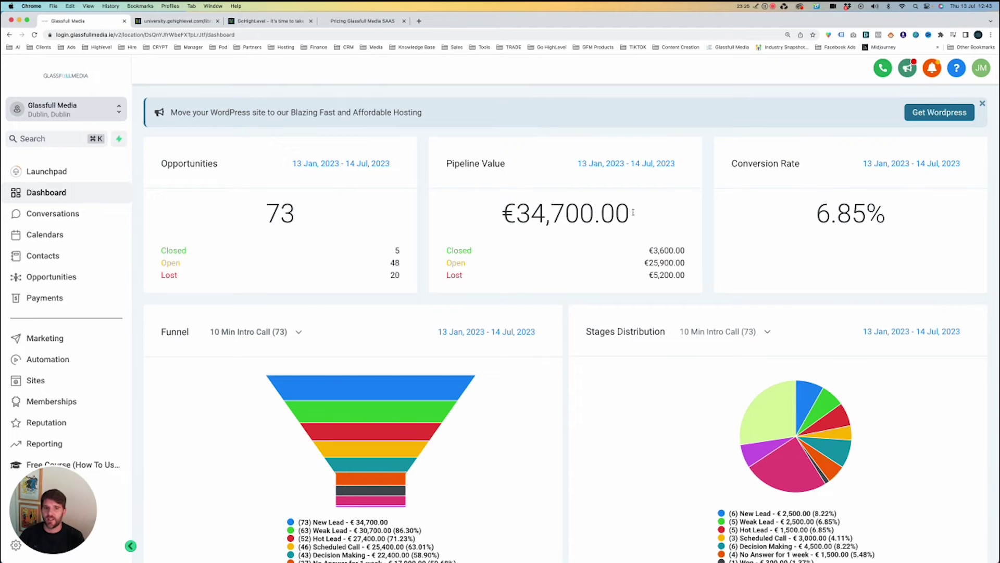
{"action": "scroll", "coordinate": [737, 213], "scroll_direction": "down", "scroll_amount": 3}
{"action": "scroll", "coordinate": [801, 212], "scroll_direction": "down", "scroll_amount": 4}
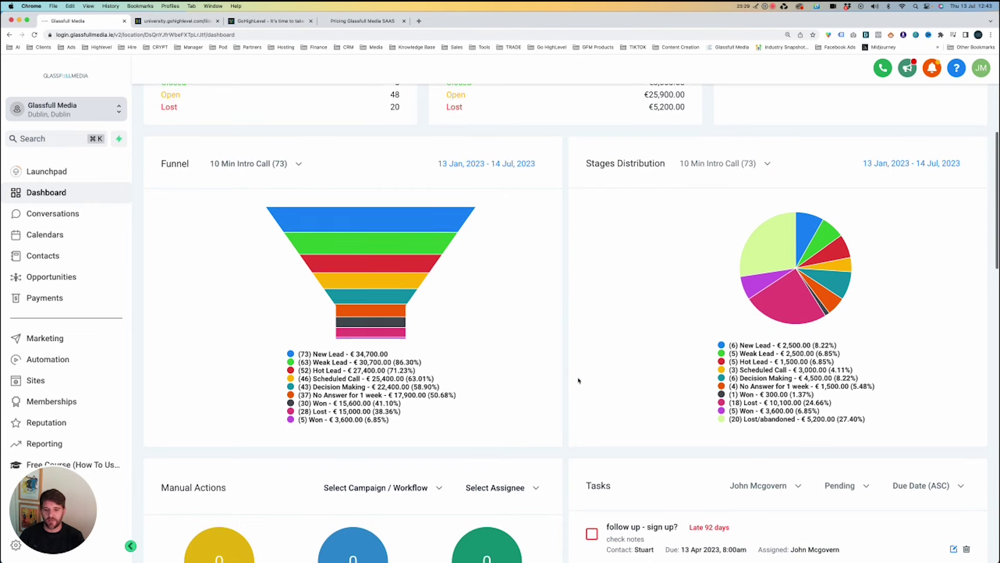
{"action": "scroll", "coordinate": [578, 379], "scroll_direction": "down", "scroll_amount": 10}
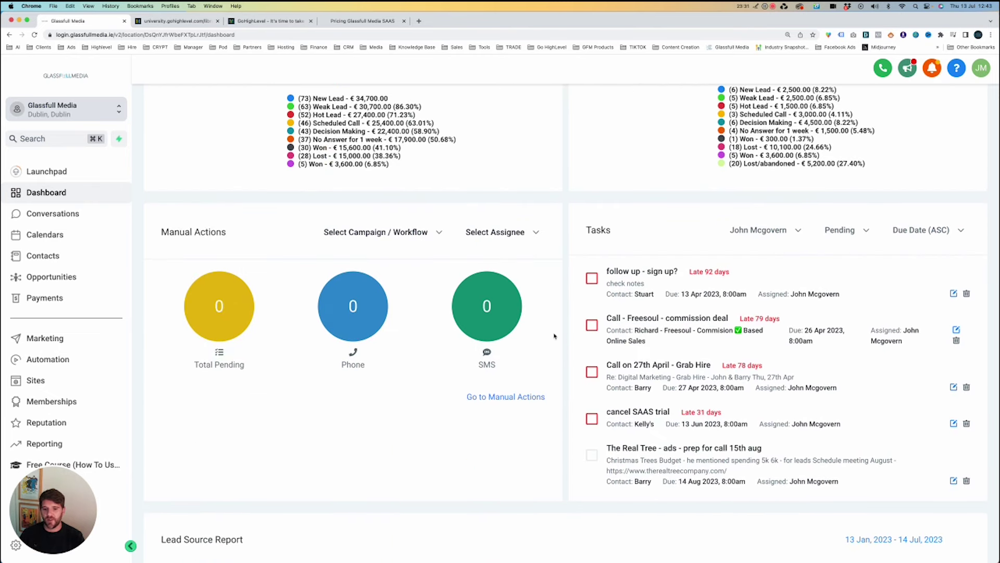
Inspect the Manual Actions widget's Phone count, showing zero pending actions.
{"action": "left_click", "coordinate": [341, 326]}
{"action": "double_click", "coordinate": [354, 307]}
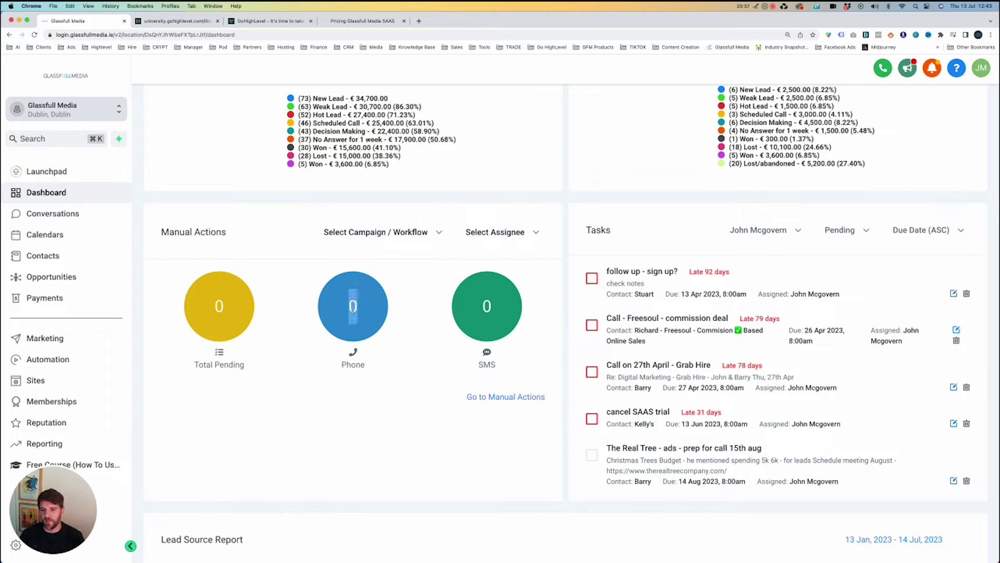
{"action": "left_click", "coordinate": [359, 304]}
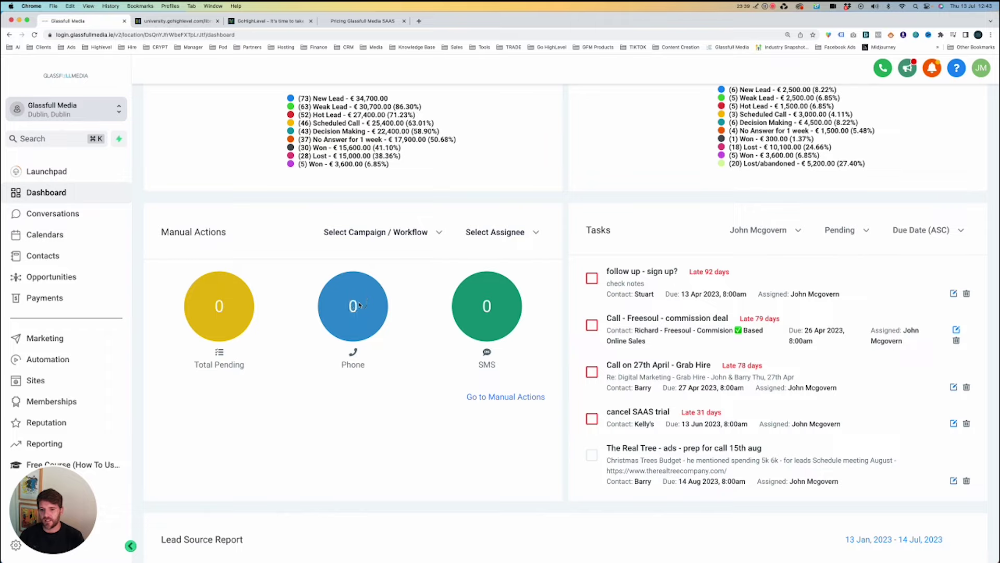
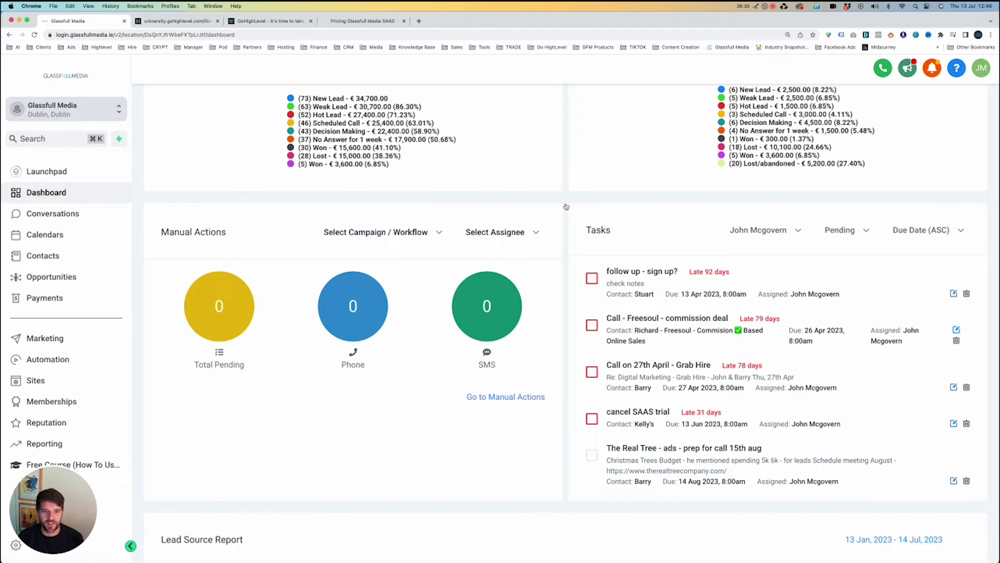
Look over the campaign/workflow and assignee filters of the manual actions list.
{"action": "scroll", "coordinate": [553, 239], "scroll_direction": "up", "scroll_amount": 1}
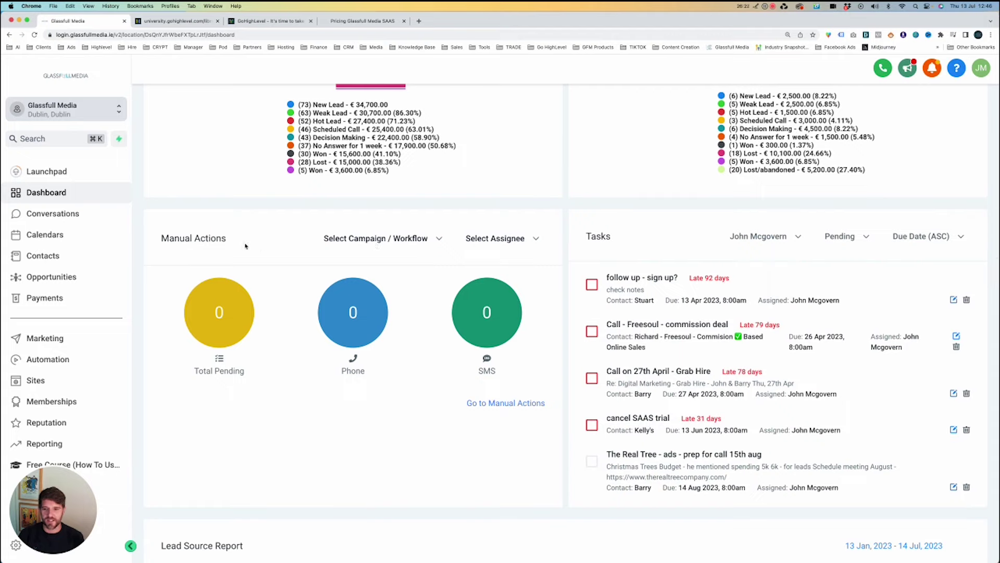
{"action": "left_click", "coordinate": [387, 240]}
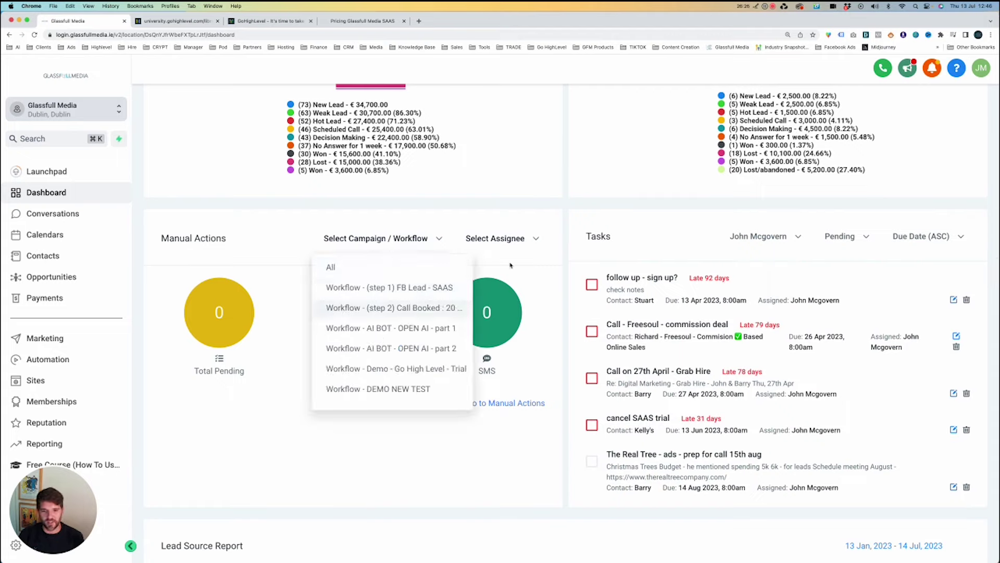
{"action": "left_click", "coordinate": [578, 237]}
{"action": "left_click", "coordinate": [531, 240]}
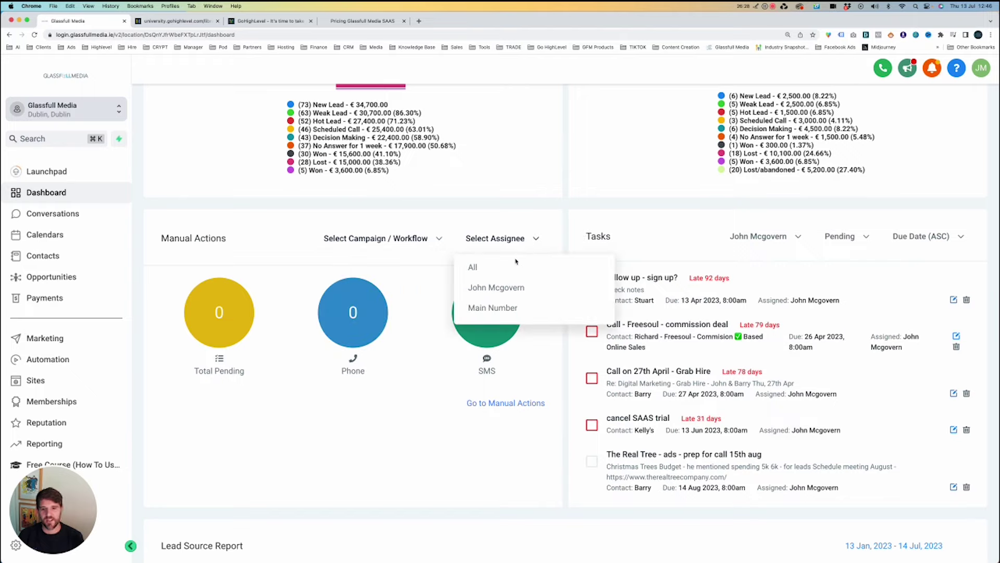
{"action": "left_click", "coordinate": [669, 244]}
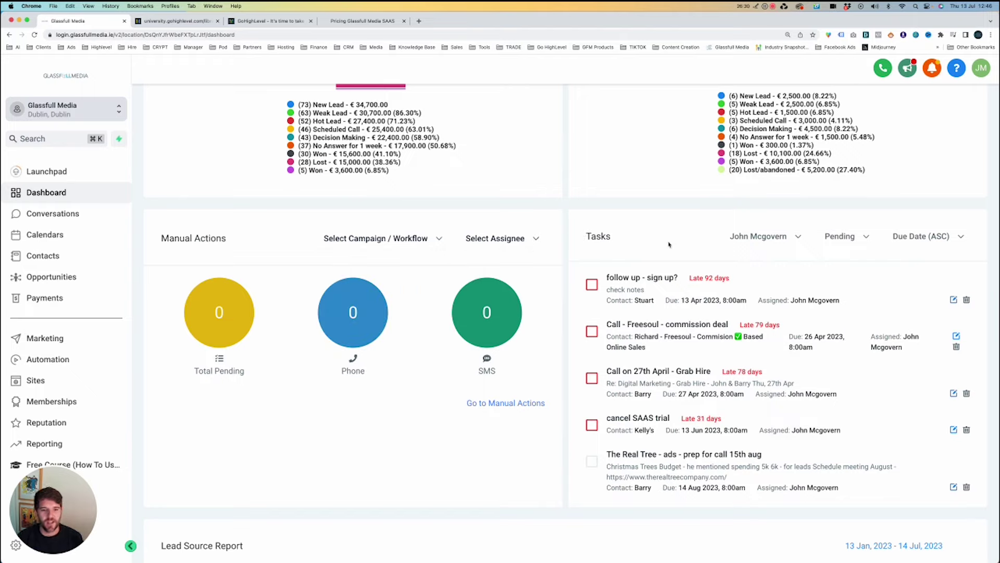
{"action": "scroll", "coordinate": [674, 309], "scroll_direction": "down", "scroll_amount": 1}
{"action": "scroll", "coordinate": [636, 299], "scroll_direction": "up", "scroll_amount": 1}
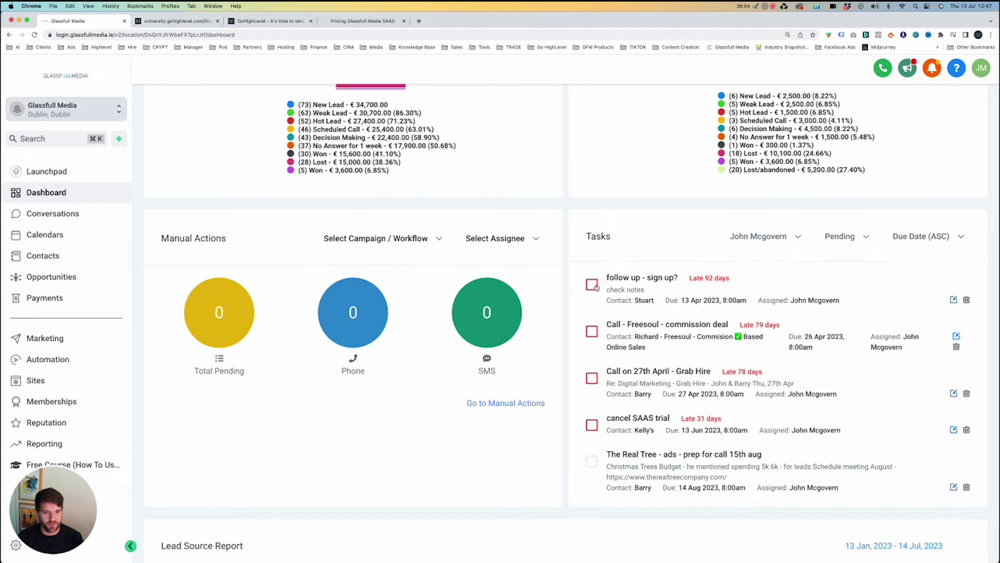
Mark done the four overdue tasks: sign-up follow-up, Freesoul call, Grab Hire call, cancel SAAS trial.
{"action": "left_click", "coordinate": [592, 285]}
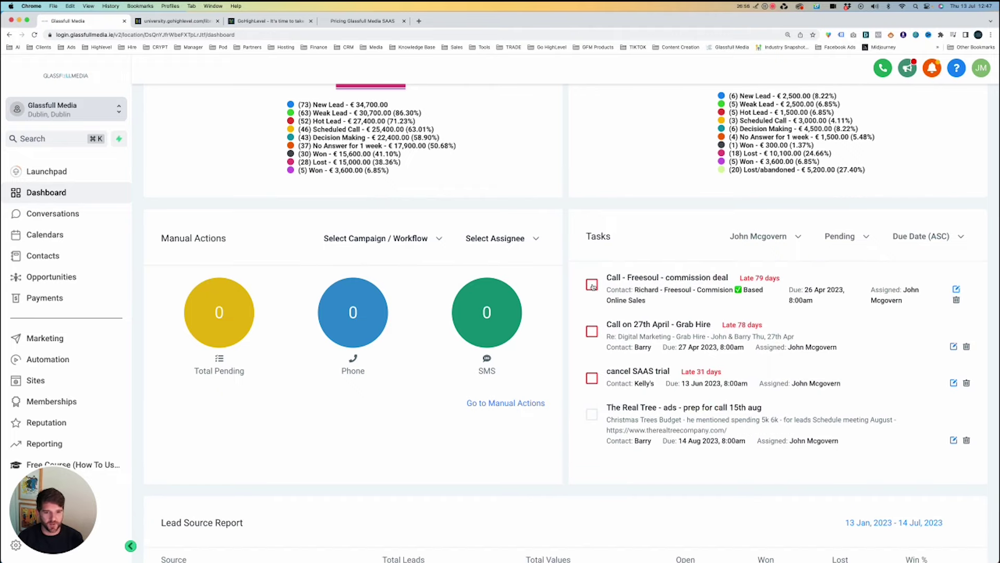
{"action": "left_click", "coordinate": [592, 285]}
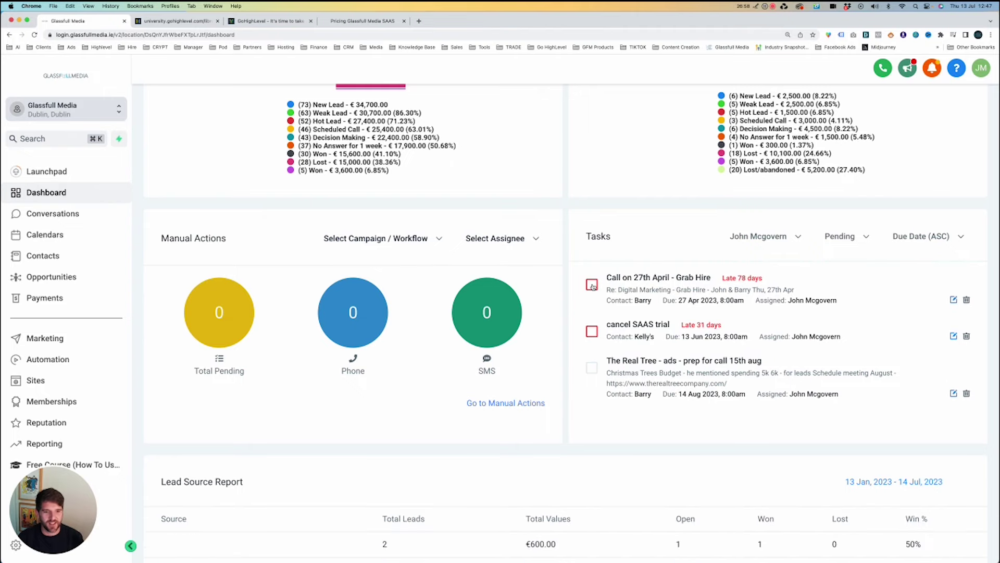
{"action": "left_click", "coordinate": [592, 285]}
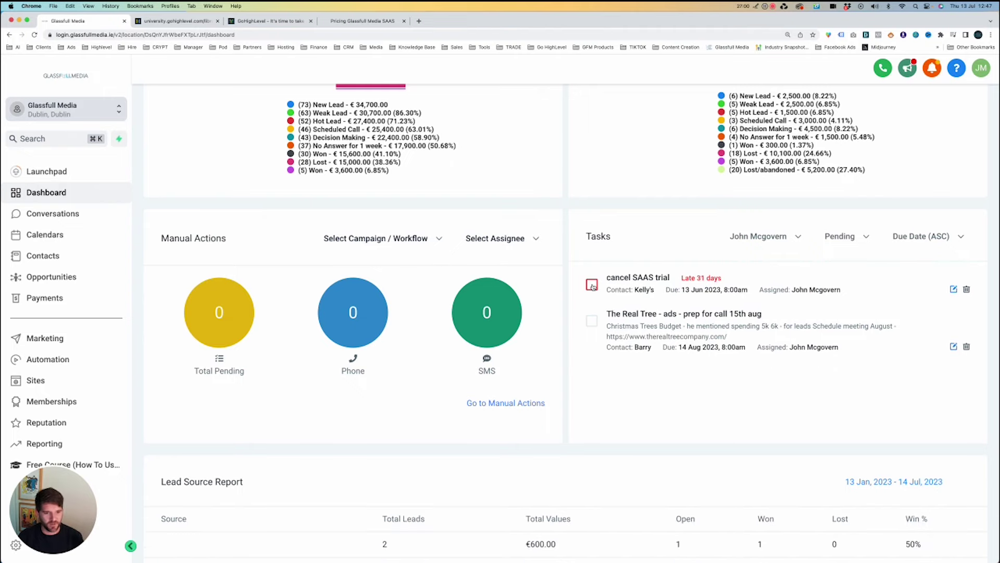
{"action": "left_click", "coordinate": [592, 285]}
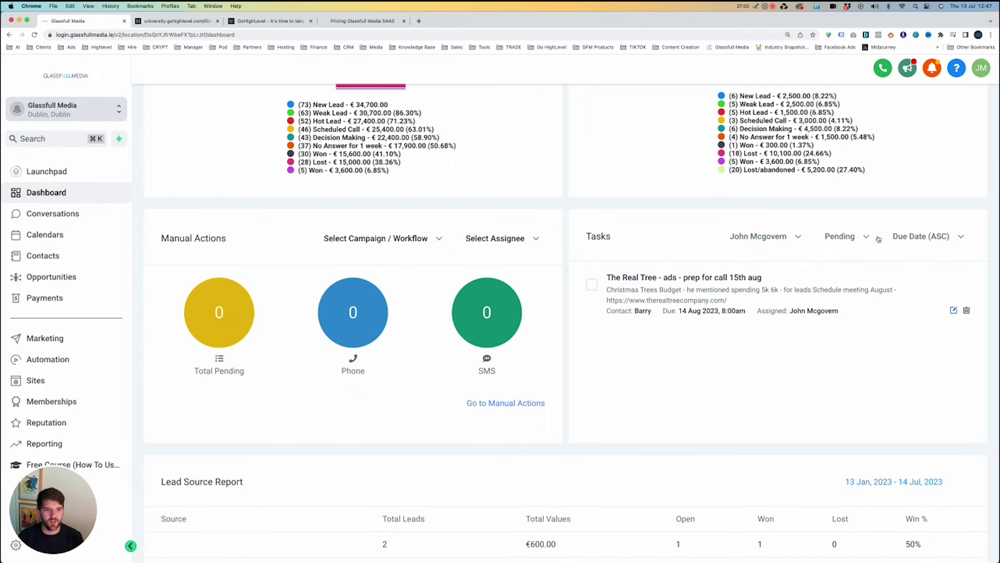
{"action": "left_click", "coordinate": [786, 241]}
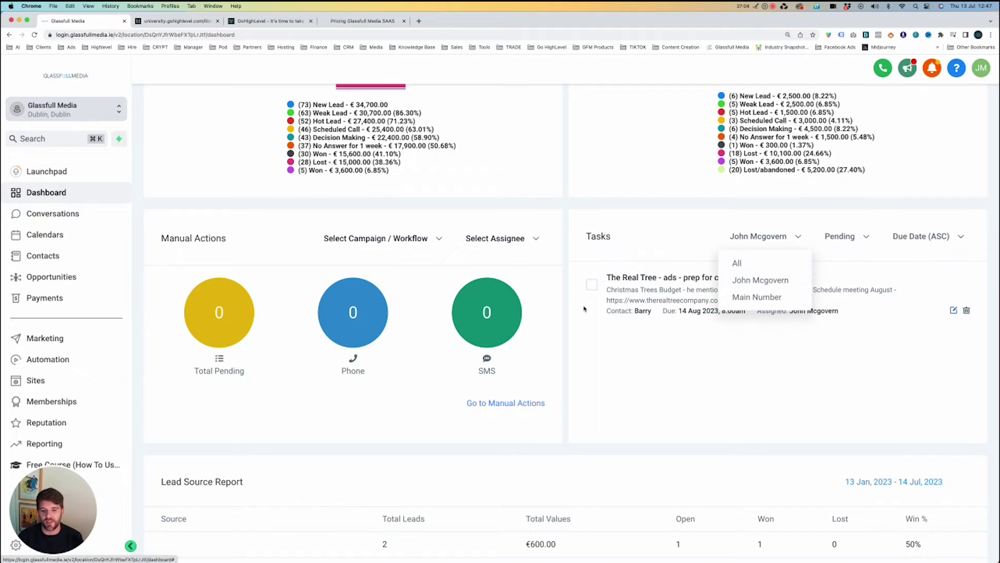
{"action": "scroll", "coordinate": [586, 291], "scroll_direction": "down", "scroll_amount": 4}
{"action": "left_click", "coordinate": [592, 255]}
{"action": "scroll", "coordinate": [592, 250], "scroll_direction": "down", "scroll_amount": 2}
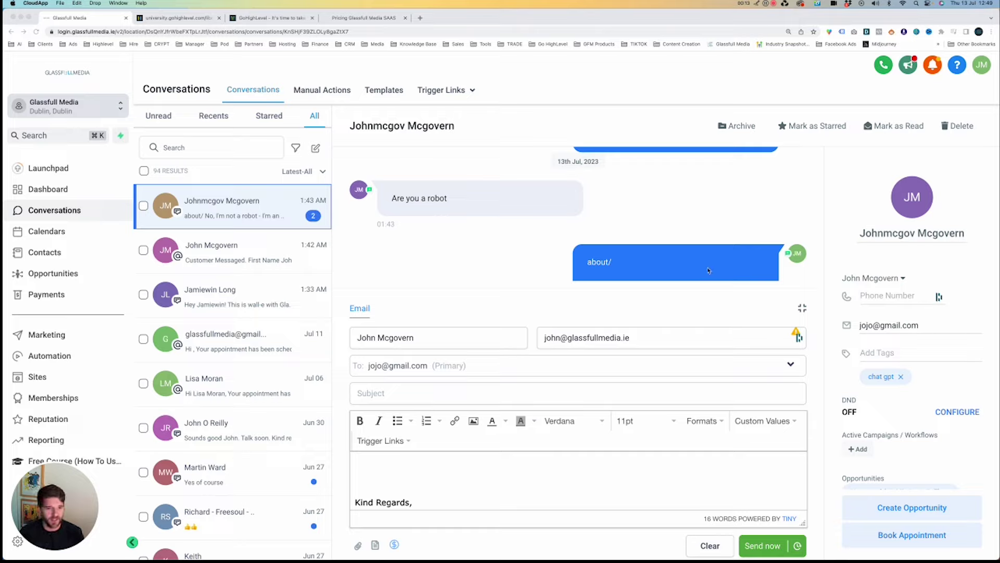
{"action": "scroll", "coordinate": [710, 269], "scroll_direction": "up", "scroll_amount": 10}
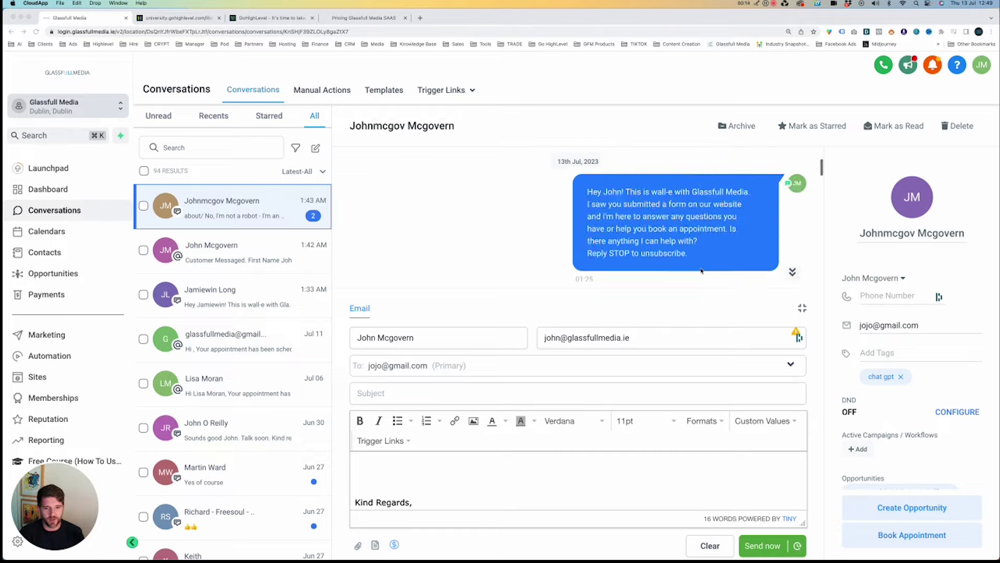
{"action": "left_click", "coordinate": [792, 271]}
{"action": "left_click", "coordinate": [802, 308]}
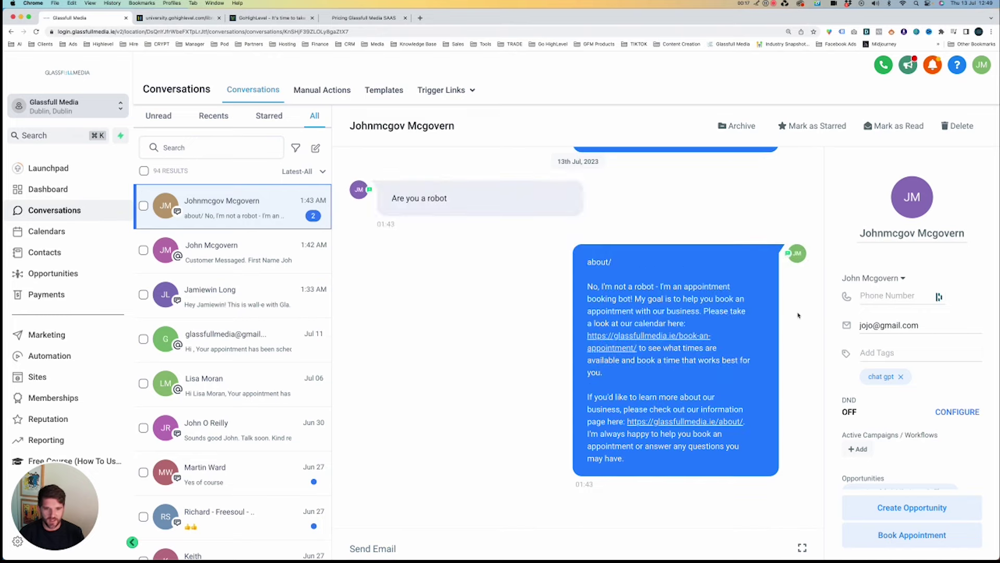
{"action": "scroll", "coordinate": [580, 293], "scroll_direction": "up", "scroll_amount": 10}
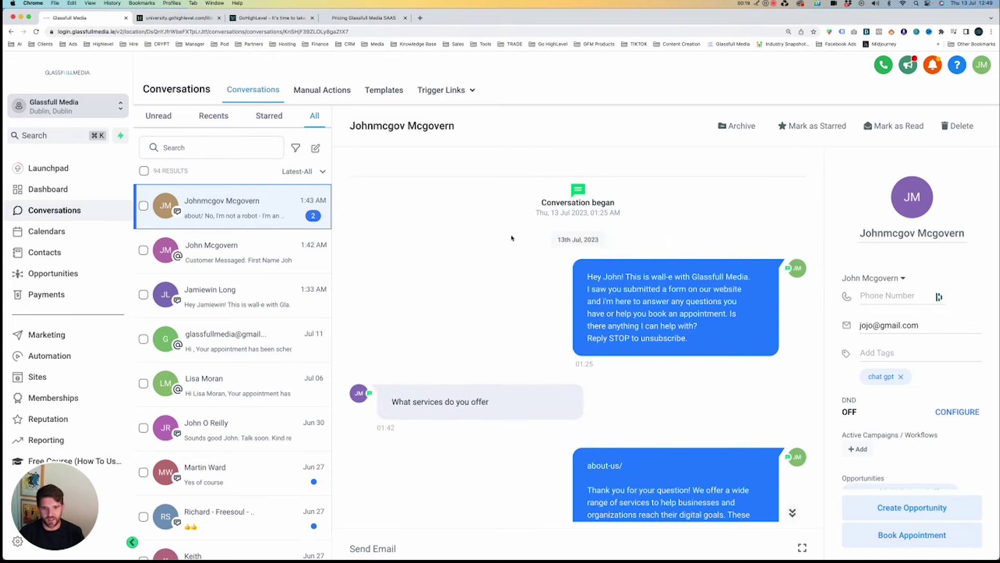
{"action": "left_click_drag", "start_coordinate": [586, 274], "coordinate": [734, 342]}
{"action": "left_click", "coordinate": [721, 342]}
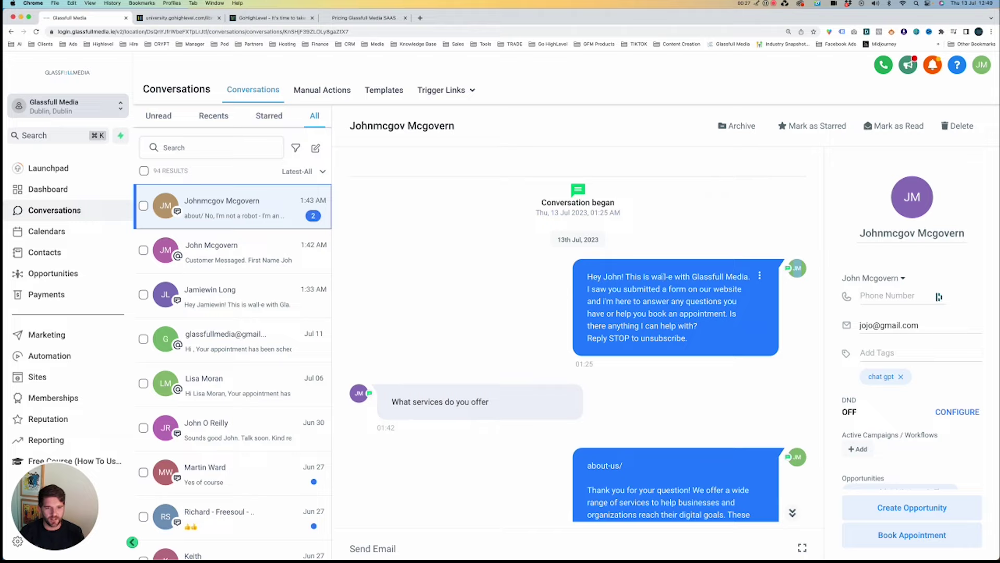
{"action": "left_click_drag", "start_coordinate": [585, 273], "coordinate": [661, 336]}
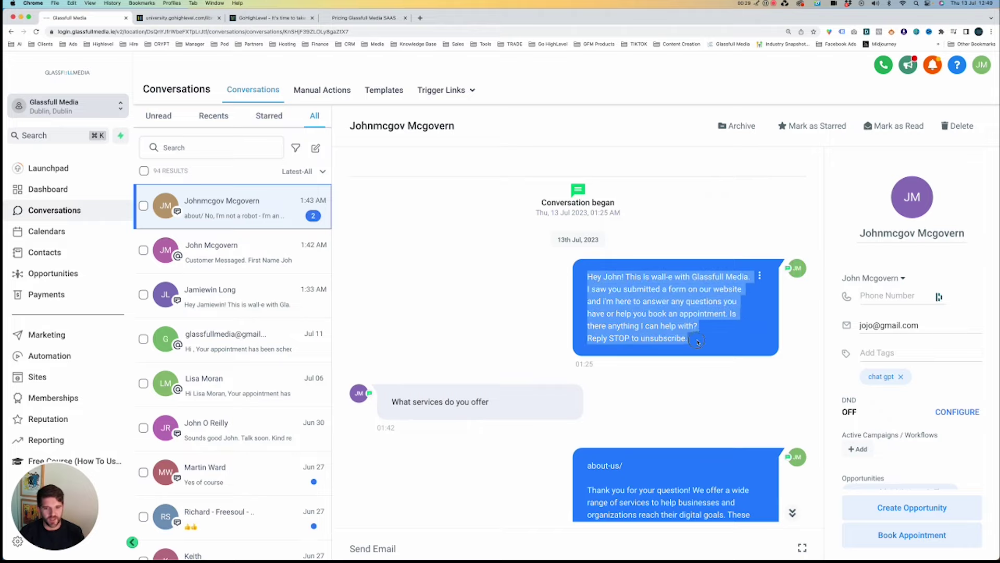
{"action": "left_click", "coordinate": [660, 336]}
{"action": "scroll", "coordinate": [556, 346], "scroll_direction": "down", "scroll_amount": 2}
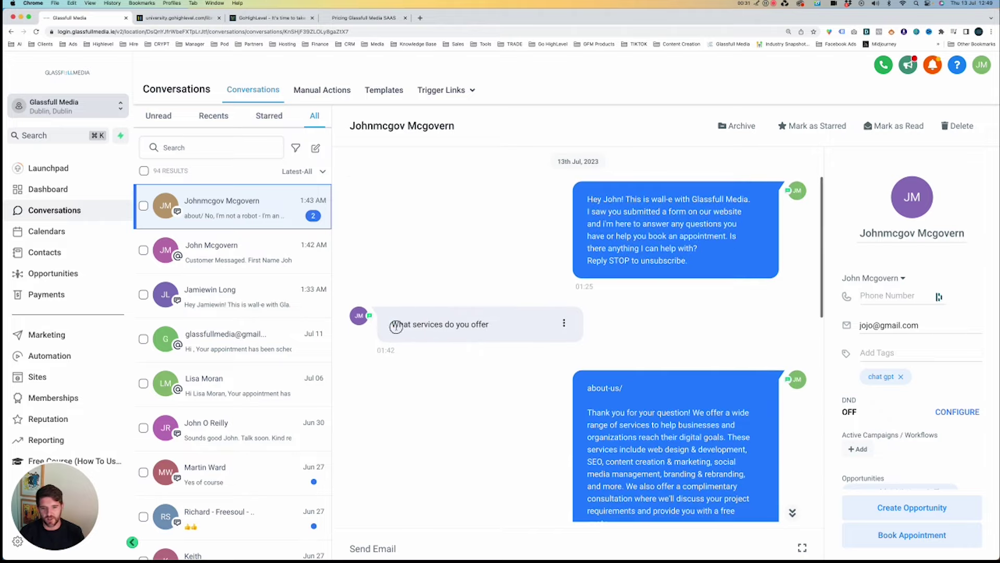
{"action": "left_click_drag", "start_coordinate": [392, 324], "coordinate": [501, 325]}
{"action": "scroll", "coordinate": [665, 312], "scroll_direction": "down", "scroll_amount": 3}
{"action": "scroll", "coordinate": [664, 313], "scroll_direction": "up", "scroll_amount": 1}
{"action": "scroll", "coordinate": [664, 313], "scroll_direction": "down", "scroll_amount": 2}
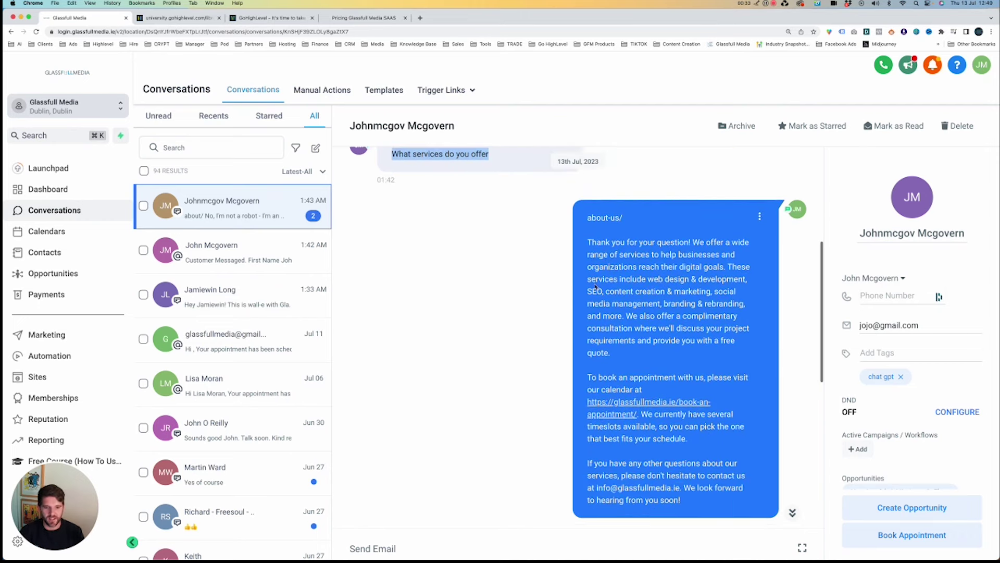
{"action": "left_click_drag", "start_coordinate": [587, 240], "coordinate": [704, 492]}
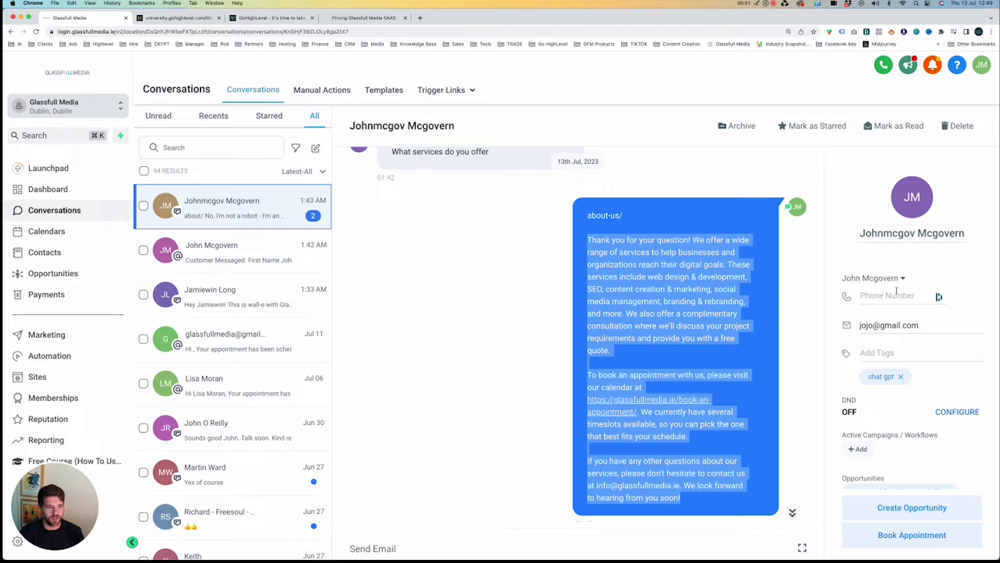
{"action": "scroll", "coordinate": [896, 291], "scroll_direction": "down", "scroll_amount": 1}
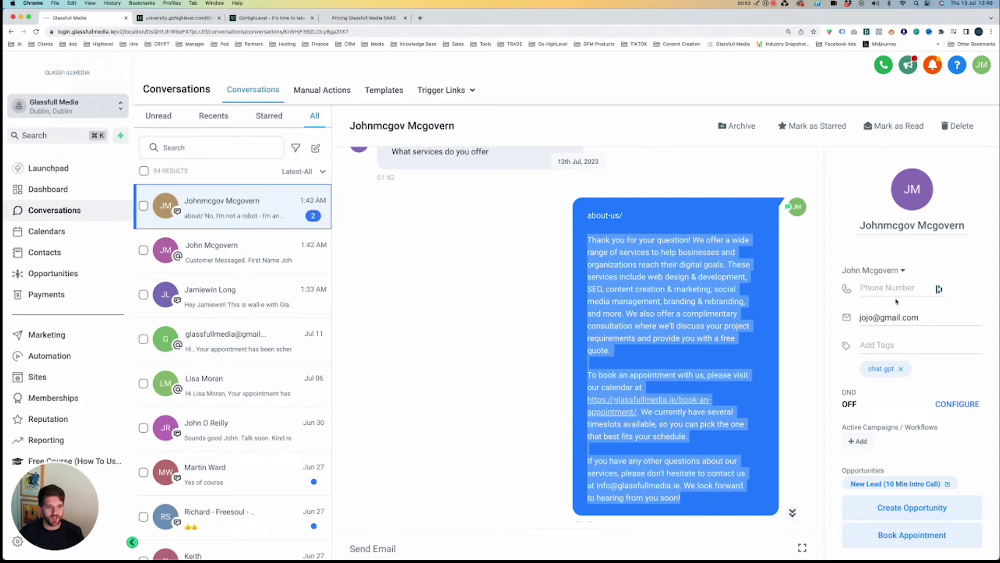
{"action": "left_click", "coordinate": [894, 289]}
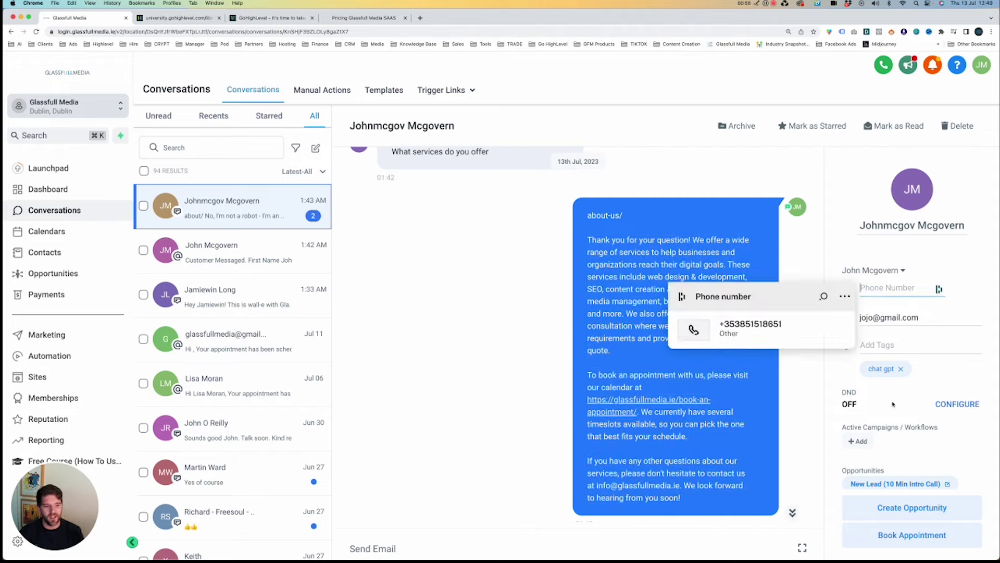
{"action": "left_click", "coordinate": [891, 422]}
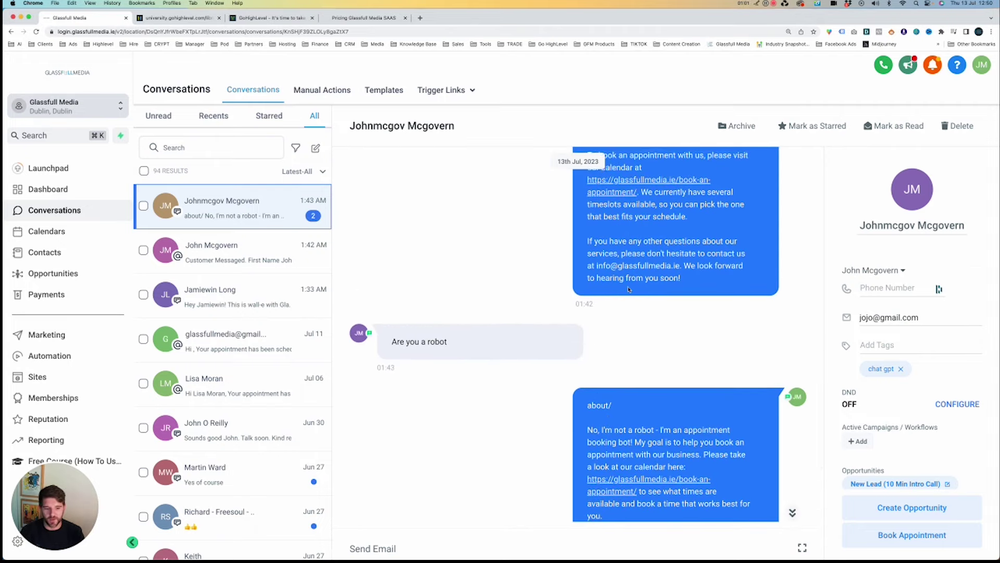
{"action": "left_click", "coordinate": [377, 548]}
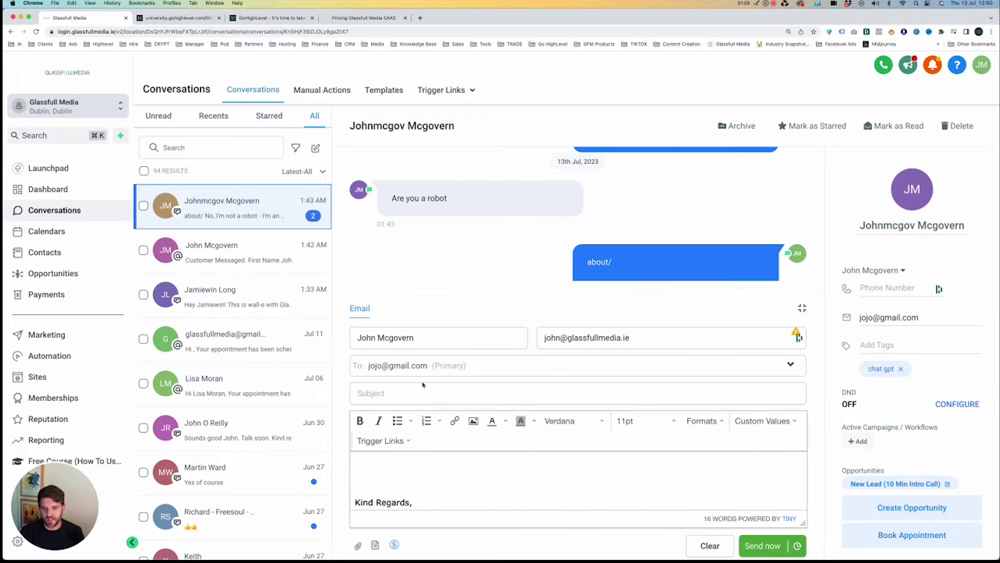
{"action": "left_click", "coordinate": [358, 546]}
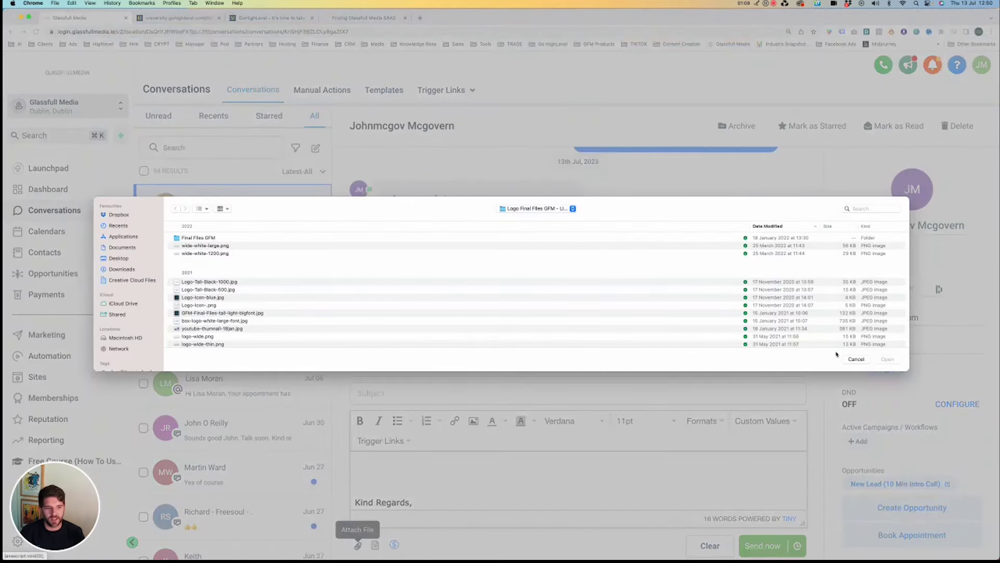
{"action": "left_click", "coordinate": [855, 360]}
{"action": "left_click", "coordinate": [375, 545]}
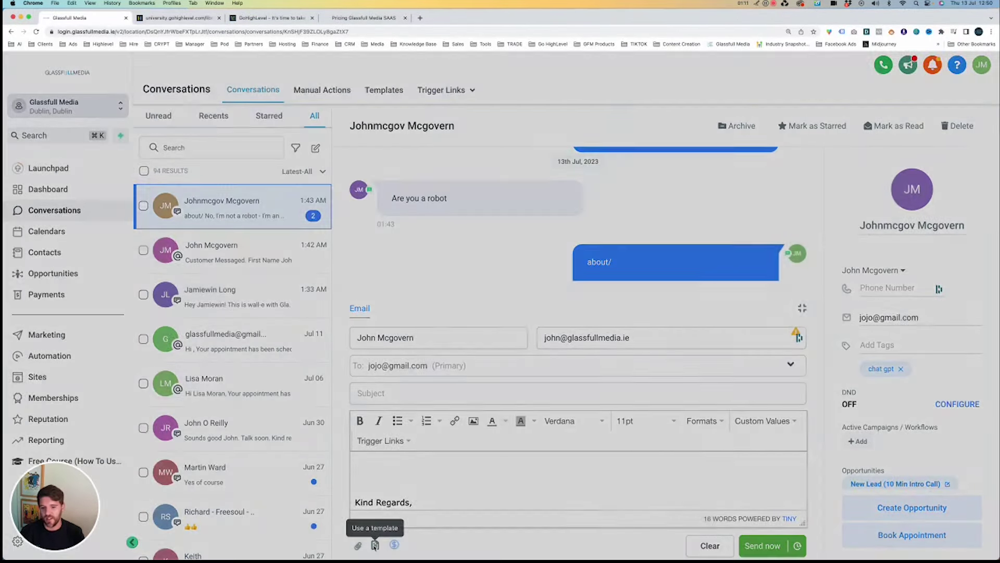
{"action": "left_click", "coordinate": [551, 140]}
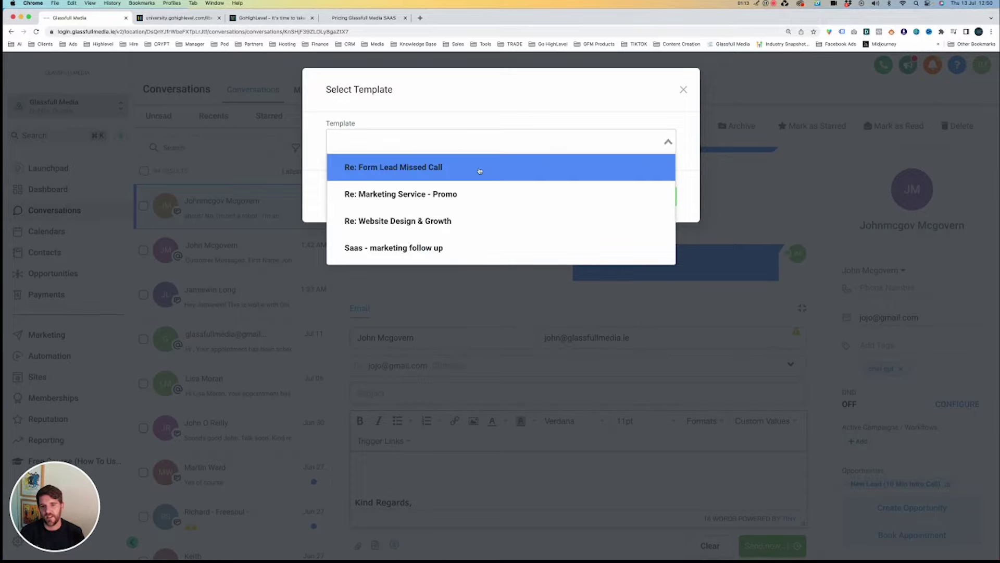
{"action": "left_click", "coordinate": [393, 196]}
{"action": "left_click", "coordinate": [641, 200]}
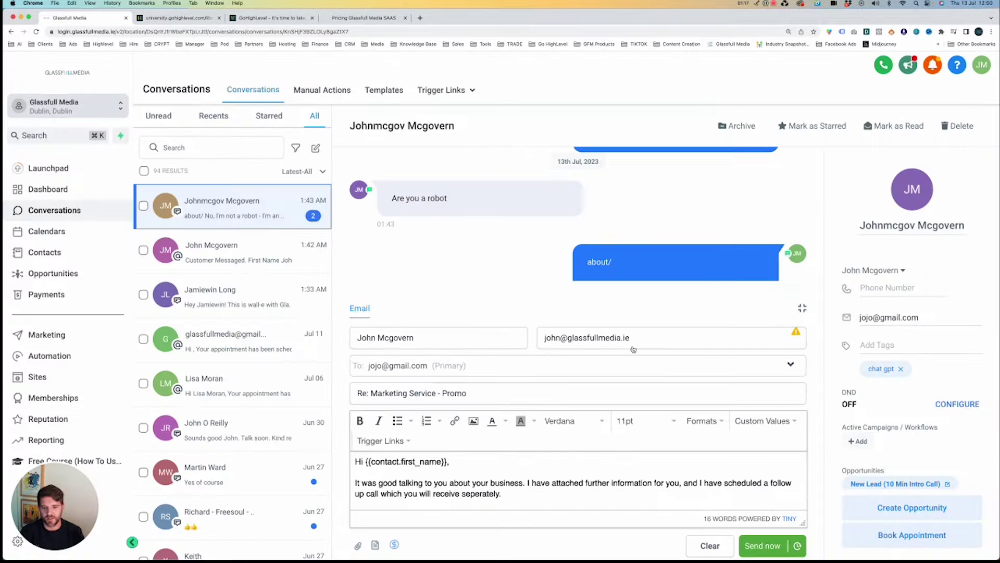
{"action": "left_click_drag", "start_coordinate": [449, 421], "coordinate": [365, 420]}
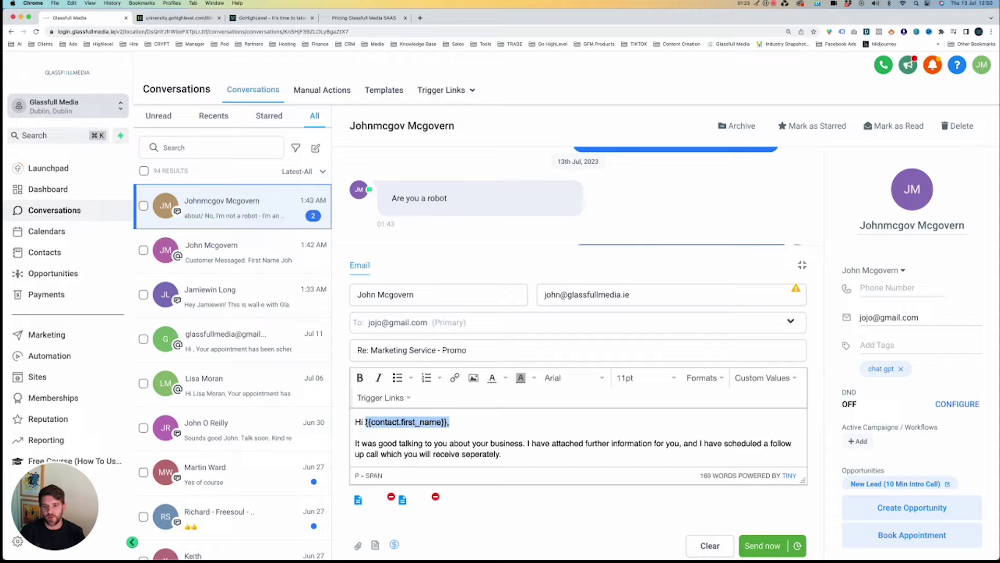
{"action": "left_click_drag", "start_coordinate": [365, 421], "coordinate": [452, 426]}
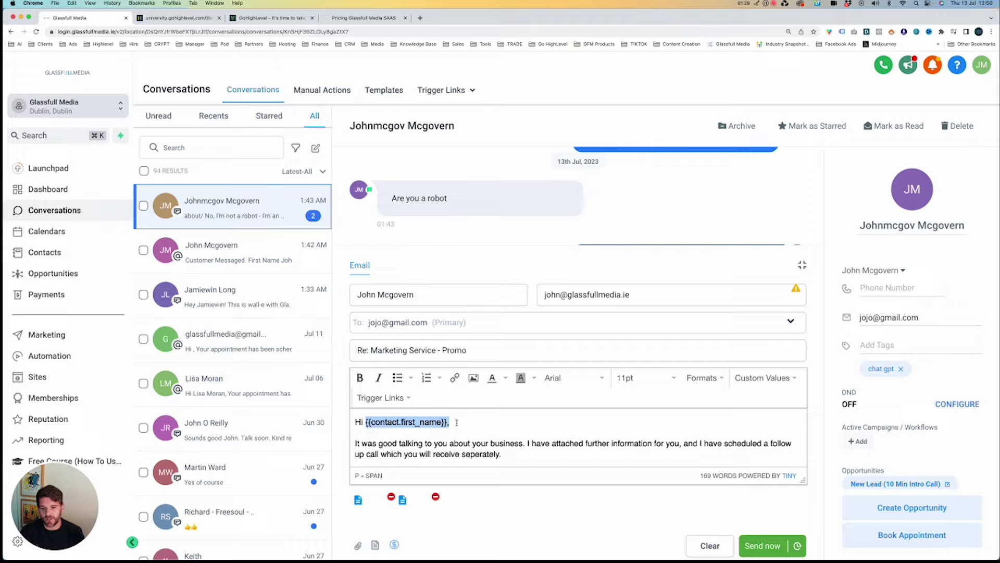
{"action": "left_click_drag", "start_coordinate": [456, 422], "coordinate": [365, 421]}
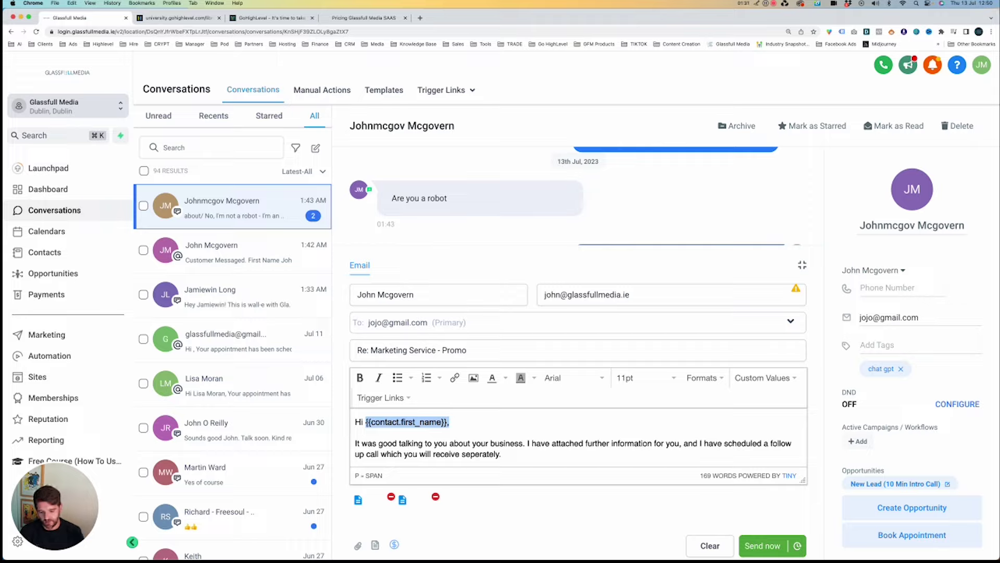
{"action": "type", "text": "John,"}
{"action": "key", "text": "super+z"}
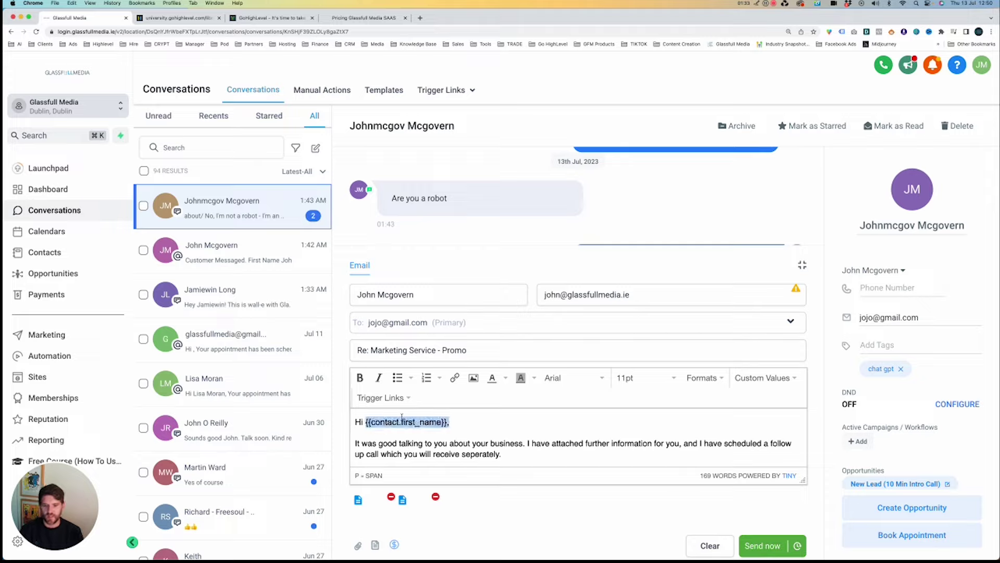
{"action": "left_click", "coordinate": [461, 428]}
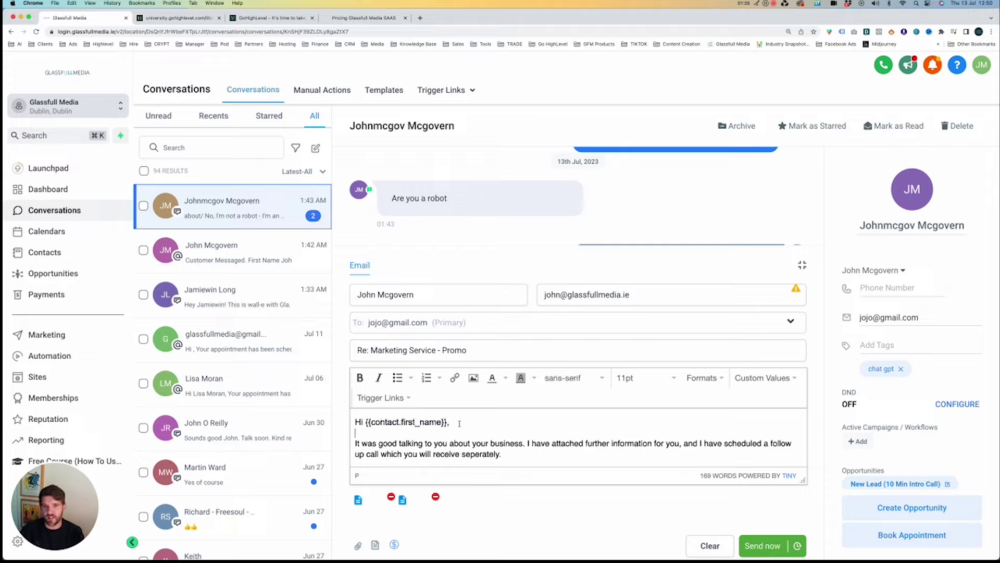
{"action": "scroll", "coordinate": [475, 422], "scroll_direction": "down", "scroll_amount": 10}
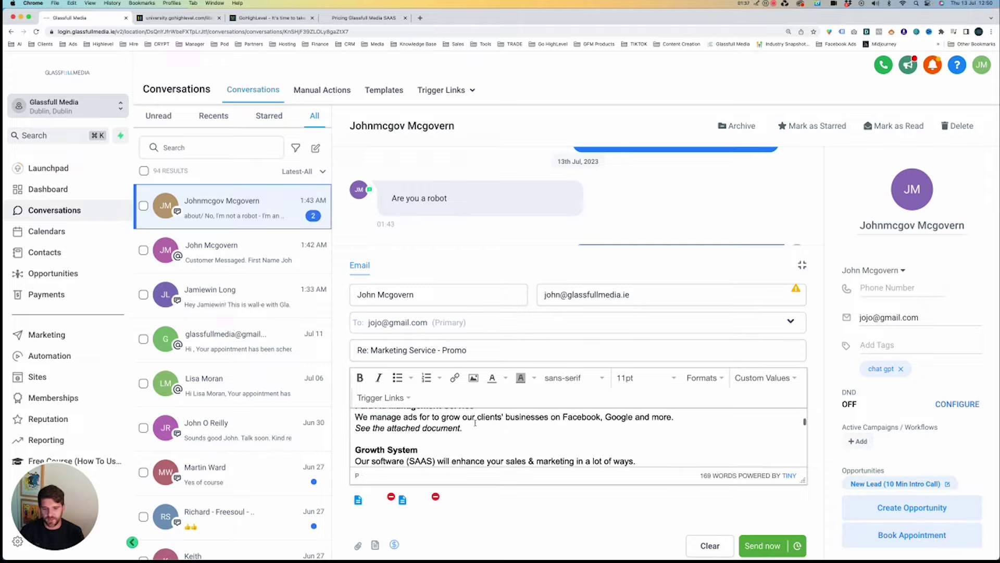
{"action": "scroll", "coordinate": [475, 422], "scroll_direction": "up", "scroll_amount": 10}
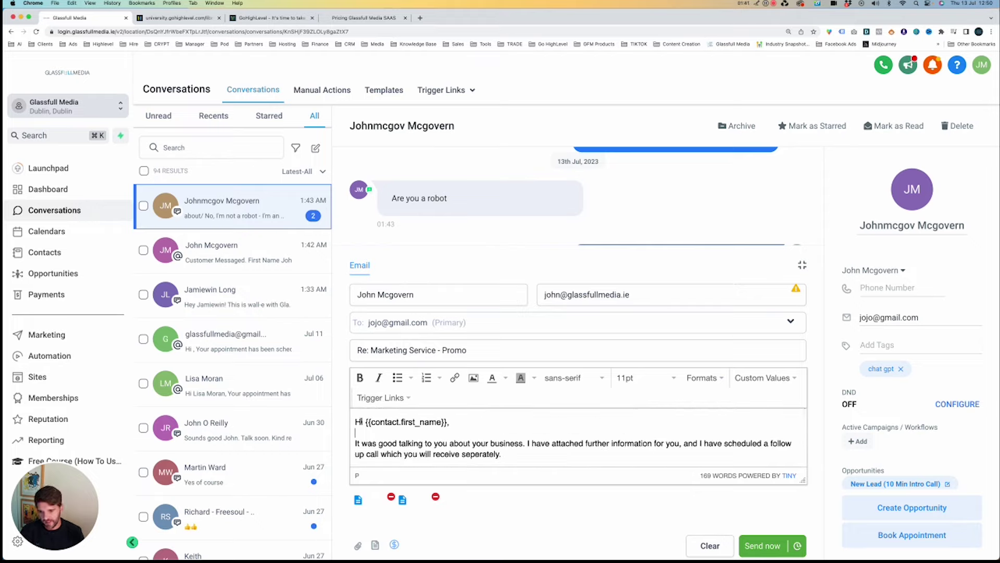
{"action": "left_click_drag", "start_coordinate": [356, 421], "coordinate": [450, 422]}
{"action": "scroll", "coordinate": [469, 422], "scroll_direction": "down", "scroll_amount": 1}
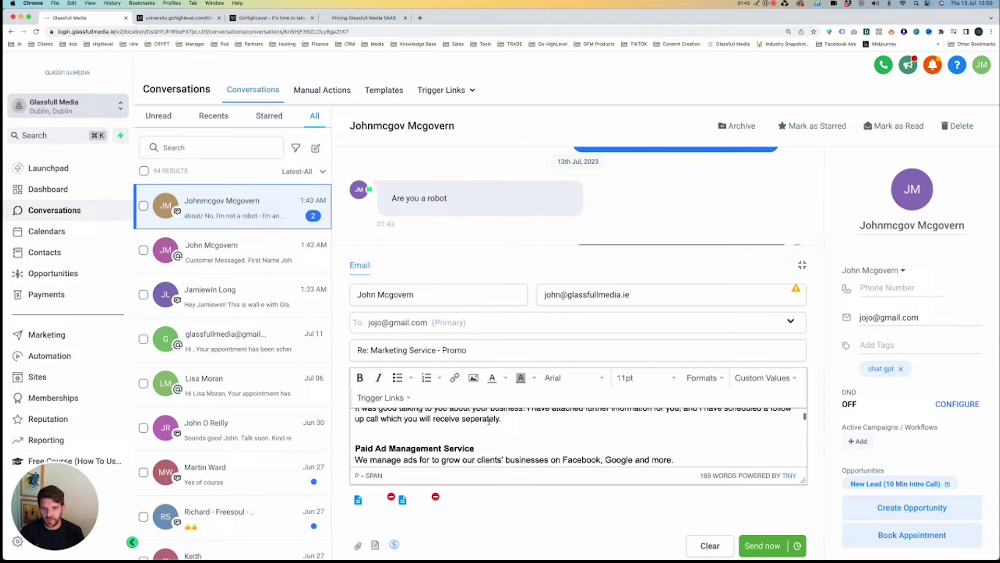
{"action": "scroll", "coordinate": [489, 420], "scroll_direction": "down", "scroll_amount": 5}
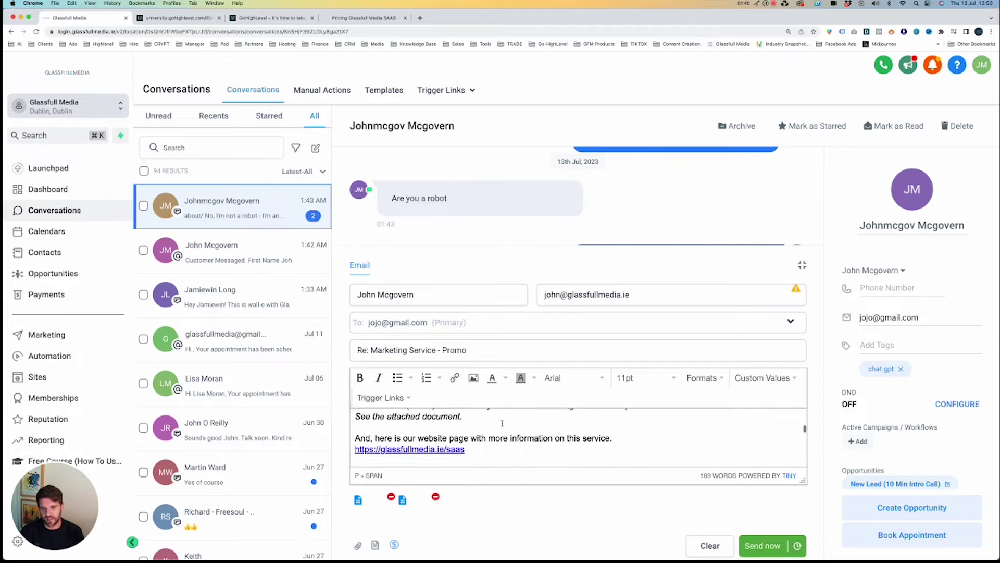
{"action": "scroll", "coordinate": [501, 423], "scroll_direction": "down", "scroll_amount": 5}
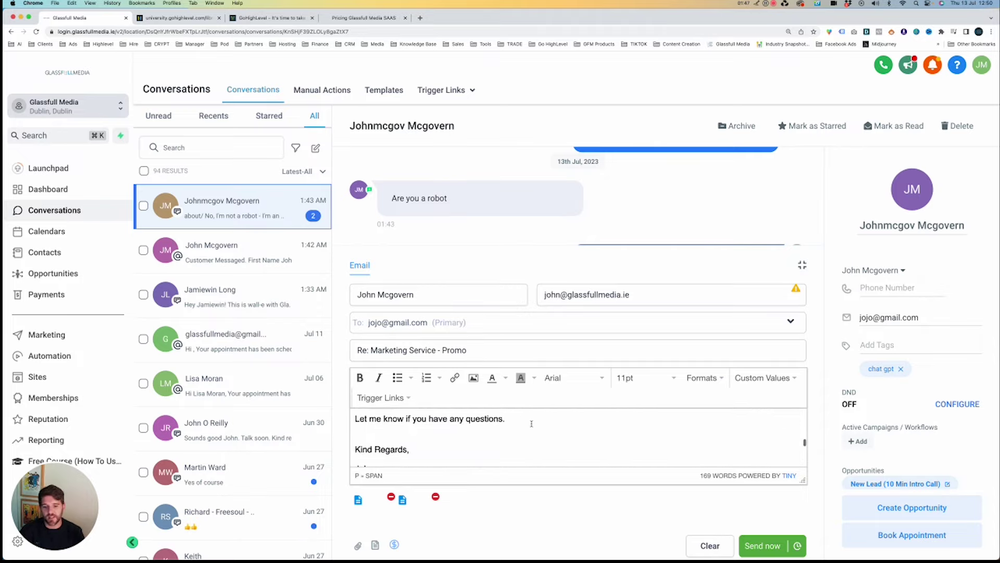
{"action": "scroll", "coordinate": [531, 423], "scroll_direction": "down", "scroll_amount": 1}
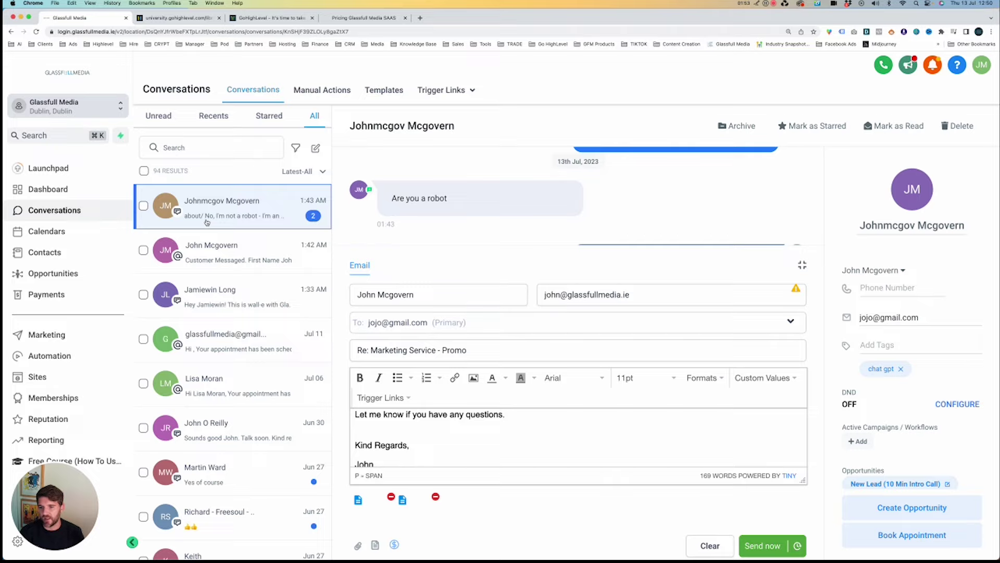
Open the booking calendar and check which calendars and users can be viewed.
{"action": "left_click", "coordinate": [43, 234]}
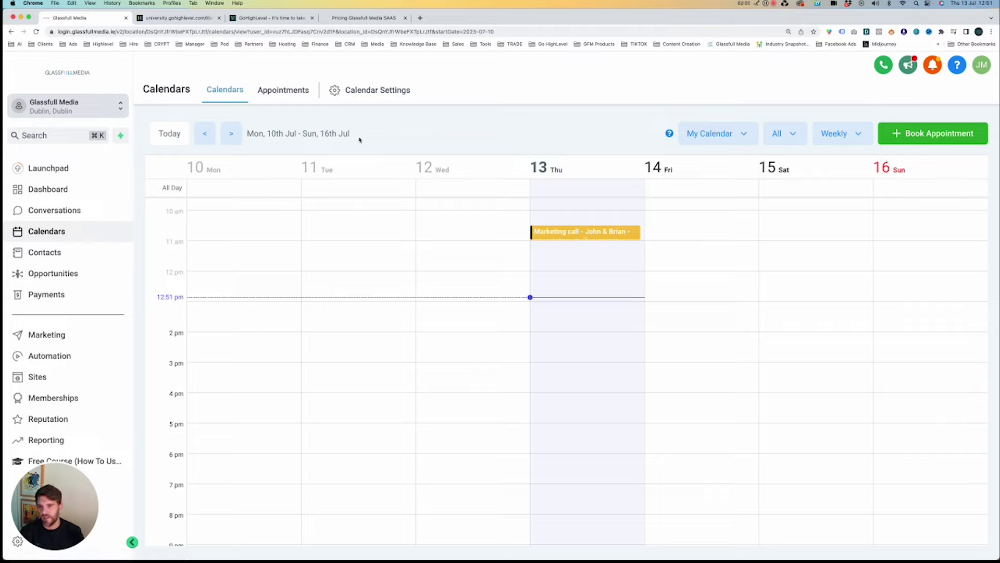
{"action": "left_click", "coordinate": [698, 139]}
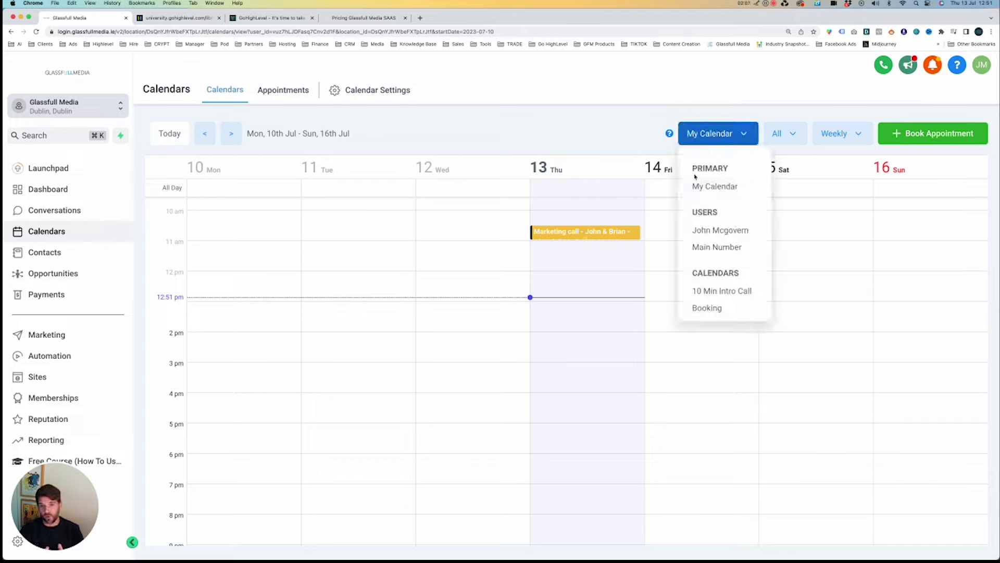
{"action": "left_click", "coordinate": [598, 151]}
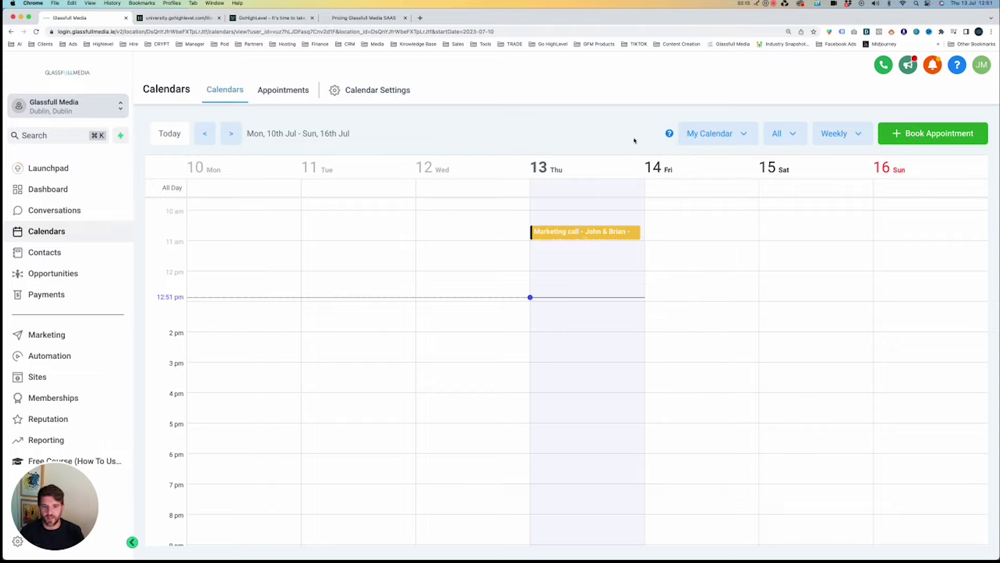
Start booking an appointment in the Thursday 13:00 slot, discard it, and go to Contacts.
{"action": "left_click", "coordinate": [599, 304]}
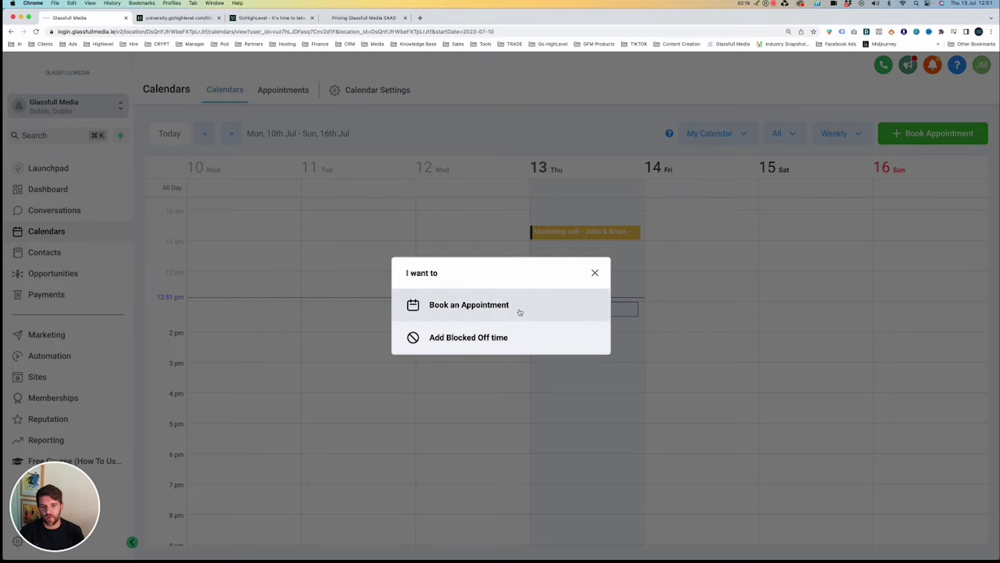
{"action": "left_click", "coordinate": [520, 312]}
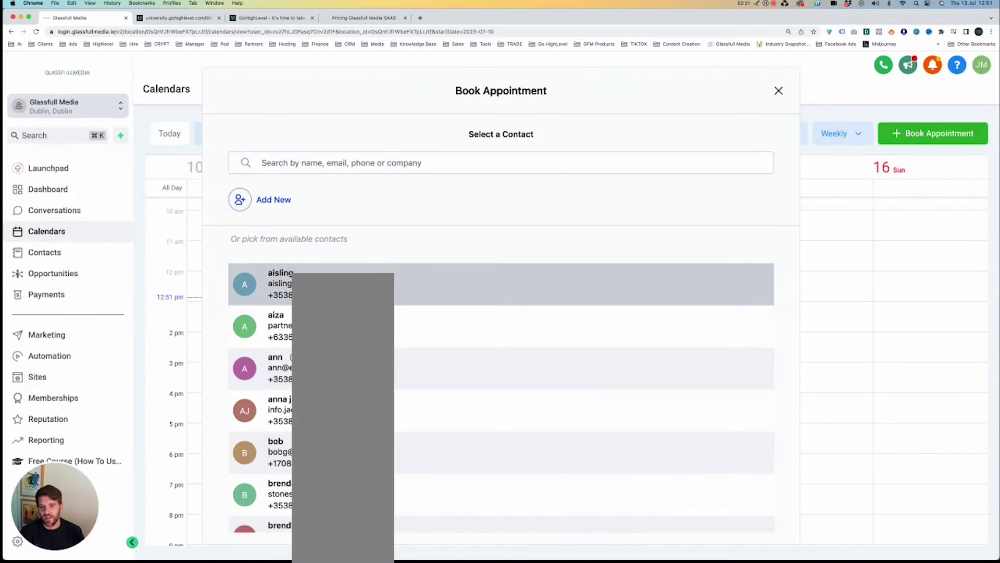
{"action": "left_click", "coordinate": [780, 91]}
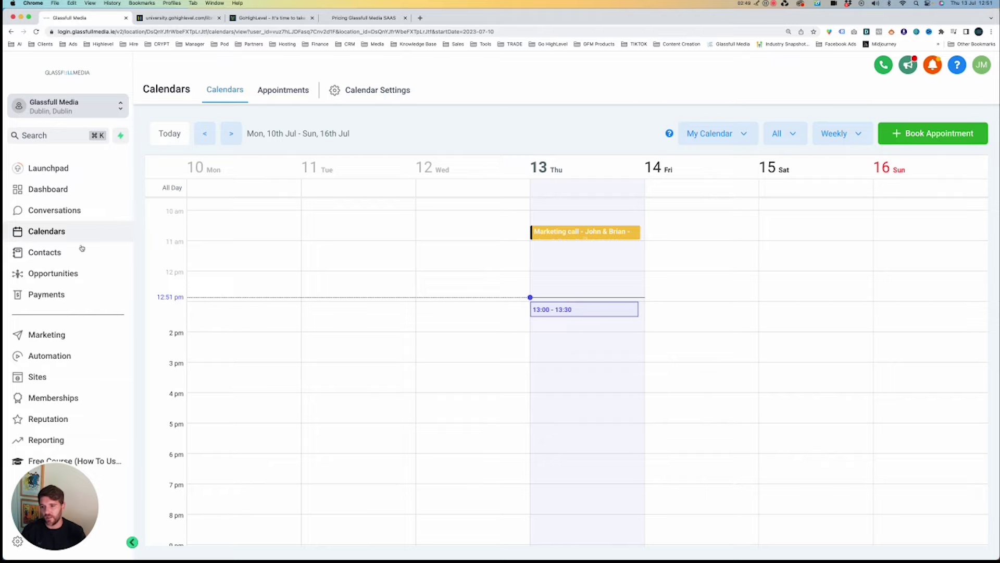
{"action": "left_click", "coordinate": [40, 253]}
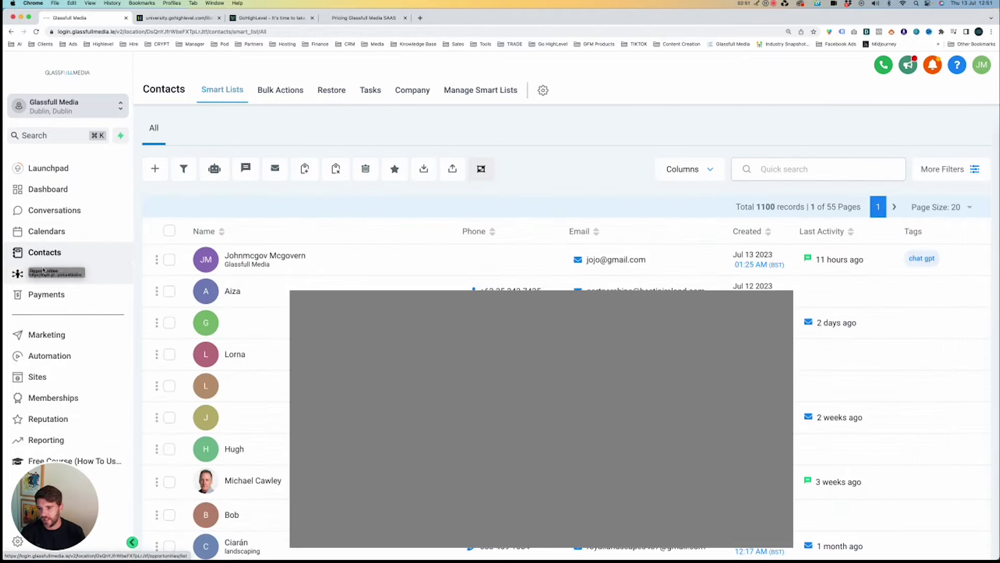
Open the opportunities board and glance at the list of pipelines.
{"action": "left_click", "coordinate": [46, 271]}
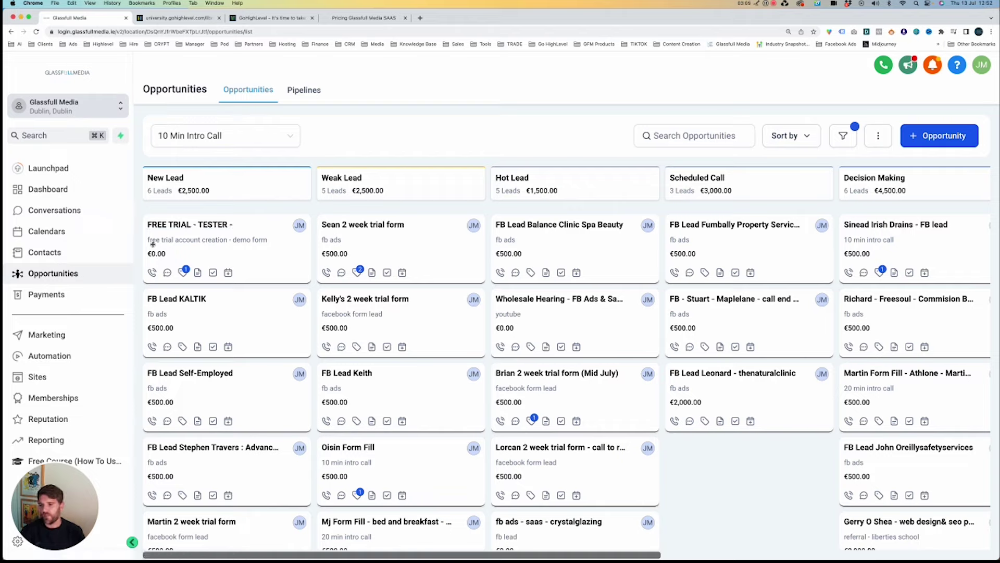
{"action": "left_click_drag", "start_coordinate": [301, 287], "coordinate": [300, 359]}
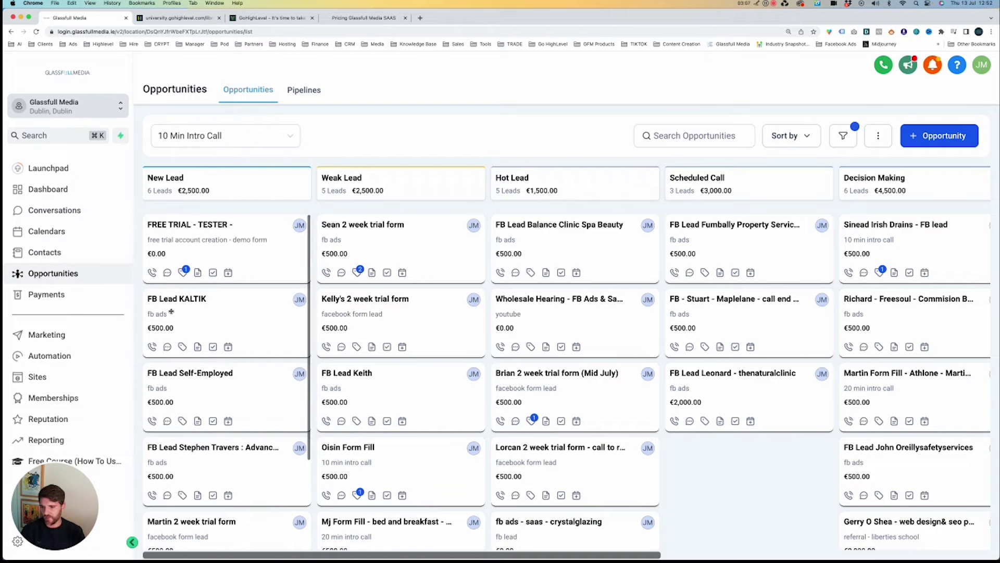
{"action": "left_click", "coordinate": [301, 91]}
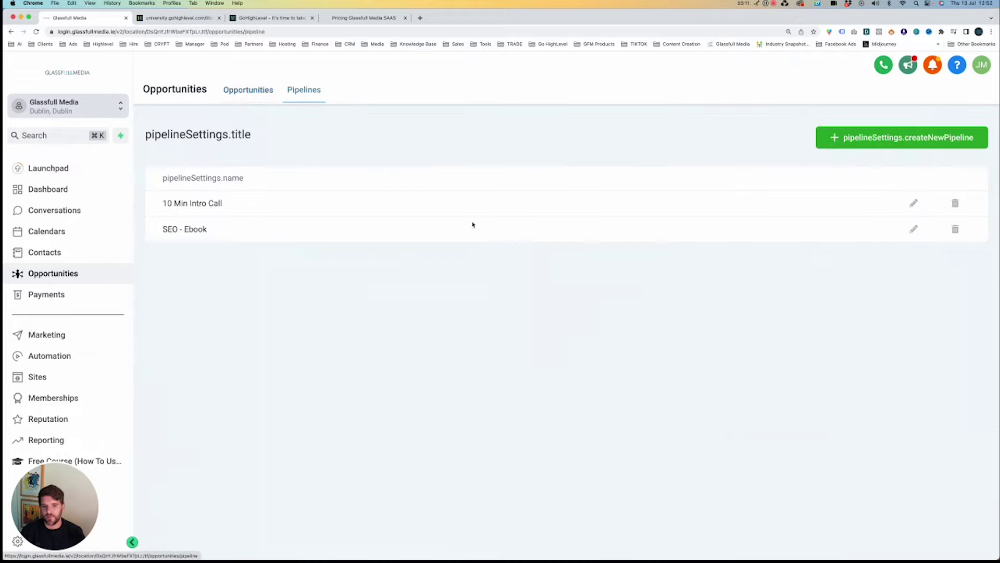
{"action": "left_click", "coordinate": [249, 98]}
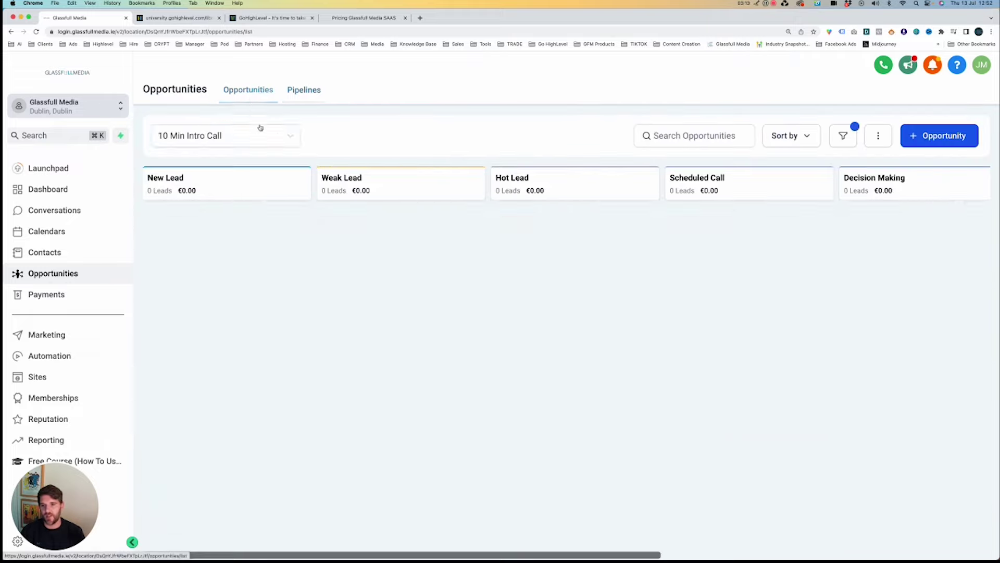
Display the SEO - Ebook pipeline board, then start a new pipeline.
{"action": "left_click", "coordinate": [225, 135]}
{"action": "left_click", "coordinate": [243, 178]}
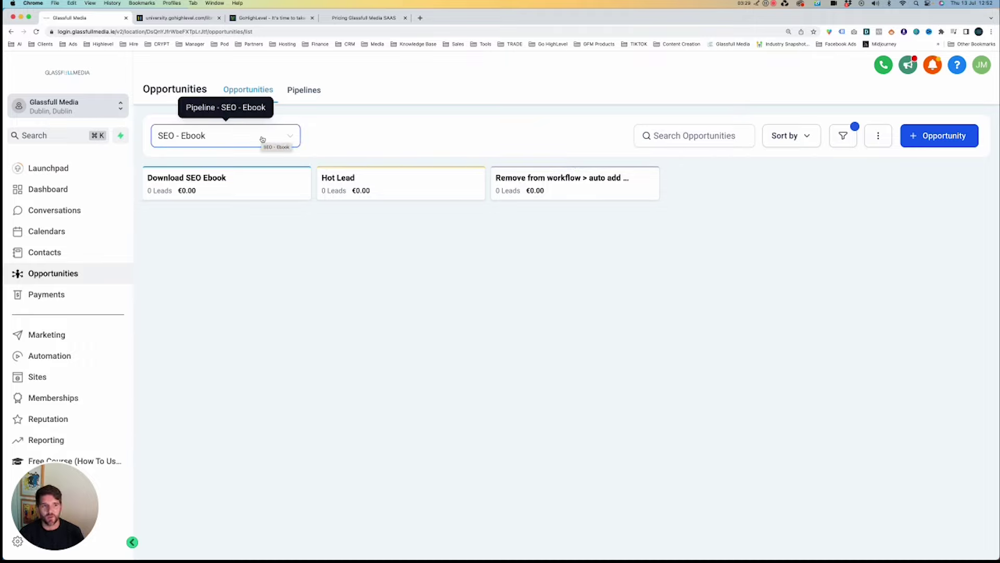
{"action": "left_click", "coordinate": [293, 90]}
{"action": "left_click", "coordinate": [933, 140]}
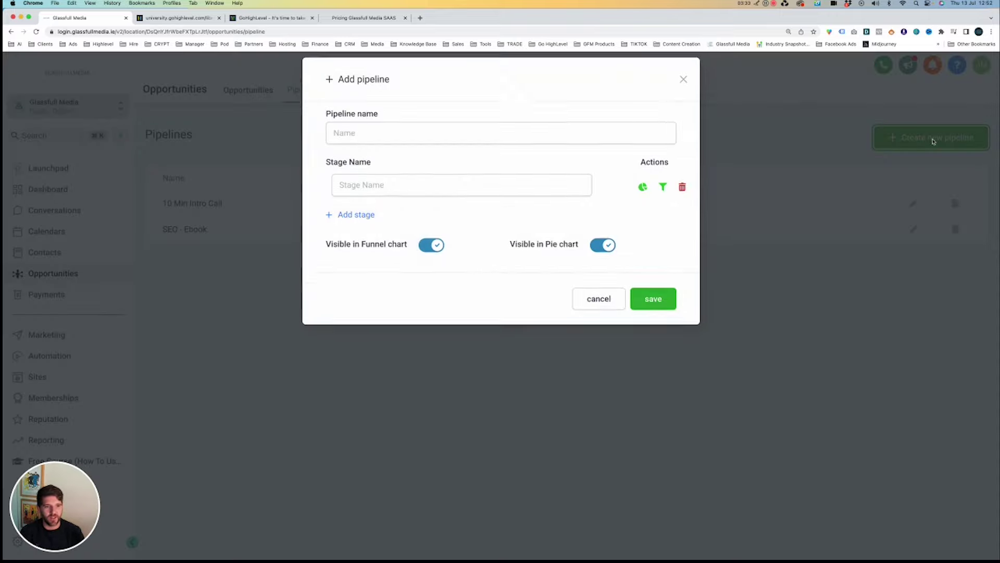
Name the new pipeline 'Book Appointment'.
{"action": "left_click", "coordinate": [454, 145]}
{"action": "type", "text": "New"}
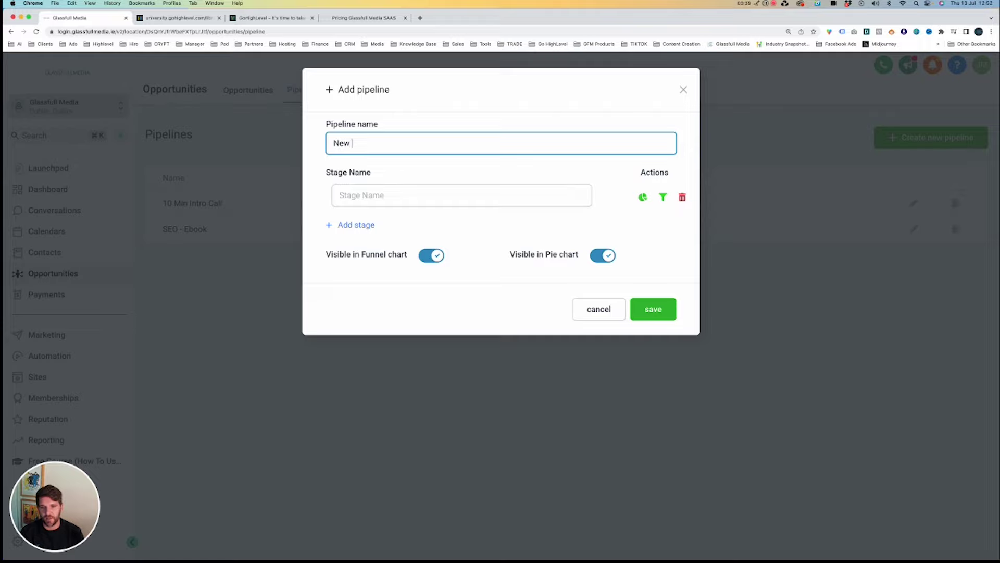
{"action": "type", "text": " Pipeline"}
{"action": "key", "text": "super+a"}
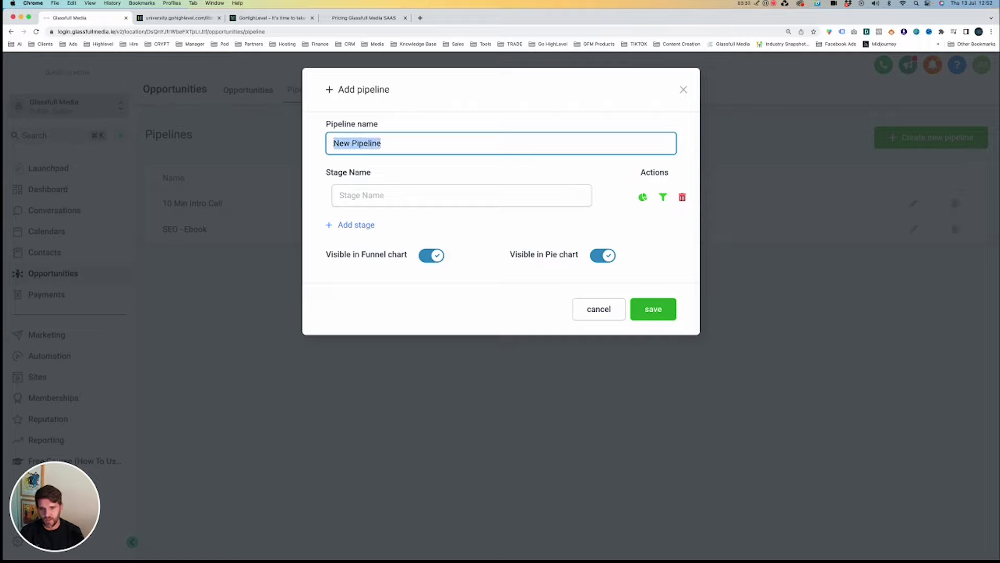
{"action": "type", "text": "Book Appo"}
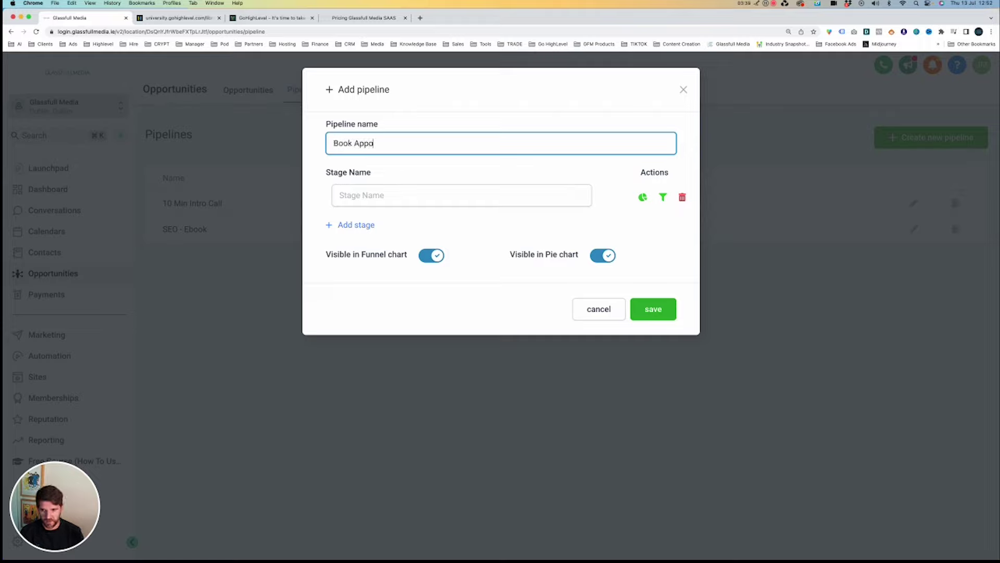
{"action": "type", "text": "intment"}
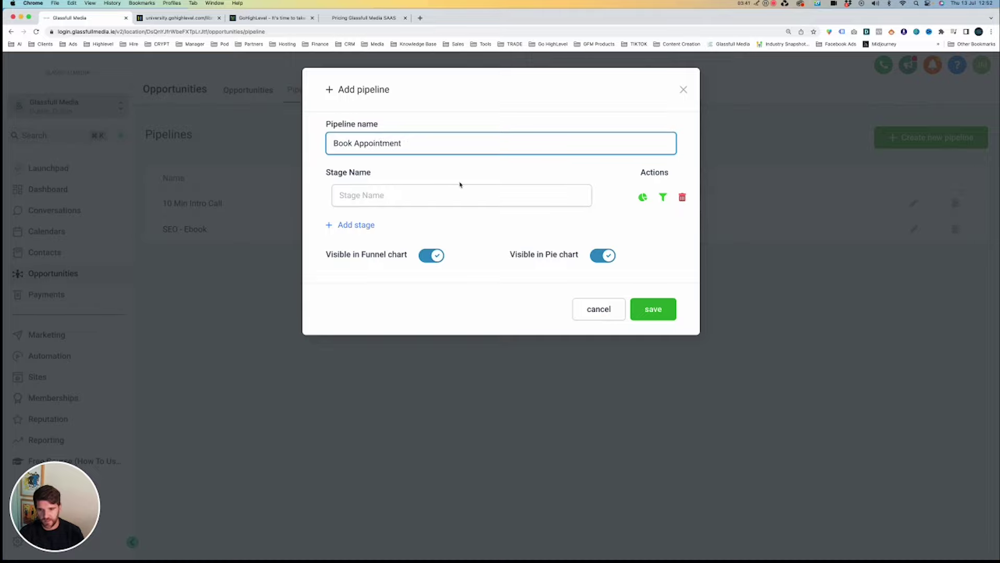
Add stages New, Hot, Scheduled a call, Talked and Won, and save the pipeline.
{"action": "left_click", "coordinate": [451, 190]}
{"action": "type", "text": "New"}
{"action": "left_click", "coordinate": [356, 225]}
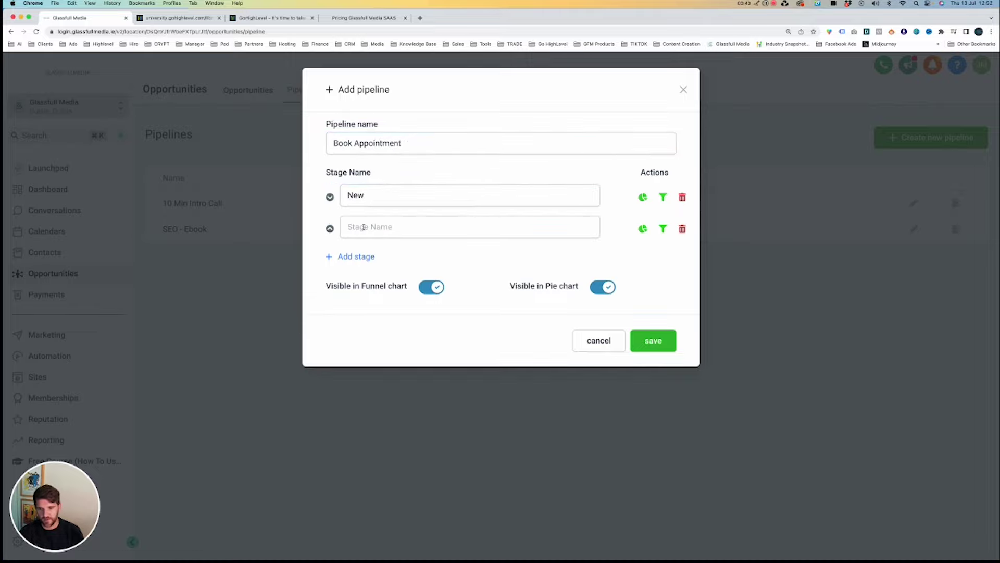
{"action": "left_click", "coordinate": [370, 227]}
{"action": "type", "text": "Hot"}
{"action": "left_click", "coordinate": [356, 257]}
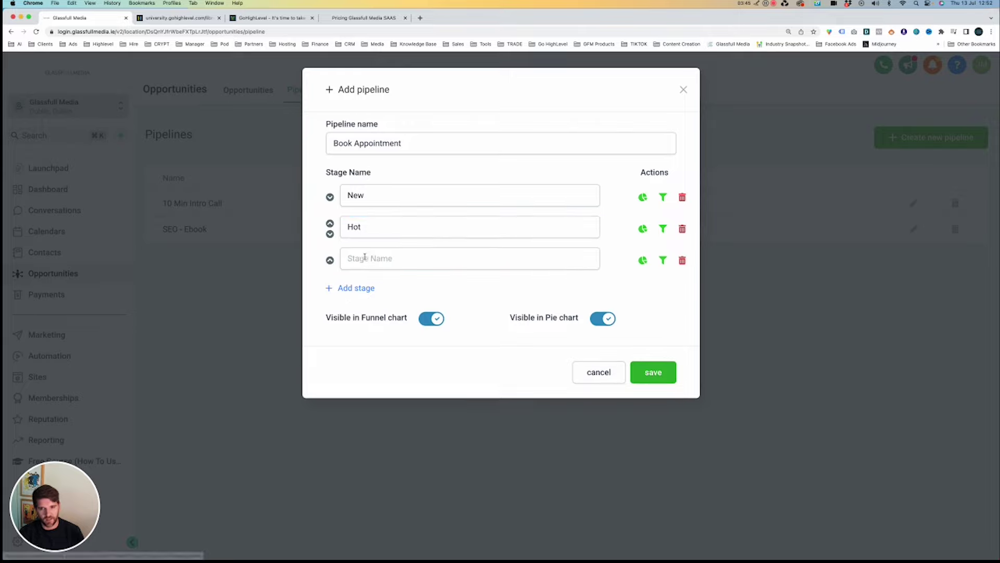
{"action": "left_click", "coordinate": [371, 258]}
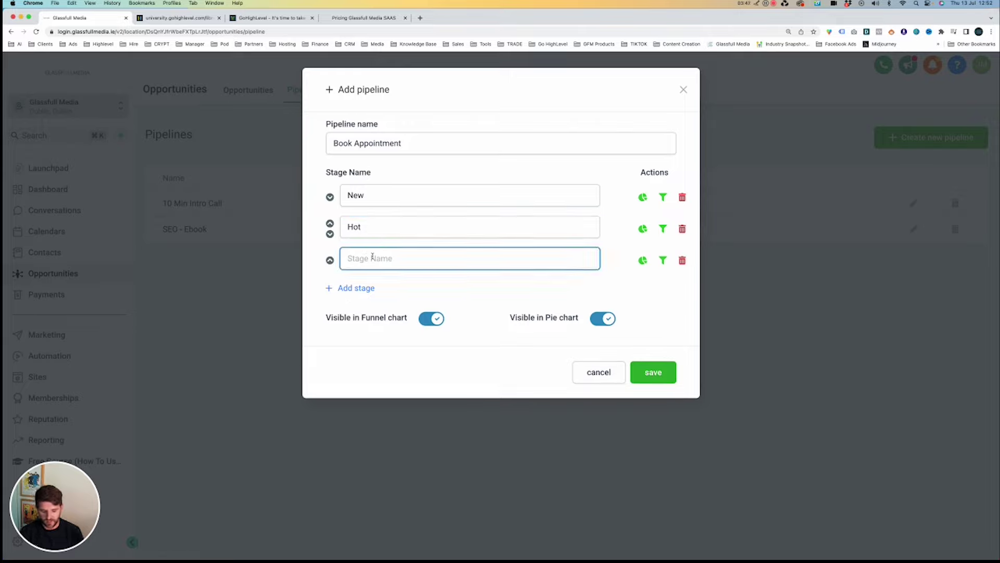
{"action": "type", "text": "Sche"}
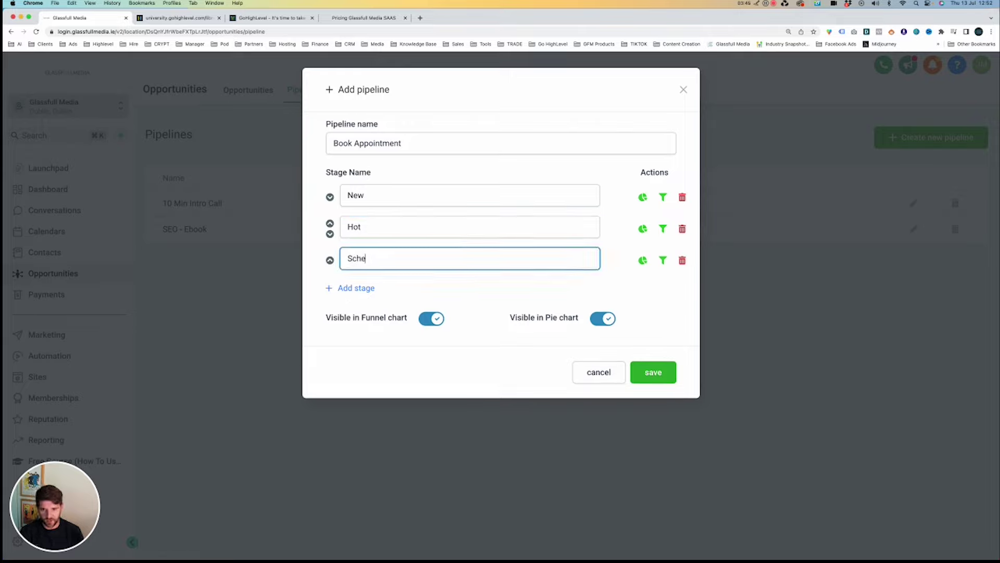
{"action": "type", "text": "duled a call"}
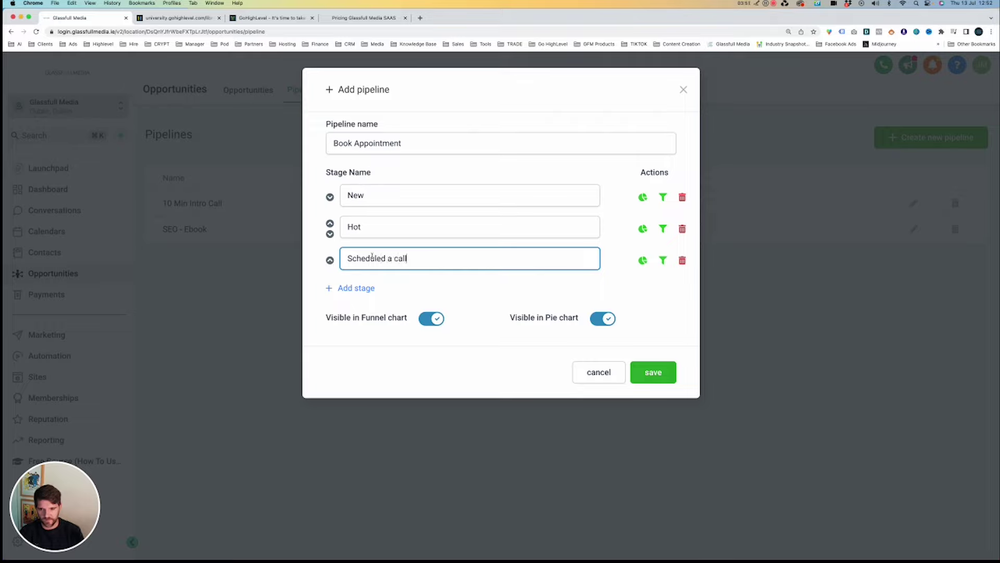
{"action": "left_click", "coordinate": [354, 288]}
{"action": "type", "text": "Talked"}
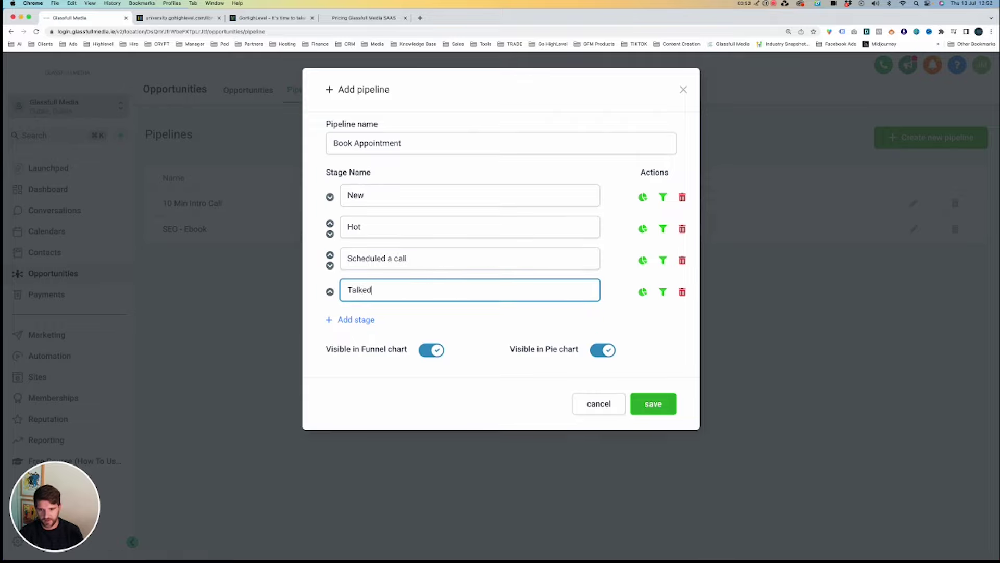
{"action": "left_click", "coordinate": [367, 319]}
{"action": "type", "text": "Won"}
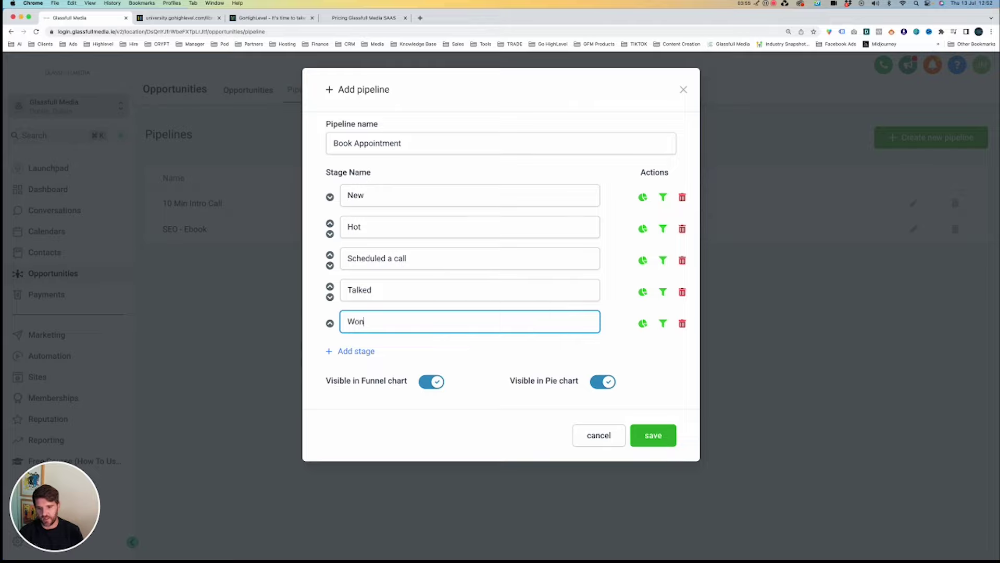
{"action": "left_click", "coordinate": [646, 433]}
Reload the Opportunities page, close three extra Chrome tabs, and show the Book Appointment pipeline.
{"action": "left_click", "coordinate": [248, 95]}
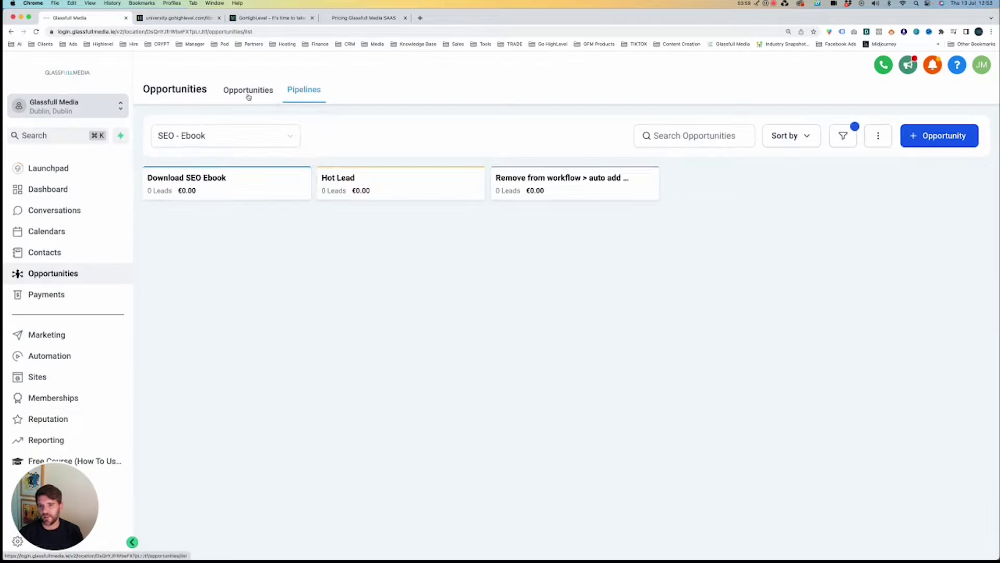
{"action": "left_click", "coordinate": [199, 138]}
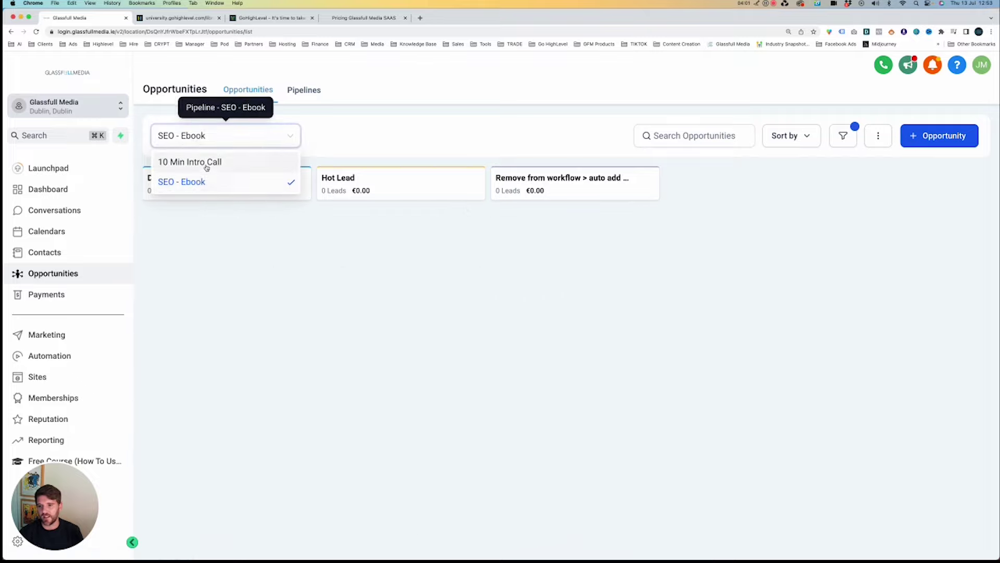
{"action": "left_click", "coordinate": [345, 134]}
{"action": "key", "text": "super+r"}
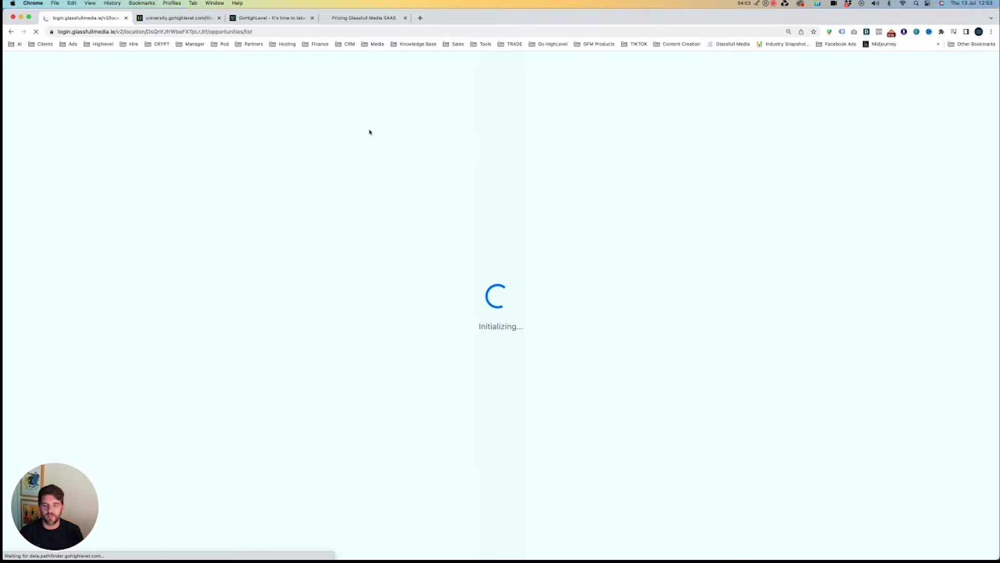
{"action": "left_click", "coordinate": [220, 18]}
{"action": "left_click", "coordinate": [220, 18]}
{"action": "left_click", "coordinate": [220, 18]}
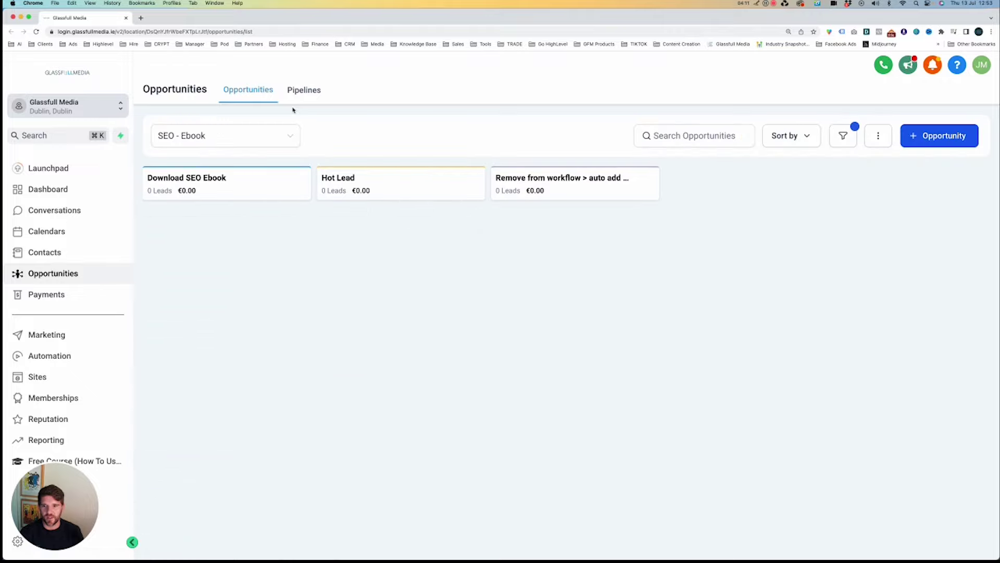
{"action": "left_click", "coordinate": [285, 132]}
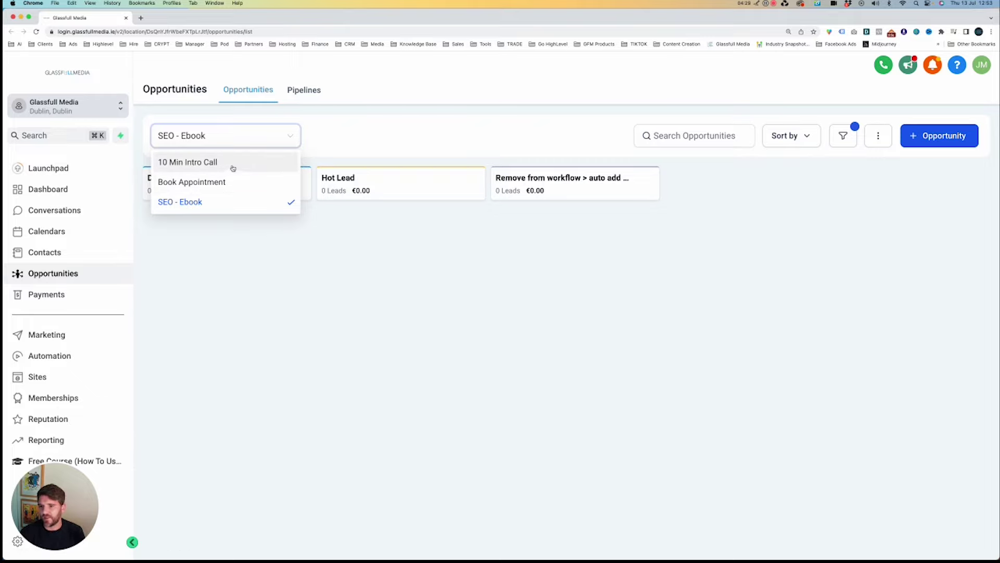
{"action": "left_click", "coordinate": [211, 182]}
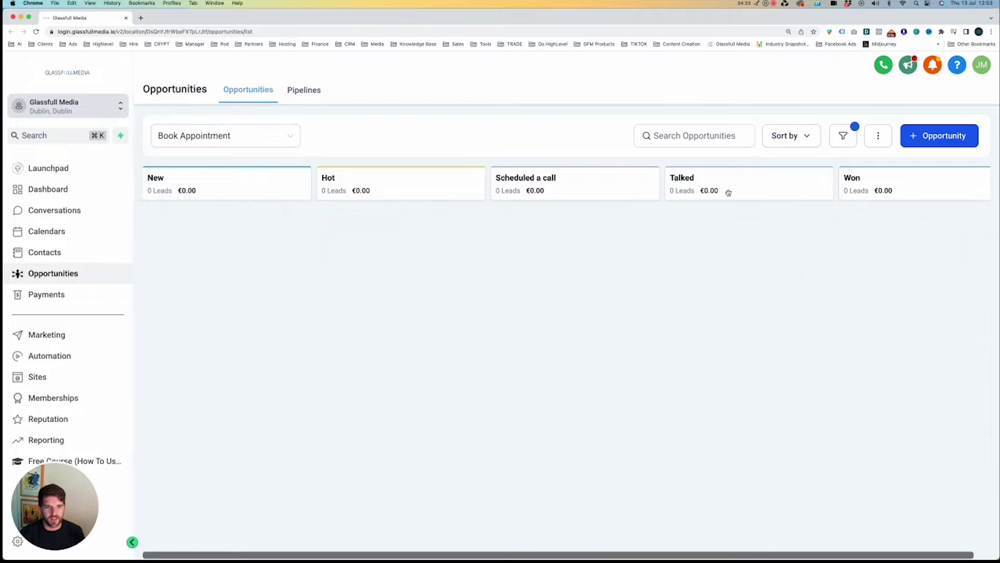
{"action": "left_click", "coordinate": [924, 139]}
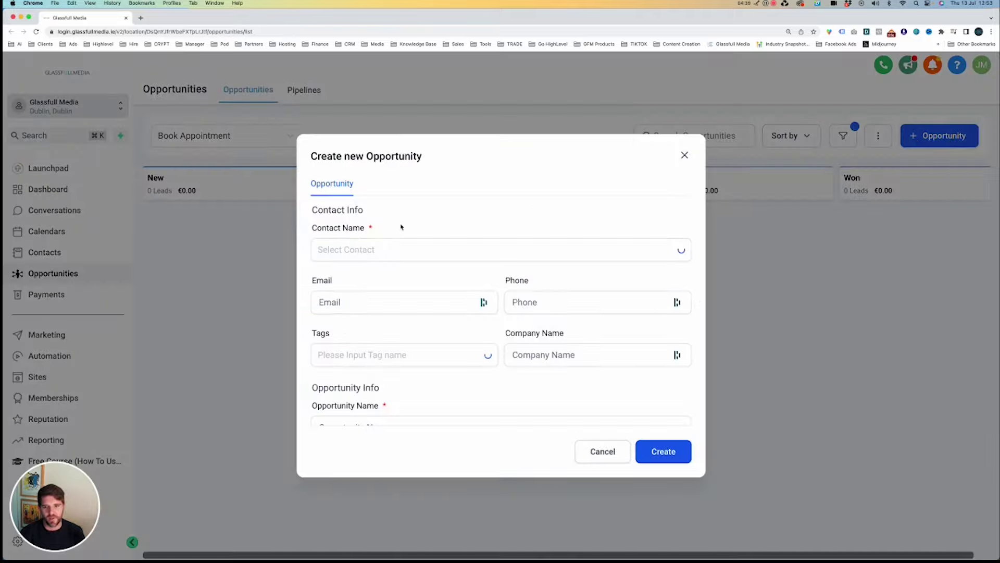
{"action": "left_click", "coordinate": [354, 251]}
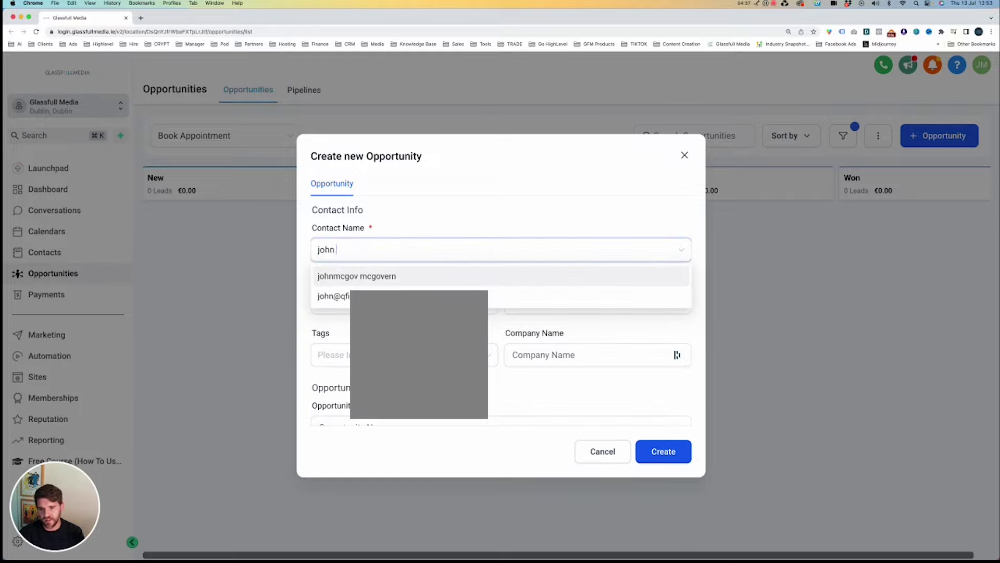
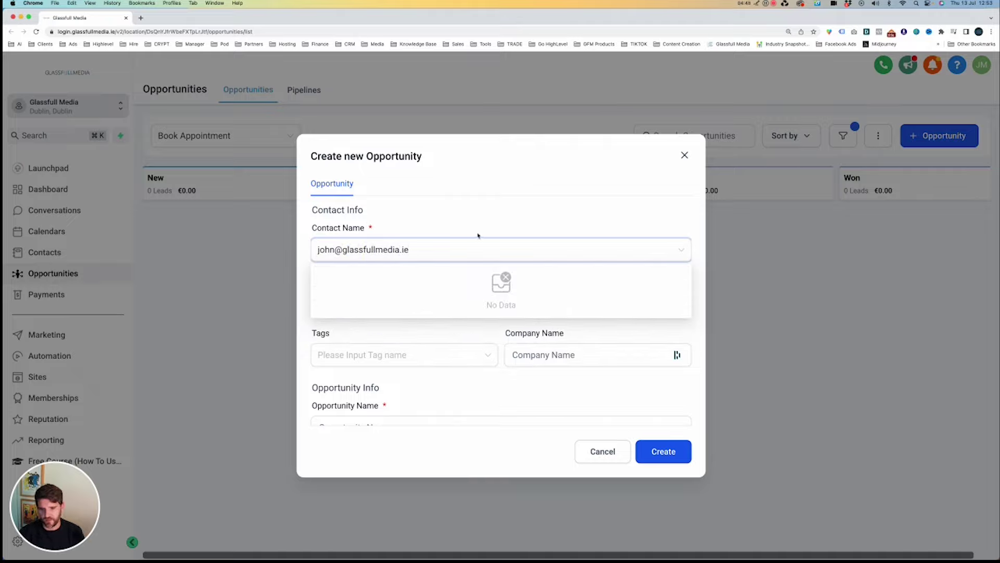
{"action": "left_click", "coordinate": [491, 255]}
{"action": "left_click", "coordinate": [397, 299]}
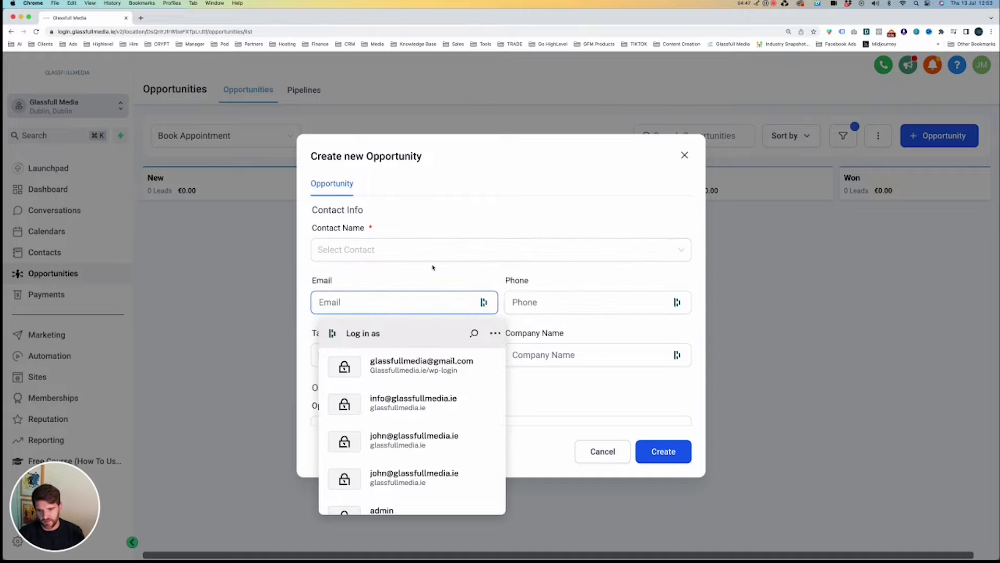
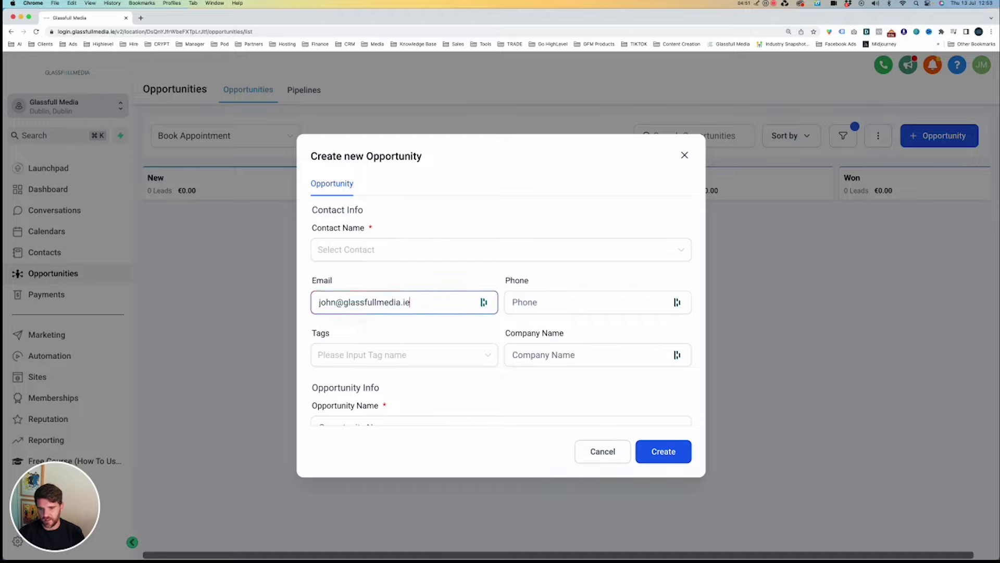
{"action": "key", "text": "super+a"}
{"action": "left_click", "coordinate": [685, 155]}
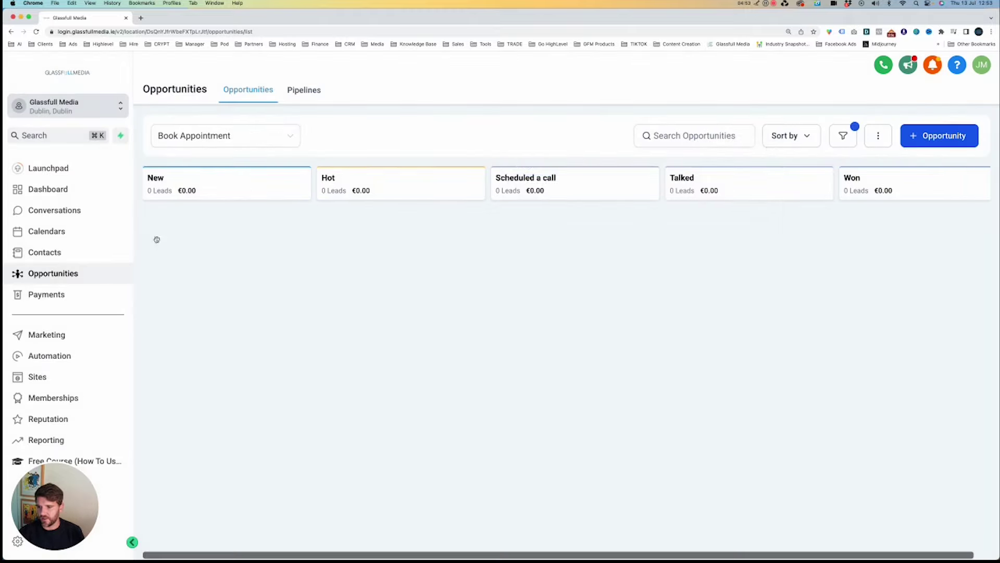
Show the 10 Min Intro Call pipeline, trial-drag the FREE TRIAL - TESTER card, and open its contact.
{"action": "left_click", "coordinate": [203, 144]}
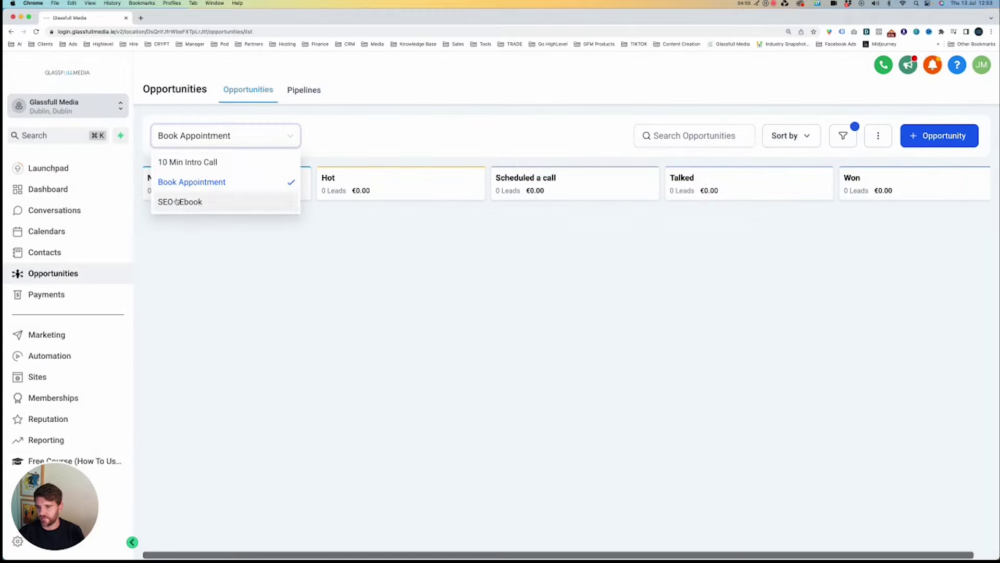
{"action": "left_click", "coordinate": [192, 161]}
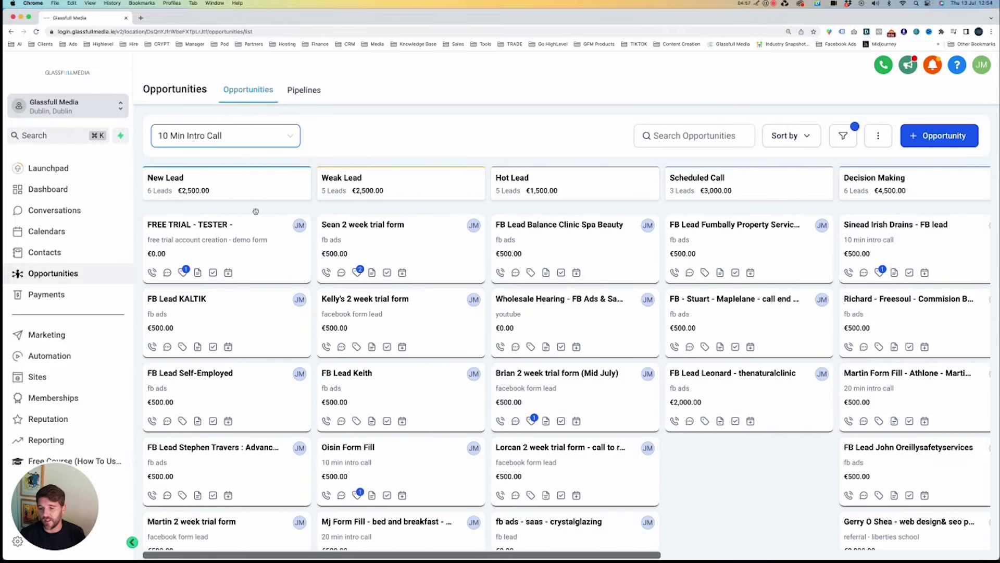
{"action": "left_click_drag", "start_coordinate": [193, 229], "coordinate": [169, 234]}
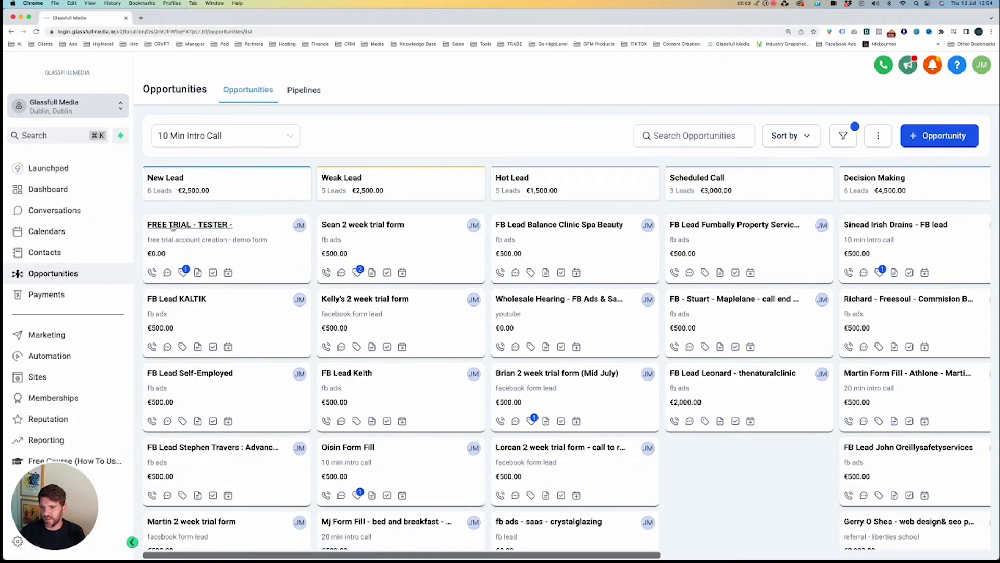
{"action": "left_click", "coordinate": [172, 226]}
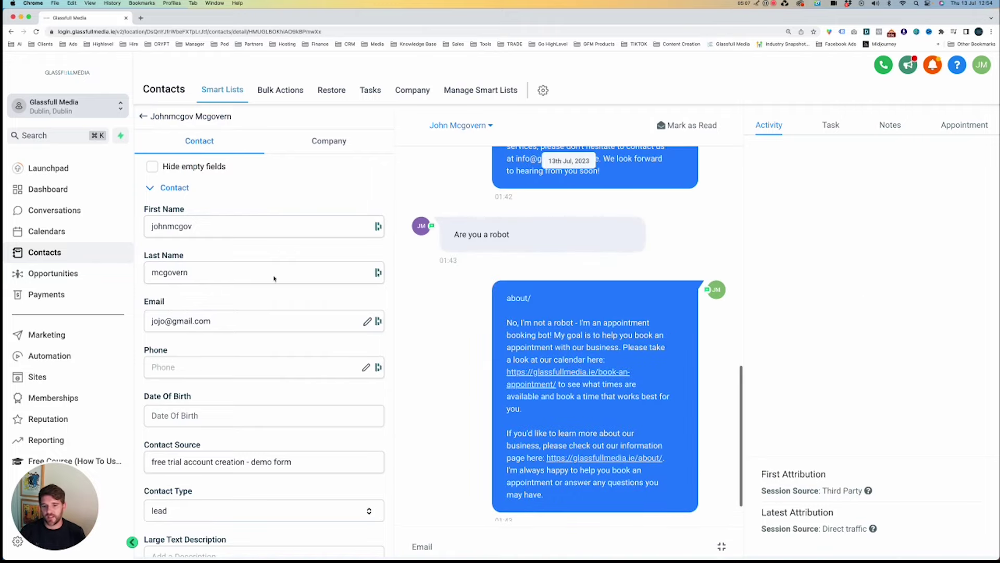
Read through the lead's chatbot conversation and its Page Visited and Contact Created activity.
{"action": "scroll", "coordinate": [614, 343], "scroll_direction": "up", "scroll_amount": 5}
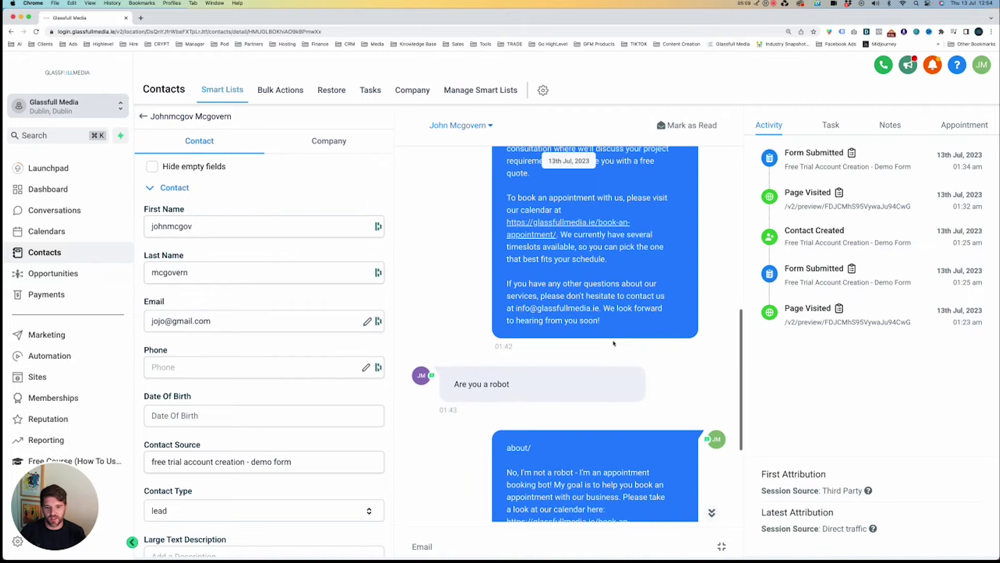
{"action": "scroll", "coordinate": [613, 342], "scroll_direction": "down", "scroll_amount": 6}
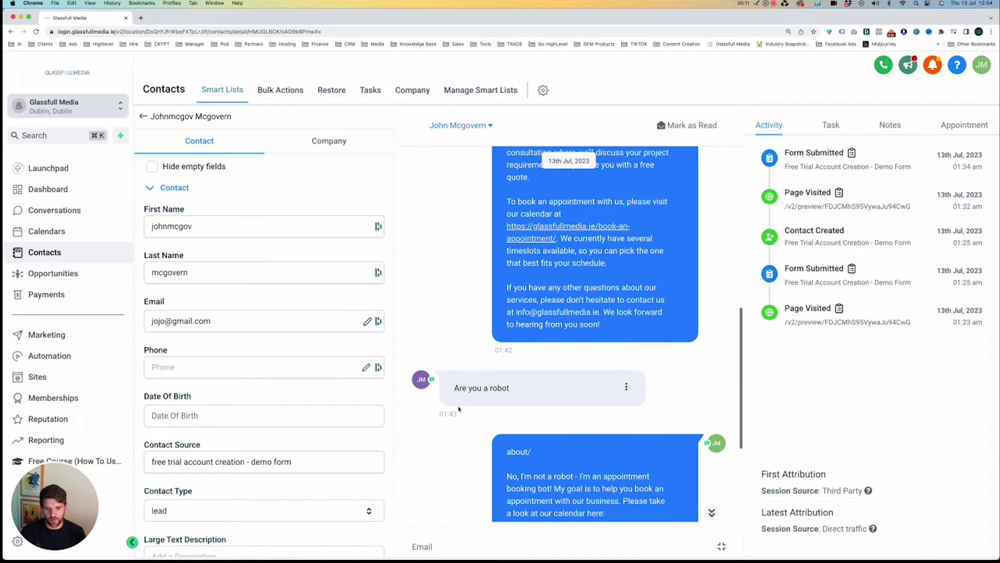
{"action": "left_click_drag", "start_coordinate": [565, 297], "coordinate": [605, 334]}
{"action": "left_click", "coordinate": [548, 326]}
{"action": "scroll", "coordinate": [269, 236], "scroll_direction": "down", "scroll_amount": 3}
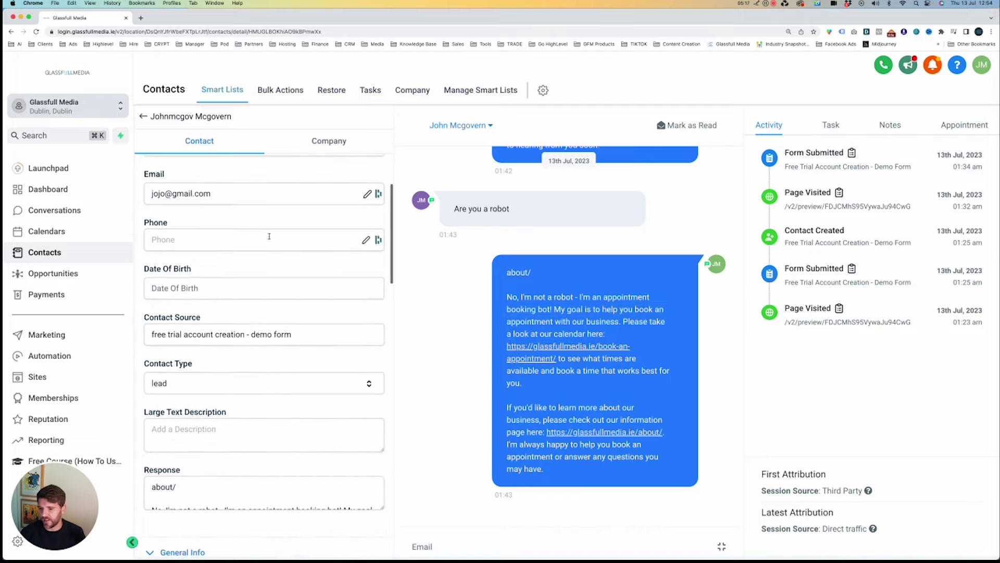
{"action": "scroll", "coordinate": [269, 235], "scroll_direction": "up", "scroll_amount": 3}
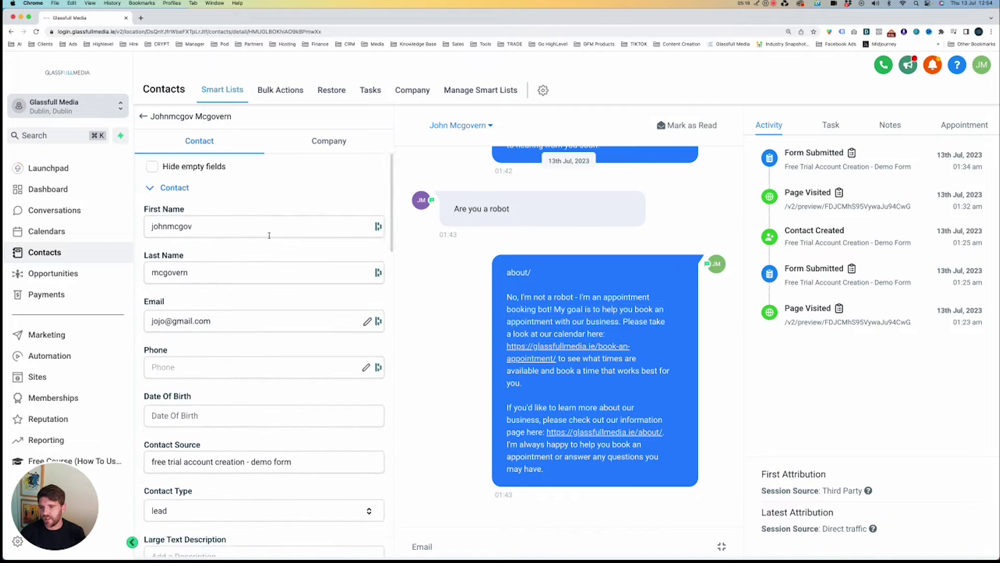
{"action": "scroll", "coordinate": [269, 235], "scroll_direction": "down", "scroll_amount": 2}
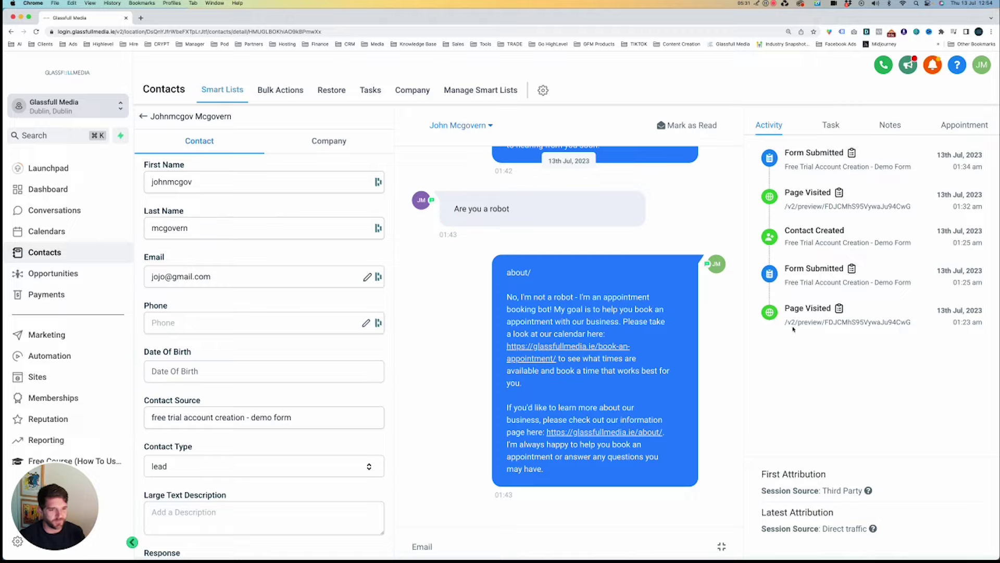
{"action": "left_click_drag", "start_coordinate": [783, 309], "coordinate": [977, 314]}
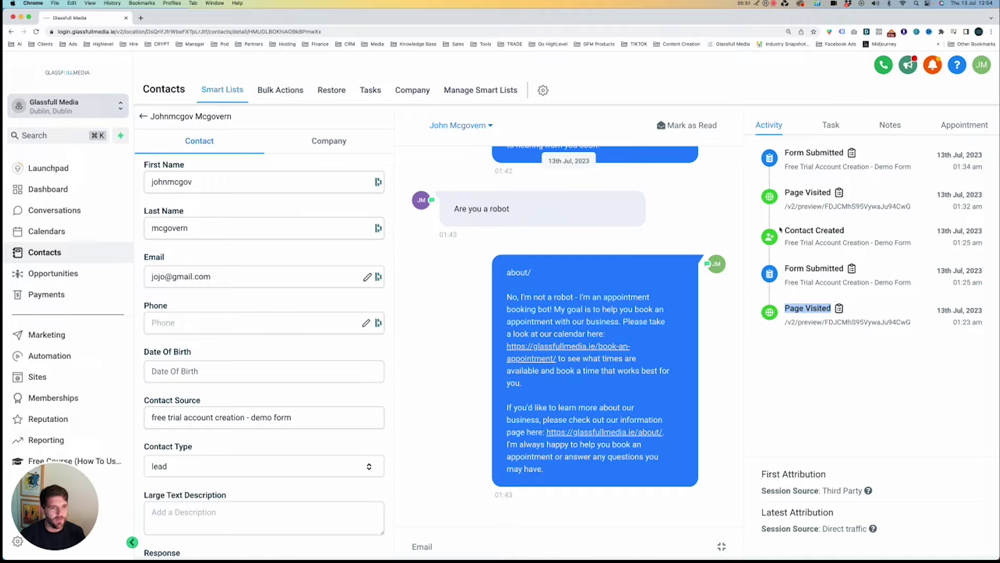
{"action": "left_click_drag", "start_coordinate": [784, 242], "coordinate": [914, 242]}
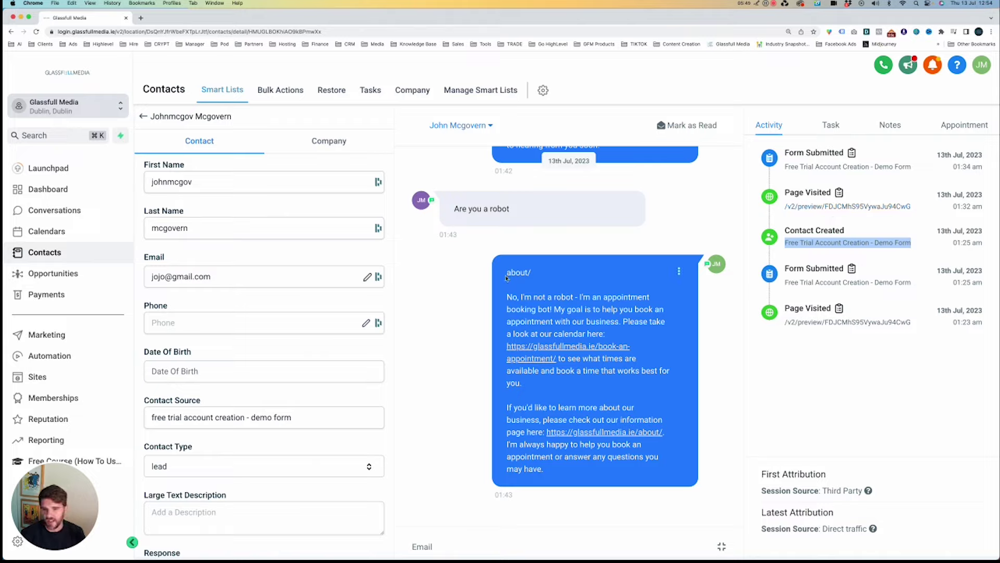
{"action": "scroll", "coordinate": [506, 279], "scroll_direction": "up", "scroll_amount": 2}
{"action": "scroll", "coordinate": [505, 279], "scroll_direction": "up", "scroll_amount": 3}
{"action": "scroll", "coordinate": [526, 307], "scroll_direction": "down", "scroll_amount": 4}
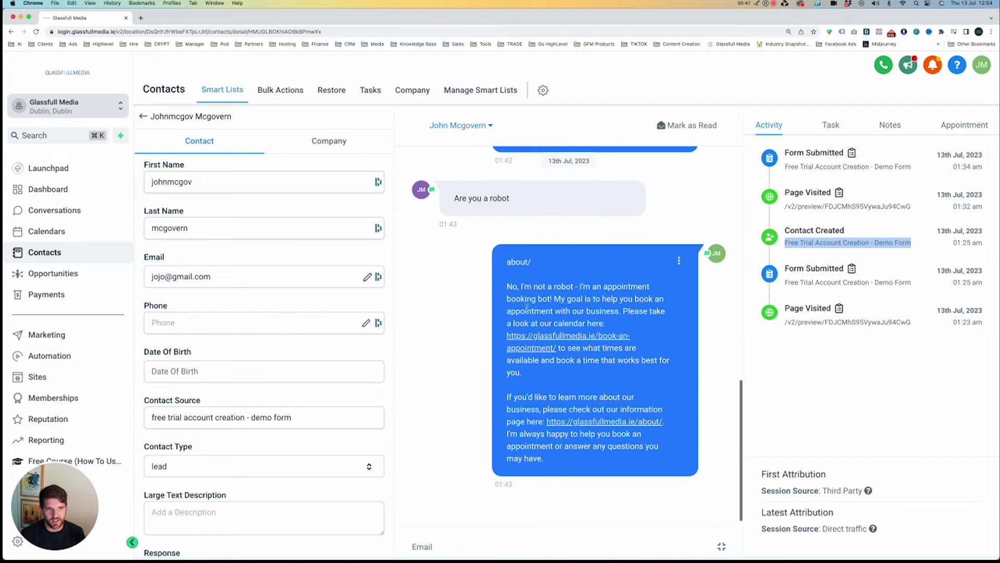
View the contact's Tasks and Notes, then collapse General Info and Additional Info.
{"action": "left_click", "coordinate": [830, 125]}
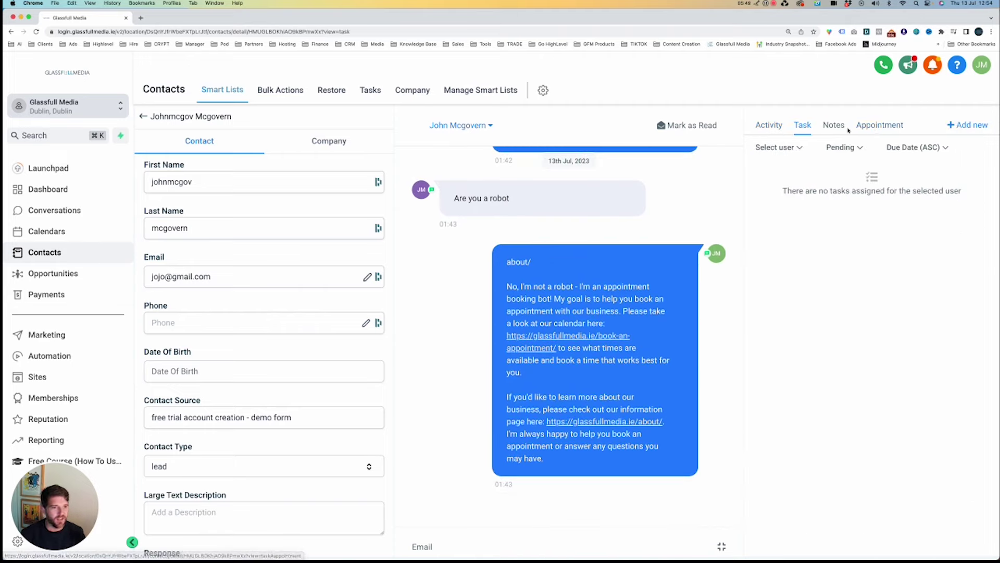
{"action": "left_click", "coordinate": [833, 125]}
{"action": "scroll", "coordinate": [284, 295], "scroll_direction": "down", "scroll_amount": 6}
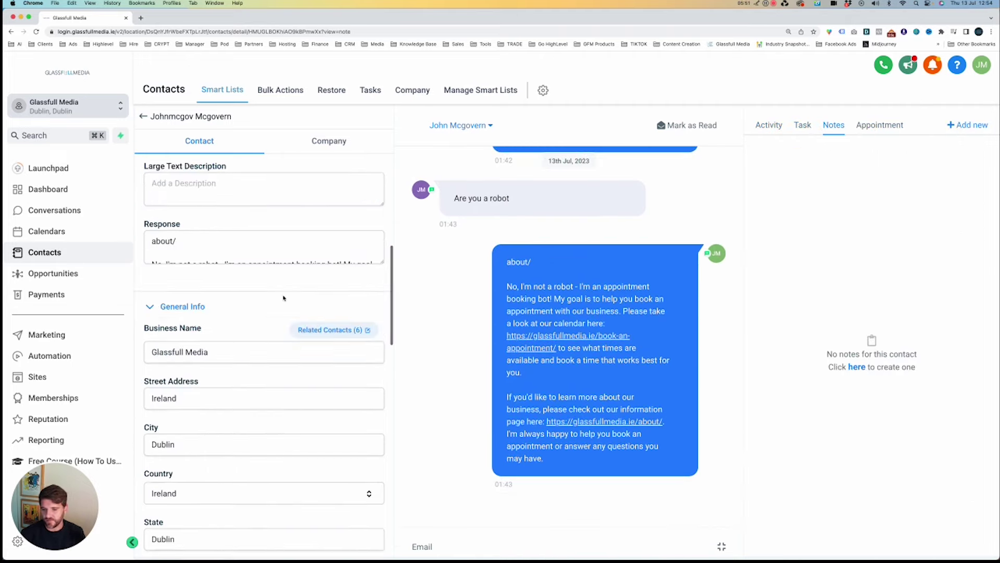
{"action": "left_click", "coordinate": [184, 306]}
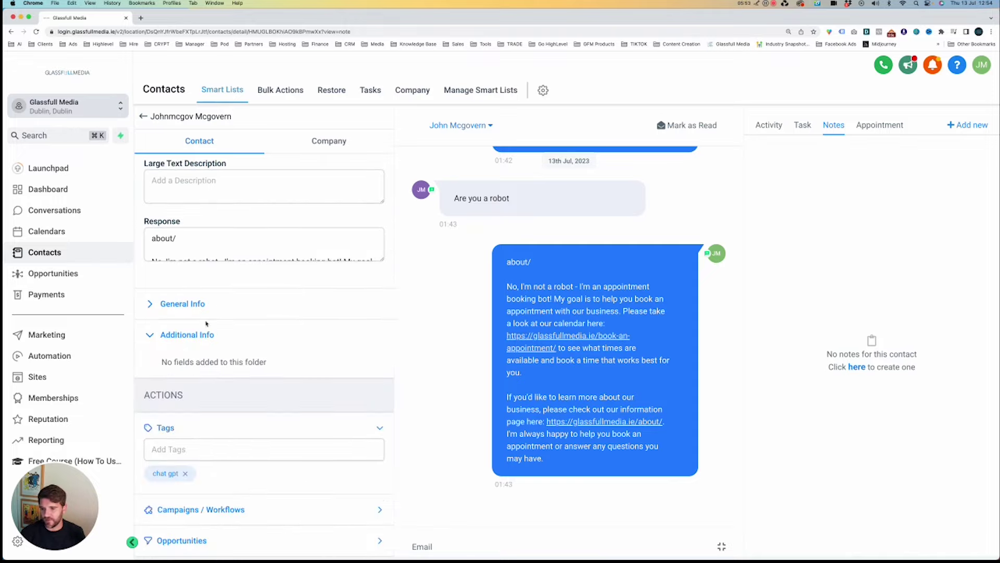
{"action": "left_click", "coordinate": [191, 335]}
Tag the contact with 'chat gpt' and 'fb lead'.
{"action": "left_click", "coordinate": [175, 420]}
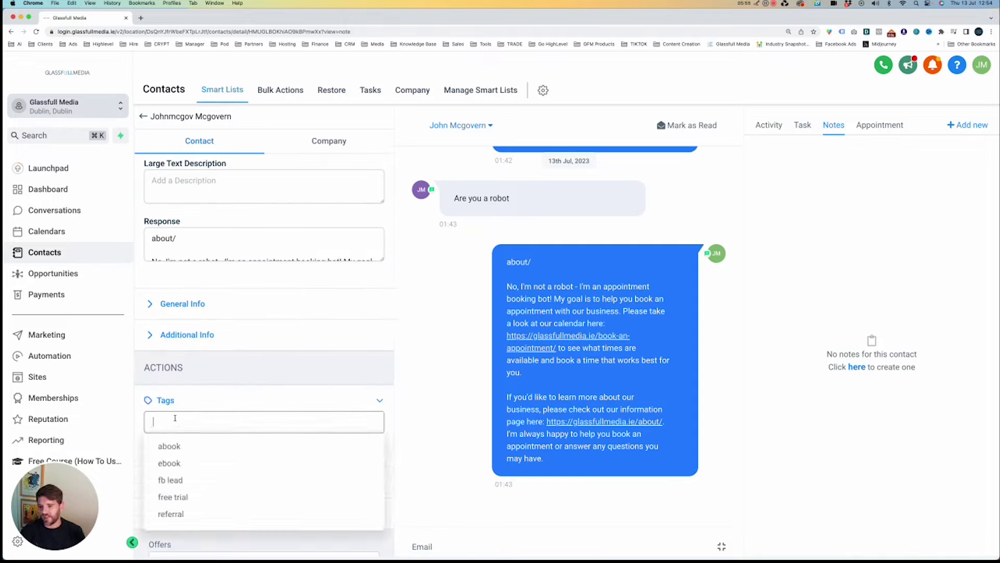
{"action": "type", "text": "chat gpt"}
{"action": "key", "text": "Return"}
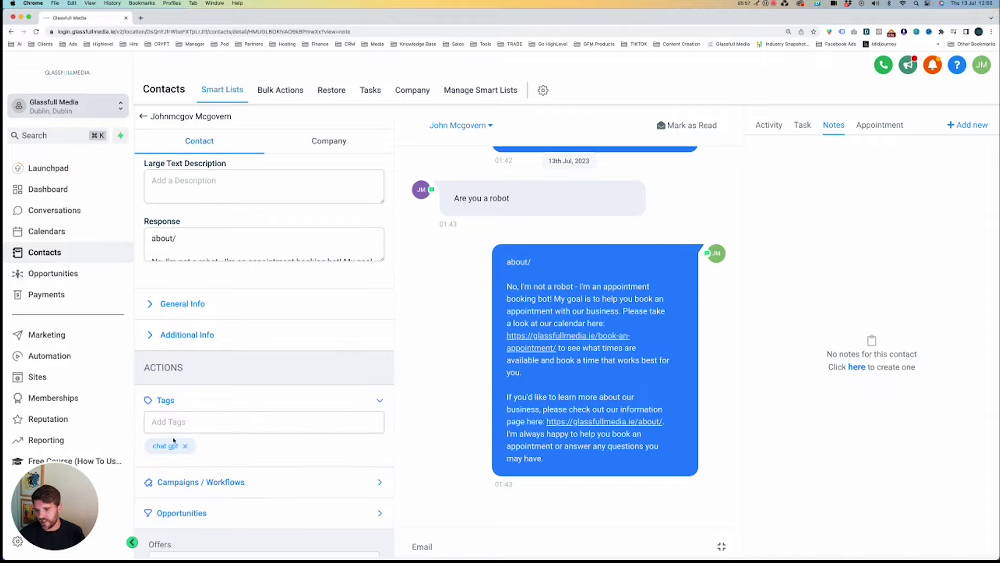
{"action": "left_click_drag", "start_coordinate": [152, 446], "coordinate": [177, 446]}
{"action": "left_click", "coordinate": [189, 423]}
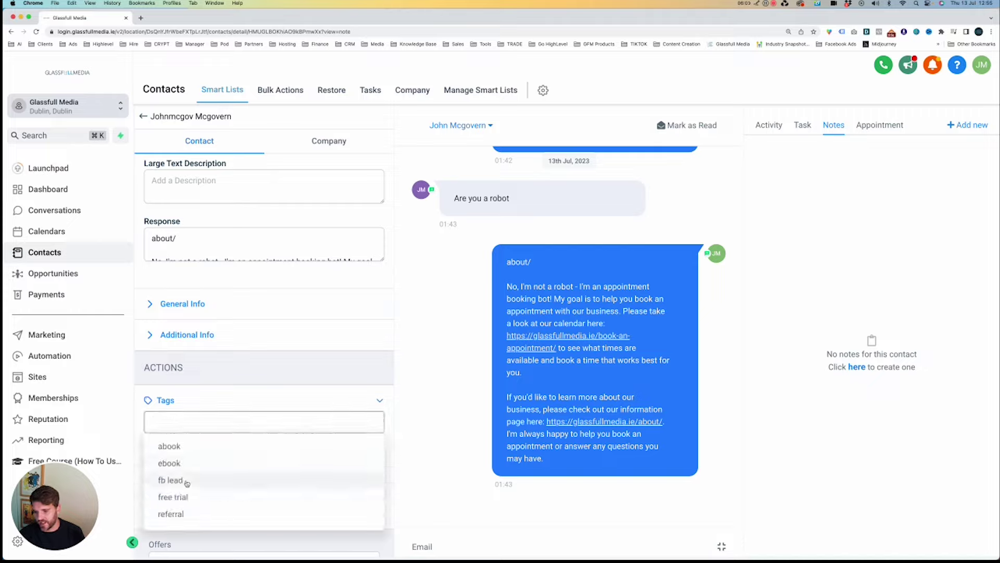
{"action": "left_click", "coordinate": [189, 479]}
Expand the contact's Campaigns / Workflows history.
{"action": "scroll", "coordinate": [285, 375], "scroll_direction": "down", "scroll_amount": 2}
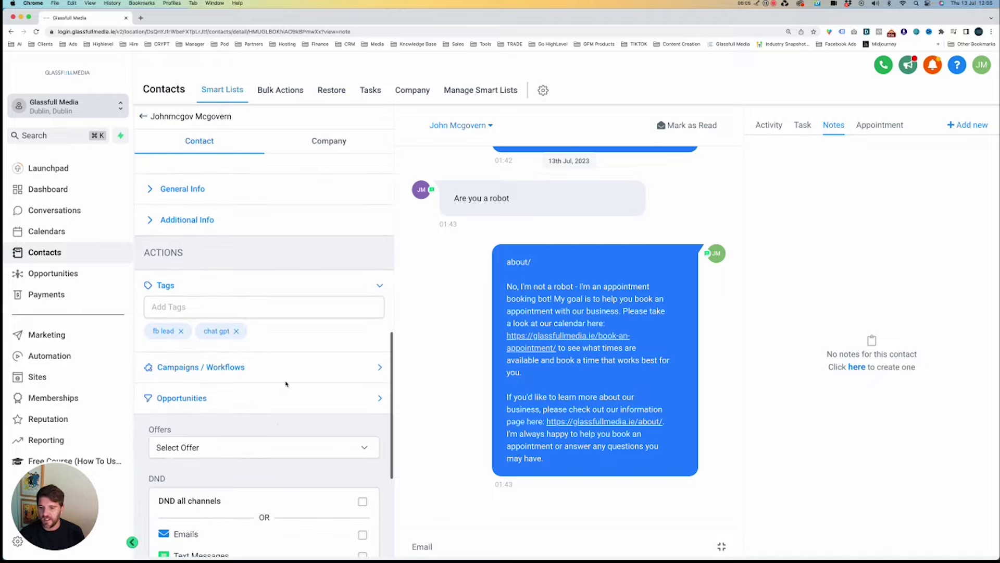
{"action": "left_click", "coordinate": [233, 366]}
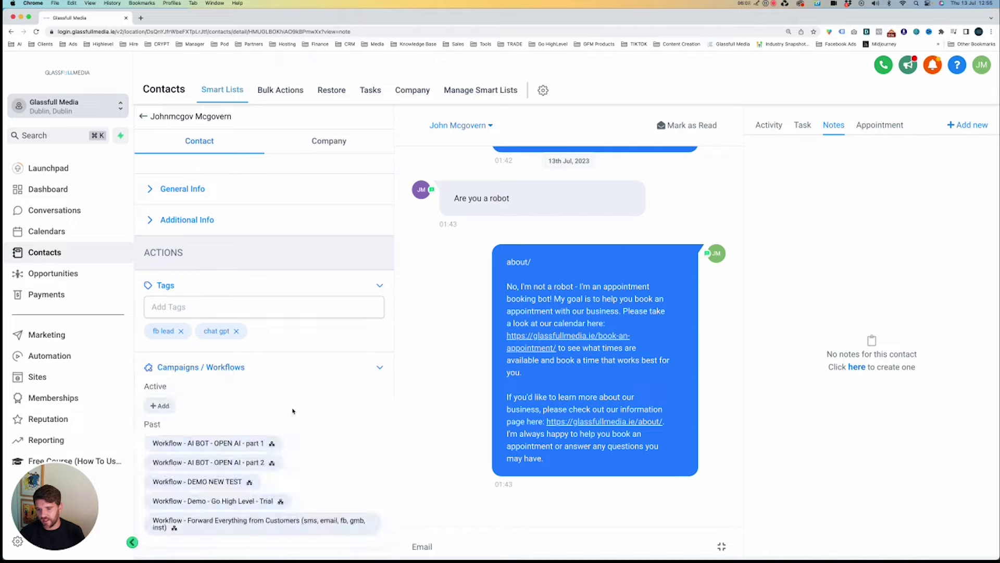
{"action": "scroll", "coordinate": [207, 396], "scroll_direction": "down", "scroll_amount": 4}
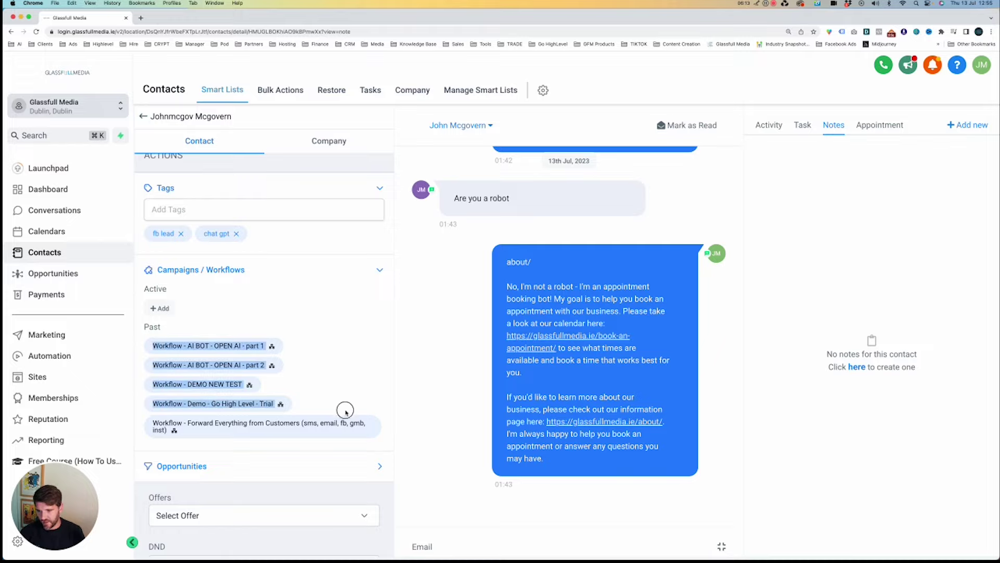
Start adding the Web Chat - Reply To Messages workflow, then cancel without adding it.
{"action": "left_click", "coordinate": [159, 307]}
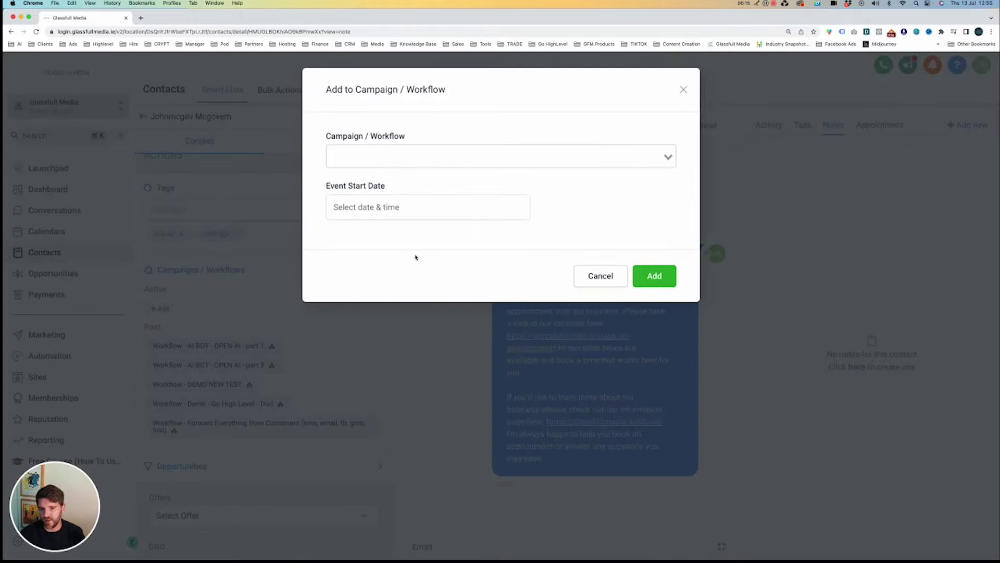
{"action": "left_click", "coordinate": [438, 152]}
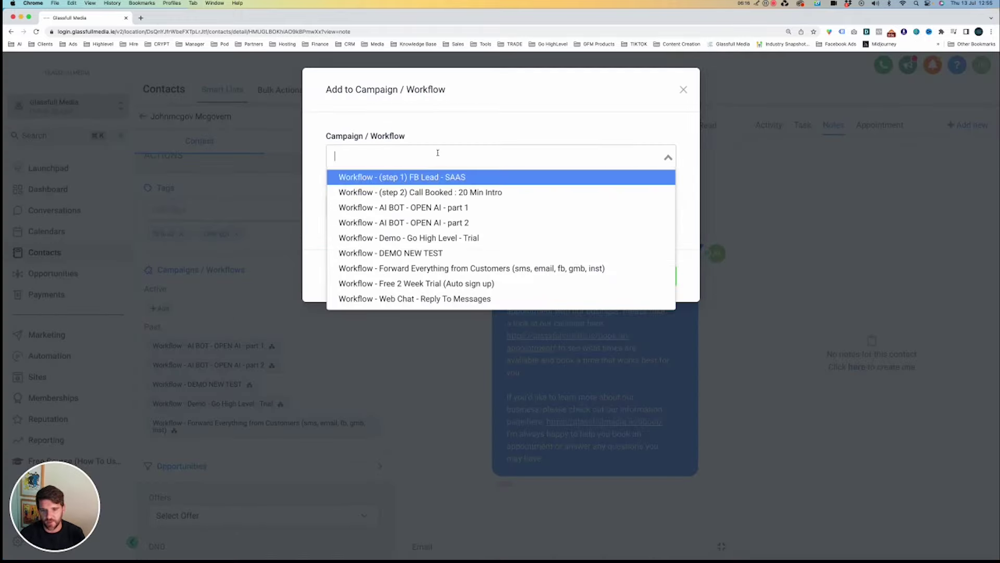
{"action": "left_click", "coordinate": [415, 301]}
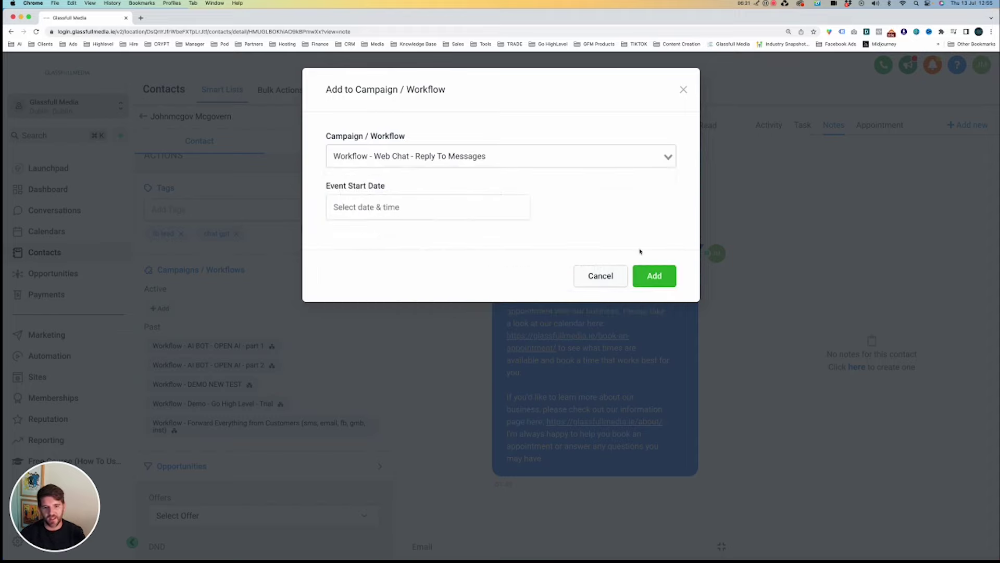
{"action": "left_click", "coordinate": [598, 276]}
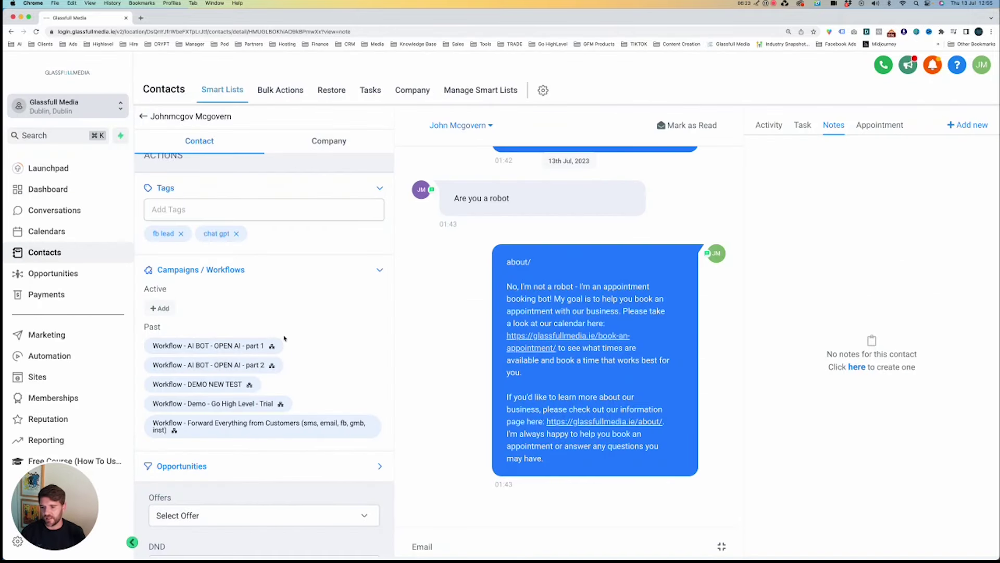
{"action": "scroll", "coordinate": [284, 339], "scroll_direction": "down", "scroll_amount": 3}
{"action": "scroll", "coordinate": [285, 339], "scroll_direction": "down", "scroll_amount": 1}
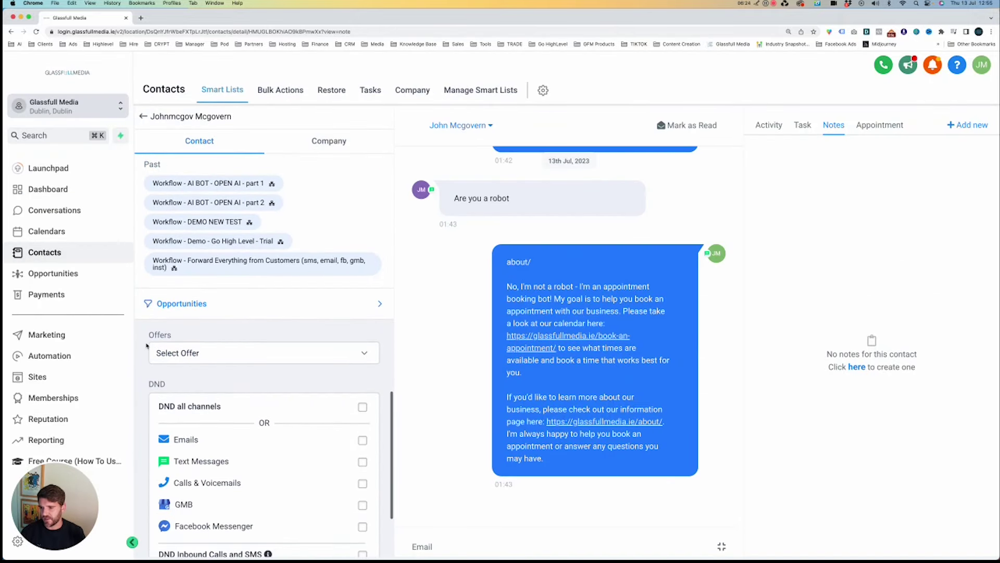
Revisit the 10 Min Intro Call board, trial-drag the FREE TRIAL card, then open Payments invoices.
{"action": "left_click", "coordinate": [50, 274]}
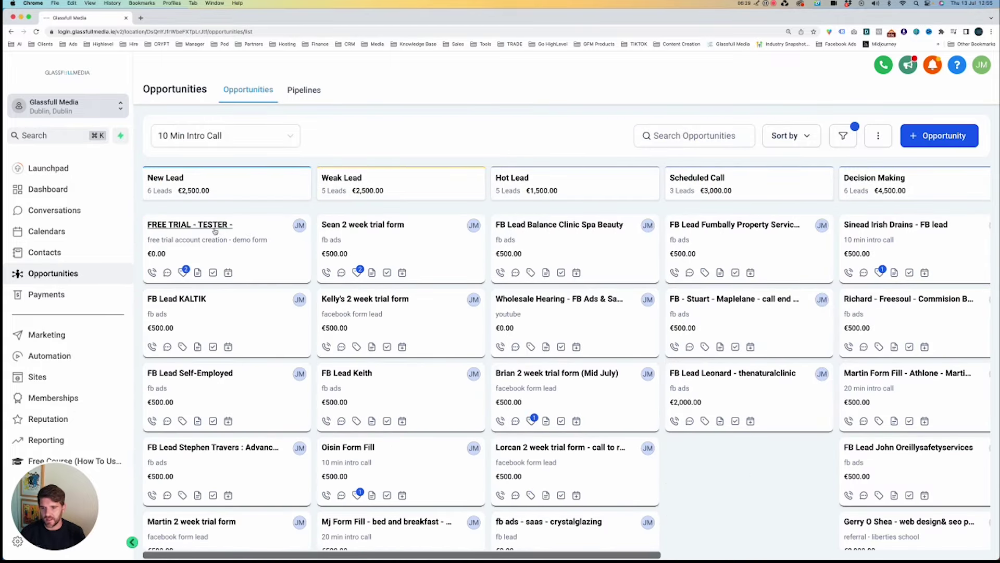
{"action": "left_click_drag", "start_coordinate": [172, 253], "coordinate": [163, 251]}
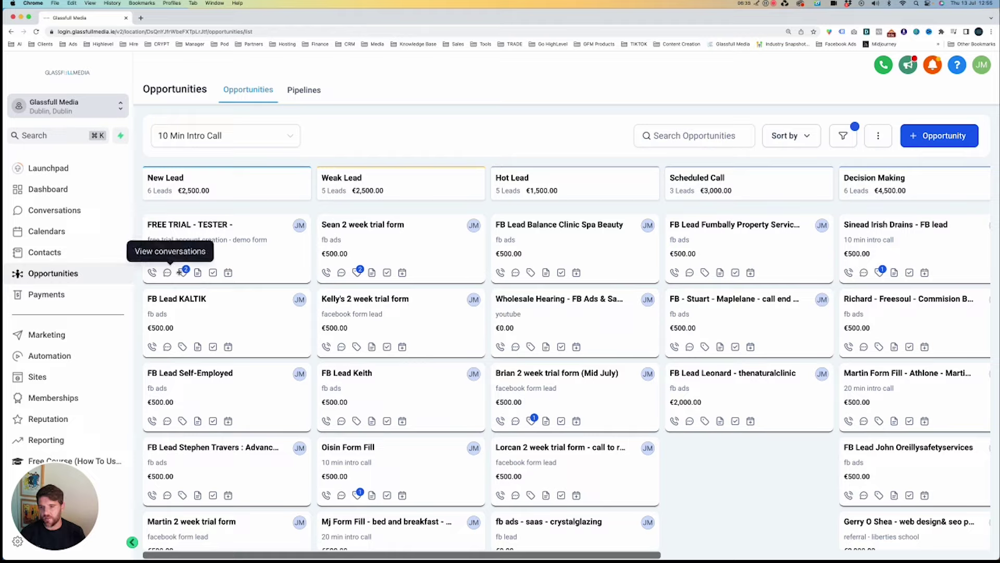
{"action": "mouse_move", "coordinate": [186, 274]}
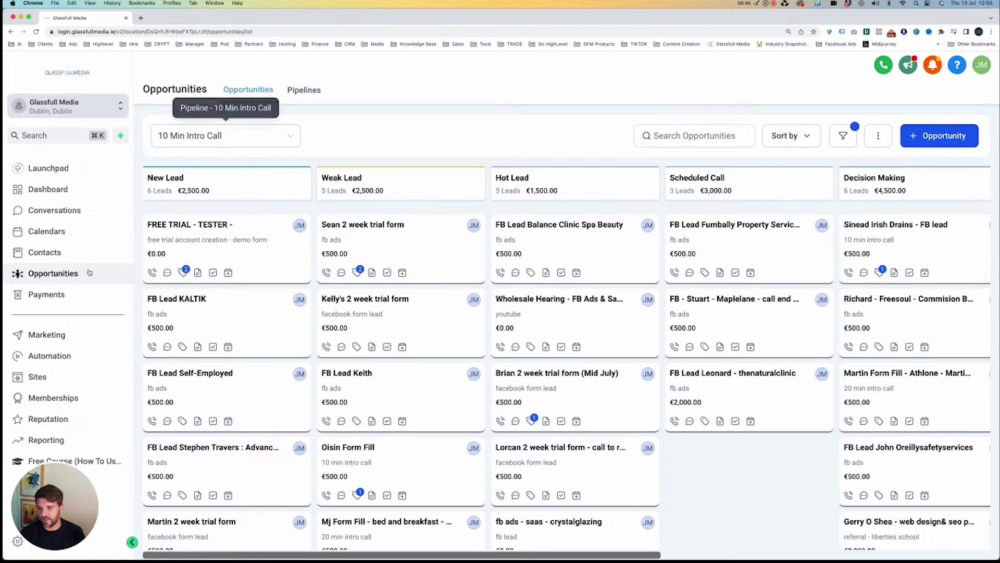
{"action": "left_click", "coordinate": [46, 295]}
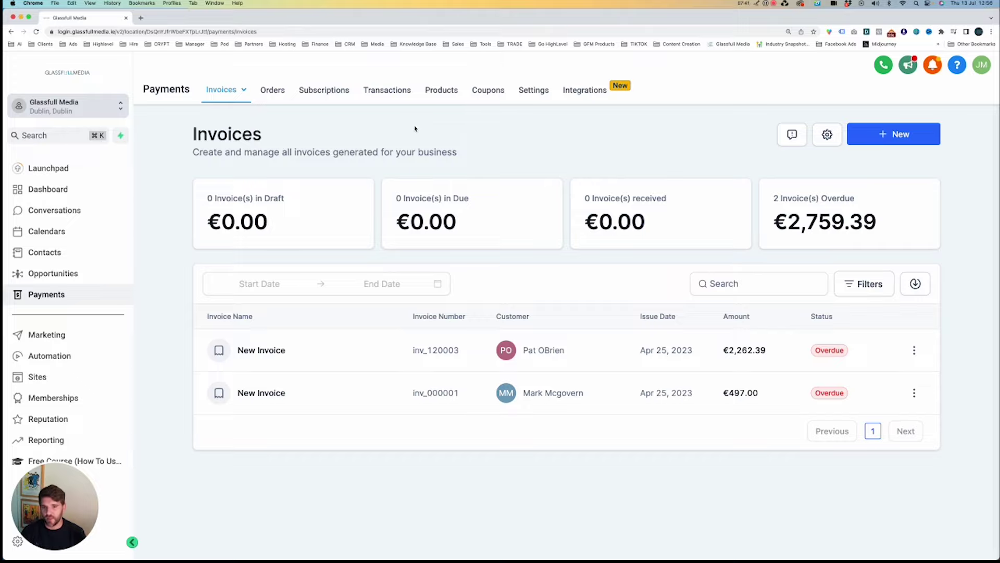
Check funnel Orders and the NMI, Authorize.net and Stripe integrations, then open Social Planner.
{"action": "left_click", "coordinate": [281, 93]}
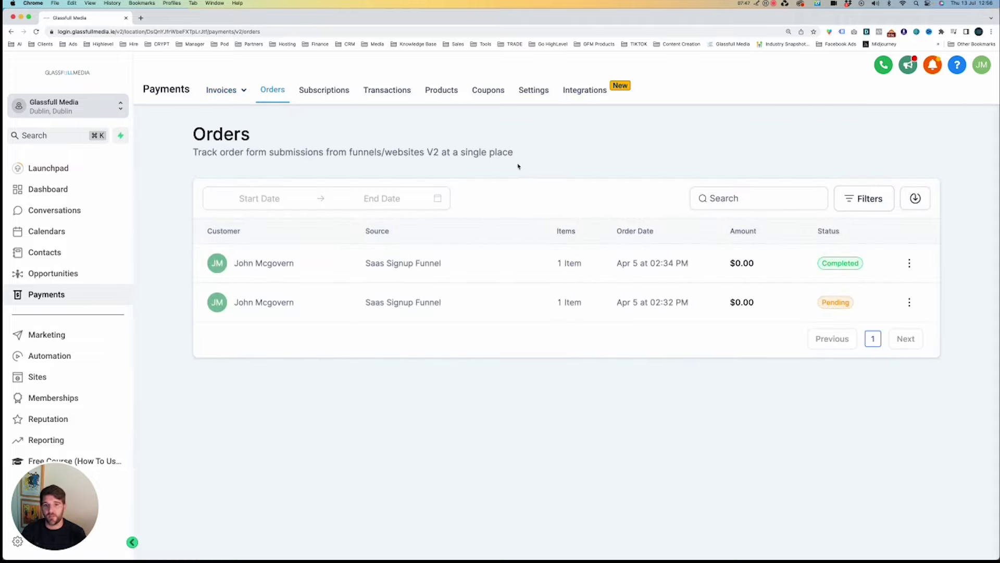
{"action": "left_click", "coordinate": [574, 98]}
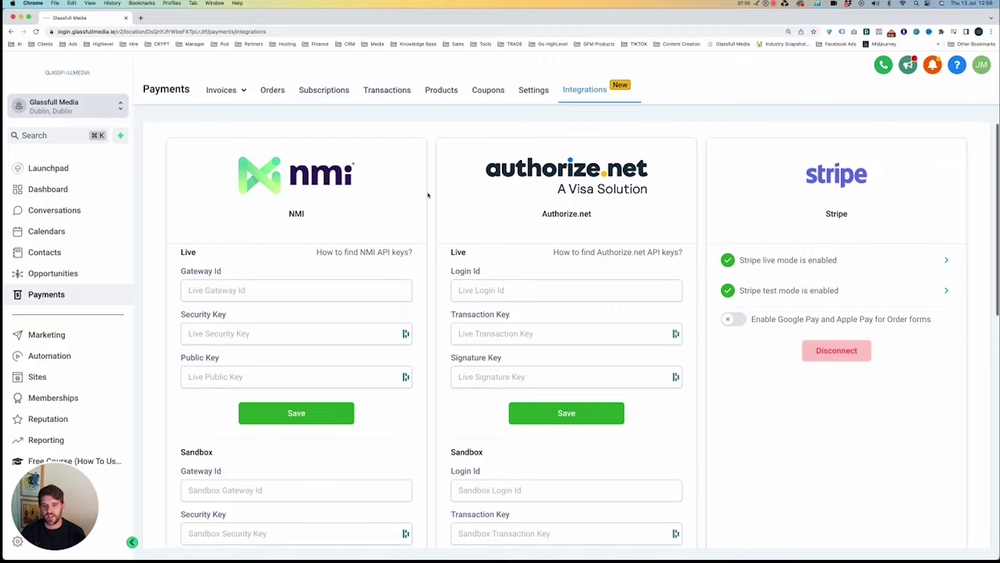
{"action": "scroll", "coordinate": [428, 195], "scroll_direction": "down", "scroll_amount": 10}
{"action": "scroll", "coordinate": [427, 194], "scroll_direction": "up", "scroll_amount": 7}
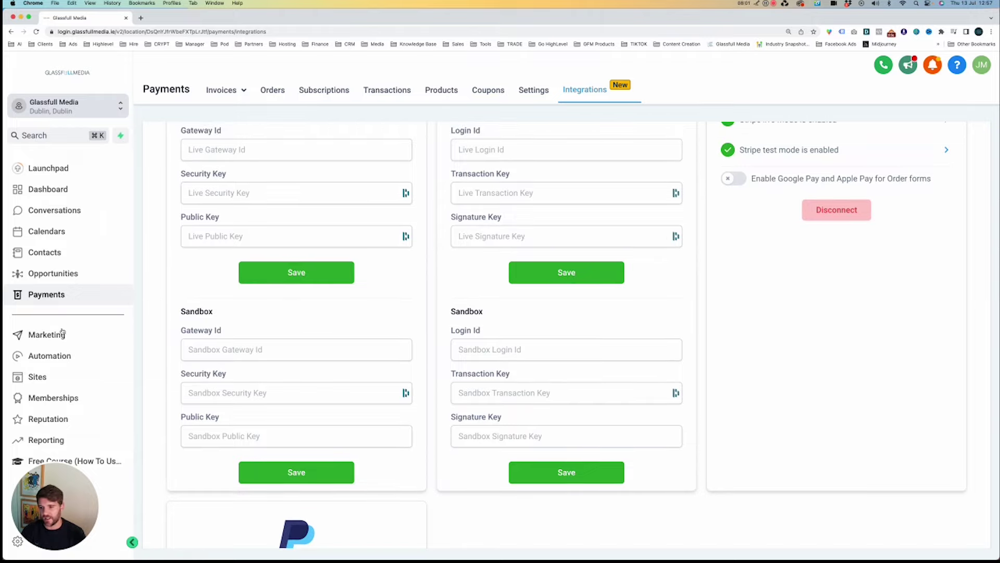
{"action": "left_click", "coordinate": [46, 334]}
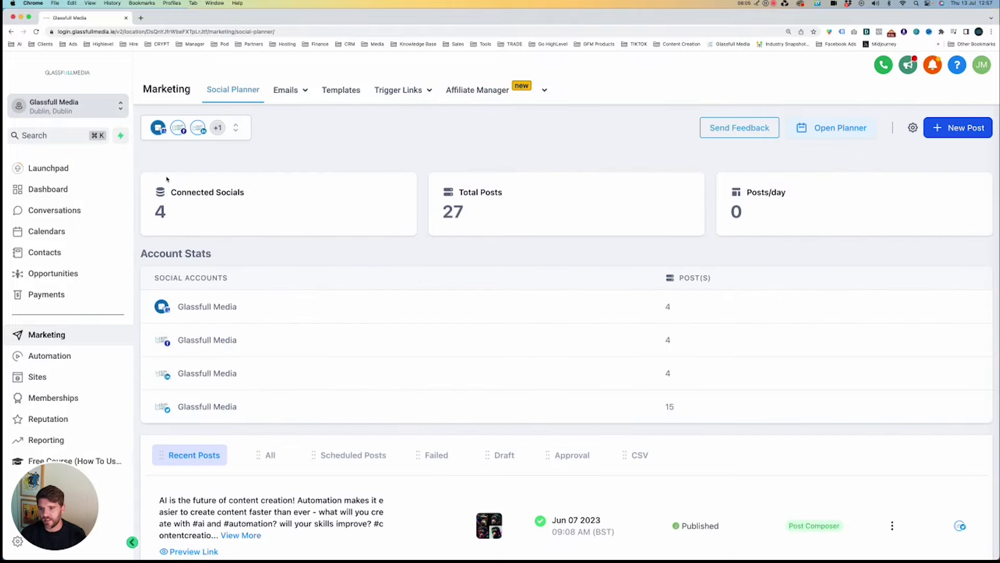
{"action": "left_click", "coordinate": [236, 127]}
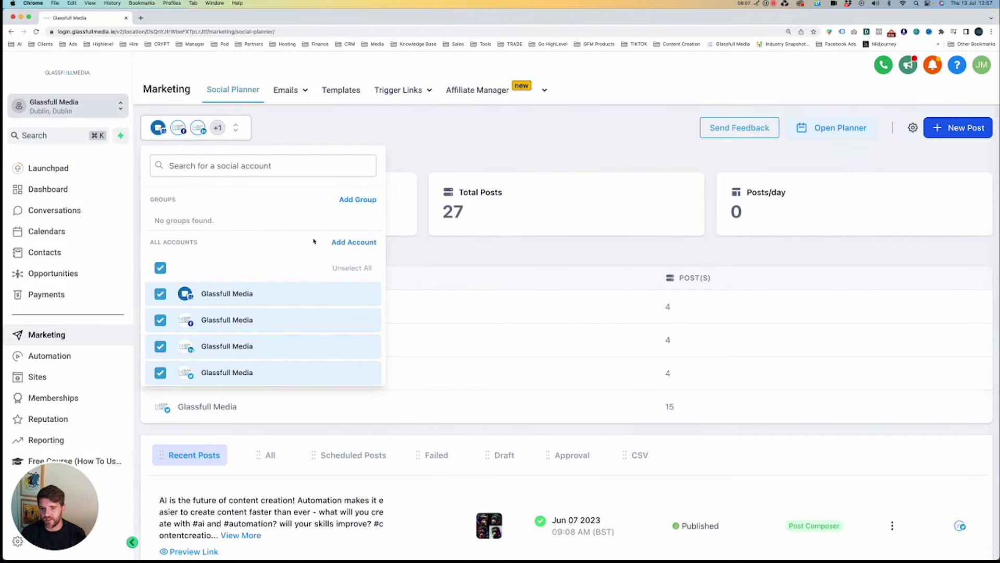
{"action": "left_click", "coordinate": [350, 244]}
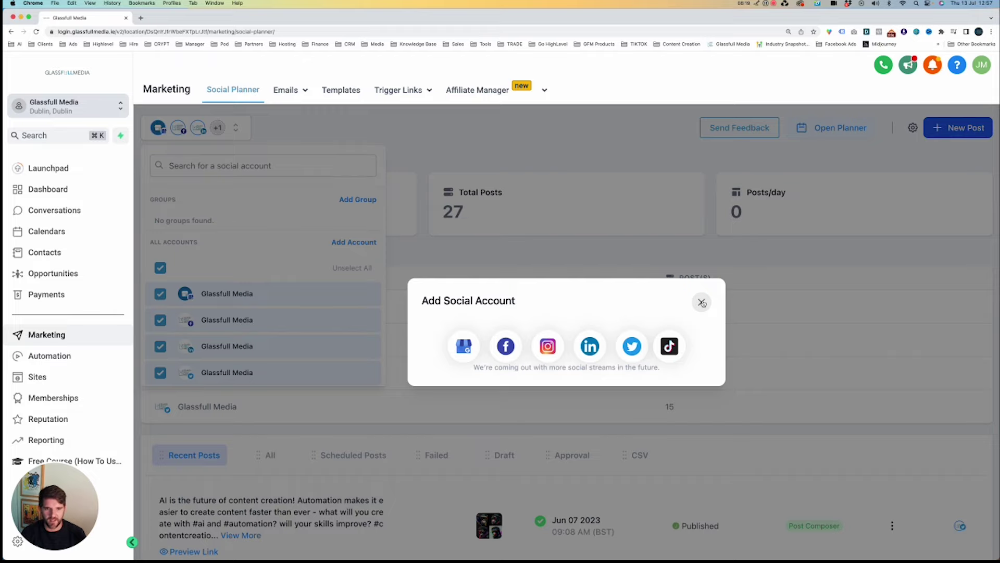
{"action": "left_click", "coordinate": [702, 302]}
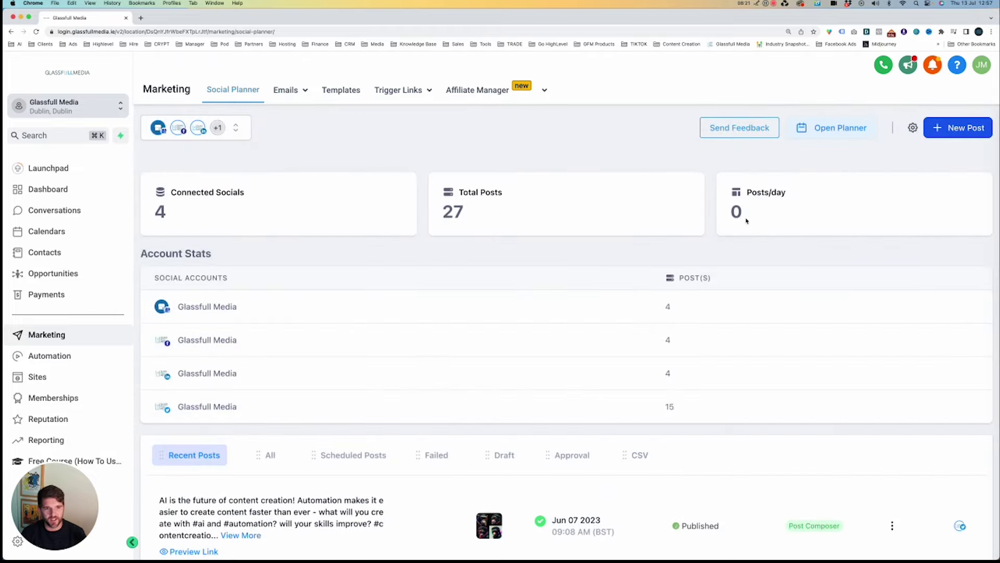
{"action": "scroll", "coordinate": [290, 246], "scroll_direction": "down", "scroll_amount": 3}
{"action": "scroll", "coordinate": [733, 341], "scroll_direction": "down", "scroll_amount": 3}
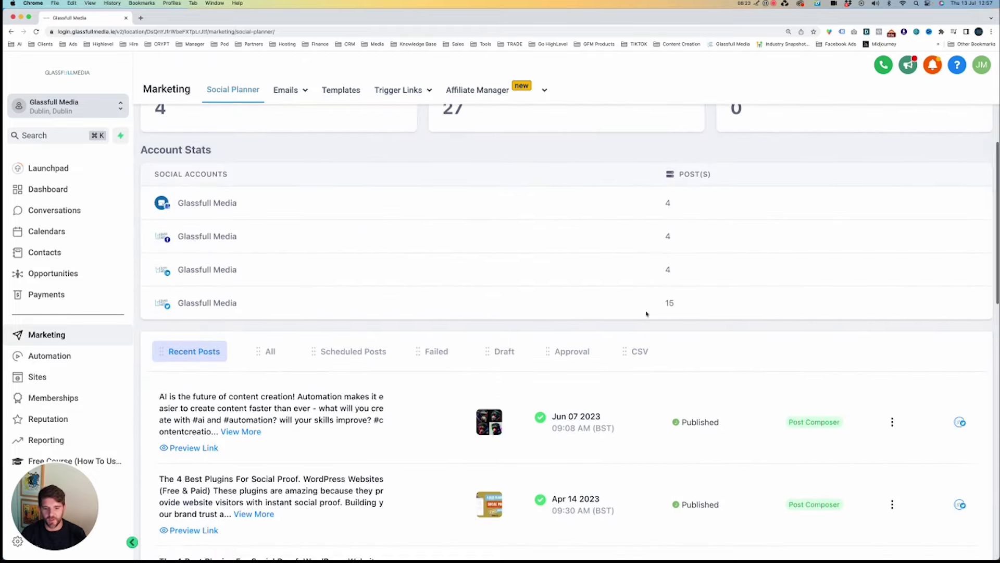
{"action": "scroll", "coordinate": [752, 342], "scroll_direction": "down", "scroll_amount": 8}
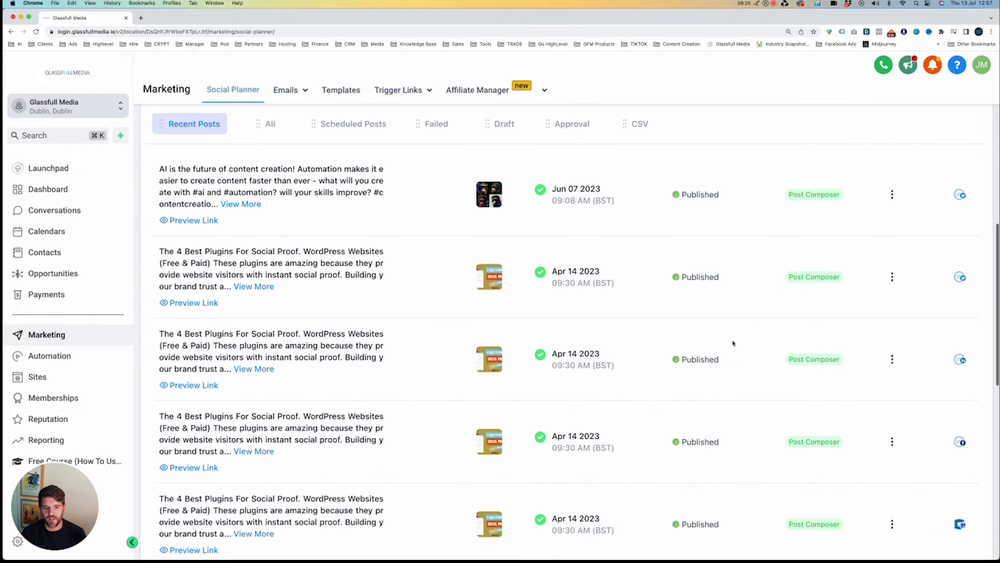
{"action": "scroll", "coordinate": [729, 349], "scroll_direction": "down", "scroll_amount": 2}
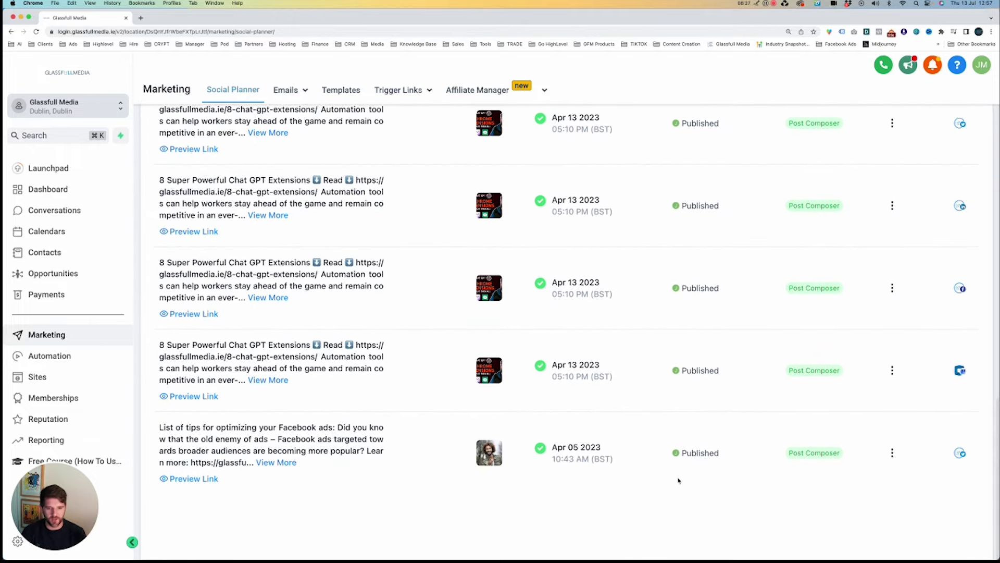
{"action": "scroll", "coordinate": [692, 263], "scroll_direction": "up", "scroll_amount": 2}
{"action": "scroll", "coordinate": [693, 263], "scroll_direction": "up", "scroll_amount": 10}
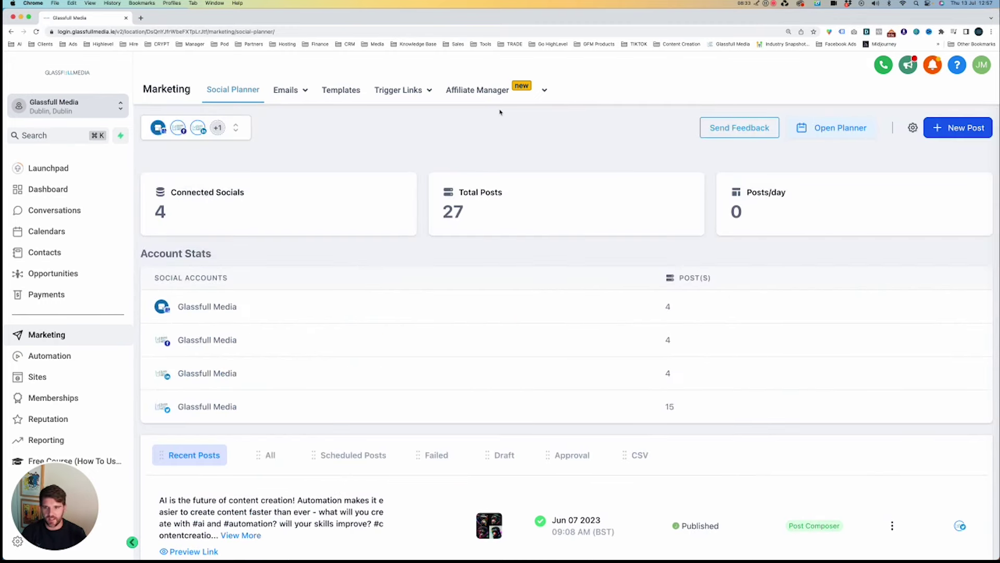
{"action": "scroll", "coordinate": [652, 446], "scroll_direction": "down", "scroll_amount": 4}
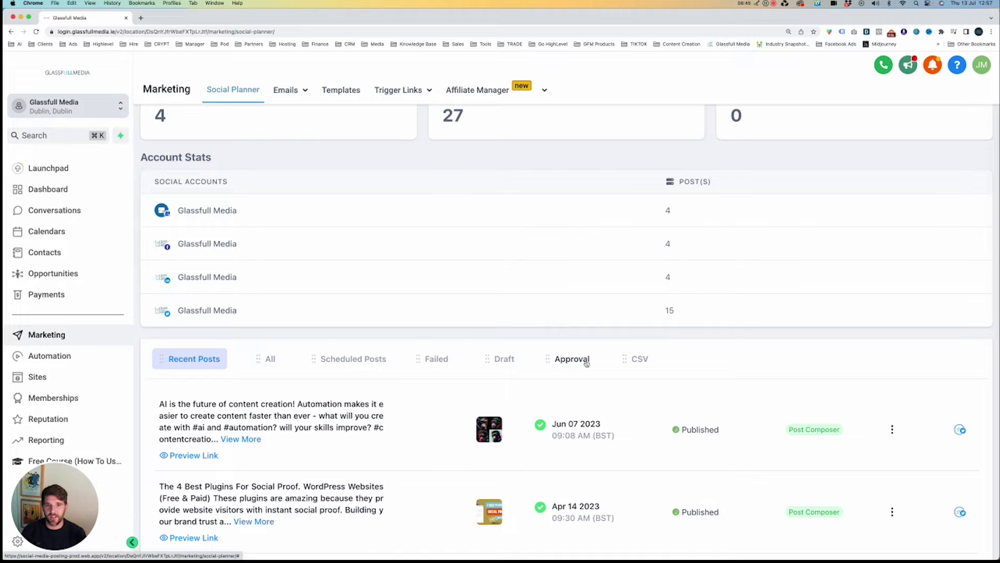
{"action": "scroll", "coordinate": [719, 377], "scroll_direction": "down", "scroll_amount": 2}
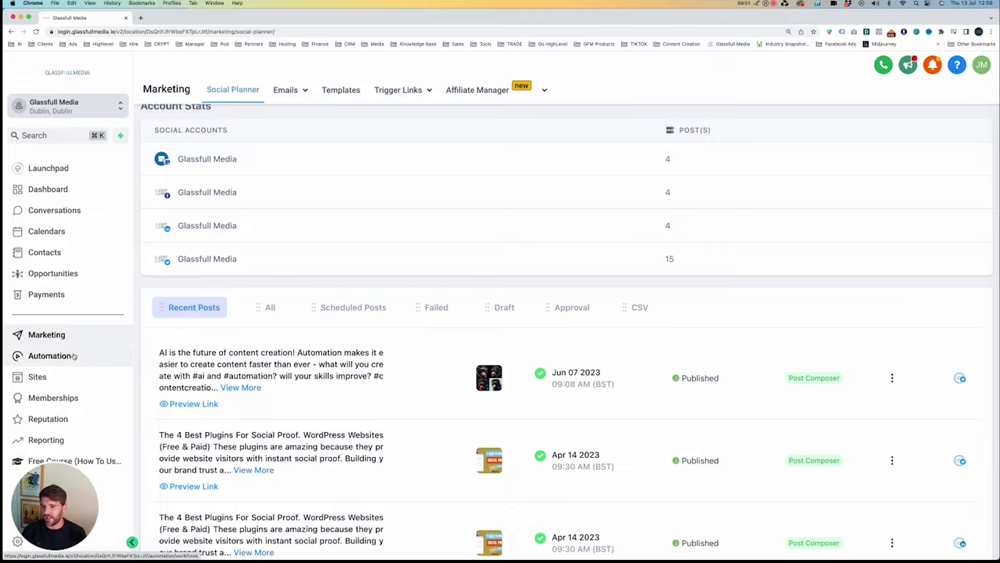
Open Automation's Workflow List and scroll through workflows such as (step 1) FB Lead - SAAS.
{"action": "left_click", "coordinate": [49, 355]}
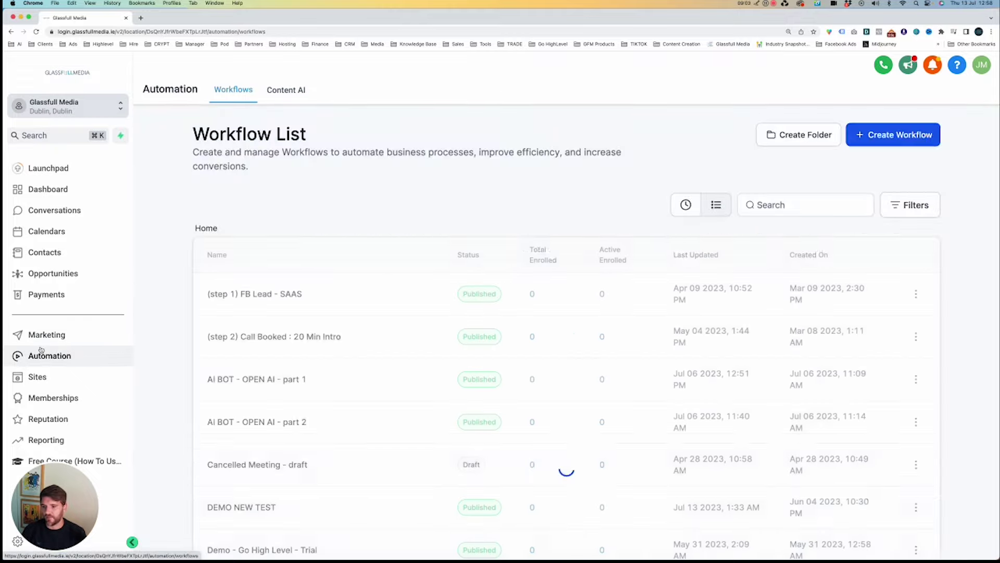
{"action": "scroll", "coordinate": [355, 331], "scroll_direction": "down", "scroll_amount": 5}
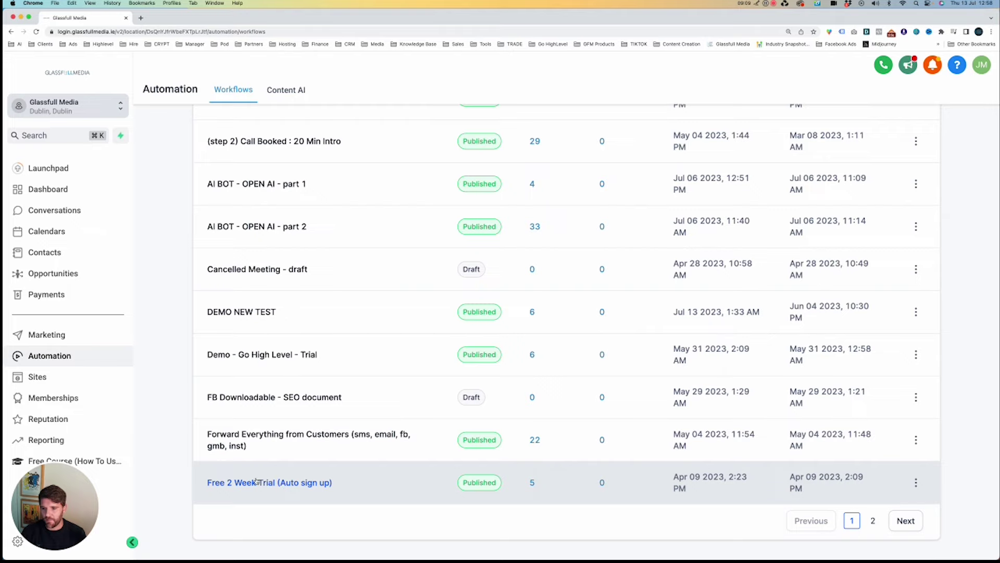
{"action": "scroll", "coordinate": [281, 483], "scroll_direction": "up", "scroll_amount": 2}
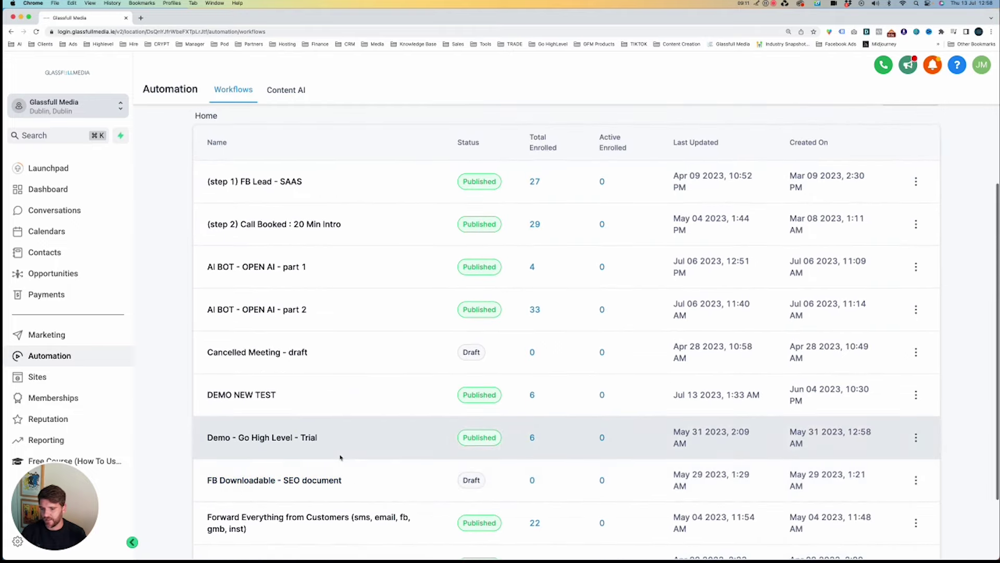
{"action": "scroll", "coordinate": [323, 461], "scroll_direction": "down", "scroll_amount": 2}
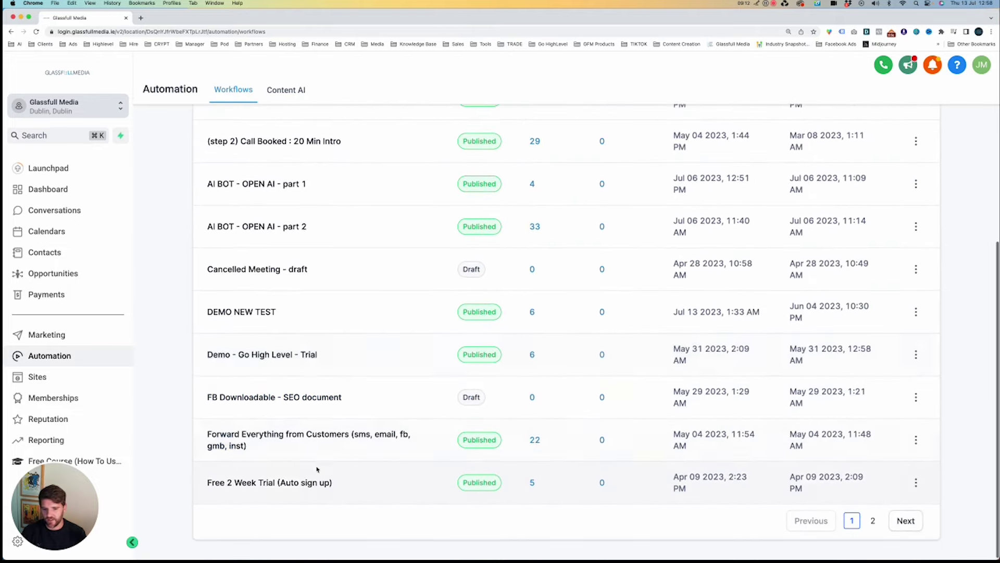
Open the Forward Everything from Customers workflow's second Internal Notification step and review its message body.
{"action": "left_click", "coordinate": [321, 435]}
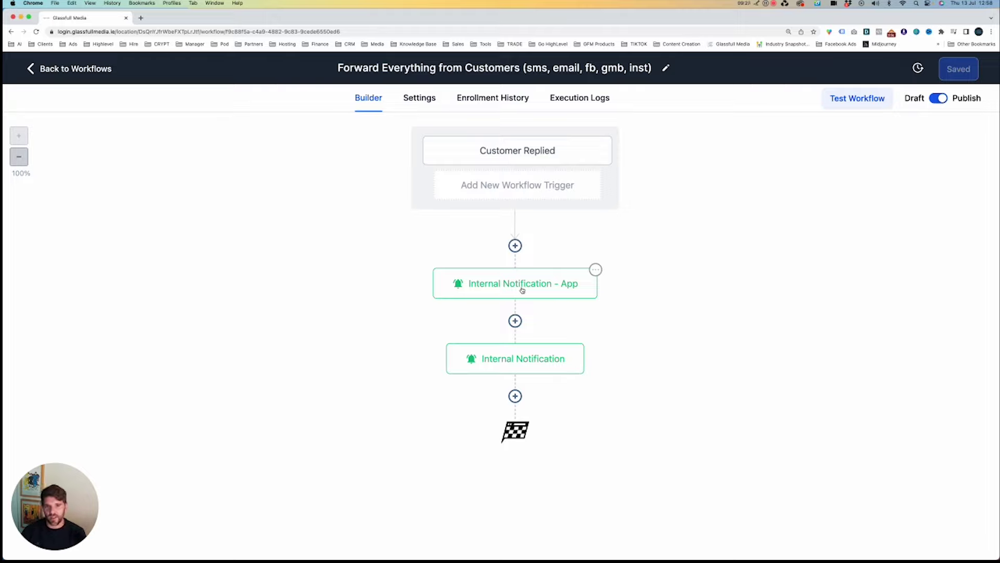
{"action": "left_click", "coordinate": [501, 369]}
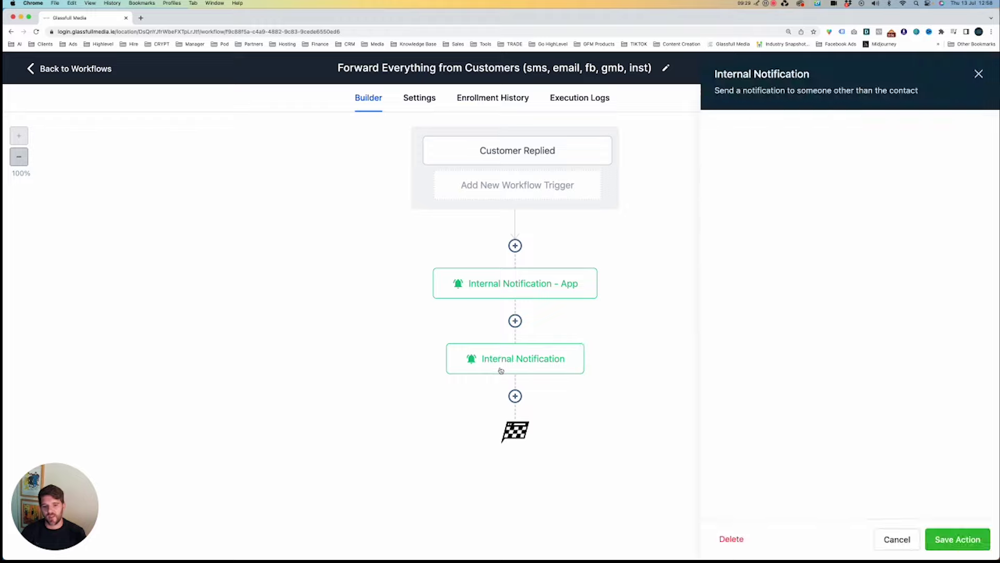
{"action": "scroll", "coordinate": [770, 250], "scroll_direction": "down", "scroll_amount": 6}
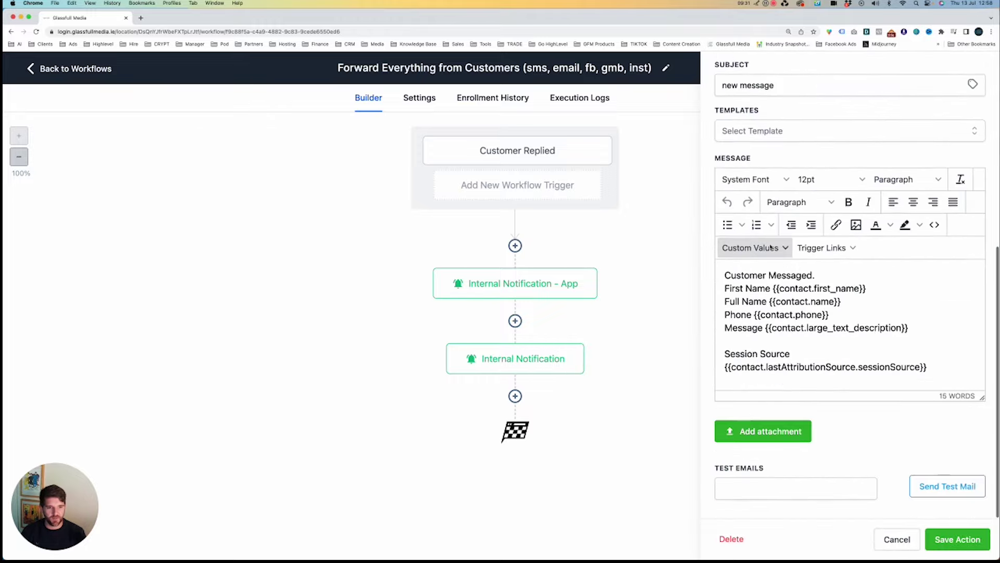
{"action": "left_click_drag", "start_coordinate": [725, 275], "coordinate": [949, 373]}
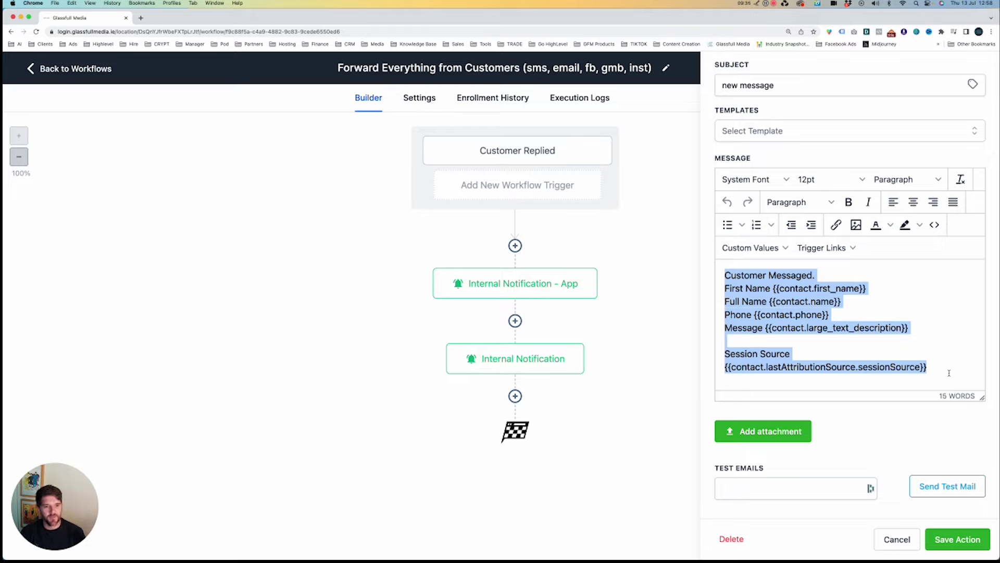
{"action": "scroll", "coordinate": [949, 373], "scroll_direction": "up", "scroll_amount": 1}
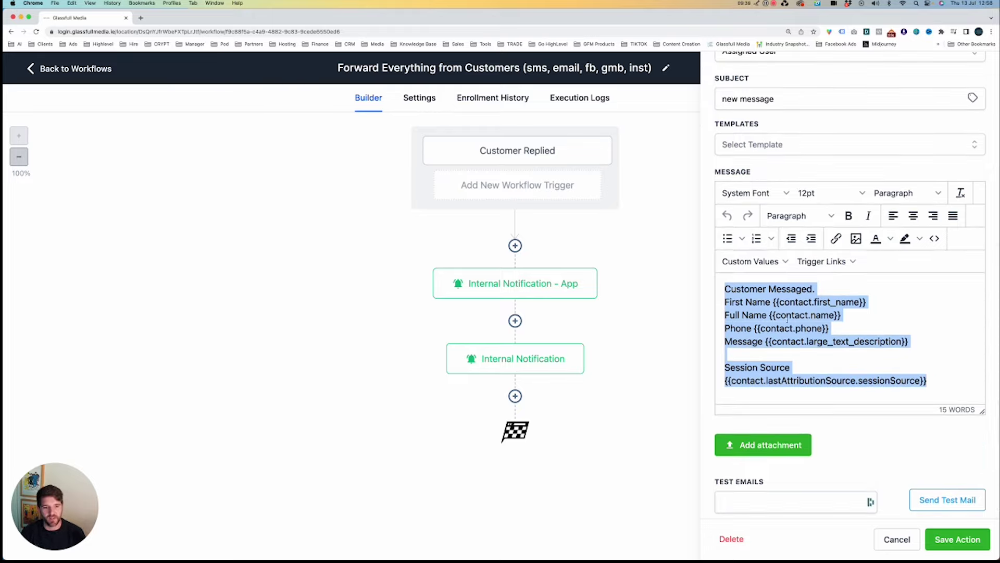
{"action": "left_click", "coordinate": [741, 315]}
Inspect the Session Source merge field, then cancel the step and return to the Workflow List.
{"action": "left_click_drag", "start_coordinate": [724, 366], "coordinate": [946, 381]}
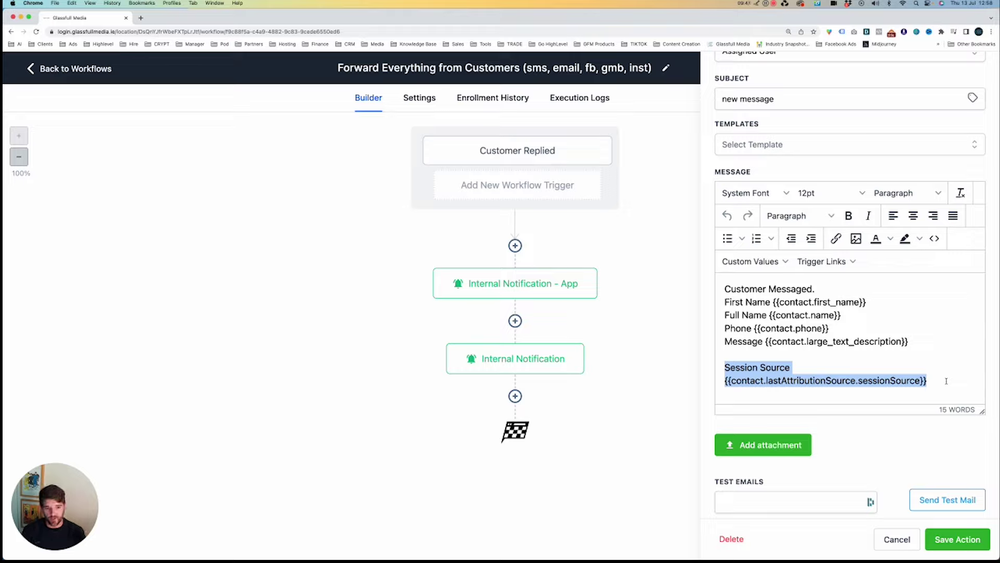
{"action": "left_click_drag", "start_coordinate": [928, 381], "coordinate": [725, 380]}
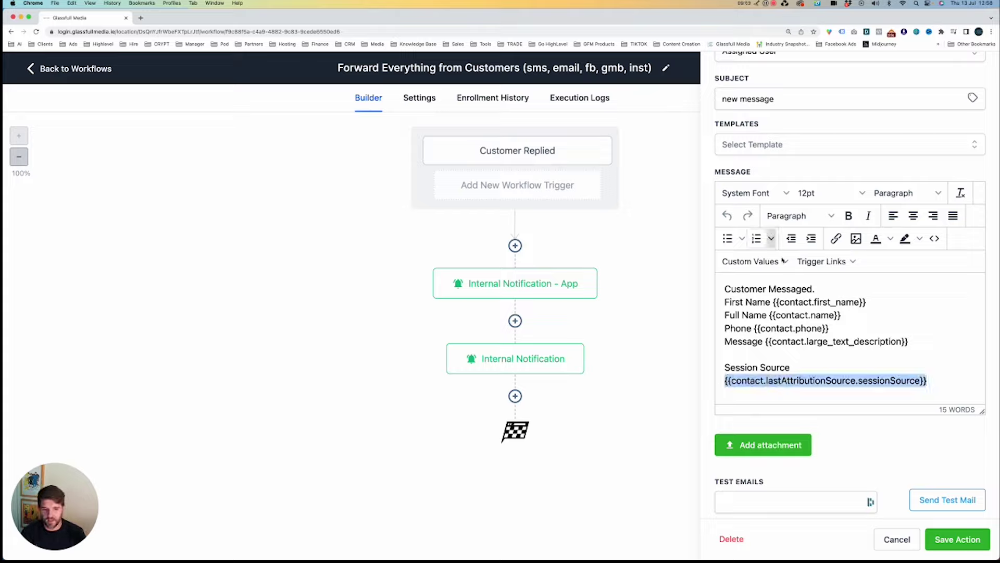
{"action": "scroll", "coordinate": [884, 458], "scroll_direction": "down", "scroll_amount": 1}
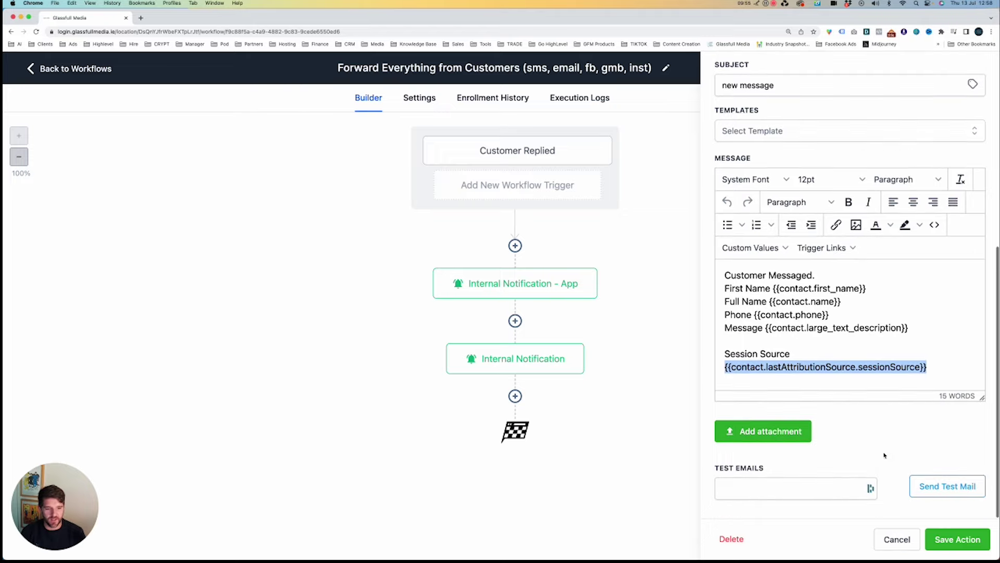
{"action": "left_click", "coordinate": [787, 483]}
{"action": "left_click", "coordinate": [887, 538]}
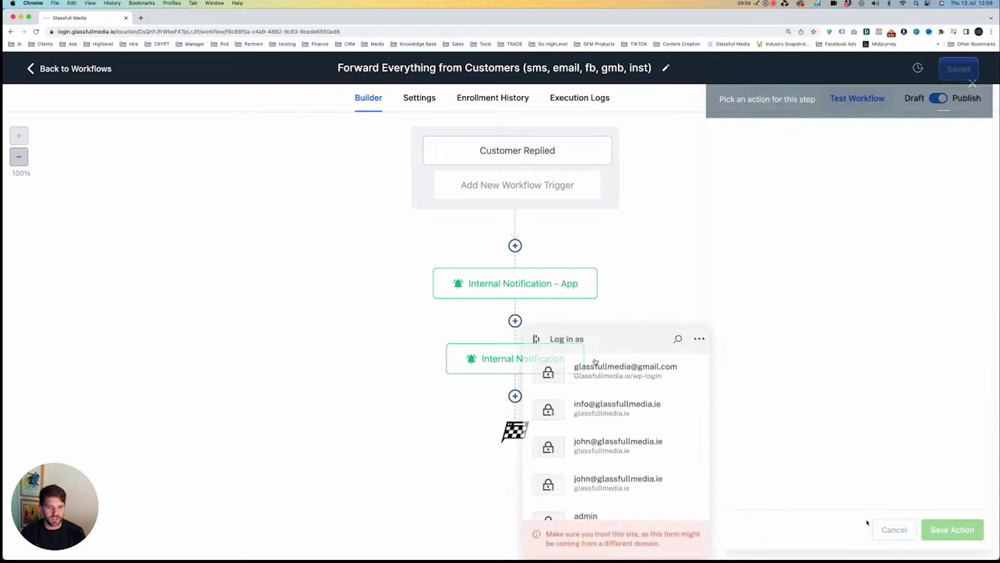
{"action": "left_click", "coordinate": [66, 71]}
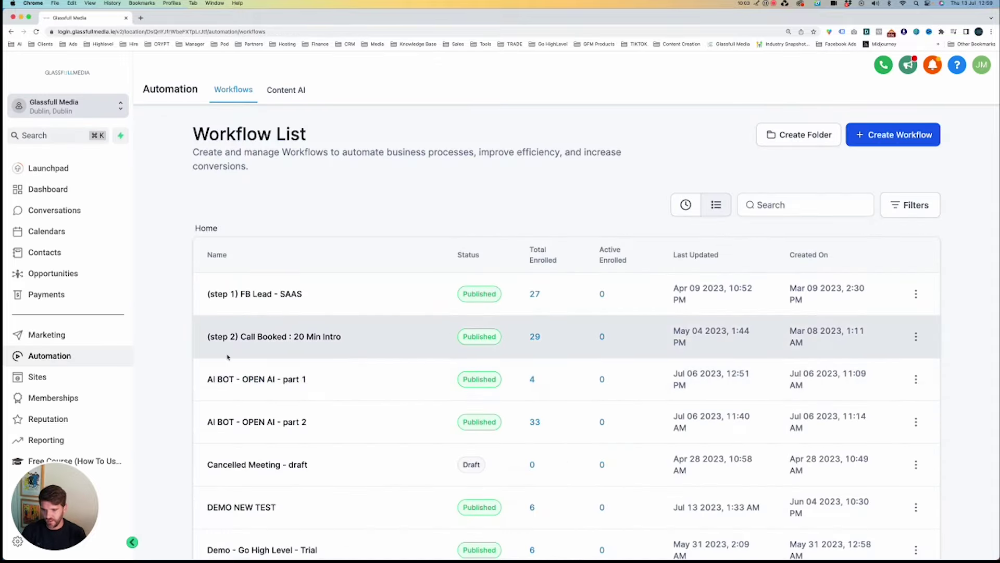
Find and open the '(step 2) Call Booked : 20 Min Intro' workflow.
{"action": "scroll", "coordinate": [274, 348], "scroll_direction": "down", "scroll_amount": 2}
{"action": "scroll", "coordinate": [274, 347], "scroll_direction": "down", "scroll_amount": 1}
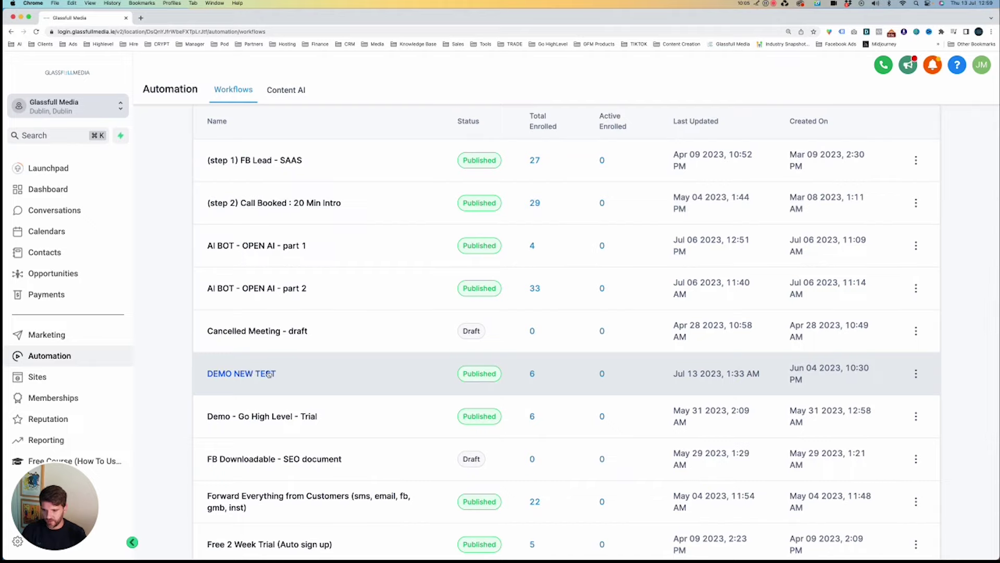
{"action": "scroll", "coordinate": [269, 374], "scroll_direction": "down", "scroll_amount": 1}
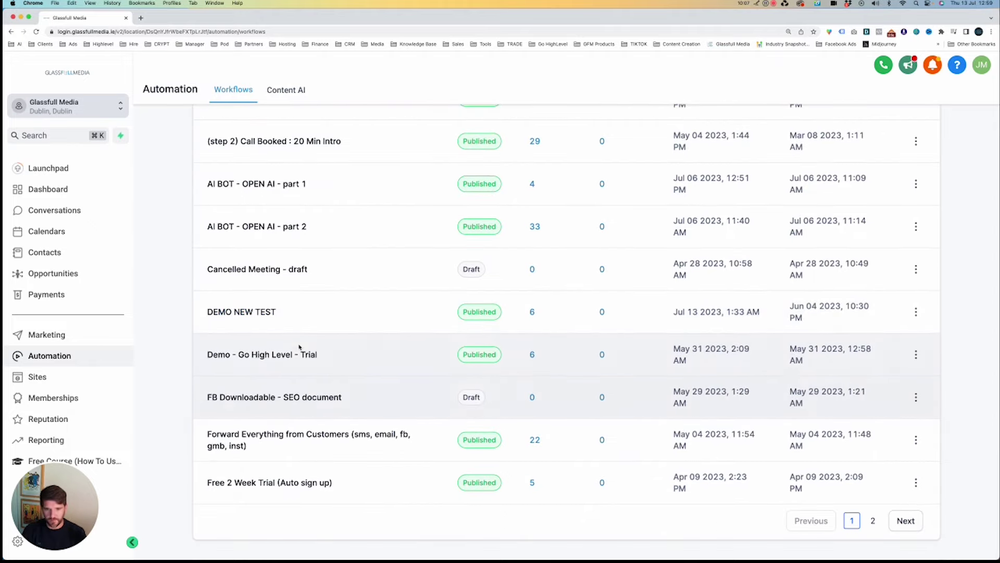
{"action": "scroll", "coordinate": [297, 225], "scroll_direction": "up", "scroll_amount": 1}
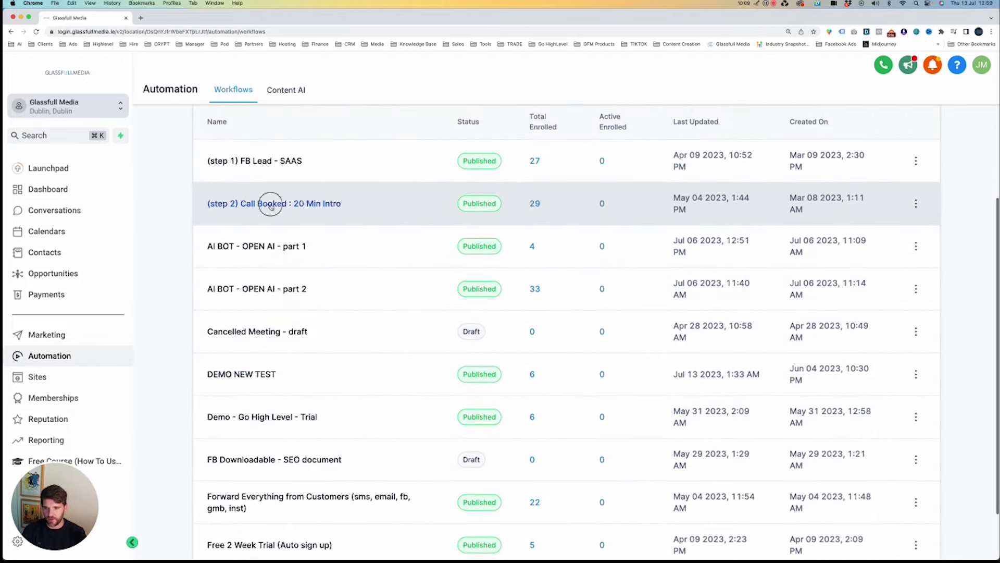
{"action": "left_click", "coordinate": [268, 202]}
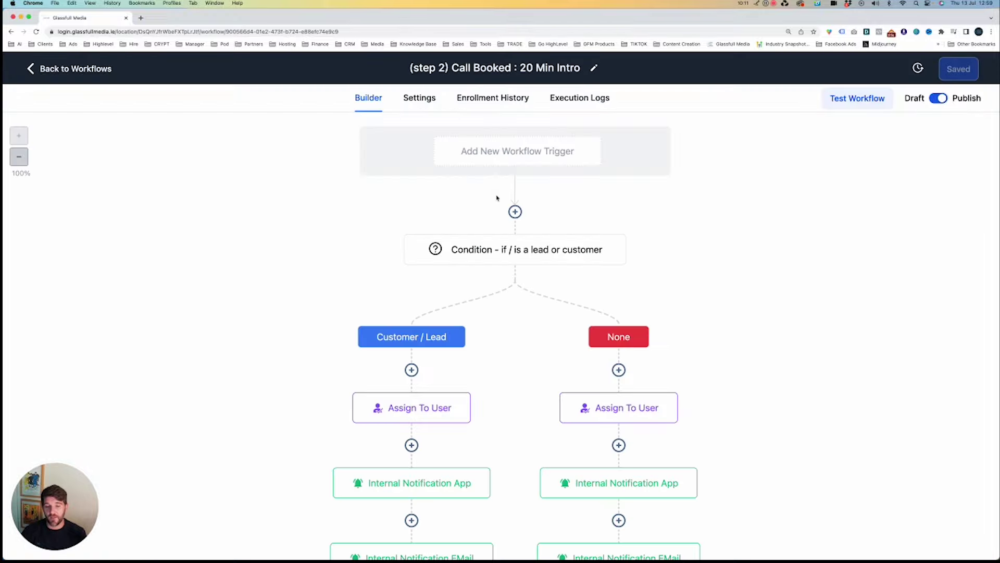
Load glassfullmedia.ie in a new browser tab.
{"action": "left_click", "coordinate": [514, 31]}
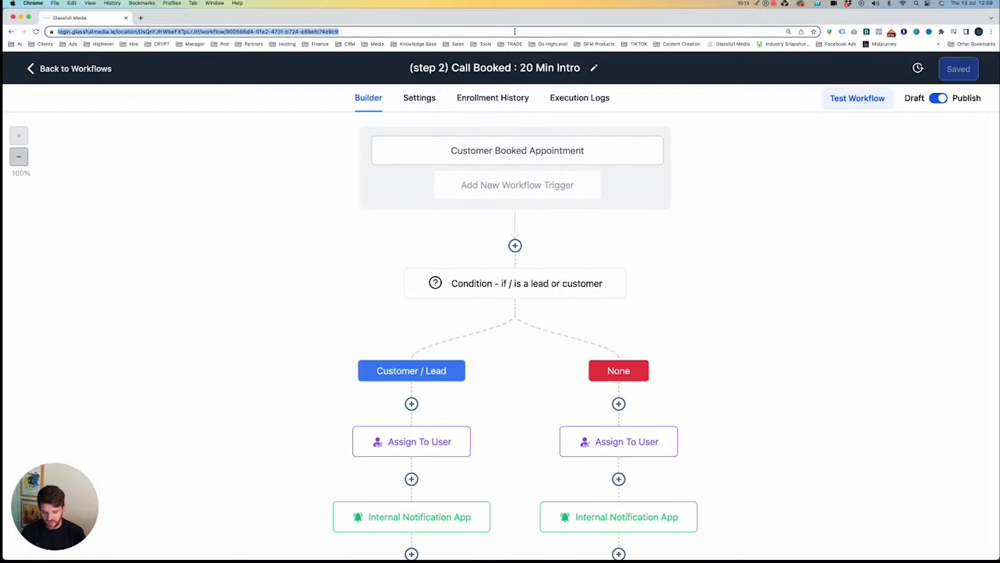
{"action": "type", "text": "glassfullmedia.ie"}
{"action": "key", "text": "alt+Return"}
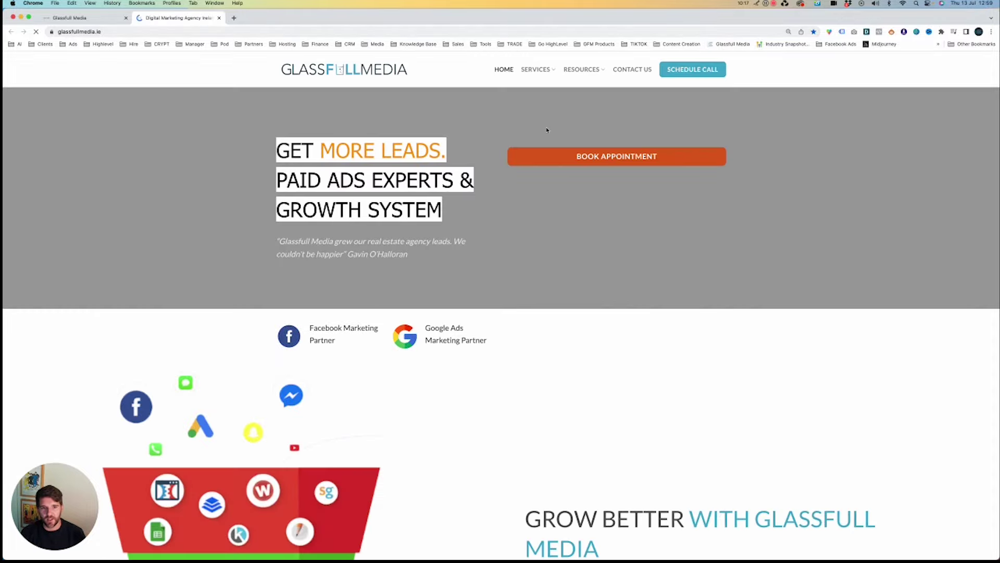
Open the 10 Min Intro Call booking page via Book Appointment and check the time zone.
{"action": "left_click", "coordinate": [518, 153]}
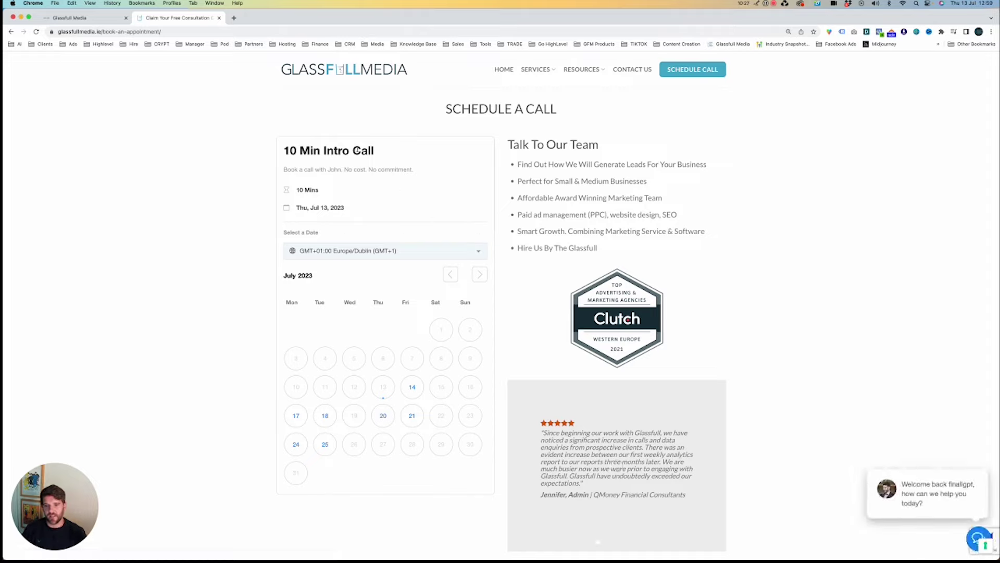
{"action": "left_click_drag", "start_coordinate": [284, 148], "coordinate": [499, 363]}
{"action": "left_click", "coordinate": [504, 339]}
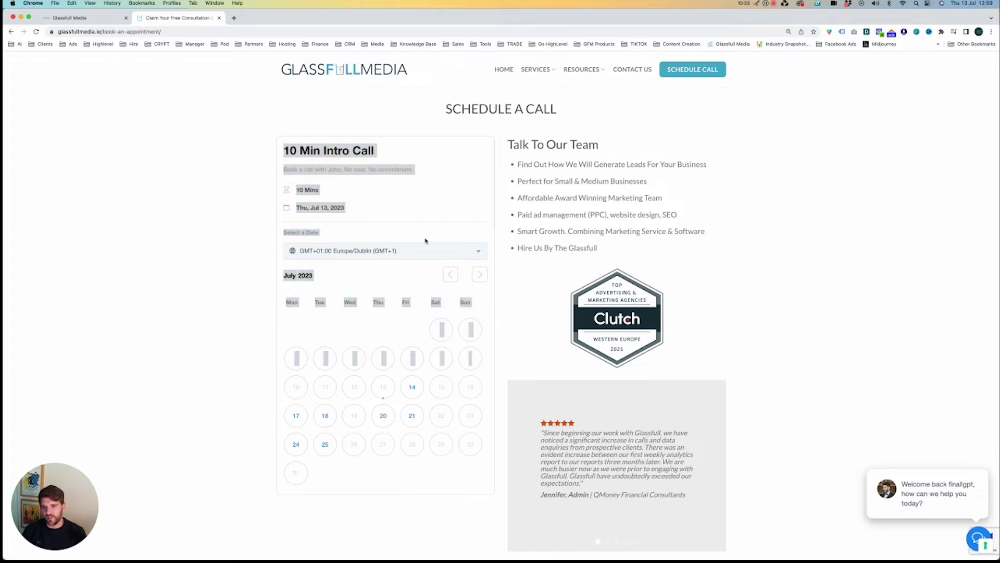
{"action": "scroll", "coordinate": [425, 240], "scroll_direction": "down", "scroll_amount": 1}
{"action": "left_click", "coordinate": [415, 220]}
{"action": "left_click", "coordinate": [426, 207]}
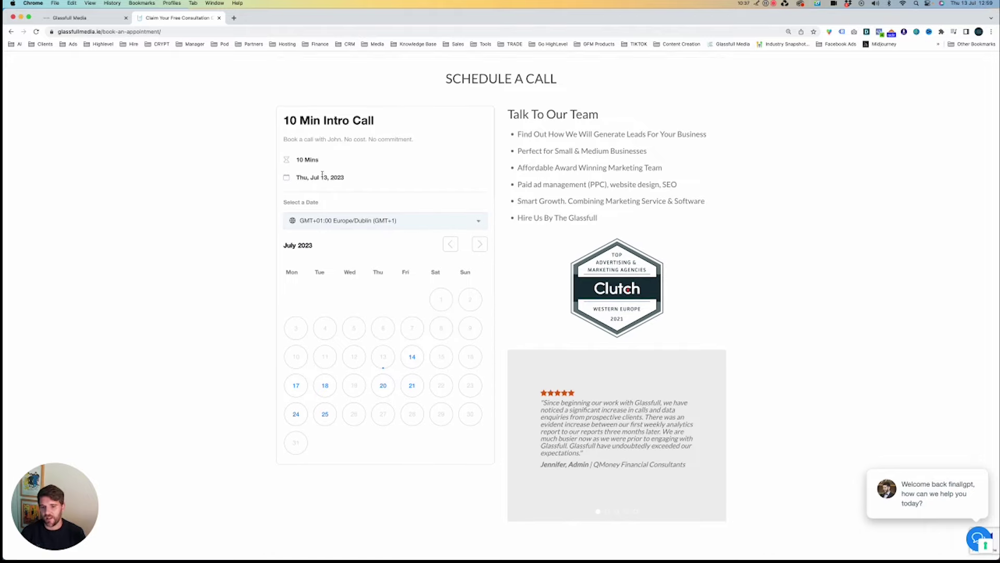
Book Tue, Jul 18 at 02:30 PM and submit the autofilled booking form.
{"action": "left_click", "coordinate": [317, 390]}
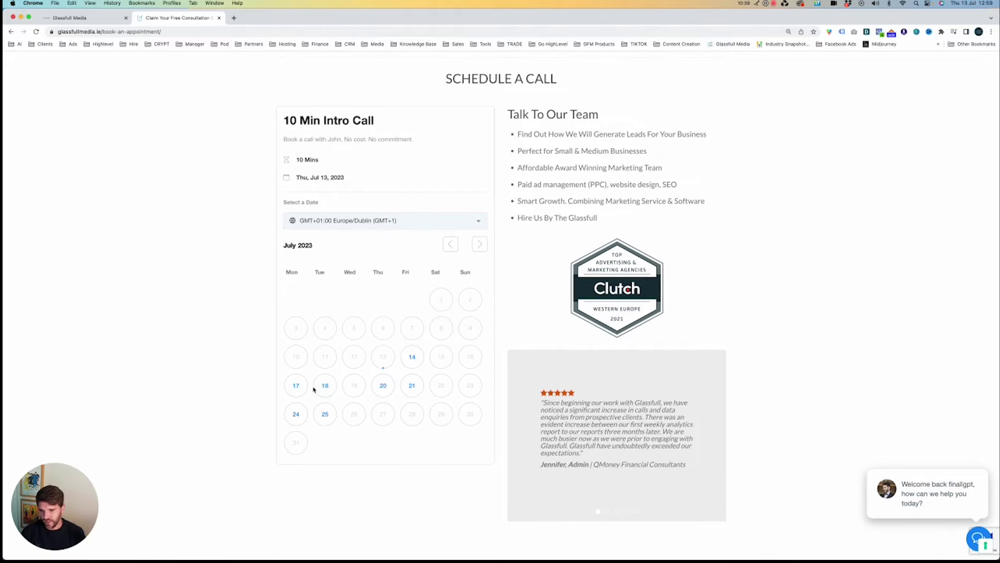
{"action": "left_click", "coordinate": [321, 388]}
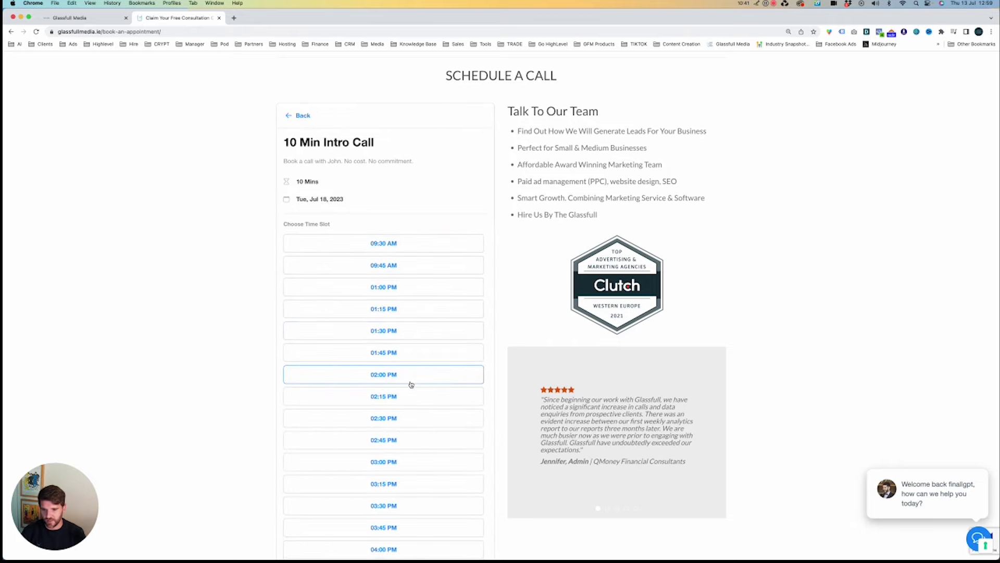
{"action": "scroll", "coordinate": [415, 375], "scroll_direction": "down", "scroll_amount": 3}
{"action": "left_click", "coordinate": [426, 359]}
{"action": "left_click", "coordinate": [442, 354]}
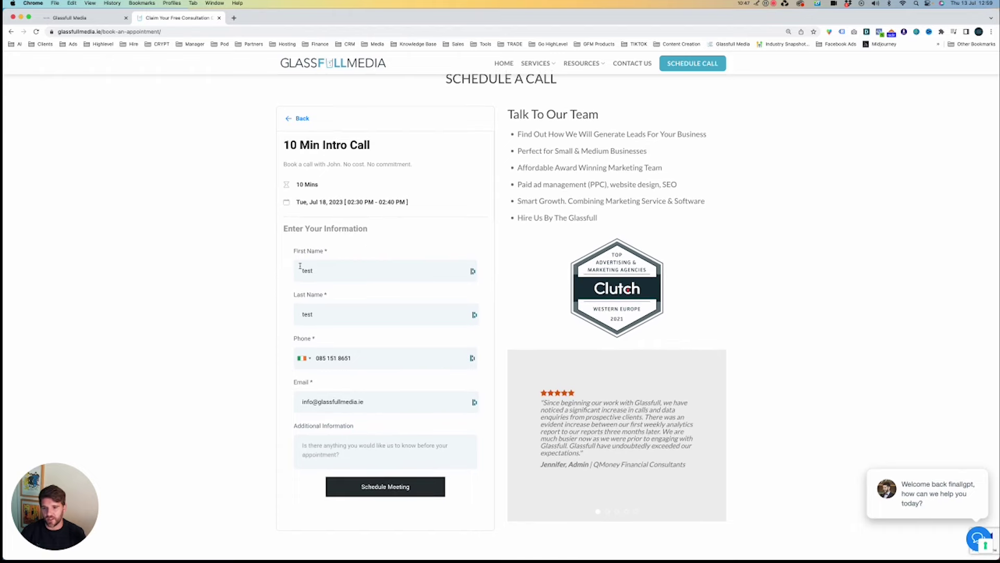
{"action": "left_click", "coordinate": [333, 270]}
{"action": "left_click", "coordinate": [418, 456]}
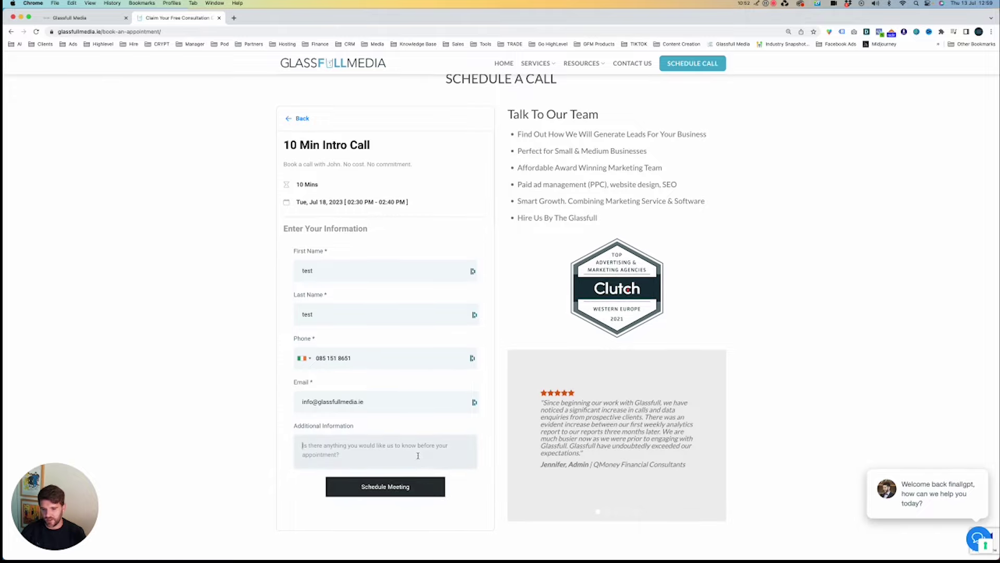
{"action": "left_click", "coordinate": [399, 484]}
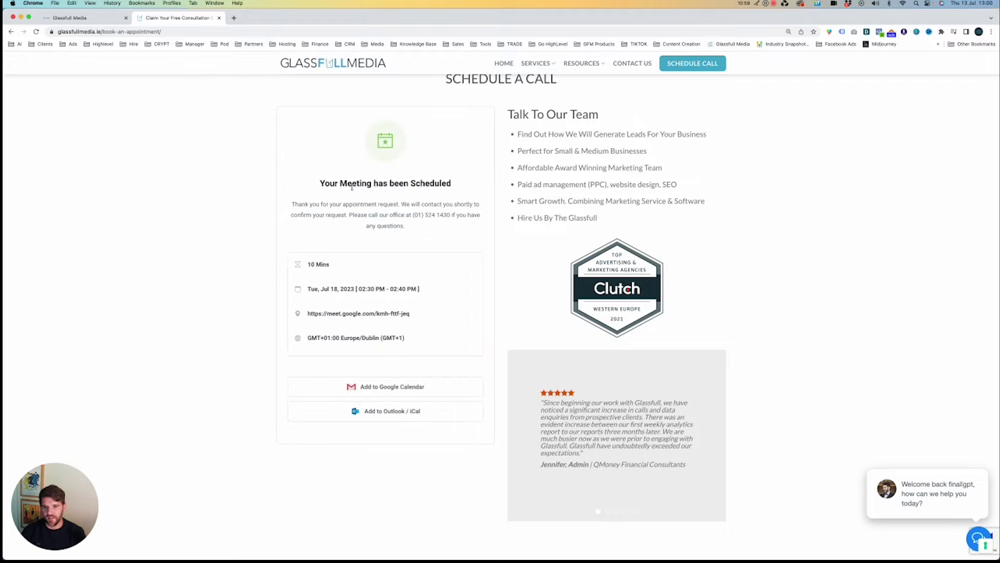
Review the meeting confirmation, duration, date and link, then return to the 20 Min Intro workflow tab.
{"action": "left_click_drag", "start_coordinate": [329, 185], "coordinate": [435, 241]}
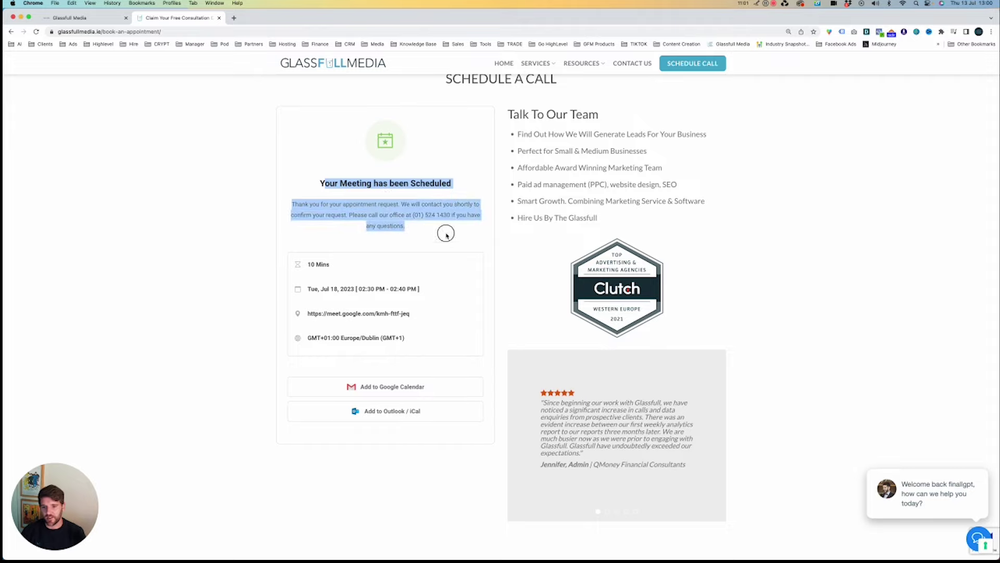
{"action": "left_click", "coordinate": [316, 254]}
{"action": "left_click_drag", "start_coordinate": [297, 257], "coordinate": [424, 322]}
{"action": "left_click", "coordinate": [424, 333]}
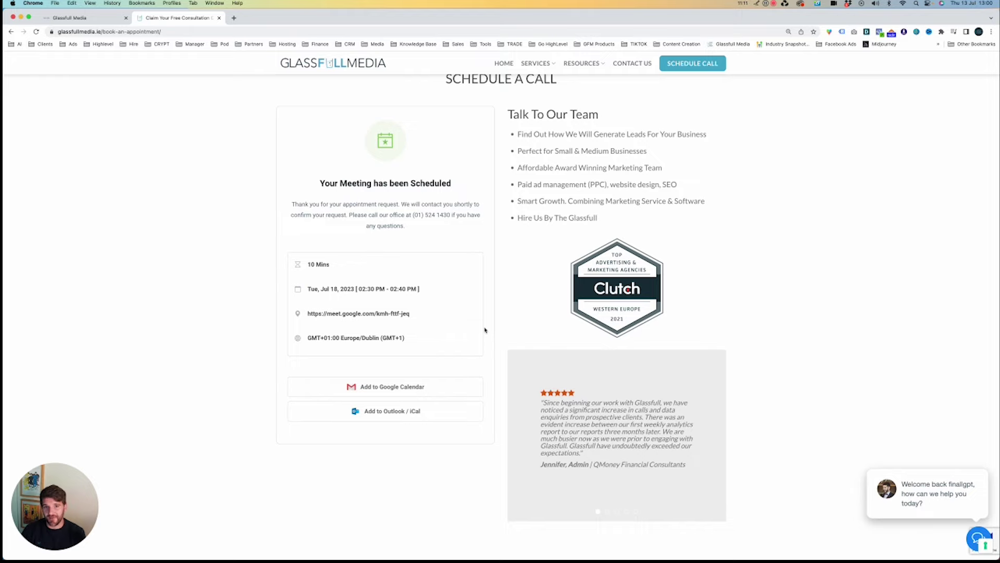
{"action": "left_click", "coordinate": [96, 19]}
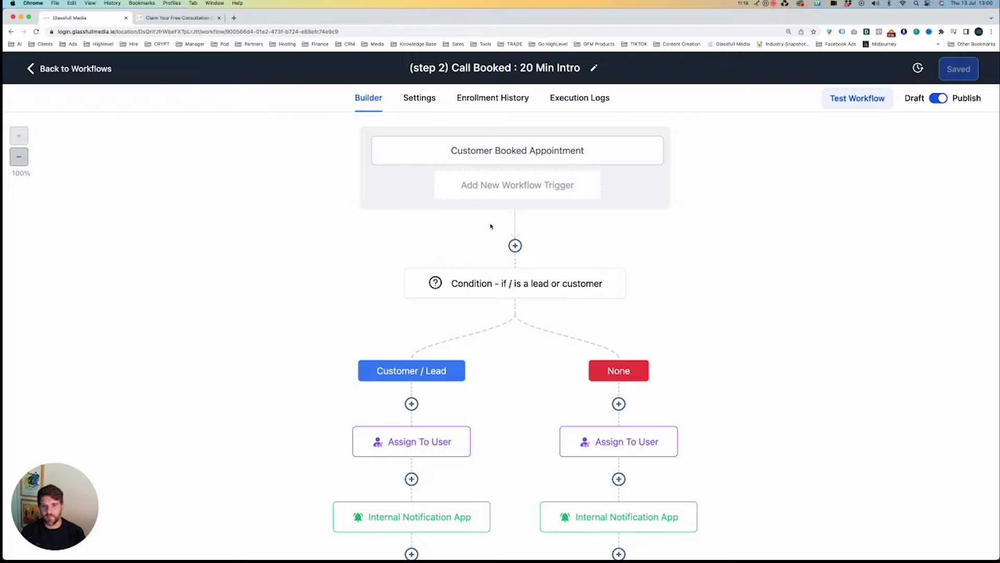
{"action": "left_click", "coordinate": [464, 157]}
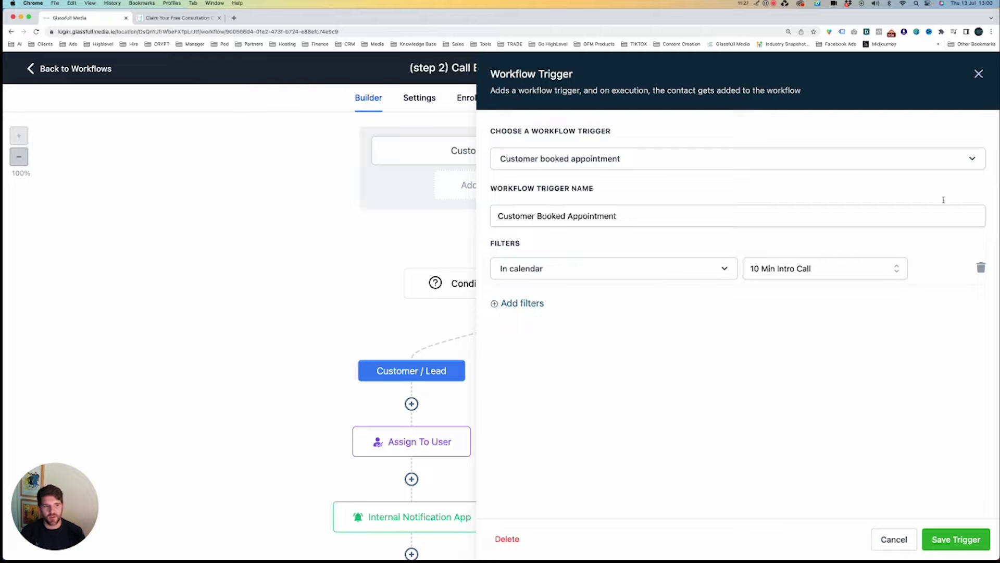
{"action": "left_click", "coordinate": [980, 74]}
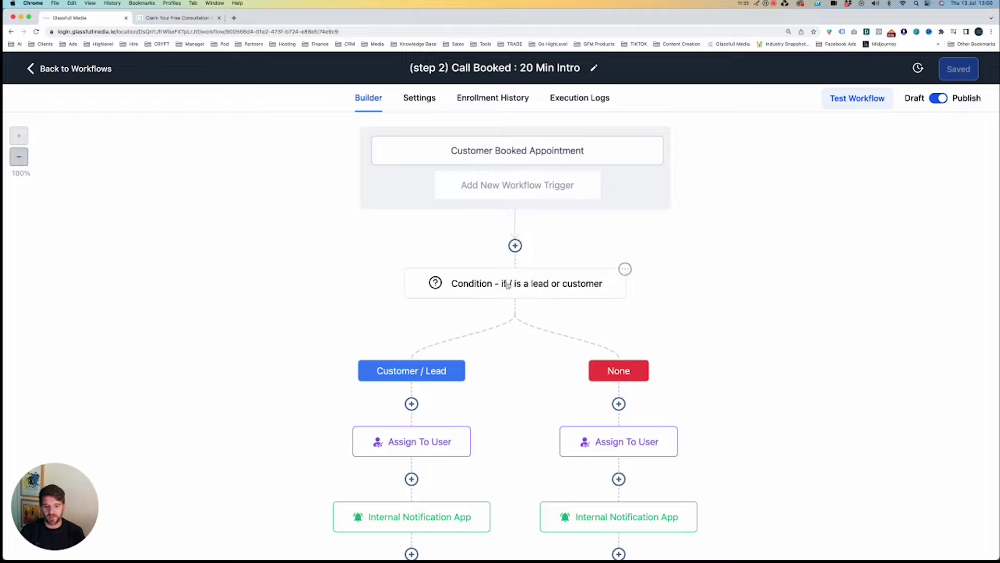
{"action": "scroll", "coordinate": [577, 370], "scroll_direction": "down", "scroll_amount": 8}
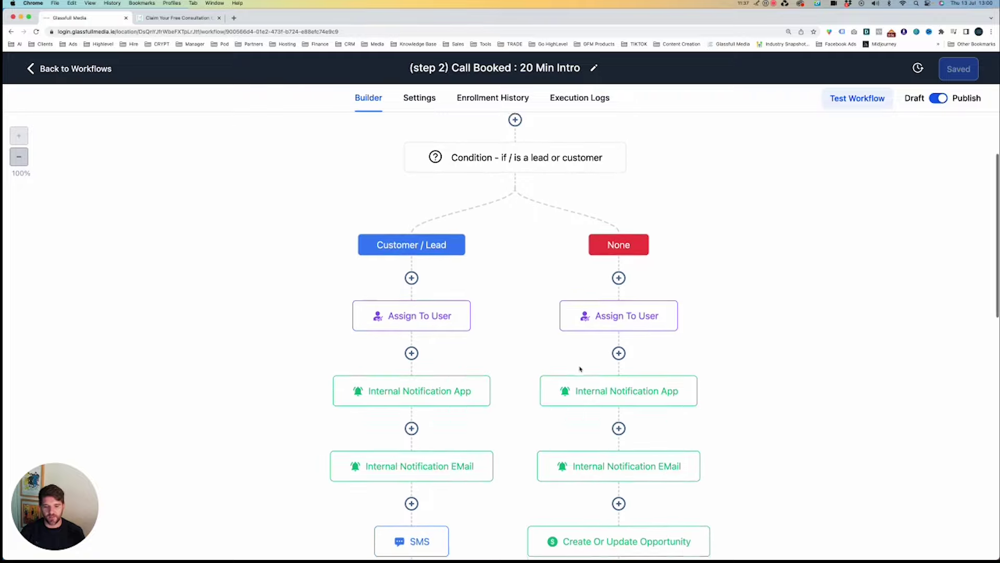
{"action": "scroll", "coordinate": [583, 367], "scroll_direction": "up", "scroll_amount": 7}
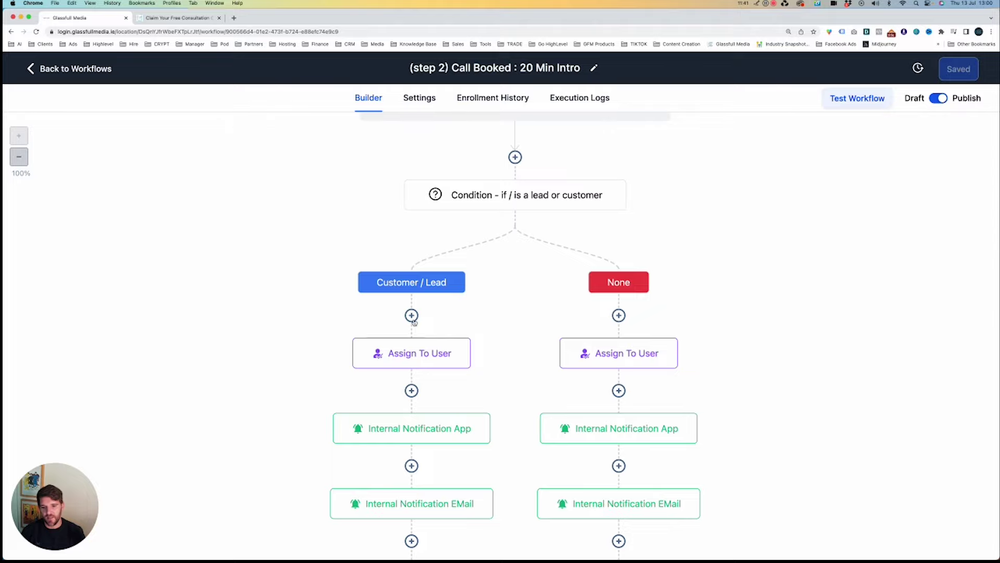
{"action": "scroll", "coordinate": [411, 315], "scroll_direction": "down", "scroll_amount": 3}
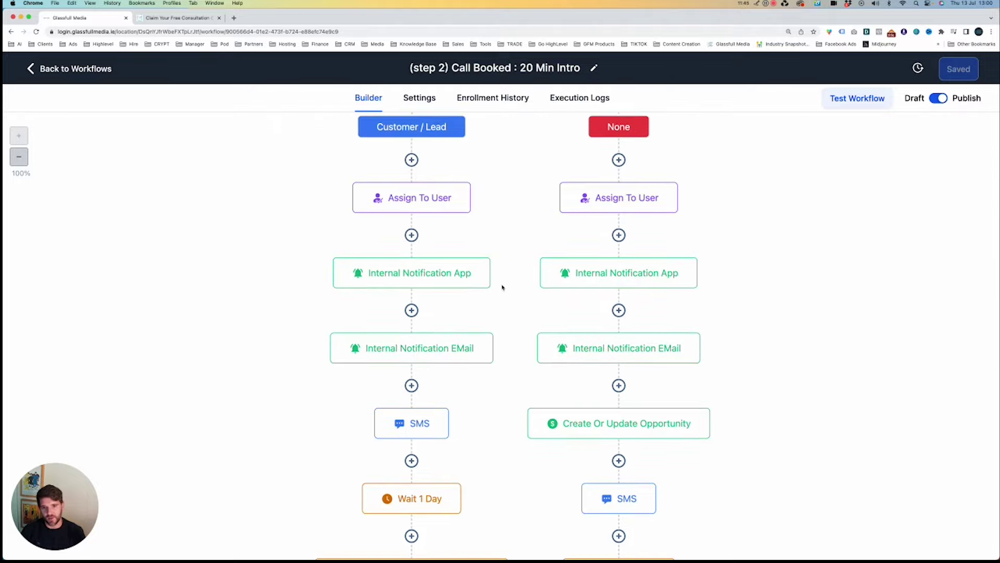
{"action": "scroll", "coordinate": [501, 284], "scroll_direction": "up", "scroll_amount": 1}
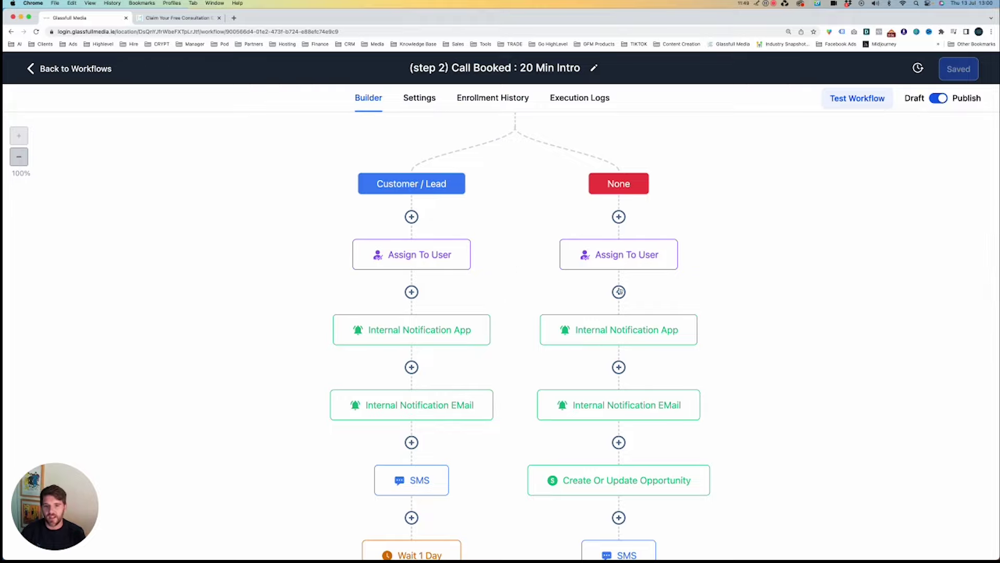
{"action": "scroll", "coordinate": [620, 260], "scroll_direction": "up", "scroll_amount": 2}
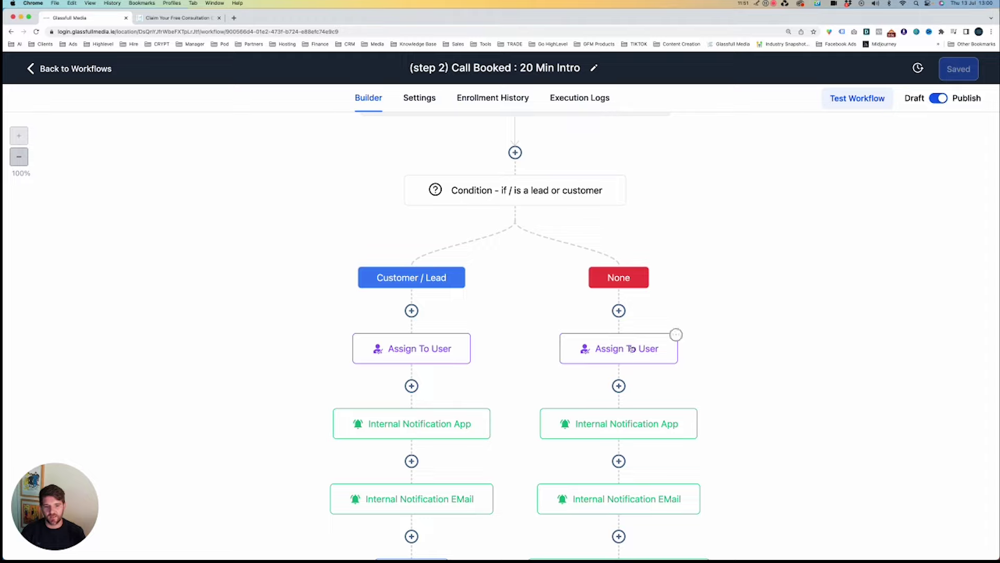
Check the None branch steps and the right branch's Internal Notification App message, closing without changes.
{"action": "left_click", "coordinate": [672, 336]}
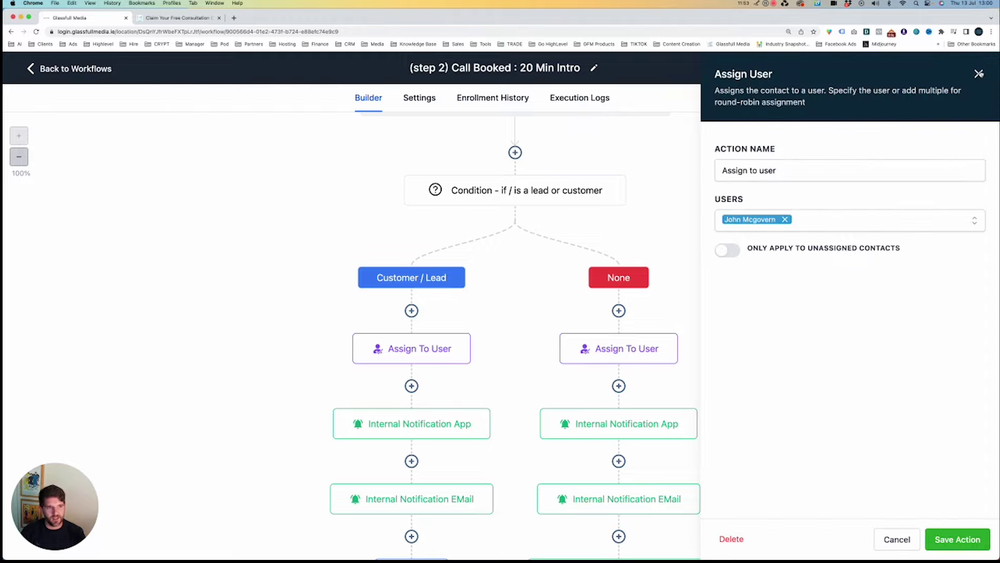
{"action": "left_click", "coordinate": [978, 73]}
{"action": "scroll", "coordinate": [754, 285], "scroll_direction": "down", "scroll_amount": 3}
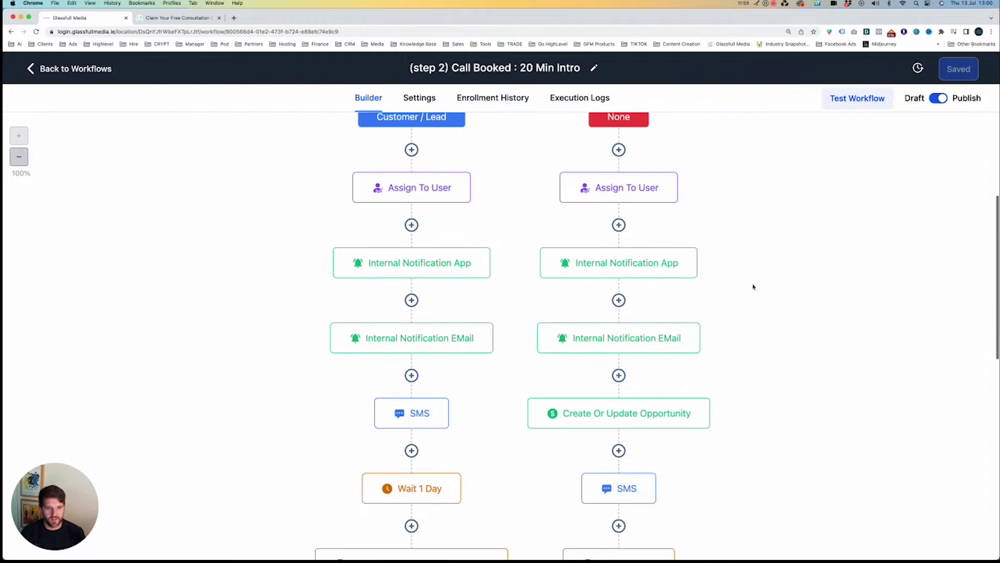
{"action": "left_click", "coordinate": [671, 261]}
{"action": "scroll", "coordinate": [814, 226], "scroll_direction": "down", "scroll_amount": 2}
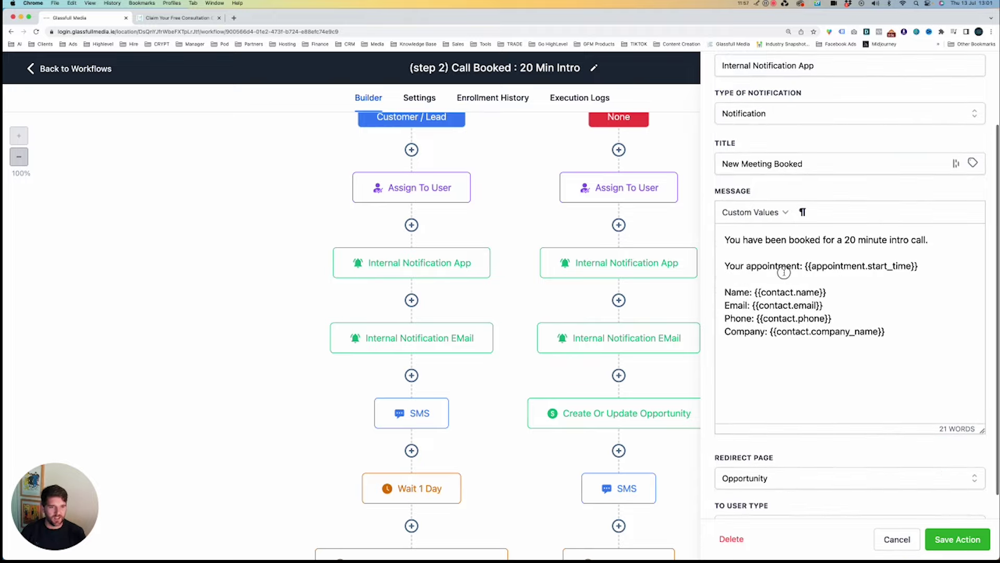
{"action": "left_click_drag", "start_coordinate": [735, 240], "coordinate": [932, 371]}
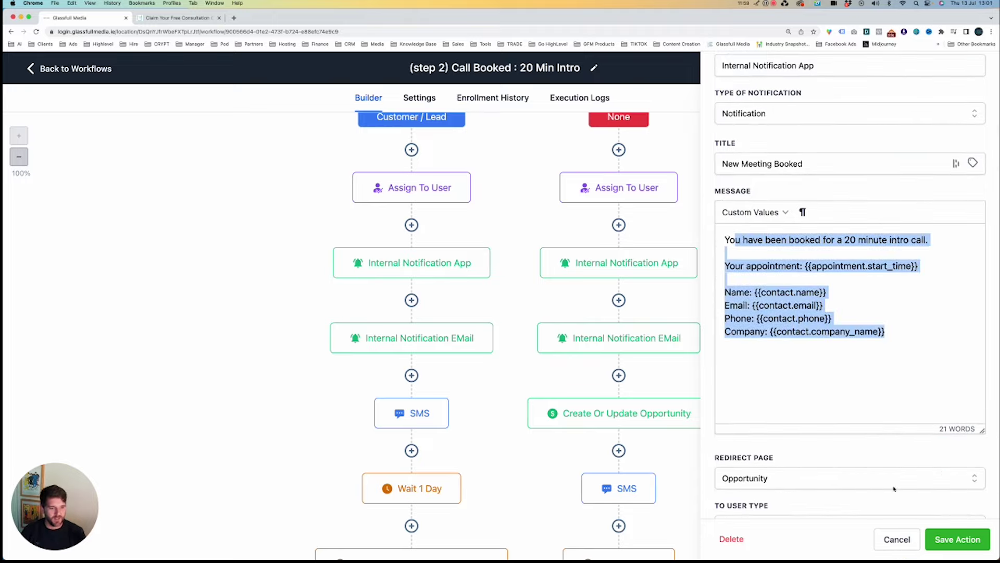
{"action": "left_click", "coordinate": [897, 540]}
Scroll through the Internal Notification EMail step's message, then close it.
{"action": "left_click", "coordinate": [661, 339]}
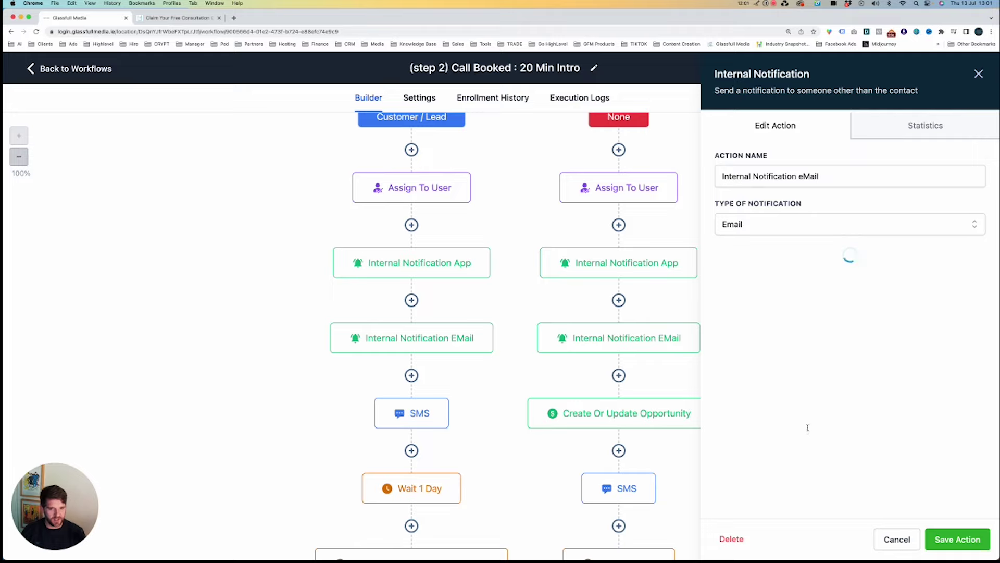
{"action": "scroll", "coordinate": [861, 388], "scroll_direction": "down", "scroll_amount": 5}
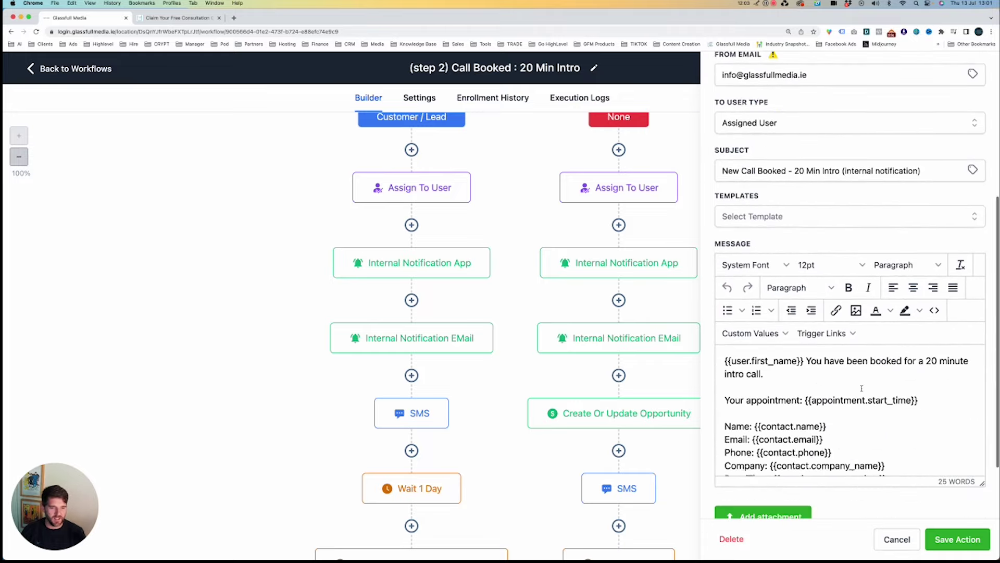
{"action": "scroll", "coordinate": [861, 388], "scroll_direction": "down", "scroll_amount": 1}
{"action": "scroll", "coordinate": [860, 380], "scroll_direction": "down", "scroll_amount": 2}
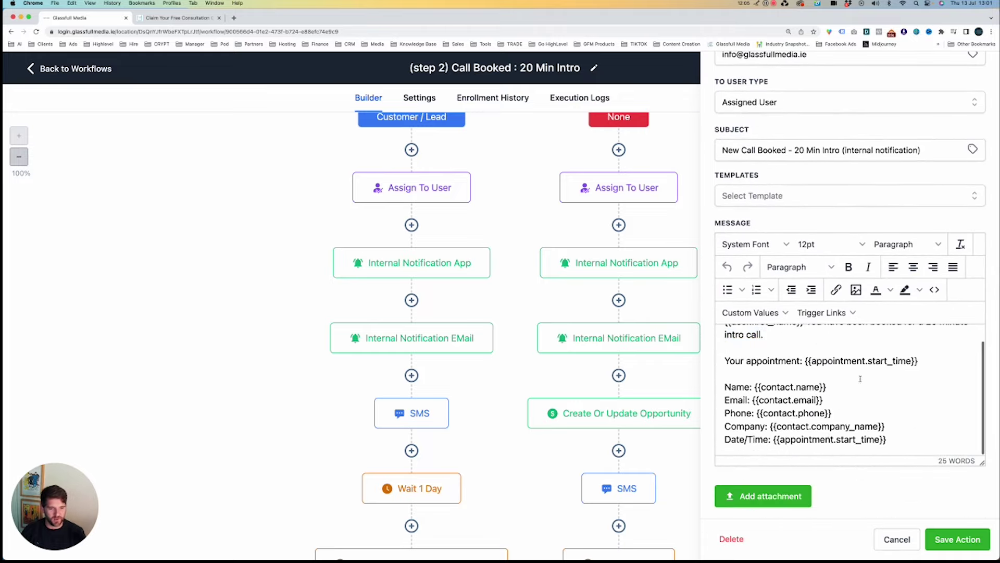
{"action": "left_click", "coordinate": [891, 538]}
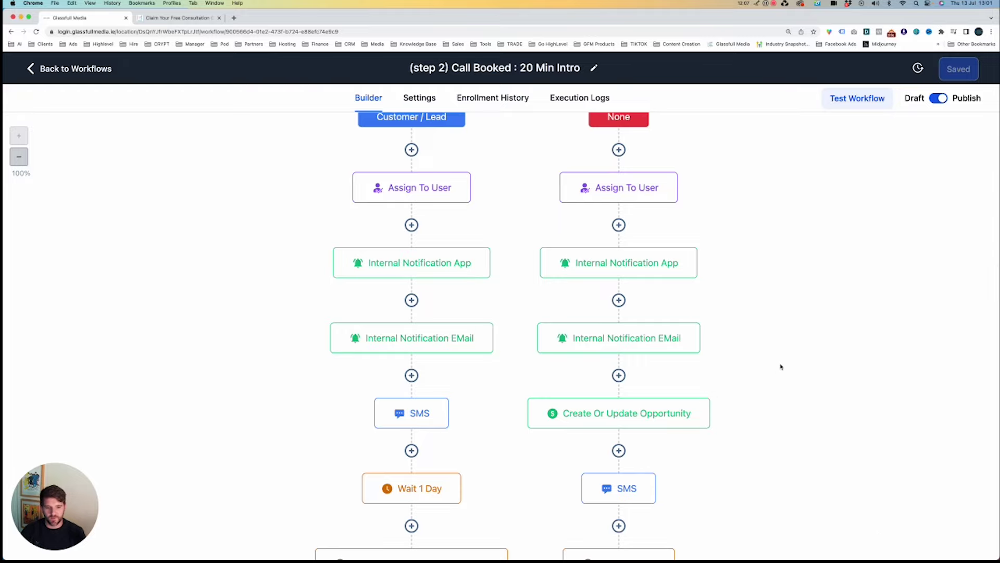
{"action": "scroll", "coordinate": [781, 367], "scroll_direction": "down", "scroll_amount": 2}
{"action": "left_click", "coordinate": [639, 384]}
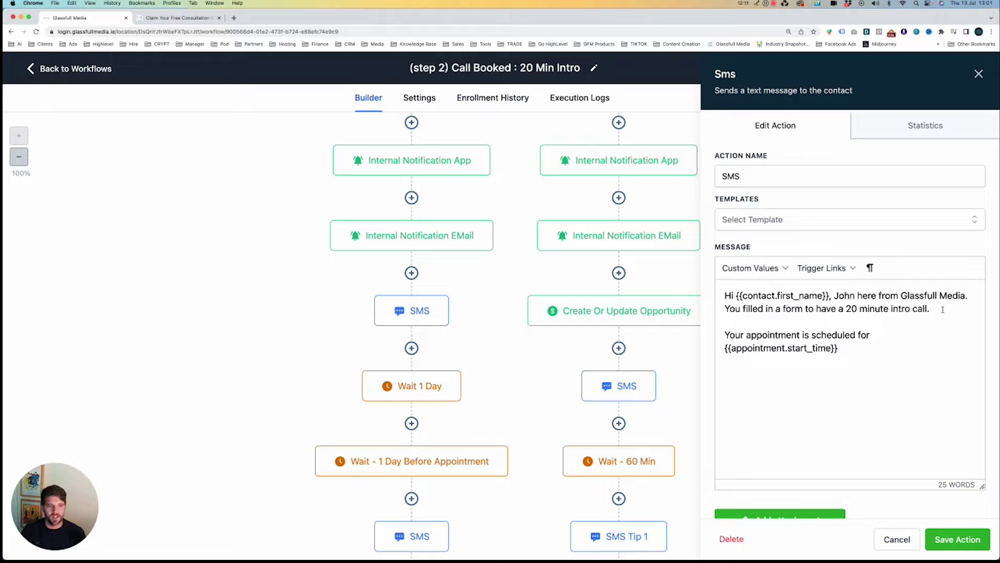
{"action": "left_click_drag", "start_coordinate": [943, 309], "coordinate": [877, 359]}
{"action": "left_click", "coordinate": [880, 360]}
{"action": "left_click", "coordinate": [896, 540]}
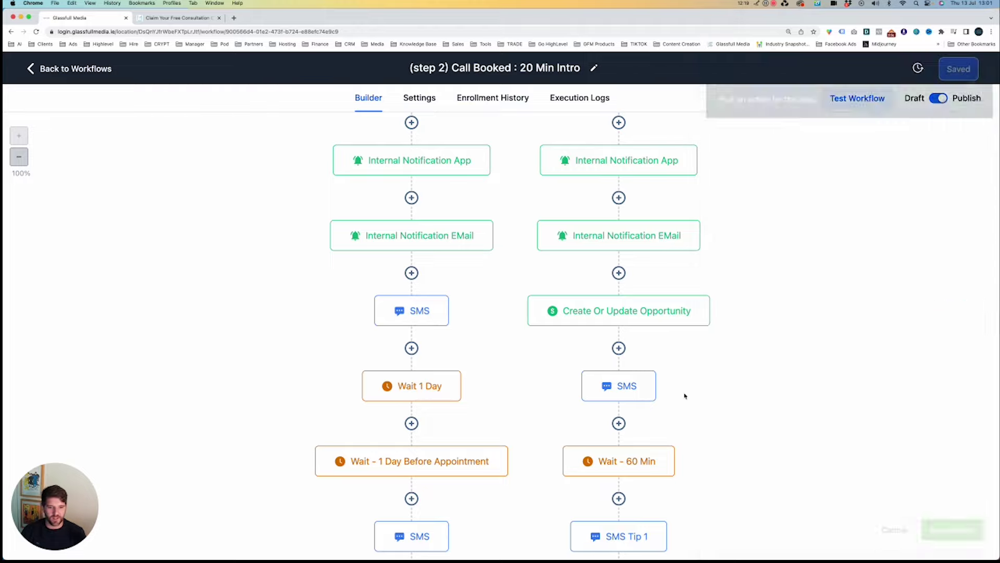
{"action": "scroll", "coordinate": [695, 395], "scroll_direction": "down", "scroll_amount": 3}
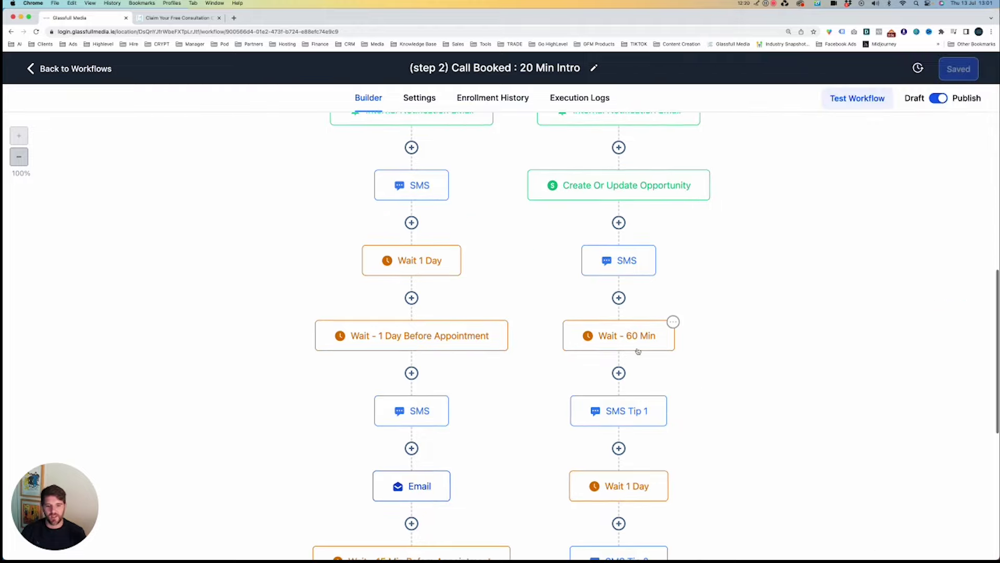
{"action": "left_click", "coordinate": [630, 411]}
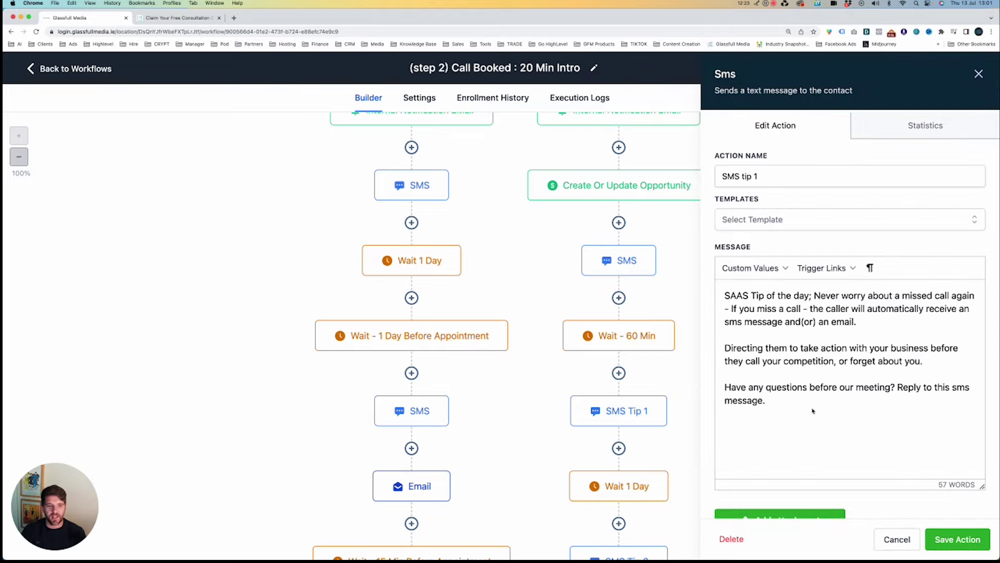
{"action": "left_click_drag", "start_coordinate": [731, 295], "coordinate": [824, 401]}
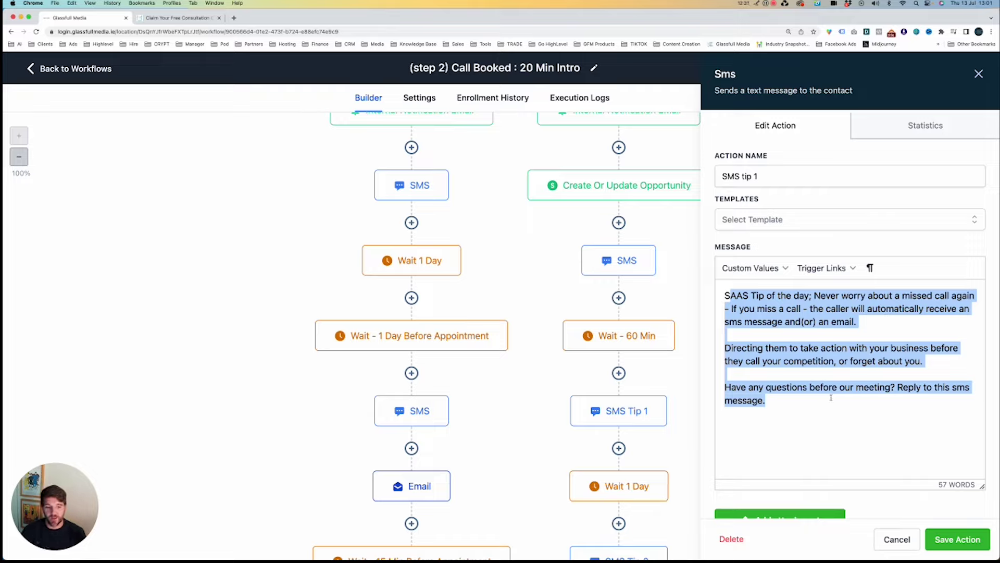
{"action": "left_click", "coordinate": [910, 540]}
{"action": "scroll", "coordinate": [677, 380], "scroll_direction": "down", "scroll_amount": 5}
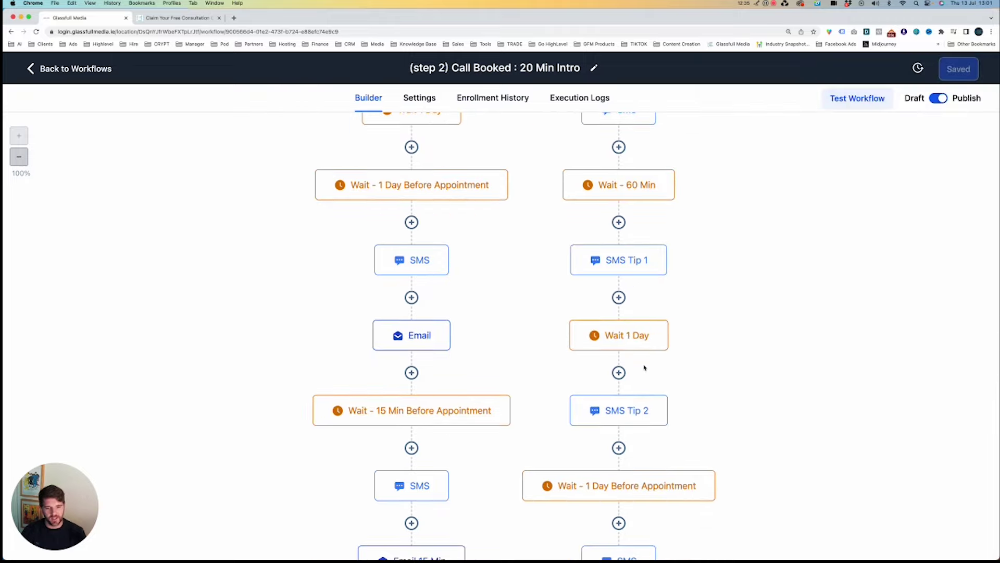
{"action": "scroll", "coordinate": [645, 368], "scroll_direction": "down", "scroll_amount": 1}
{"action": "scroll", "coordinate": [669, 373], "scroll_direction": "down", "scroll_amount": 2}
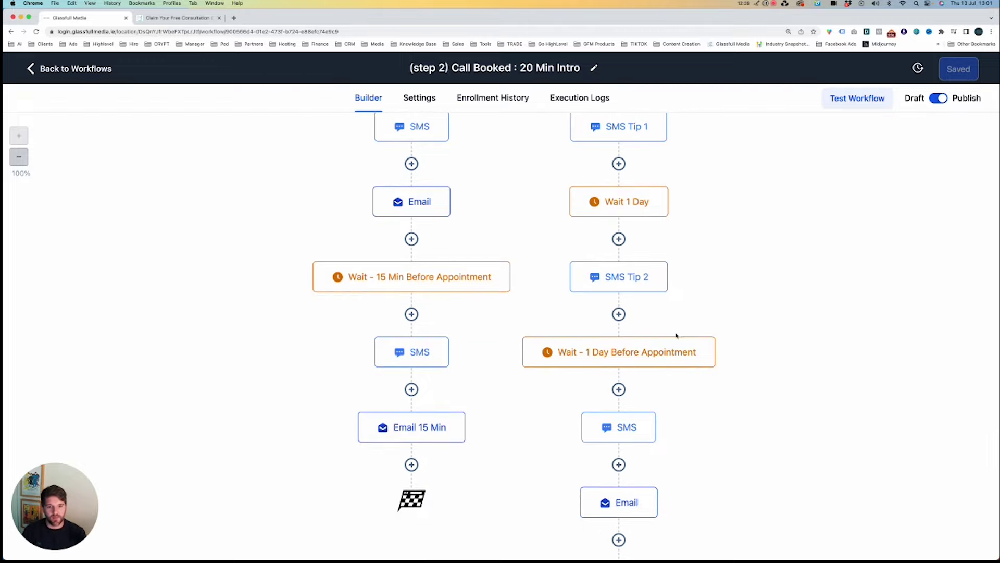
{"action": "left_click", "coordinate": [587, 355]}
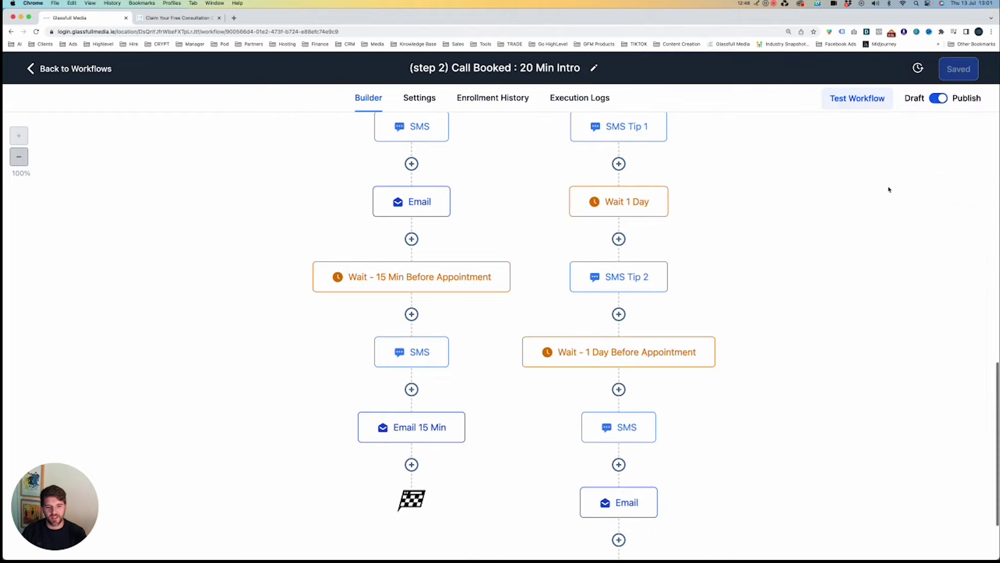
{"action": "scroll", "coordinate": [888, 187], "scroll_direction": "down", "scroll_amount": 3}
{"action": "left_click", "coordinate": [625, 359]}
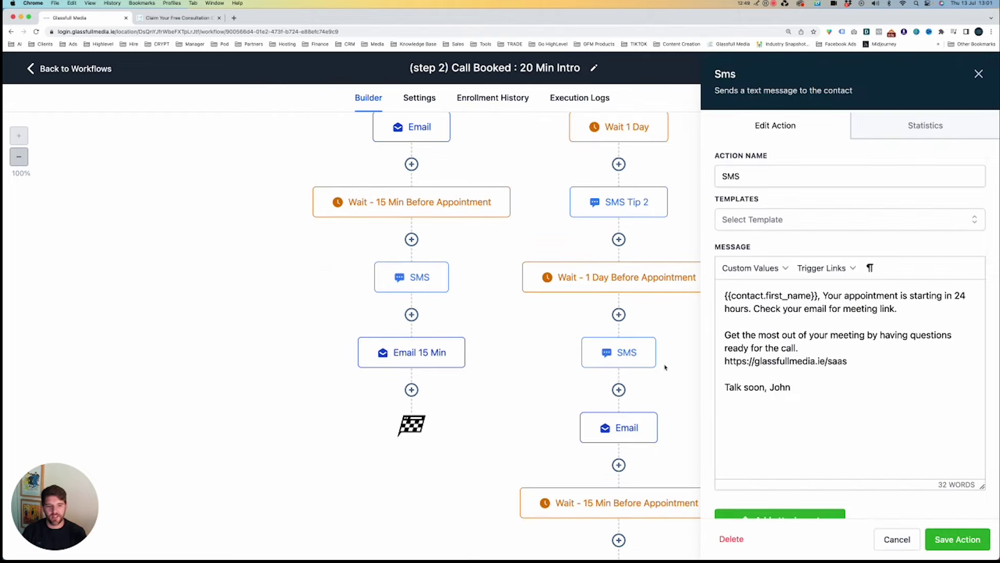
{"action": "left_click_drag", "start_coordinate": [865, 375], "coordinate": [701, 292]}
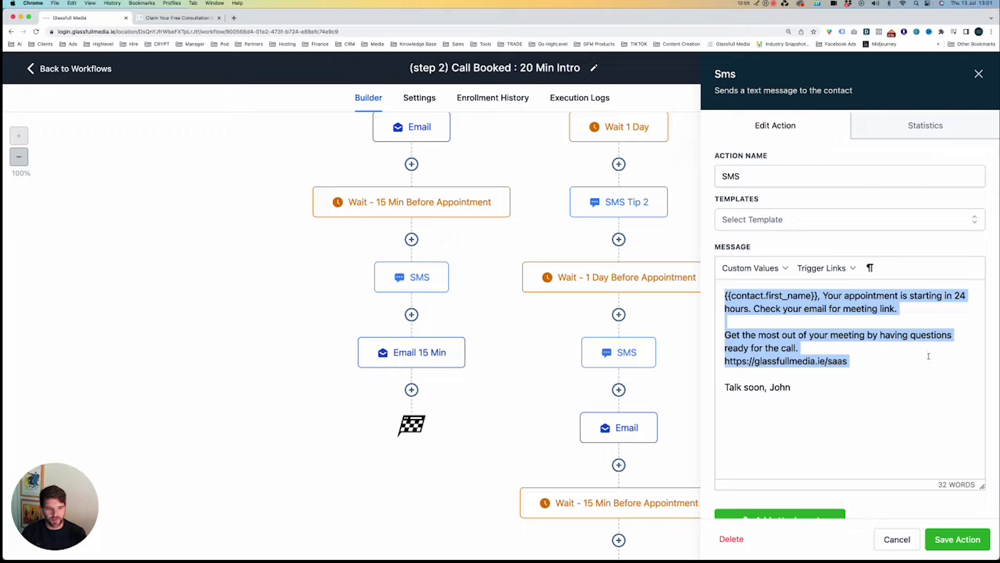
{"action": "left_click_drag", "start_coordinate": [929, 356], "coordinate": [750, 320]}
{"action": "left_click", "coordinate": [742, 332]}
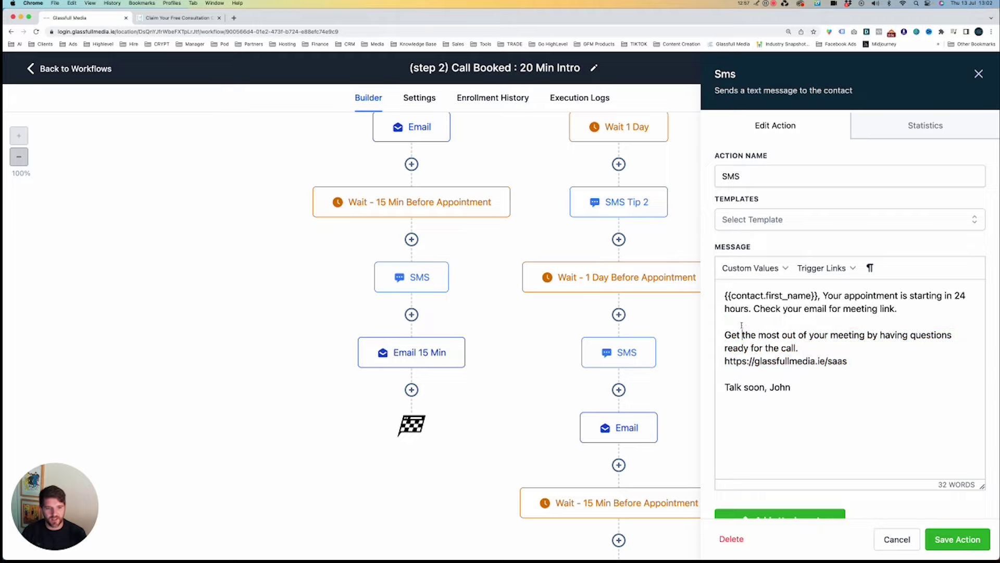
{"action": "left_click", "coordinate": [978, 73]}
{"action": "scroll", "coordinate": [857, 232], "scroll_direction": "down", "scroll_amount": 2}
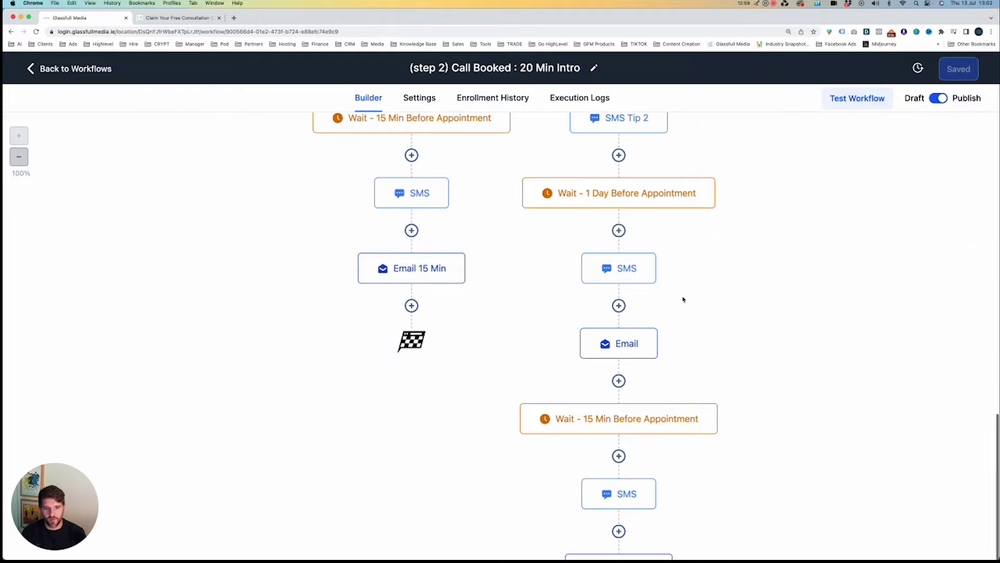
{"action": "left_click", "coordinate": [618, 354]}
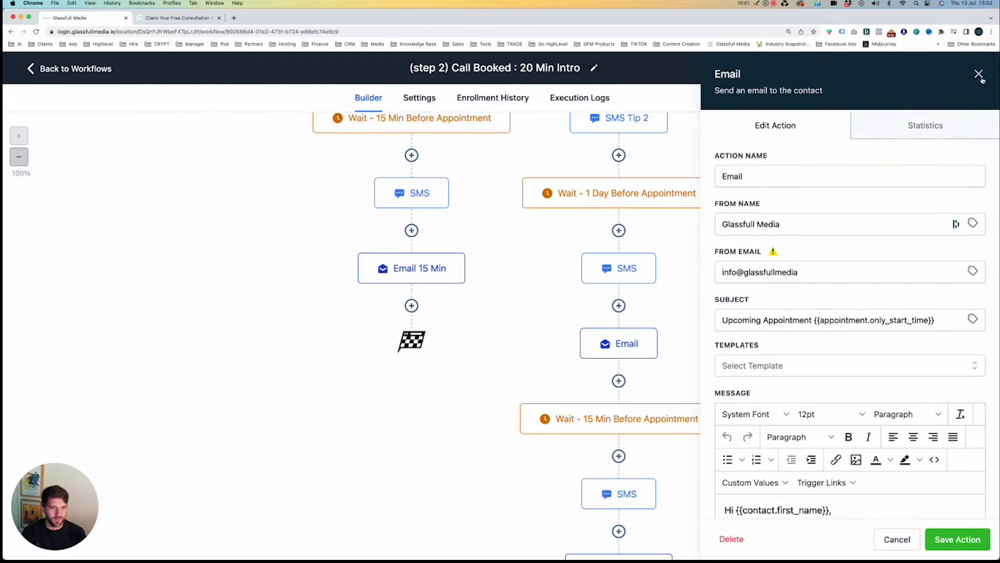
{"action": "left_click", "coordinate": [979, 73]}
{"action": "scroll", "coordinate": [722, 288], "scroll_direction": "down", "scroll_amount": 3}
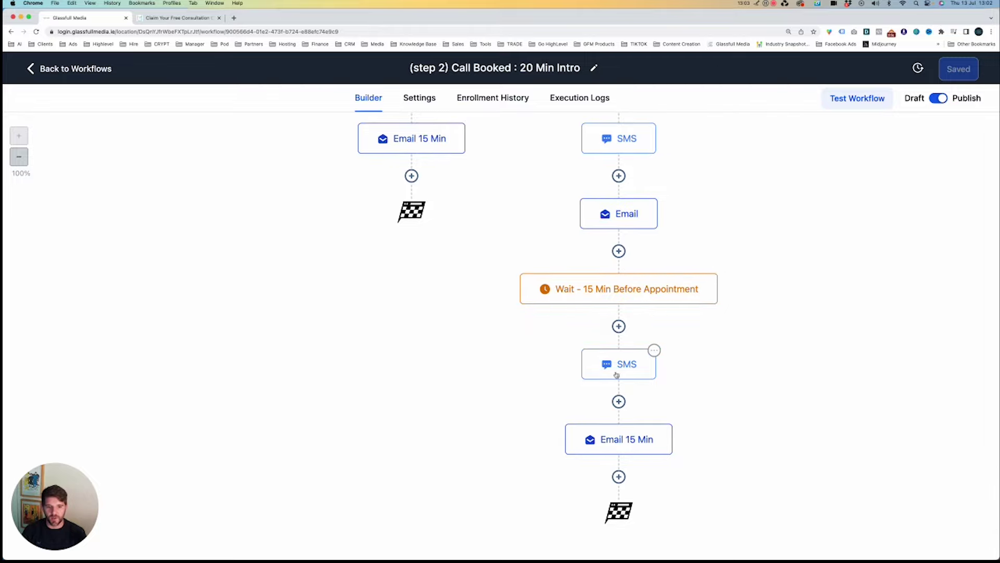
{"action": "left_click", "coordinate": [643, 437]}
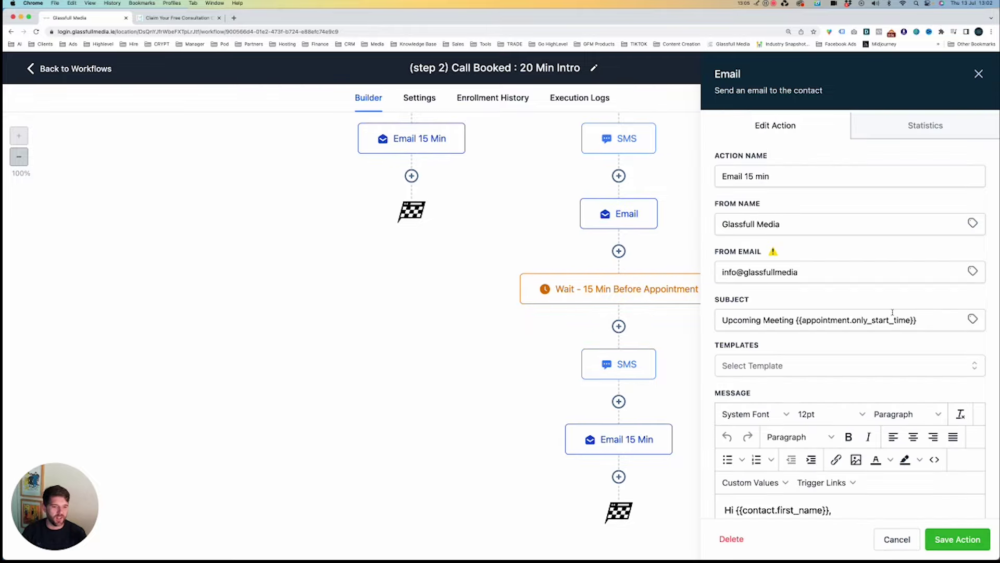
{"action": "scroll", "coordinate": [889, 311], "scroll_direction": "down", "scroll_amount": 4}
{"action": "left_click_drag", "start_coordinate": [777, 303], "coordinate": [877, 341]}
{"action": "left_click", "coordinate": [917, 318]}
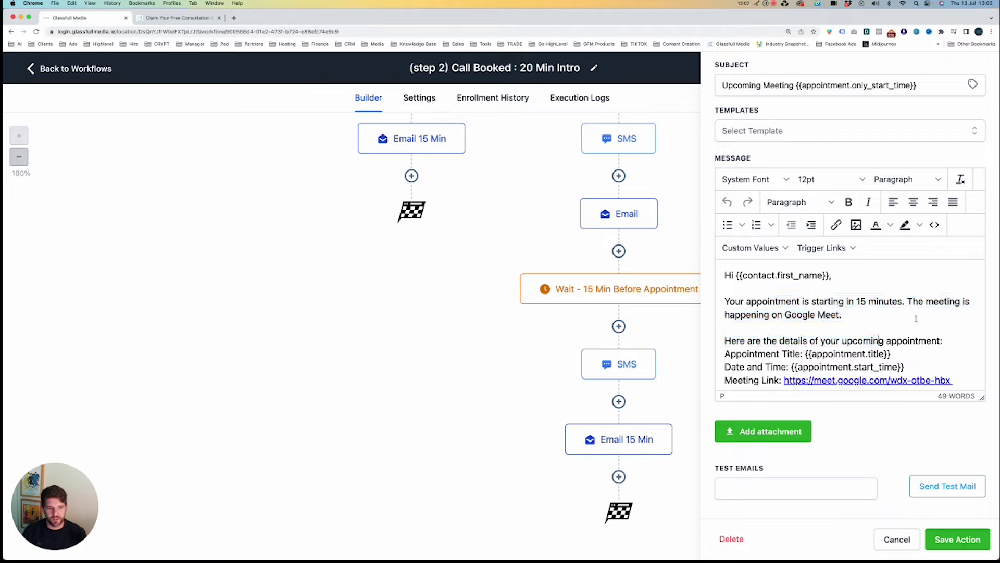
{"action": "scroll", "coordinate": [916, 318], "scroll_direction": "down", "scroll_amount": 1}
{"action": "left_click_drag", "start_coordinate": [751, 299], "coordinate": [960, 342]}
{"action": "left_click", "coordinate": [961, 342]}
{"action": "scroll", "coordinate": [893, 353], "scroll_direction": "down", "scroll_amount": 3}
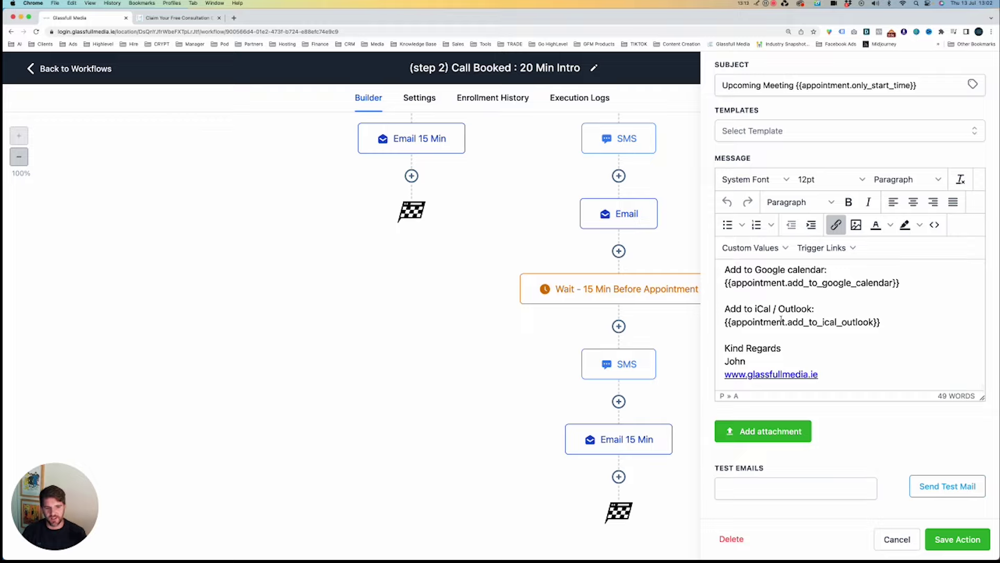
{"action": "scroll", "coordinate": [800, 316], "scroll_direction": "up", "scroll_amount": 3}
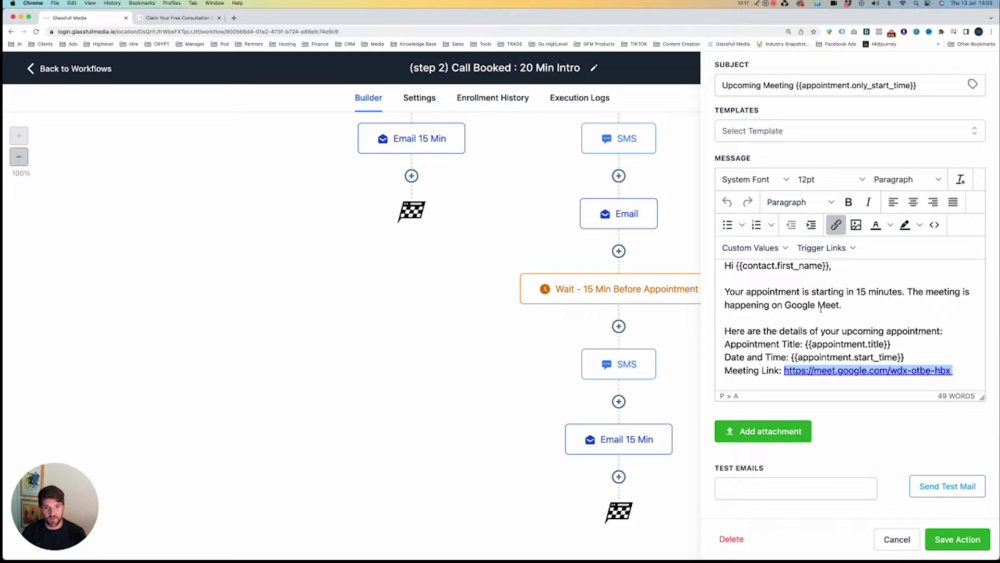
{"action": "scroll", "coordinate": [920, 426], "scroll_direction": "up", "scroll_amount": 5}
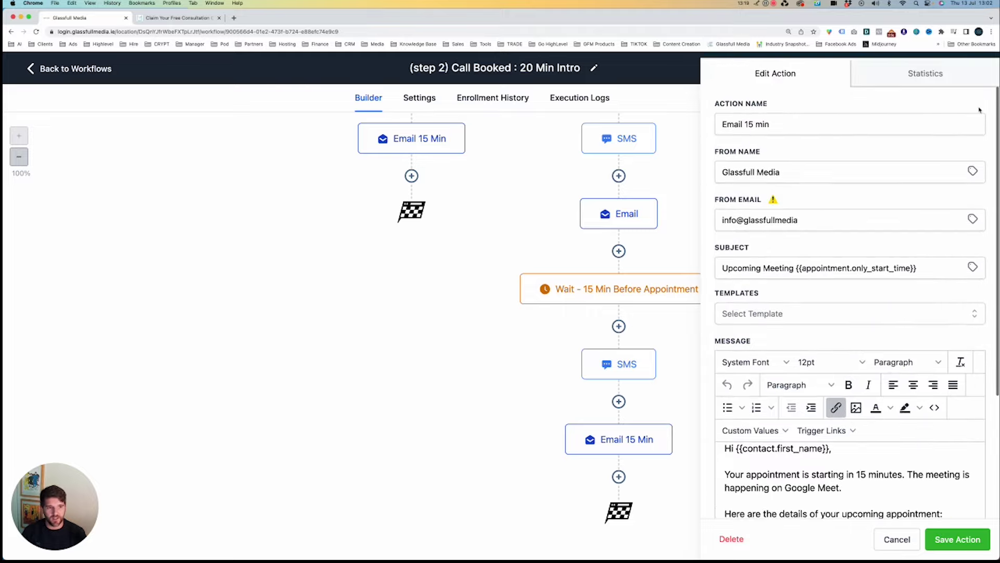
{"action": "left_click", "coordinate": [905, 536]}
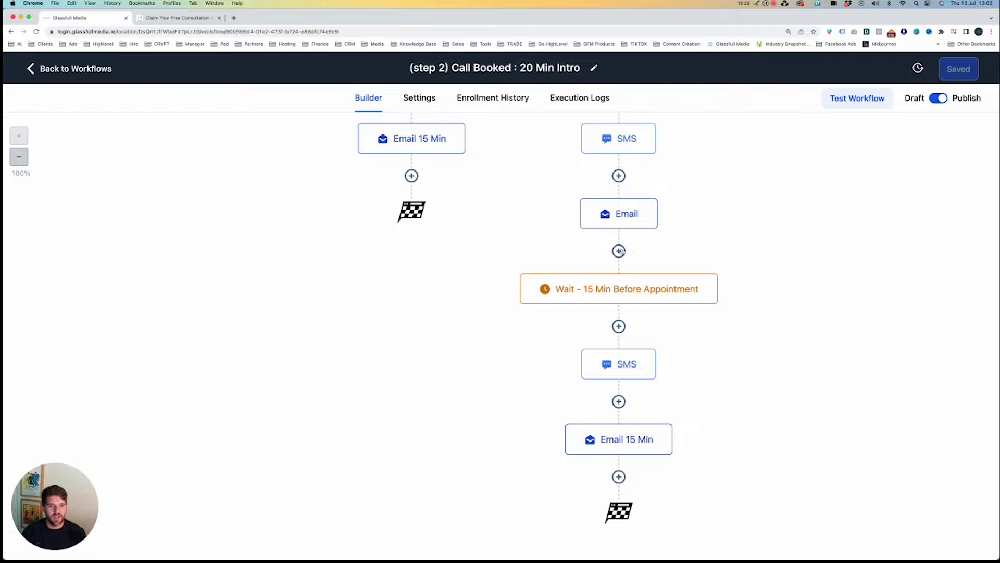
Copy the Email 15 Min step and add a new step in the left branch.
{"action": "left_click", "coordinate": [671, 426]}
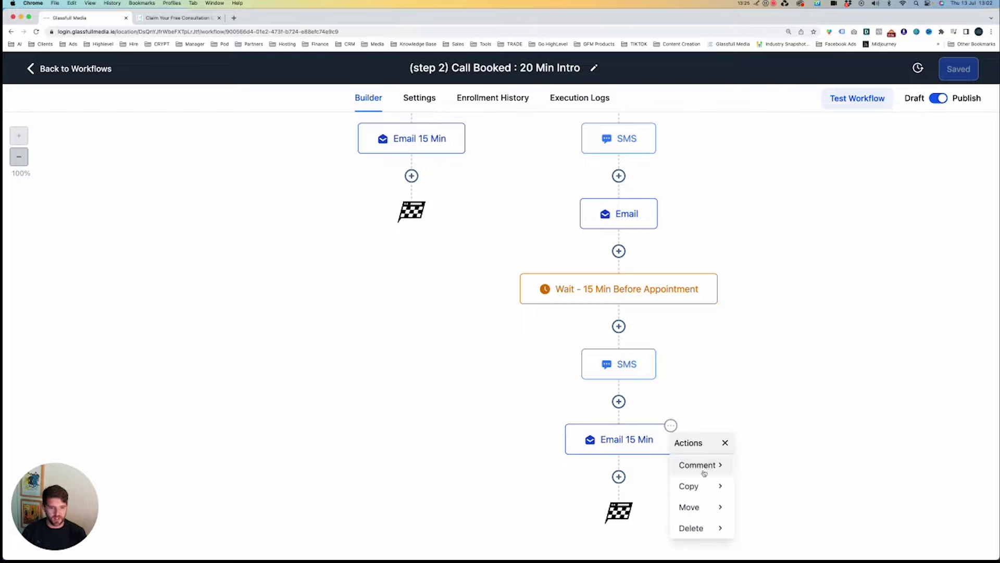
{"action": "left_click", "coordinate": [701, 490]}
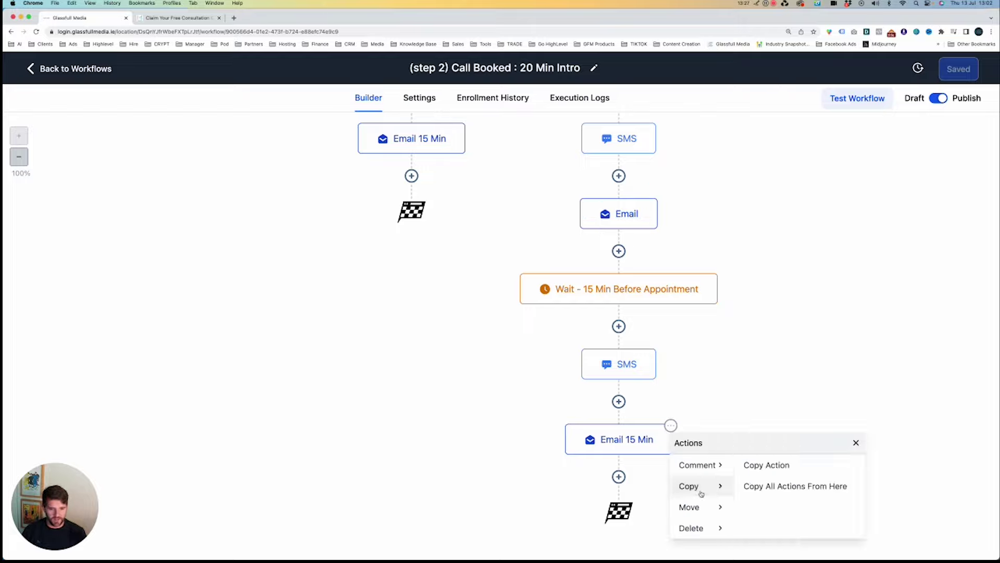
{"action": "left_click", "coordinate": [781, 466]}
{"action": "scroll", "coordinate": [607, 395], "scroll_direction": "down", "scroll_amount": 2}
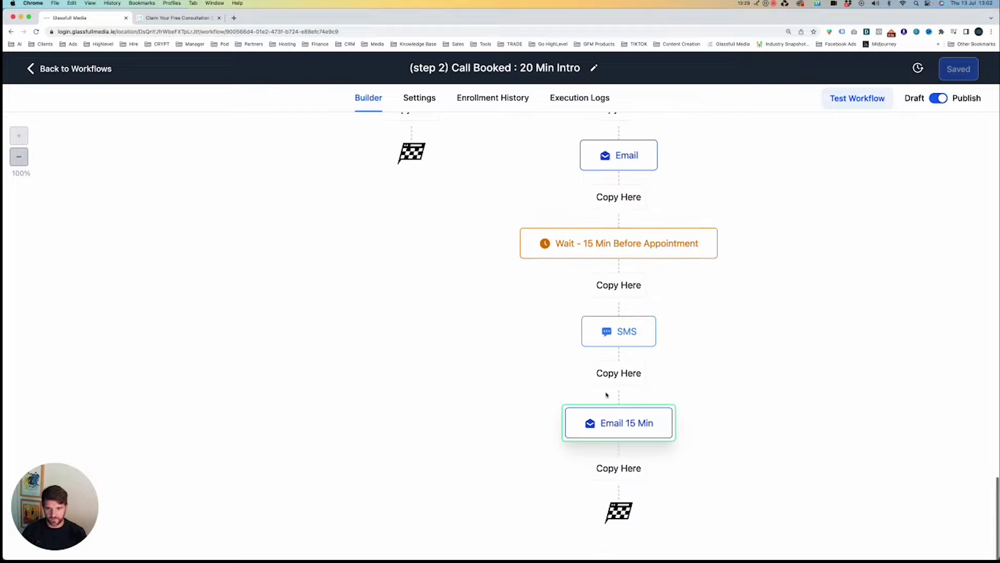
{"action": "scroll", "coordinate": [485, 270], "scroll_direction": "up", "scroll_amount": 3}
{"action": "left_click", "coordinate": [413, 231]}
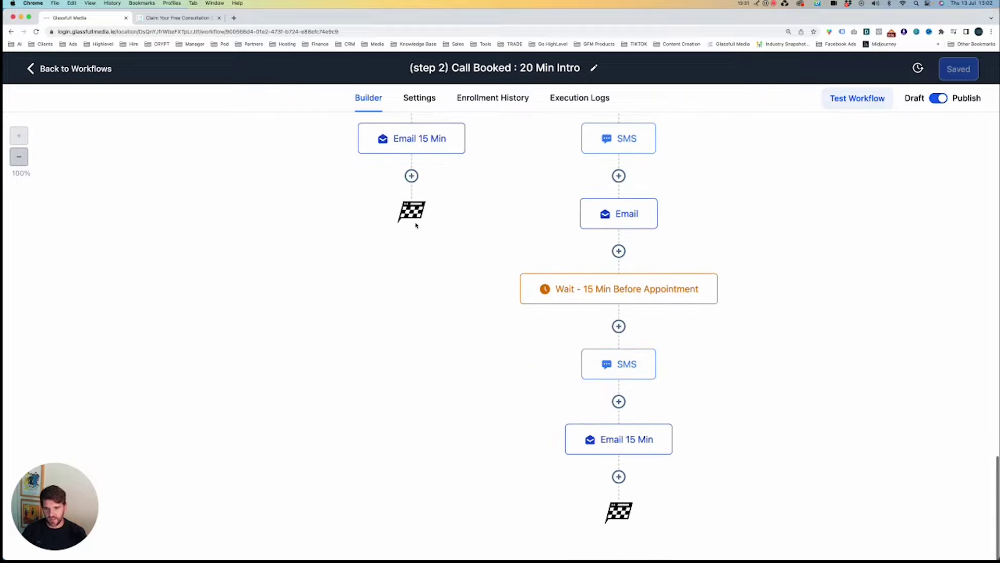
{"action": "left_click", "coordinate": [411, 175]}
{"action": "scroll", "coordinate": [514, 195], "scroll_direction": "up", "scroll_amount": 3}
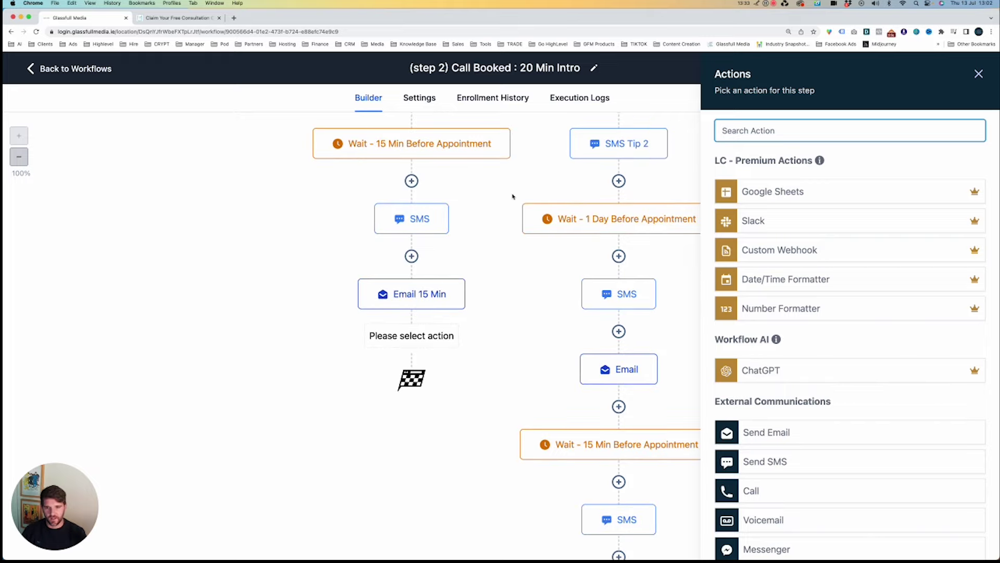
{"action": "left_click", "coordinate": [492, 279]}
{"action": "scroll", "coordinate": [523, 314], "scroll_direction": "down", "scroll_amount": 3}
{"action": "scroll", "coordinate": [500, 319], "scroll_direction": "up", "scroll_amount": 4}
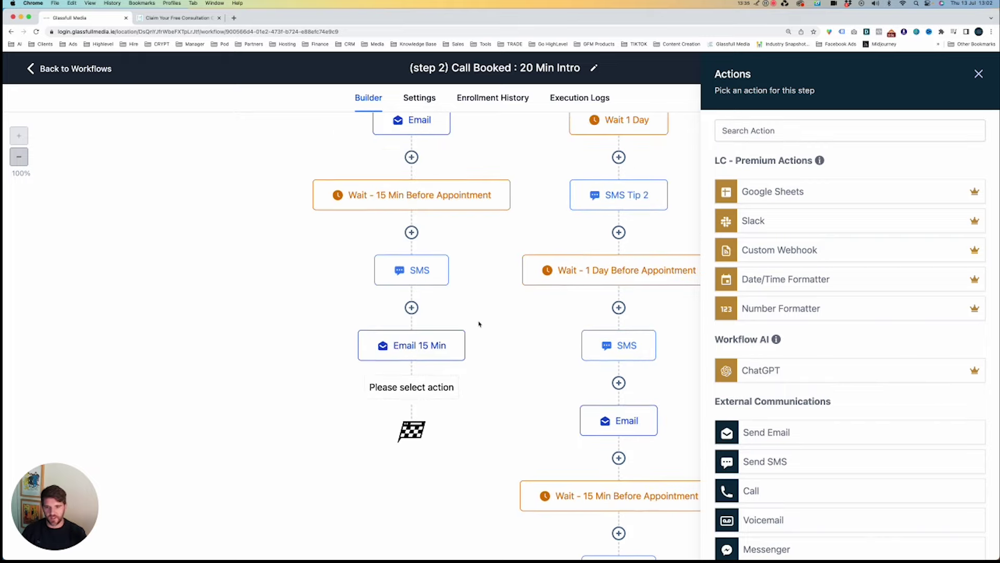
Overwrite the Email 15 Min From Email field with 'dfgsdfga', then discard the edit.
{"action": "left_click", "coordinate": [419, 348]}
{"action": "left_click", "coordinate": [786, 280]}
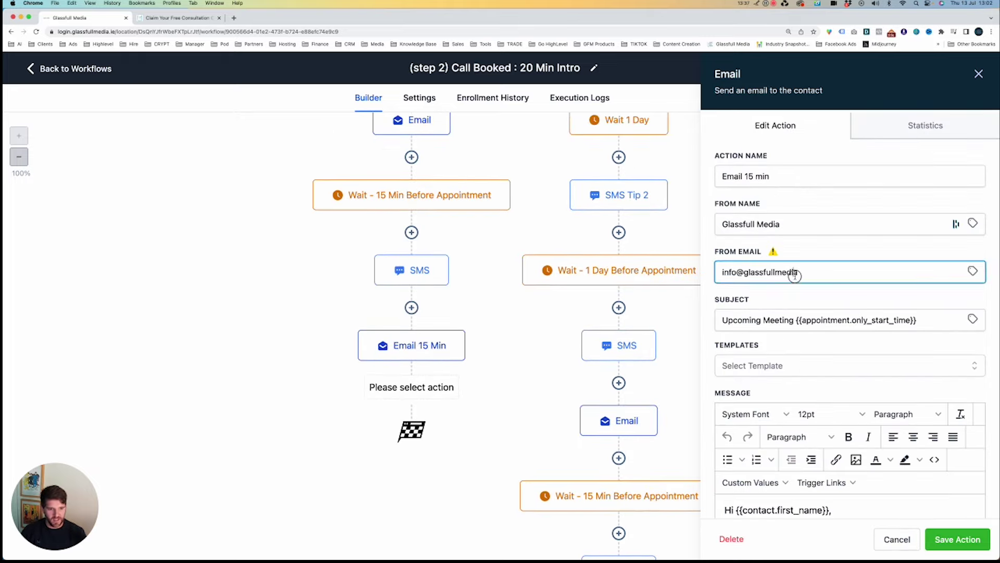
{"action": "key", "text": "super+a"}
{"action": "type", "text": "dfgsdfga"}
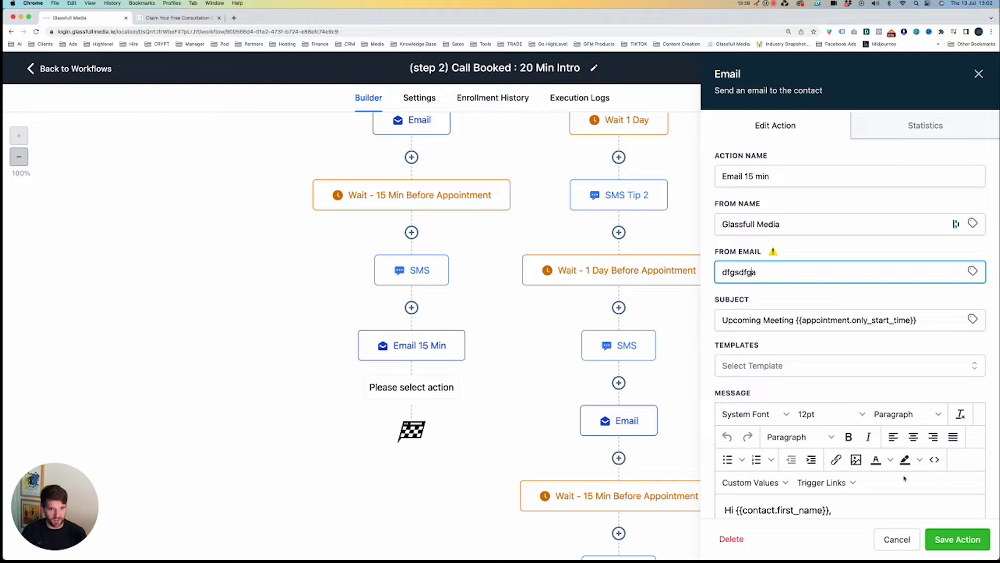
{"action": "left_click", "coordinate": [897, 539]}
{"action": "key", "text": "super+Tab"}
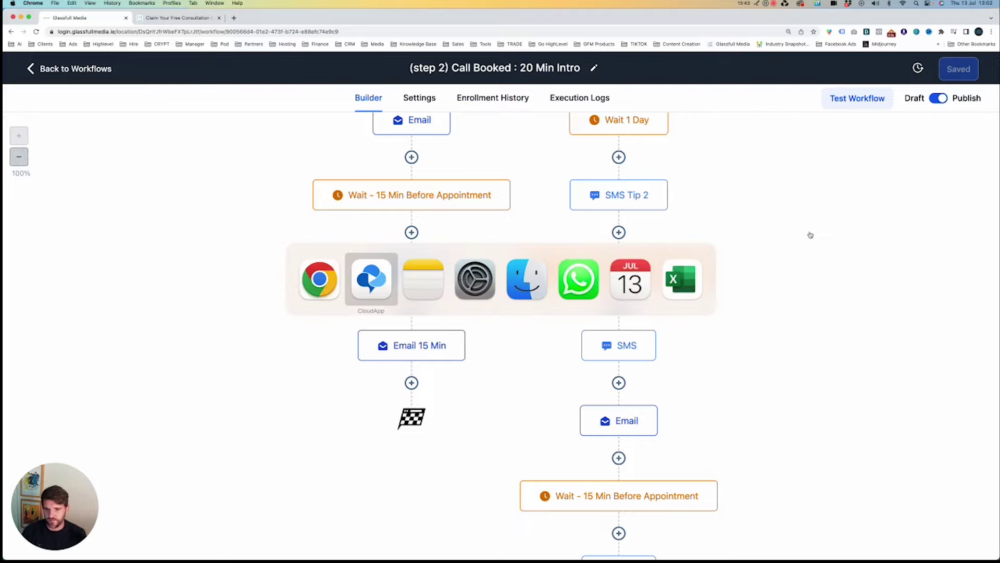
Bring forward the GHL Review note and mark GOOD points: So many options, Great support, Automations.
{"action": "key", "text": "super+Tab"}
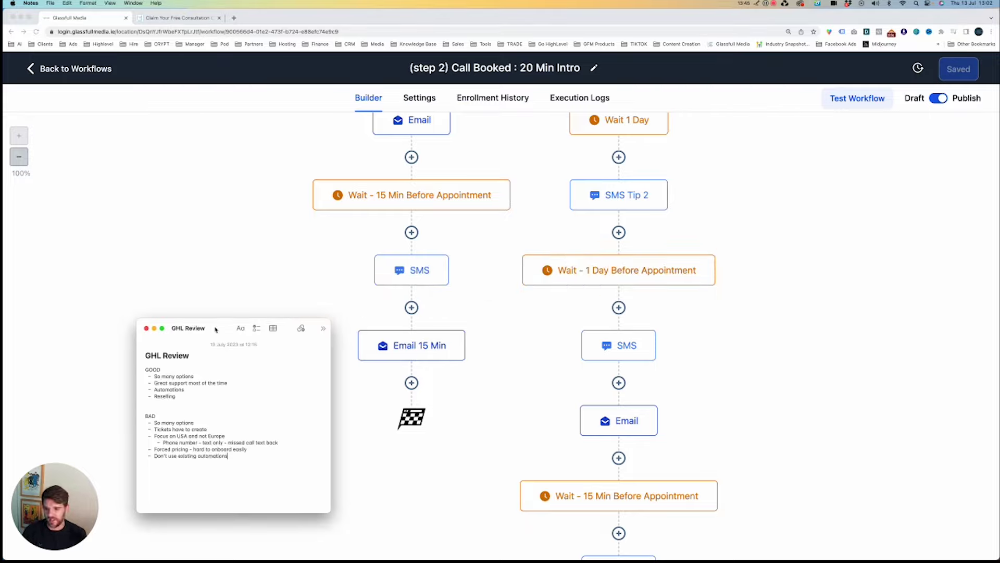
{"action": "left_click_drag", "start_coordinate": [215, 329], "coordinate": [273, 284]}
{"action": "triple_click", "coordinate": [227, 328]}
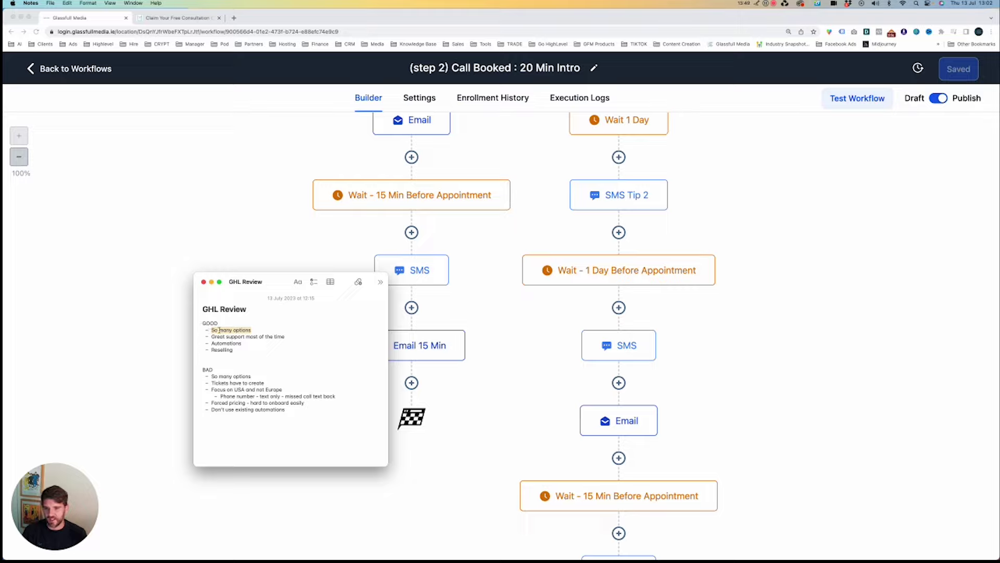
{"action": "left_click_drag", "start_coordinate": [212, 332], "coordinate": [211, 342]}
{"action": "left_click", "coordinate": [276, 344]}
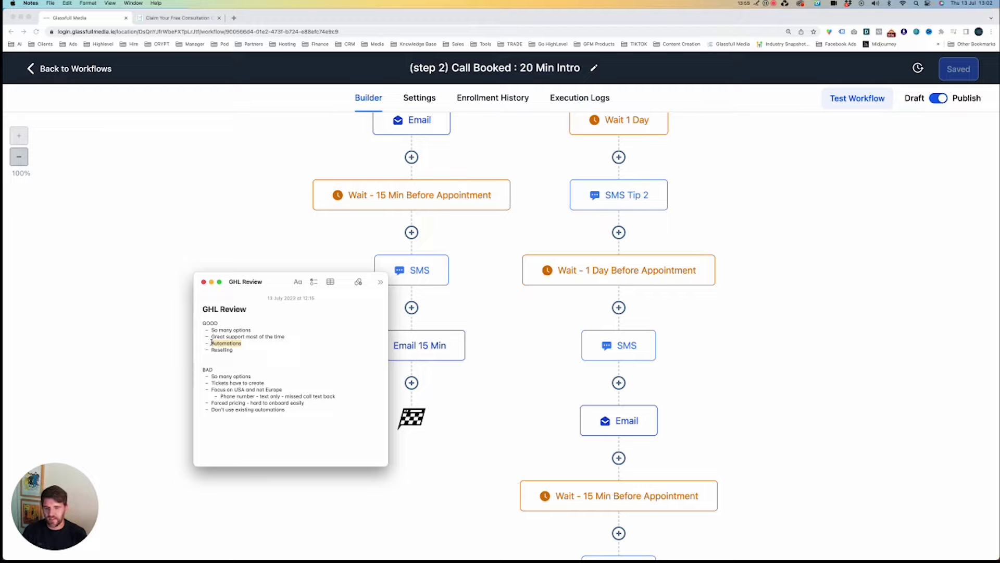
{"action": "left_click", "coordinate": [537, 294]}
{"action": "left_click", "coordinate": [411, 307]}
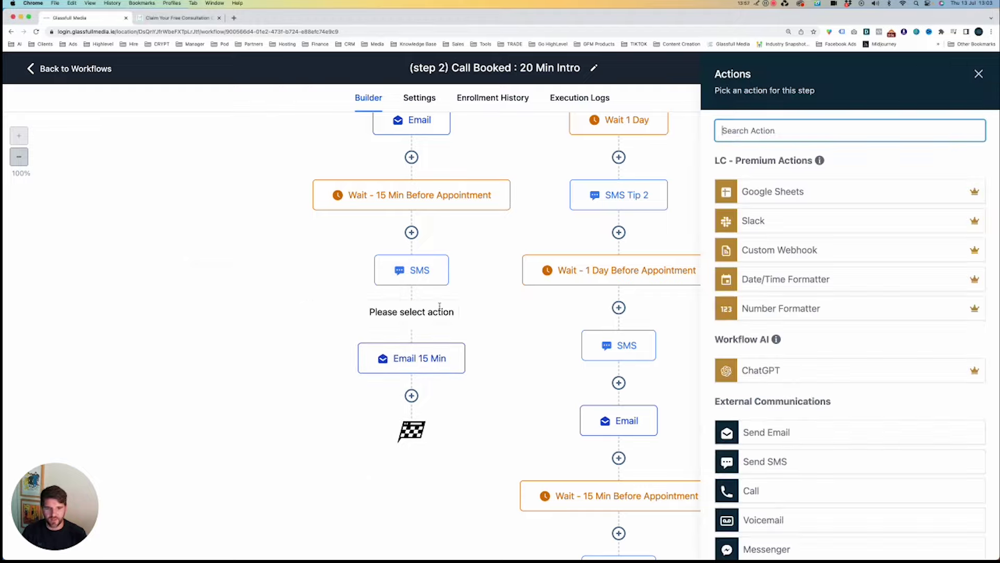
{"action": "scroll", "coordinate": [791, 213], "scroll_direction": "down", "scroll_amount": 15}
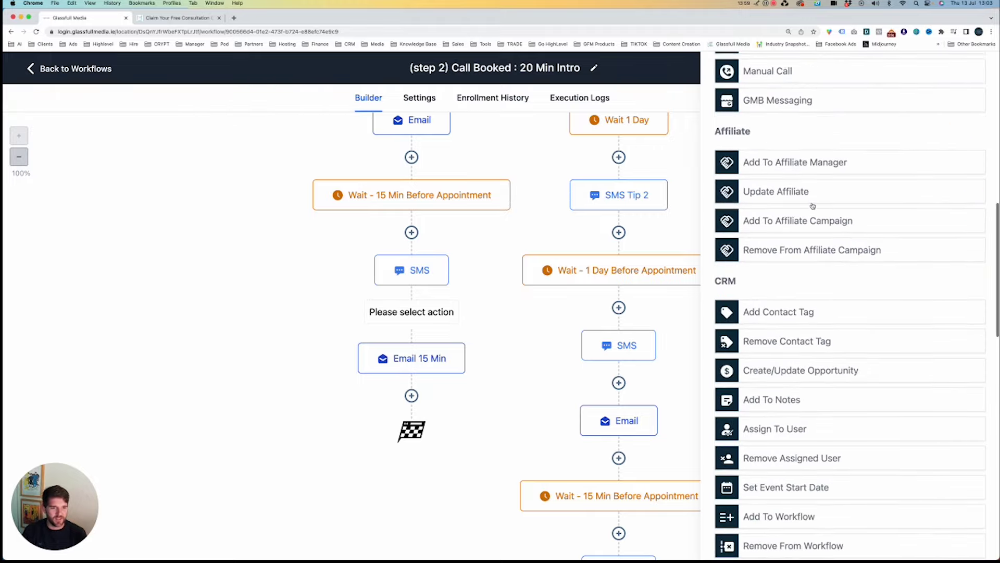
{"action": "scroll", "coordinate": [813, 206], "scroll_direction": "up", "scroll_amount": 15}
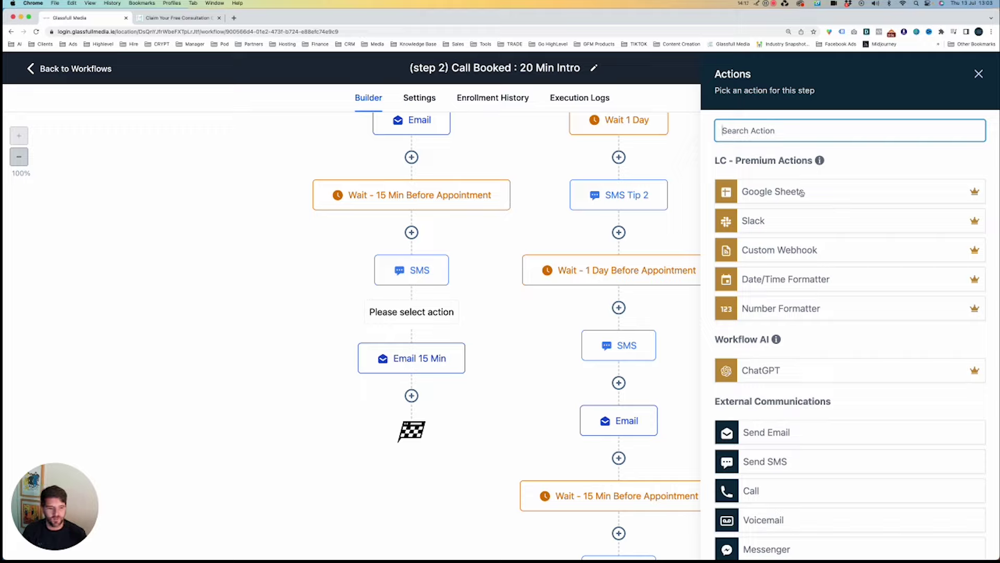
{"action": "scroll", "coordinate": [920, 244], "scroll_direction": "down", "scroll_amount": 5}
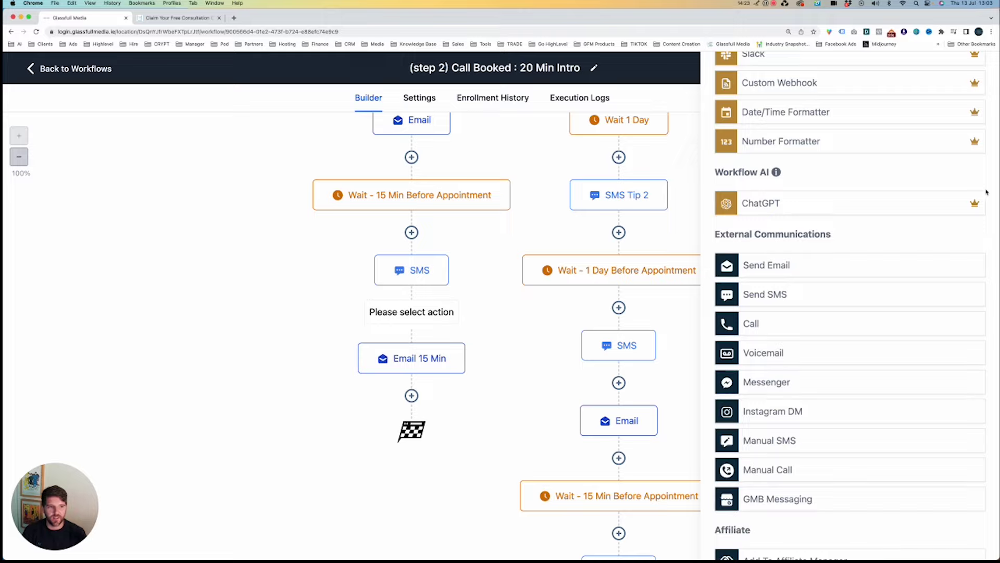
{"action": "mouse_move", "coordinate": [975, 202]}
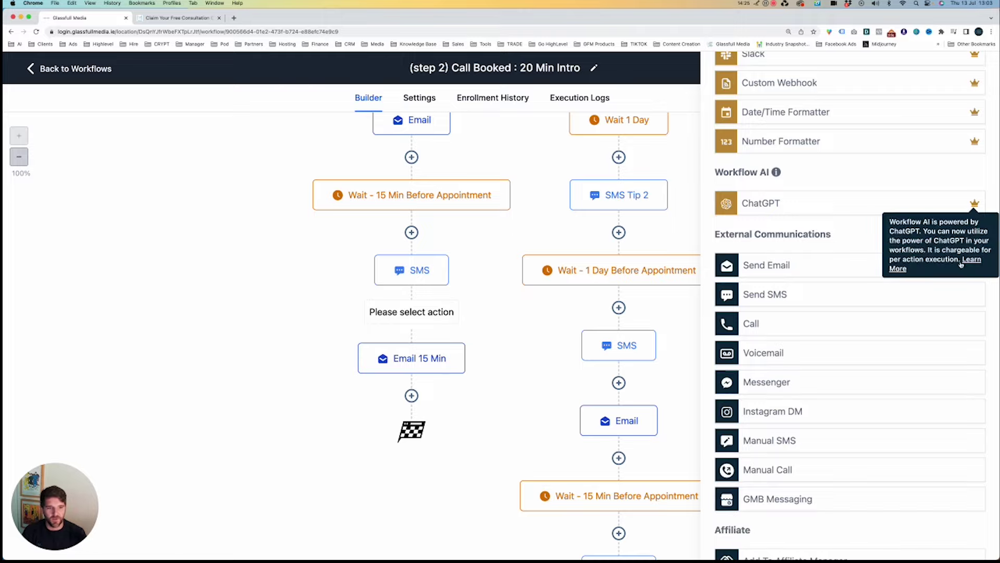
{"action": "scroll", "coordinate": [968, 208], "scroll_direction": "up", "scroll_amount": 5}
{"action": "left_click", "coordinate": [975, 77]}
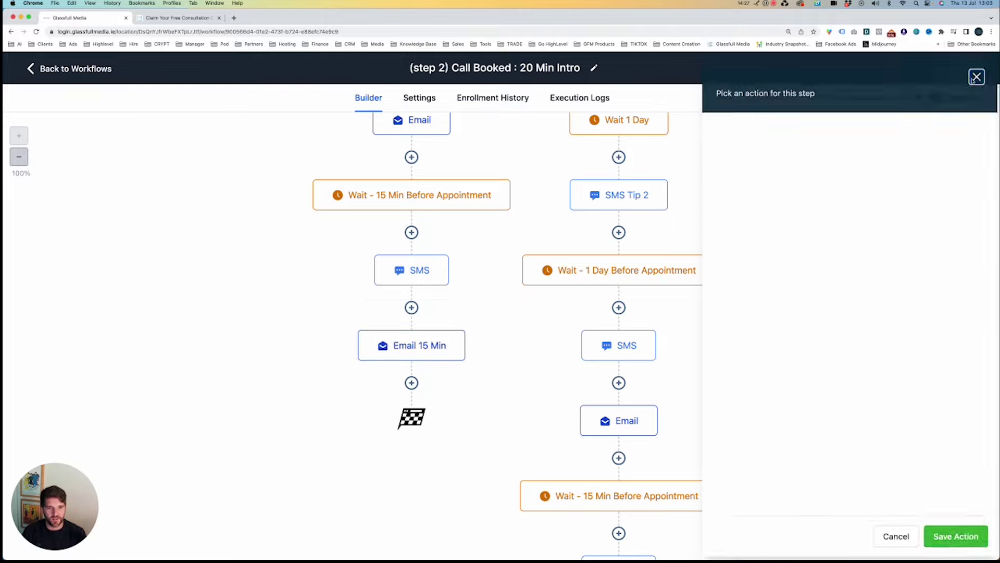
Go to Sites' funnels and switch to the ReSync Physiotherapy sub-account by searching 'res'.
{"action": "left_click", "coordinate": [104, 71]}
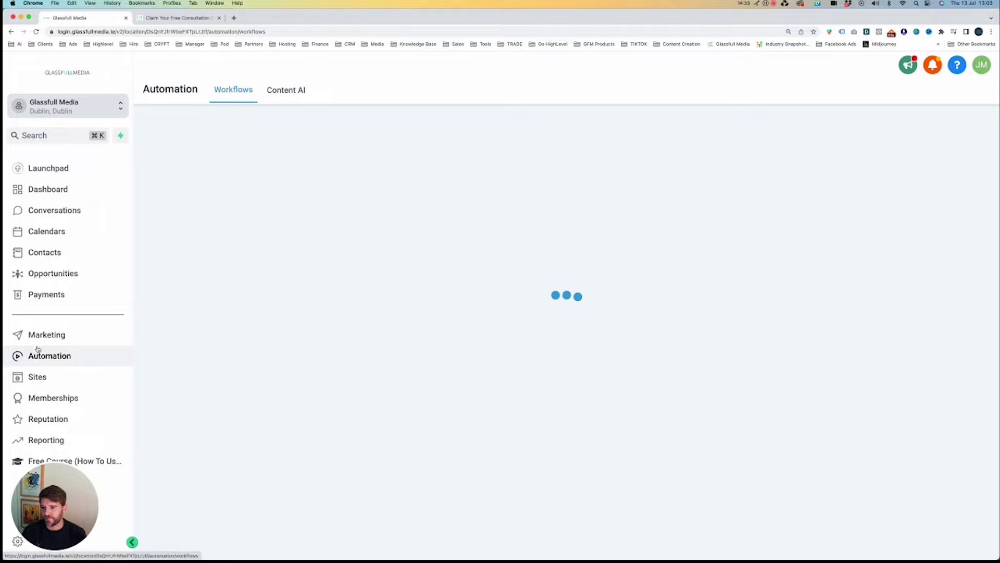
{"action": "left_click", "coordinate": [51, 376]}
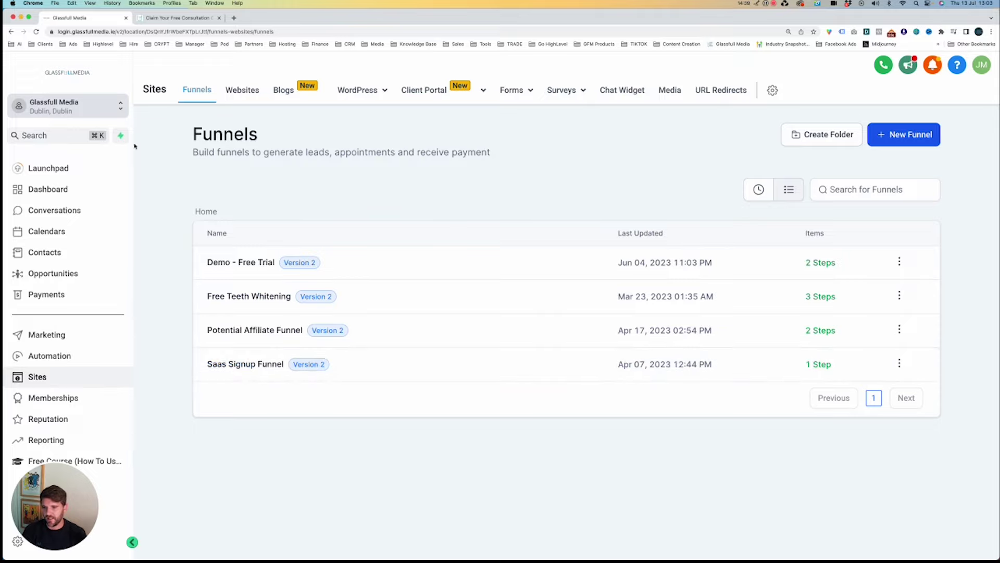
{"action": "left_click", "coordinate": [63, 115]}
{"action": "type", "text": "res"}
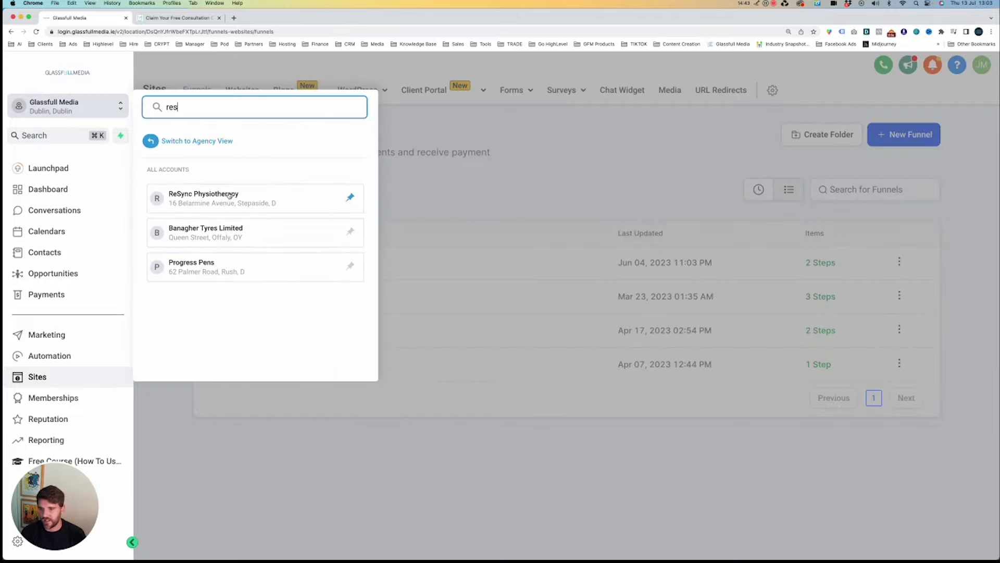
{"action": "left_click", "coordinate": [229, 195]}
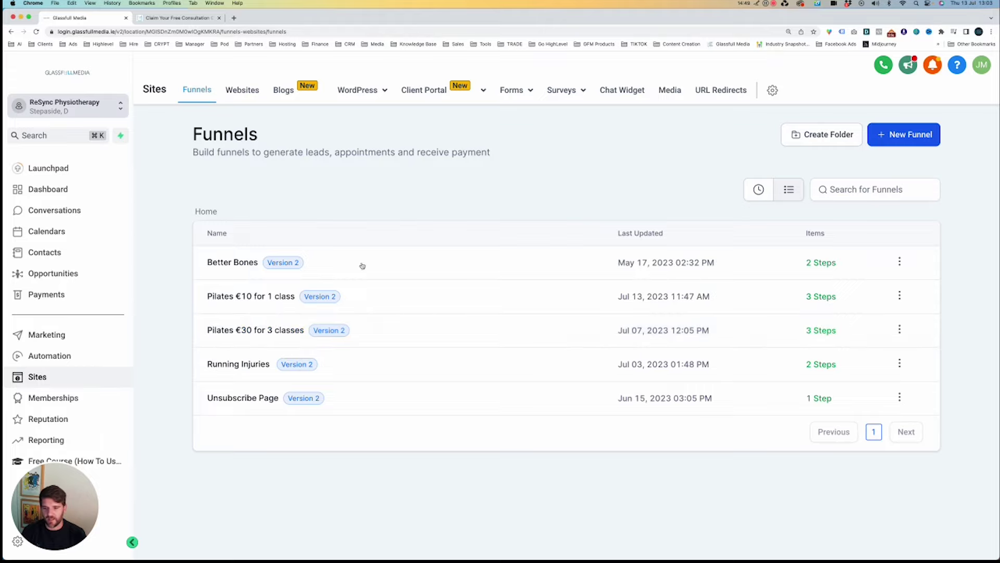
Open the Pilates €30 for 3 classes funnel and check its Pilates 3 Classes for €30 product.
{"action": "left_click", "coordinate": [253, 332]}
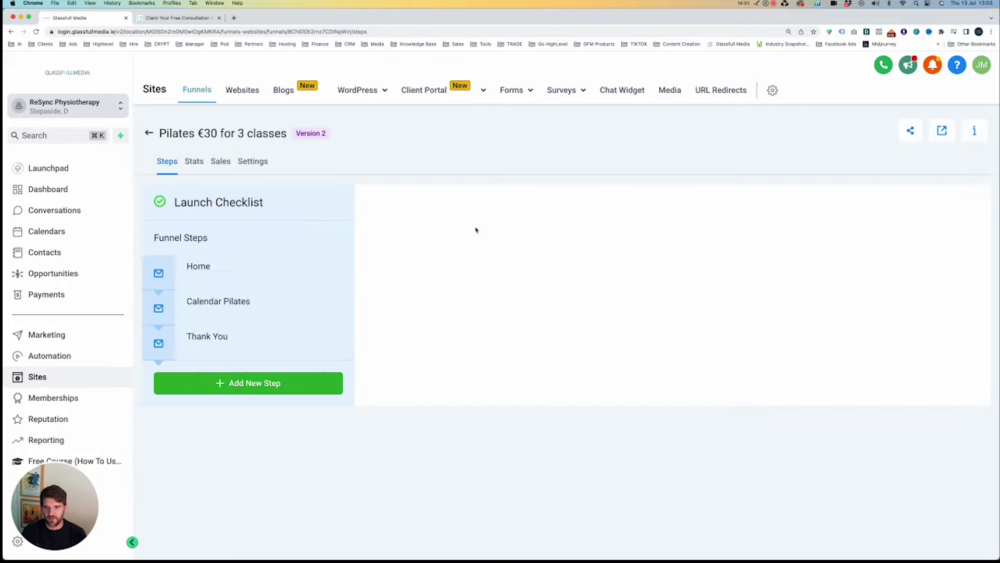
{"action": "scroll", "coordinate": [438, 170], "scroll_direction": "down", "scroll_amount": 1}
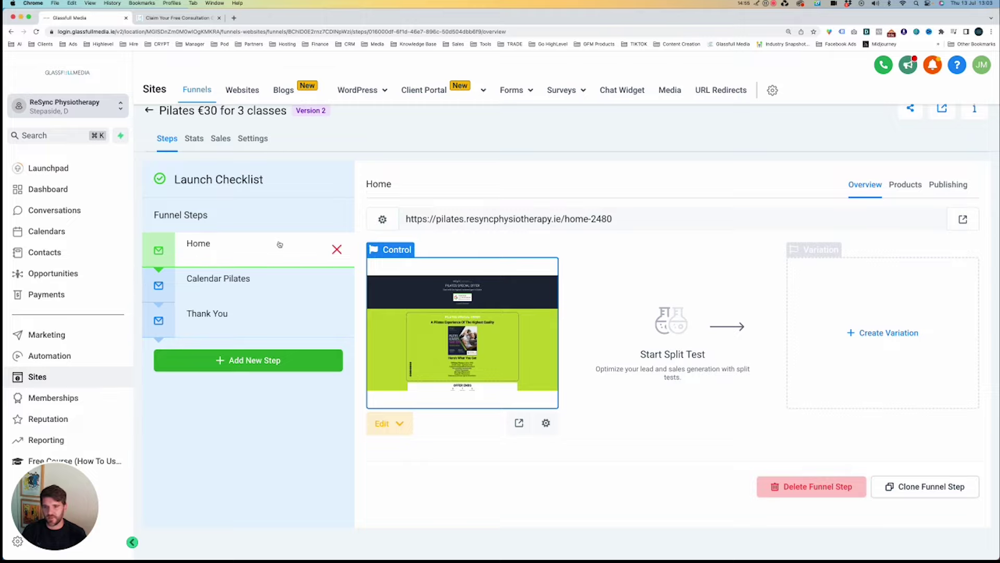
{"action": "scroll", "coordinate": [282, 244], "scroll_direction": "up", "scroll_amount": 1}
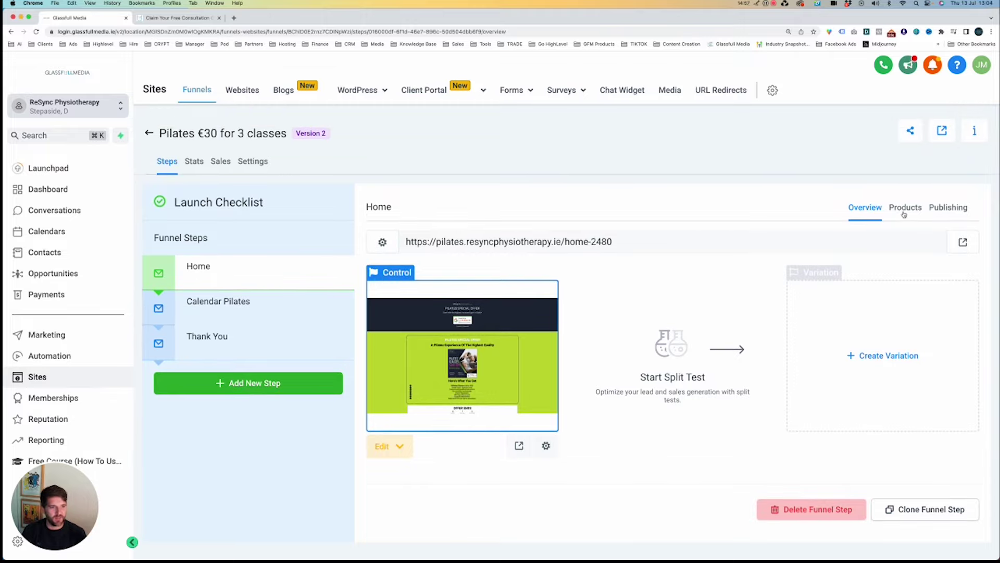
{"action": "left_click", "coordinate": [905, 210]}
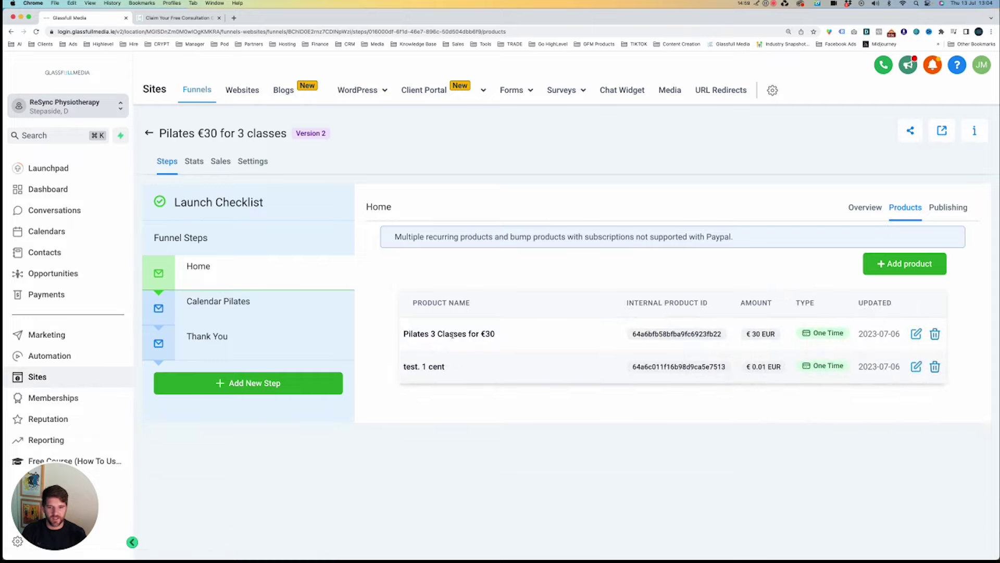
{"action": "left_click_drag", "start_coordinate": [415, 334], "coordinate": [536, 339]}
{"action": "left_click", "coordinate": [529, 351]}
{"action": "left_click_drag", "start_coordinate": [426, 366], "coordinate": [936, 237]}
{"action": "left_click", "coordinate": [880, 214]}
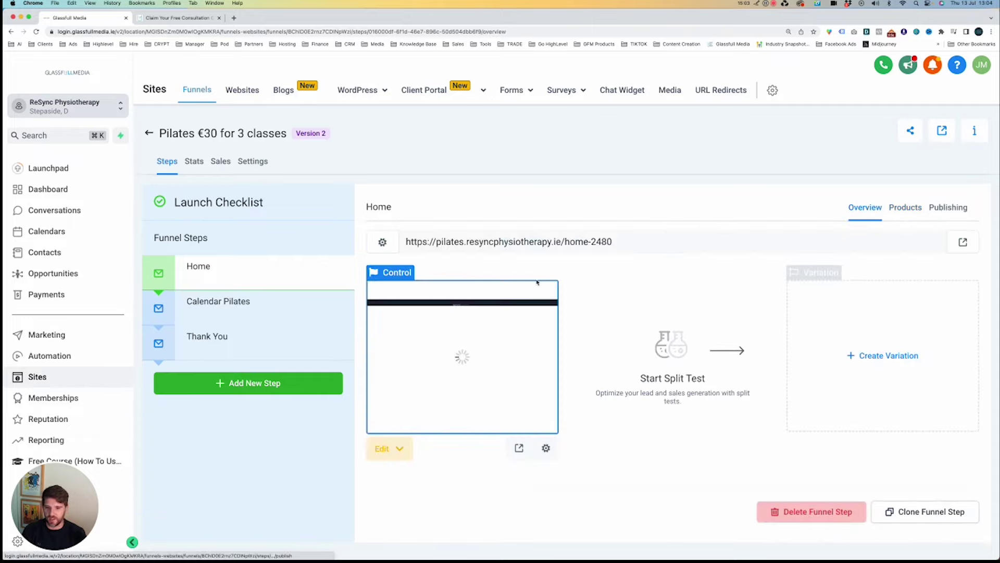
Preview the Home page, then open it in the page builder via Edit > Edit Page.
{"action": "scroll", "coordinate": [521, 334], "scroll_direction": "down", "scroll_amount": 1}
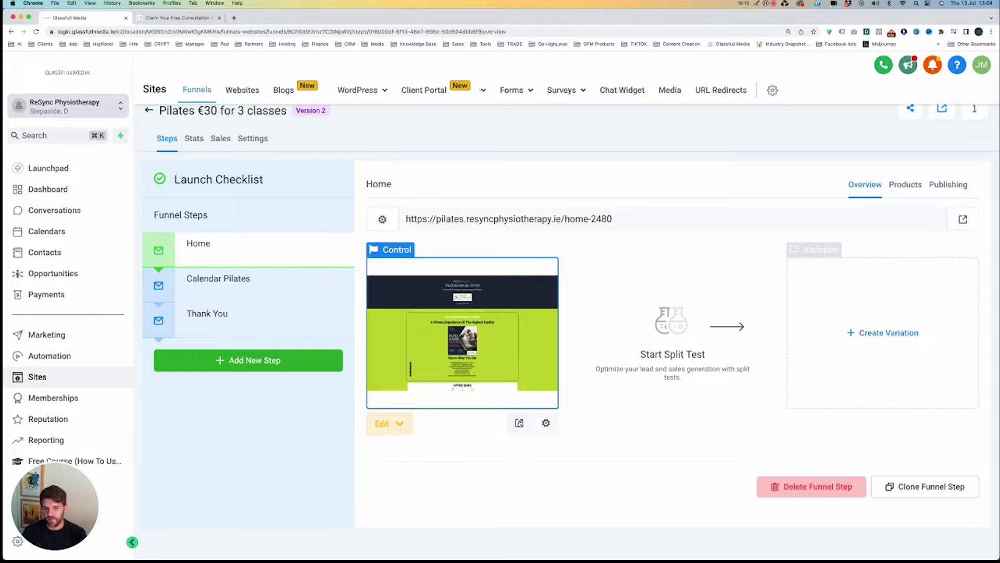
{"action": "left_click", "coordinate": [518, 422]}
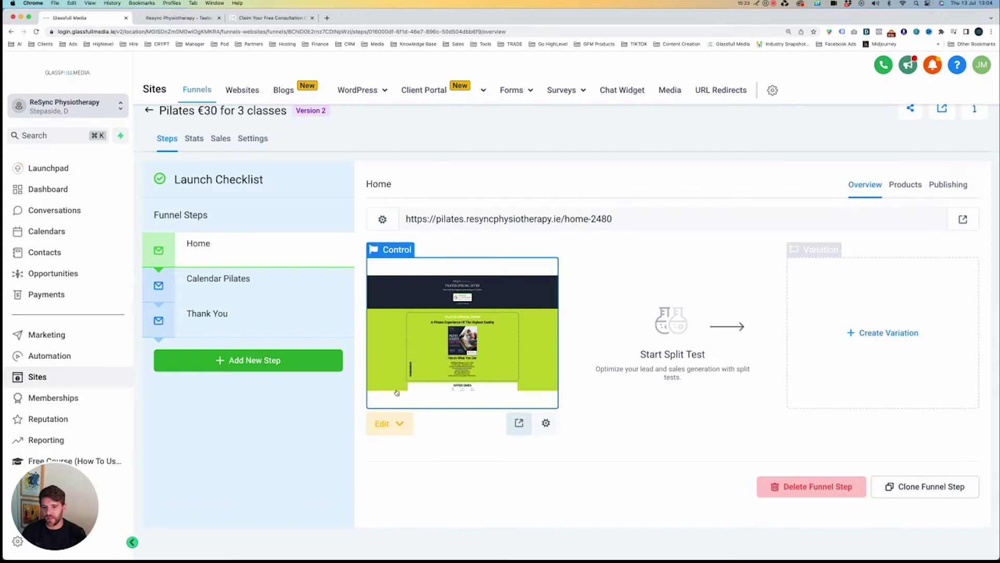
{"action": "left_click", "coordinate": [385, 425]}
{"action": "left_click", "coordinate": [411, 451]}
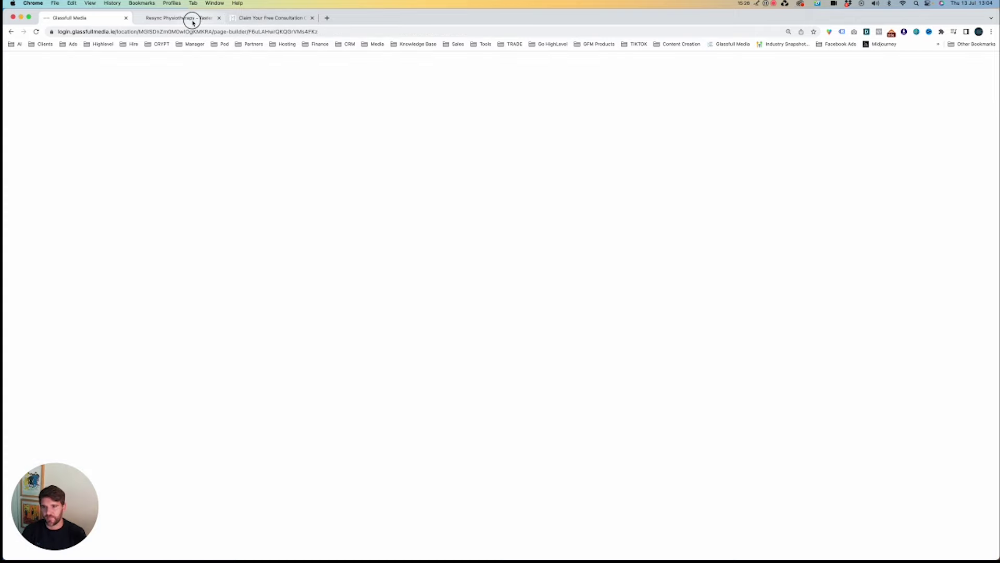
Close the consultation tab and browse the live ReSync Pilates page's Offer Ends countdown.
{"action": "left_click", "coordinate": [192, 18]}
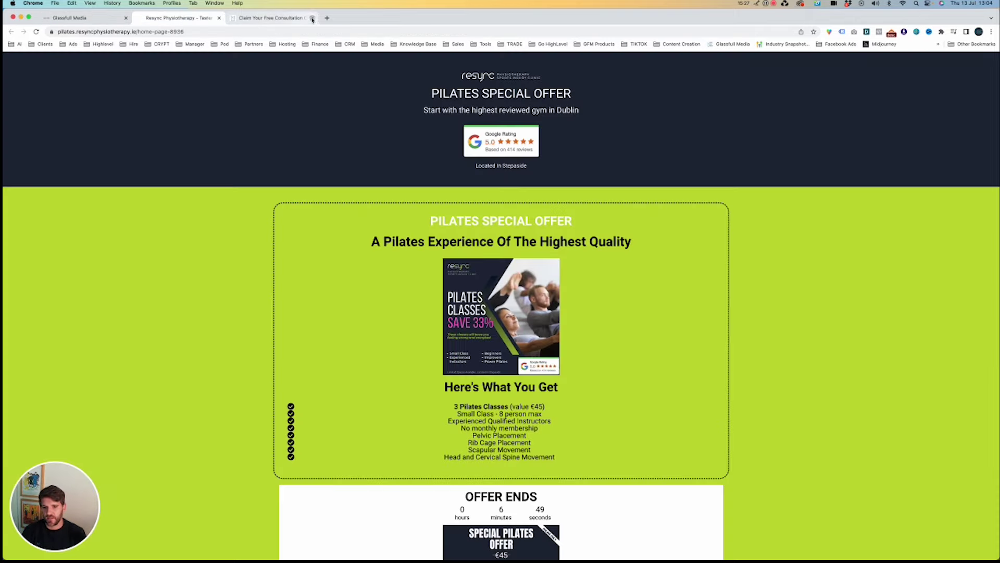
{"action": "left_click", "coordinate": [312, 17]}
{"action": "scroll", "coordinate": [408, 128], "scroll_direction": "down", "scroll_amount": 3}
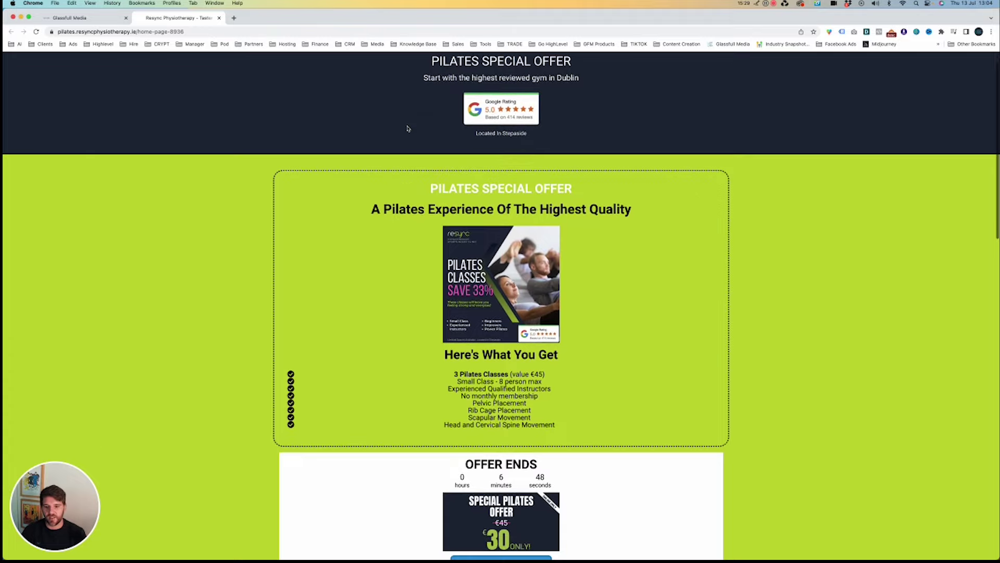
{"action": "scroll", "coordinate": [408, 128], "scroll_direction": "up", "scroll_amount": 4}
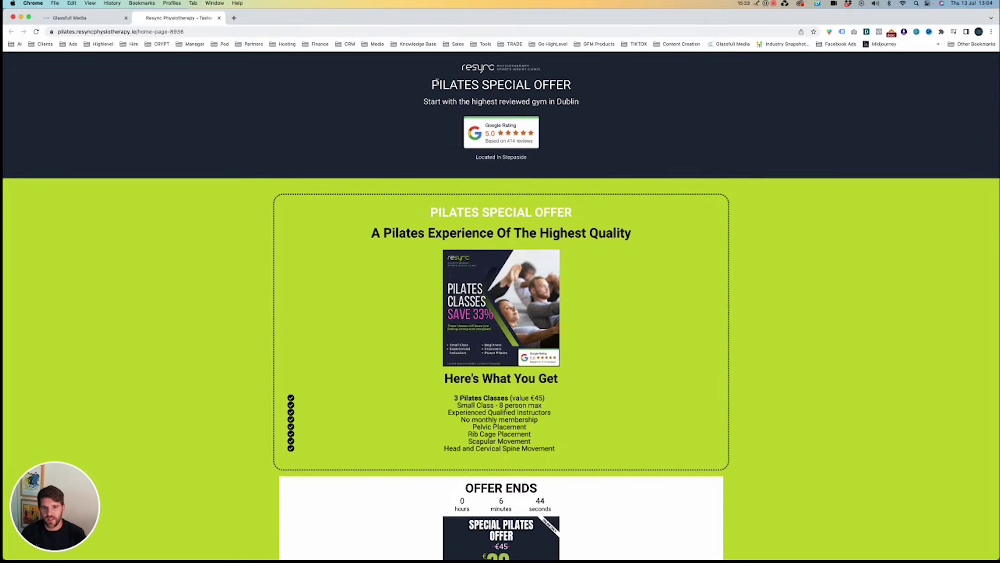
{"action": "scroll", "coordinate": [416, 106], "scroll_direction": "down", "scroll_amount": 5}
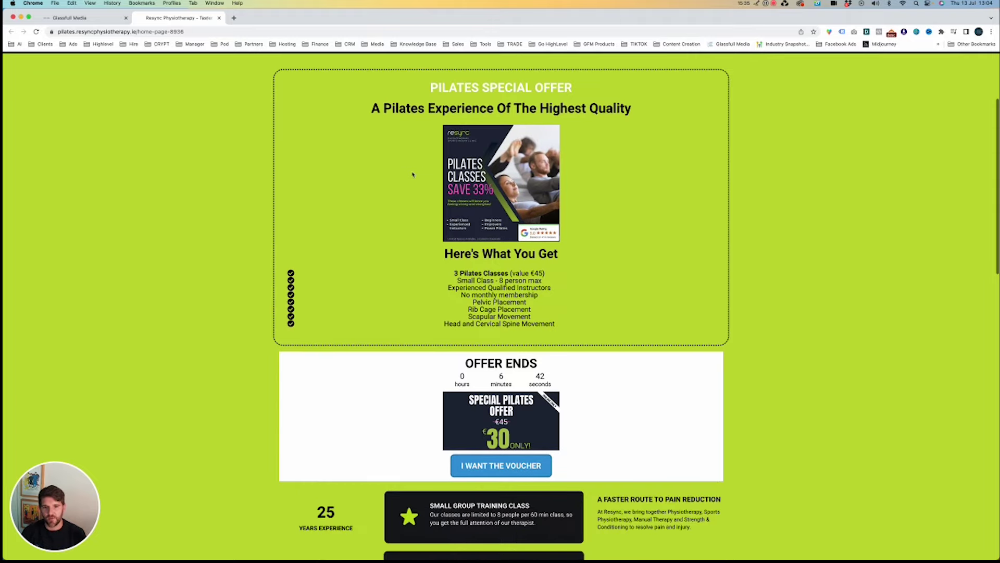
{"action": "scroll", "coordinate": [413, 175], "scroll_direction": "up", "scroll_amount": 4}
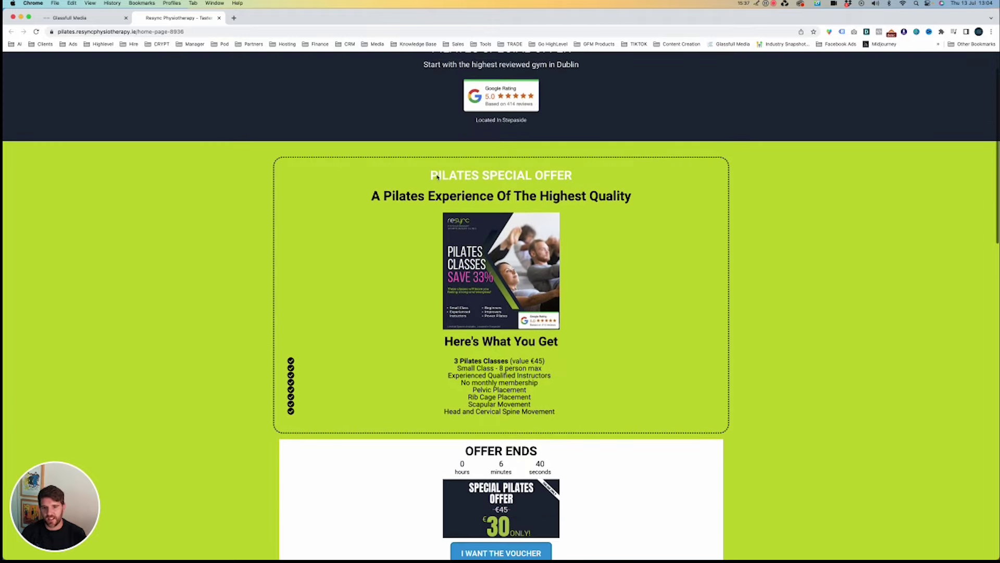
{"action": "scroll", "coordinate": [412, 203], "scroll_direction": "down", "scroll_amount": 7}
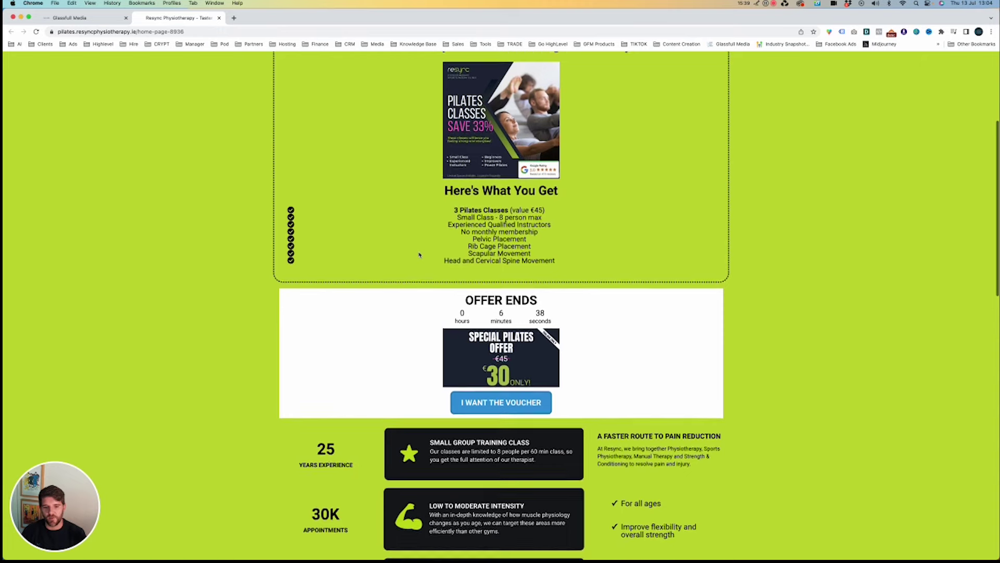
{"action": "scroll", "coordinate": [419, 254], "scroll_direction": "down", "scroll_amount": 2}
{"action": "left_click_drag", "start_coordinate": [463, 262], "coordinate": [563, 286]}
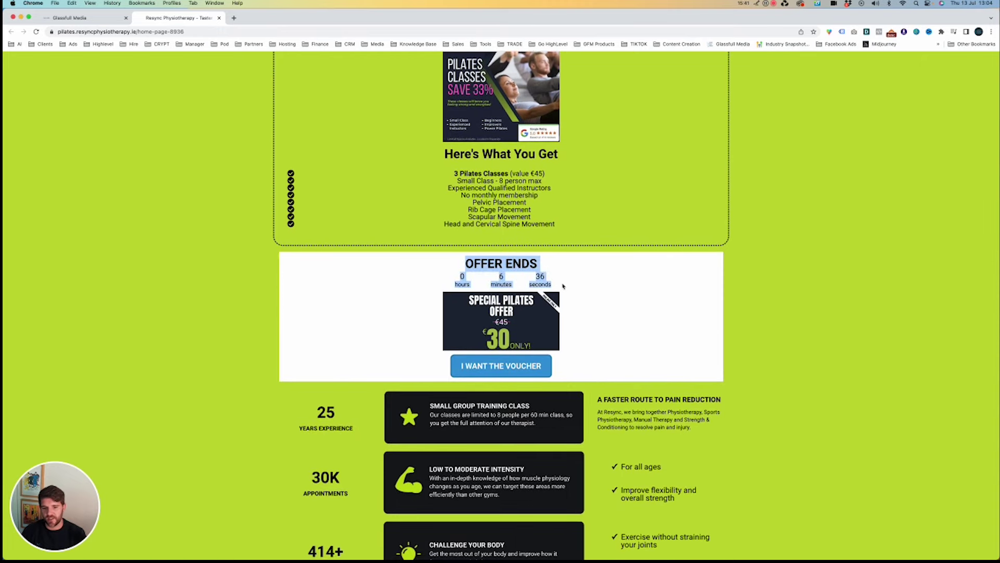
{"action": "left_click", "coordinate": [564, 286]}
{"action": "scroll", "coordinate": [545, 361], "scroll_direction": "down", "scroll_amount": 6}
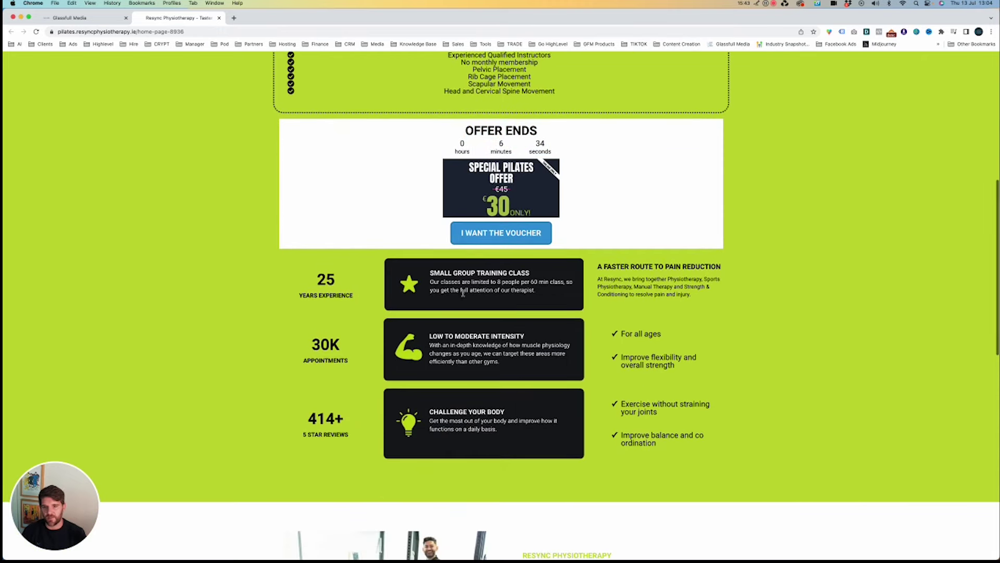
Open the €30 voucher offer, check the prefilled fields, claim it, then close the popup.
{"action": "left_click", "coordinate": [487, 233]}
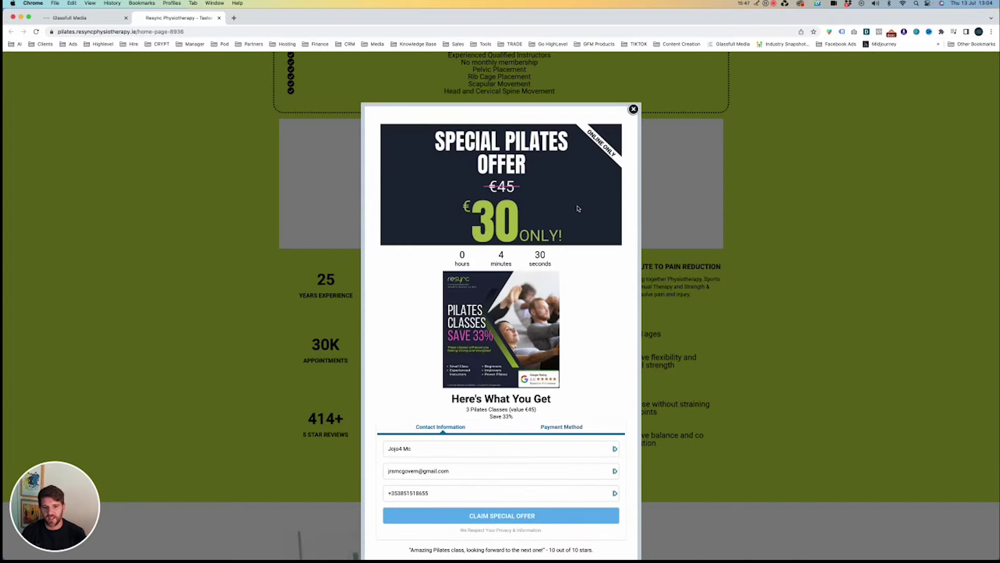
{"action": "scroll", "coordinate": [474, 280], "scroll_direction": "down", "scroll_amount": 3}
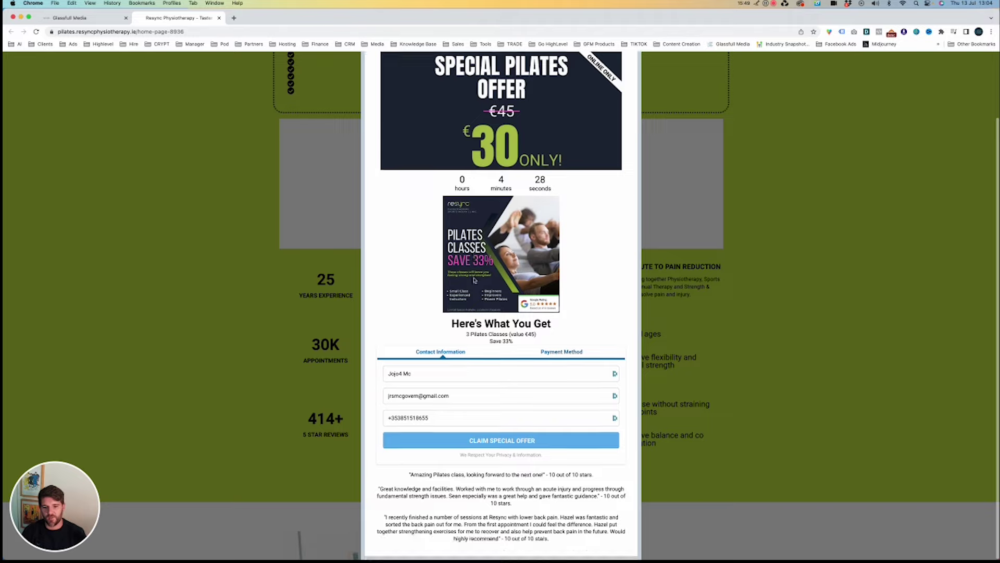
{"action": "left_click", "coordinate": [413, 375]}
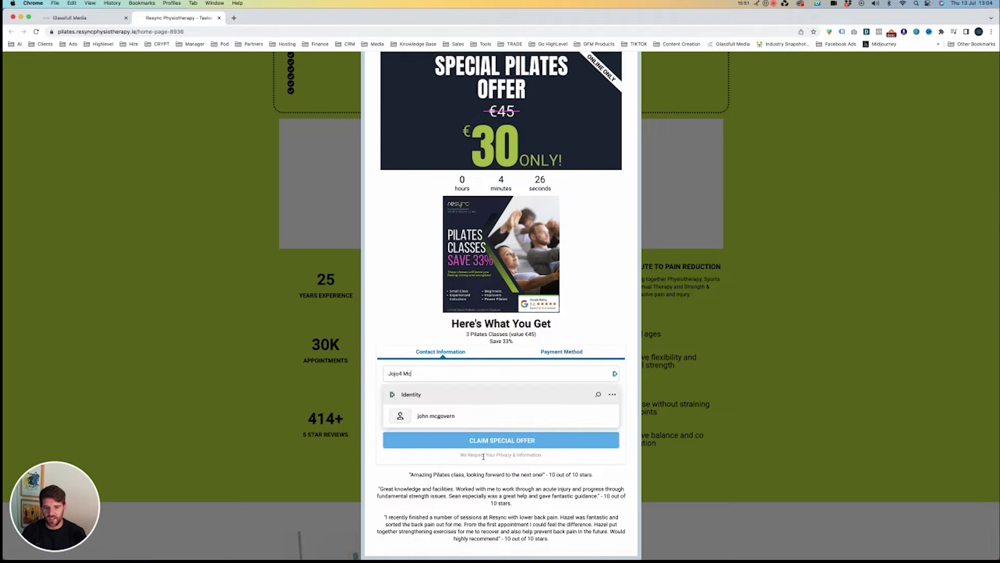
{"action": "right_click", "coordinate": [431, 438]}
{"action": "left_click", "coordinate": [362, 465]}
{"action": "left_click", "coordinate": [376, 349]}
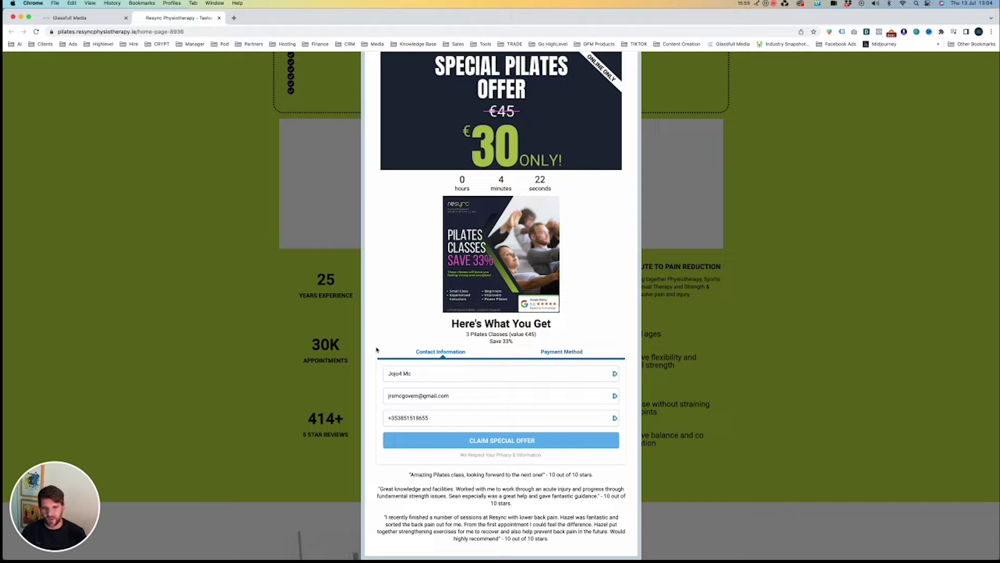
{"action": "left_click", "coordinate": [404, 373]}
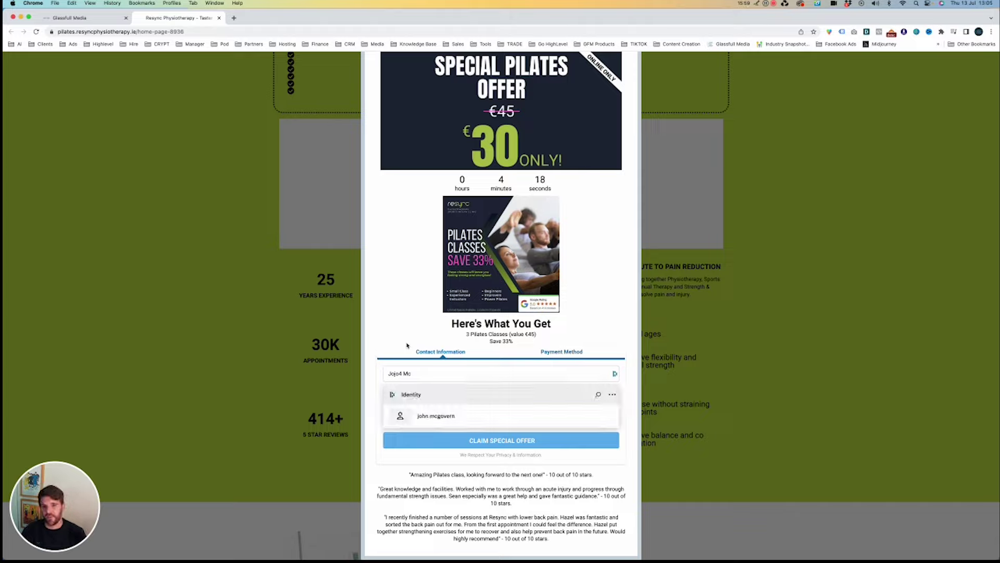
{"action": "left_click", "coordinate": [396, 366]}
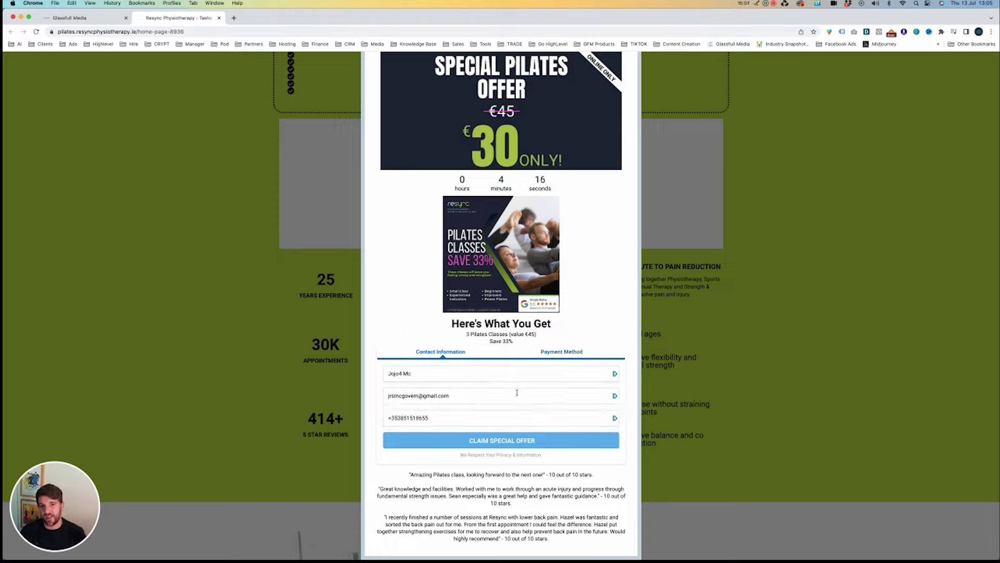
{"action": "left_click", "coordinate": [520, 438]}
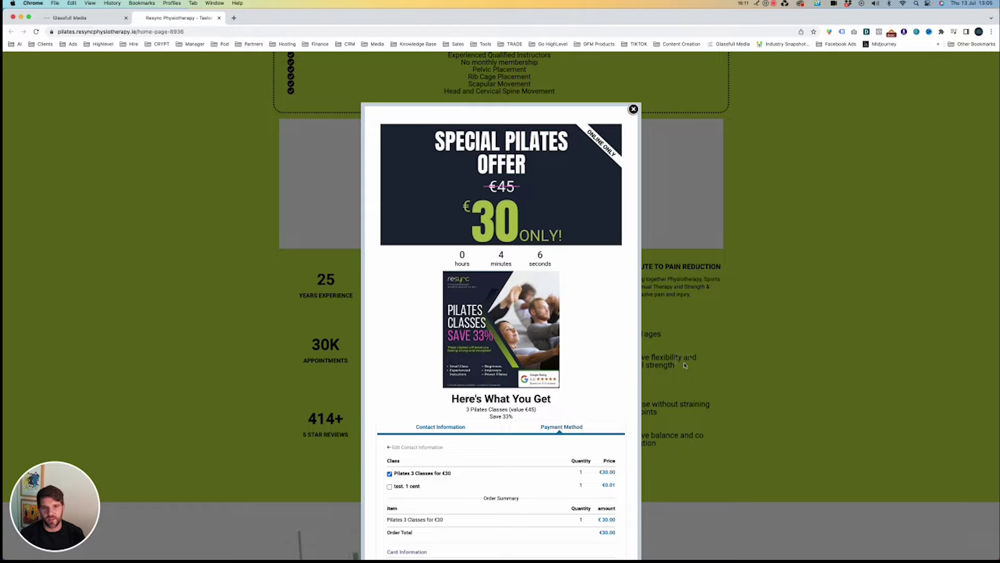
{"action": "left_click", "coordinate": [631, 110]}
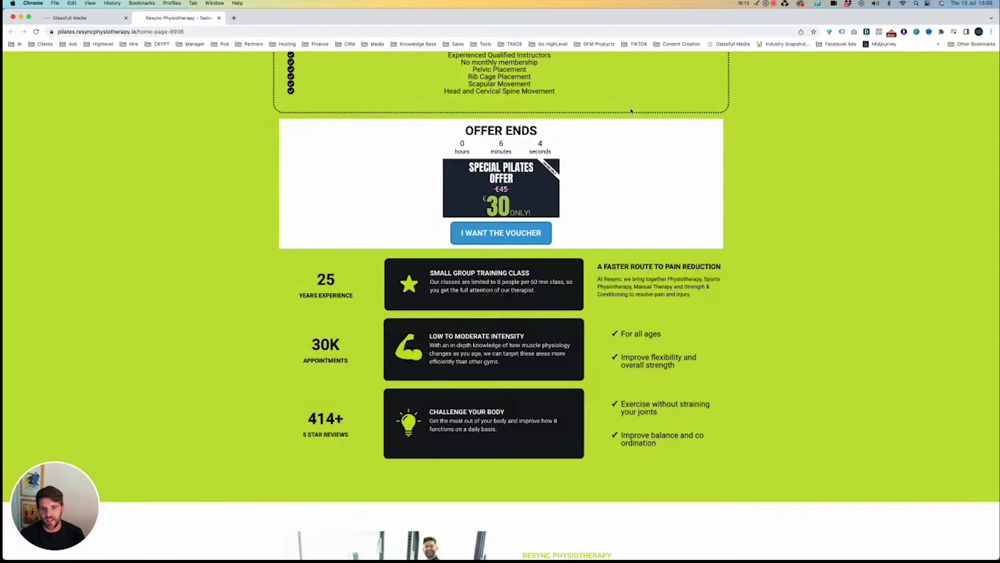
In the page builder, move the logo below the rating badge and delete the Google Rating image.
{"action": "left_click", "coordinate": [99, 20]}
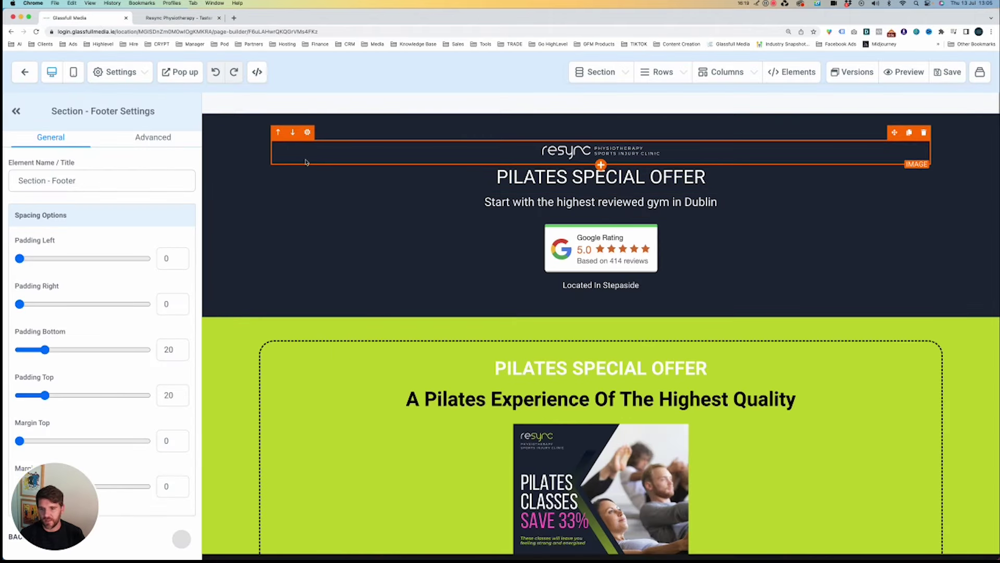
{"action": "left_click", "coordinate": [293, 133]}
{"action": "left_click", "coordinate": [293, 160]}
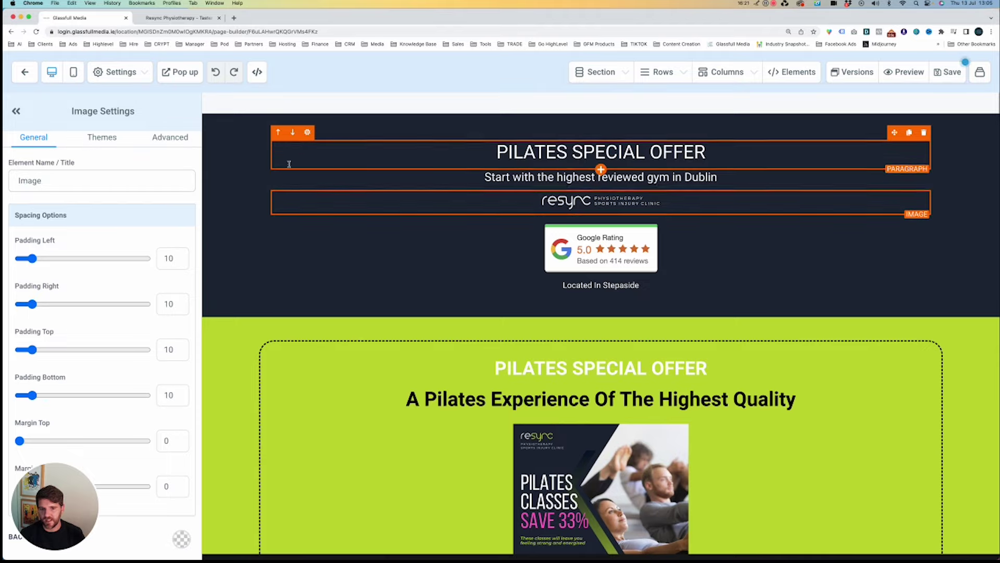
{"action": "left_click", "coordinate": [292, 181]}
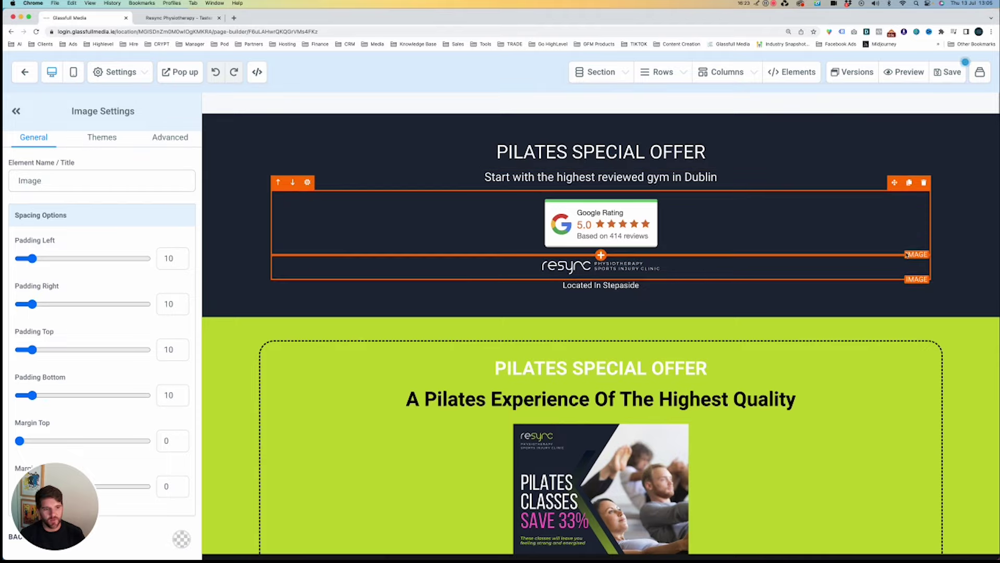
{"action": "left_click", "coordinate": [923, 183]}
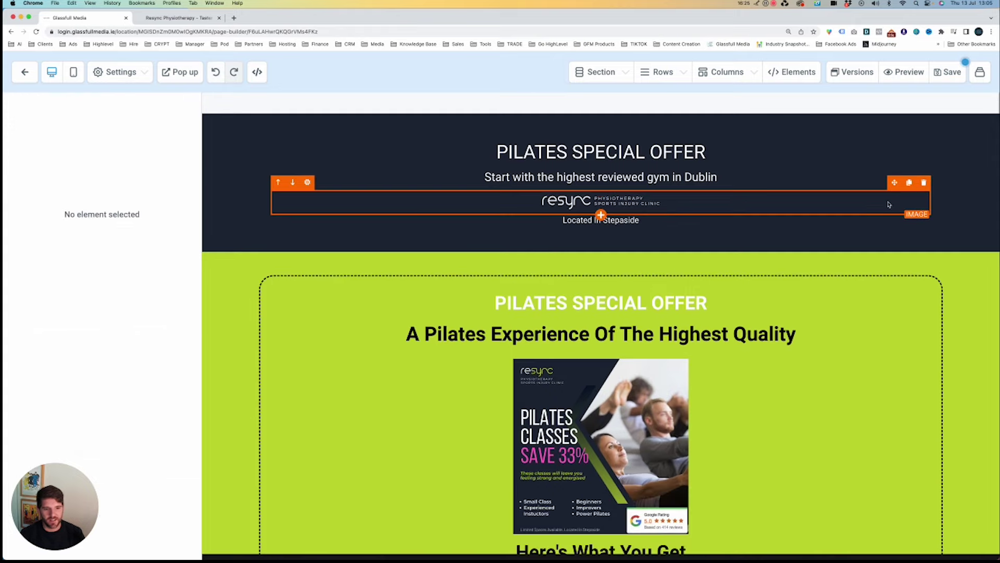
Add a full-width section with a 4-column row and a Button in the first column.
{"action": "left_click", "coordinate": [602, 249]}
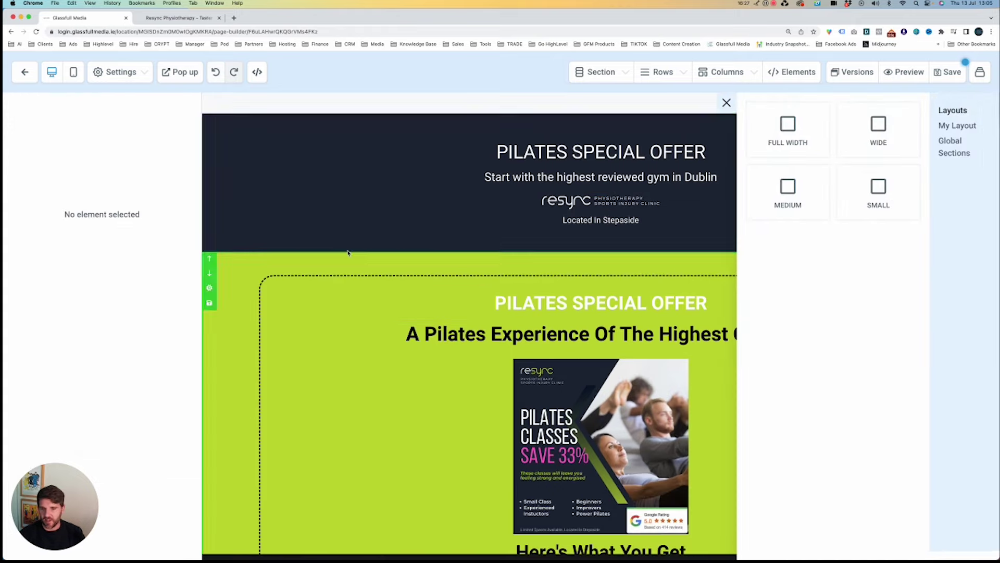
{"action": "left_click", "coordinate": [791, 133]}
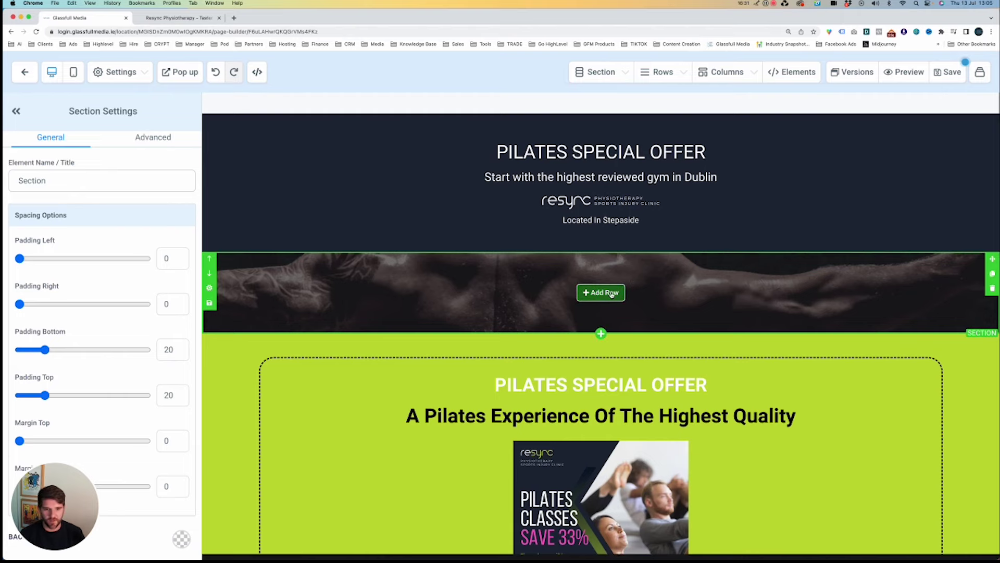
{"action": "left_click", "coordinate": [601, 293]}
{"action": "left_click", "coordinate": [950, 223]}
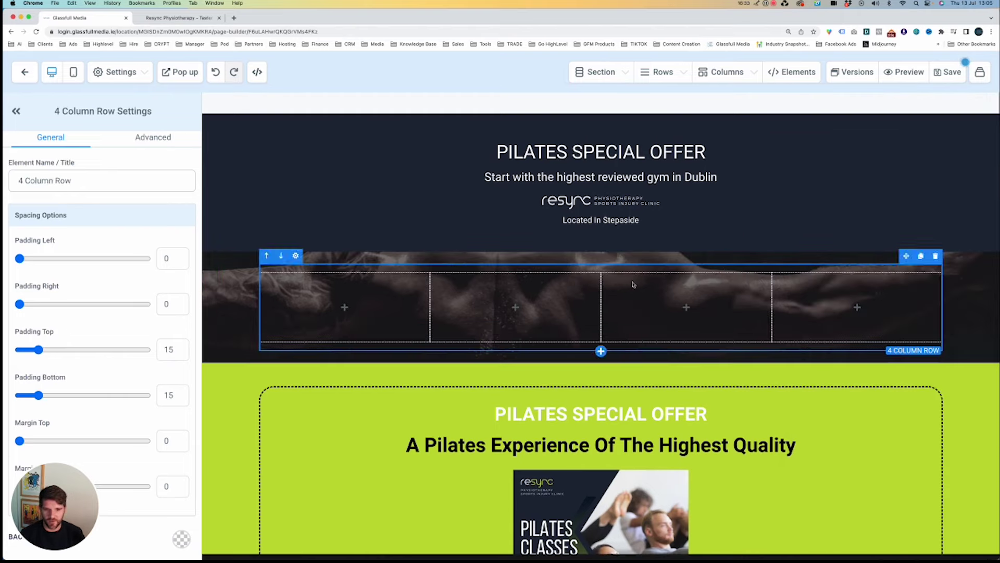
{"action": "left_click", "coordinate": [344, 307]}
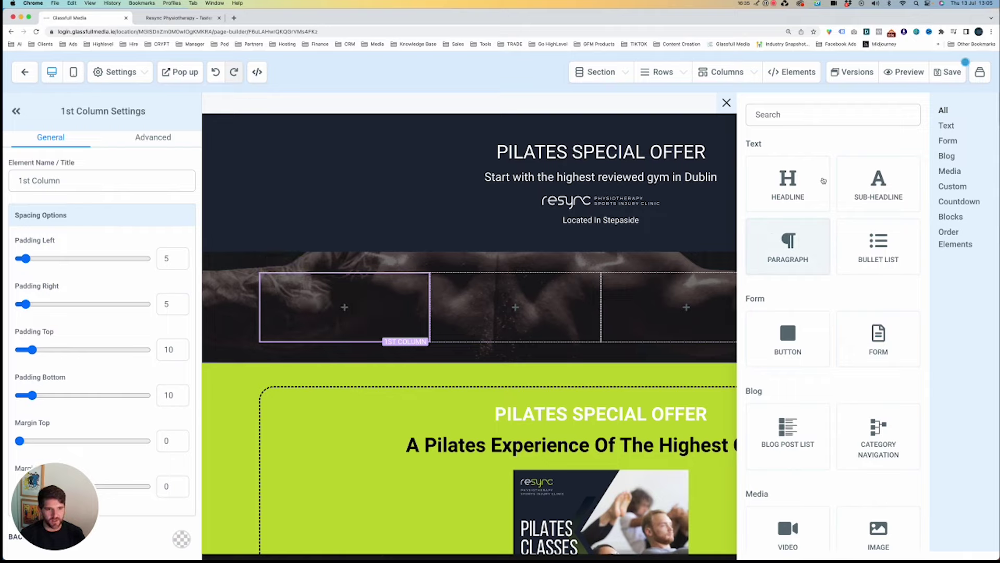
{"action": "left_click", "coordinate": [789, 337]}
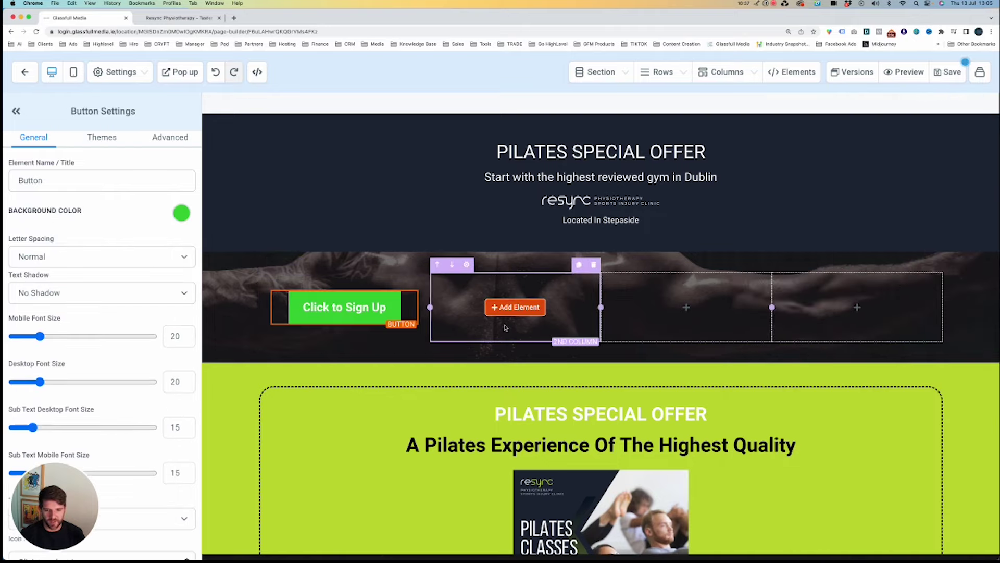
Put a Form showing the Free Taster Class form in the second column.
{"action": "left_click", "coordinate": [687, 308]}
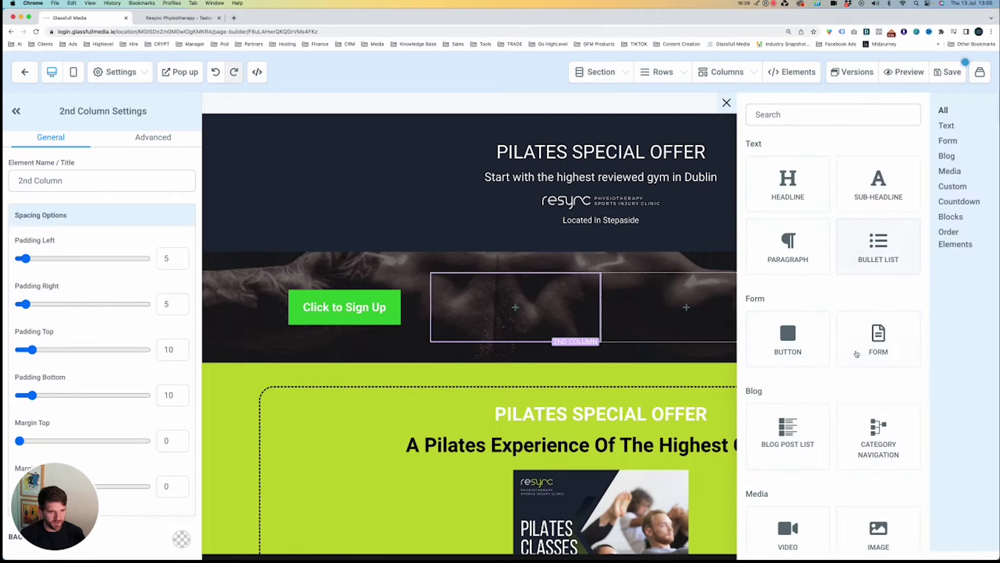
{"action": "left_click", "coordinate": [880, 339]}
{"action": "left_click", "coordinate": [520, 266]}
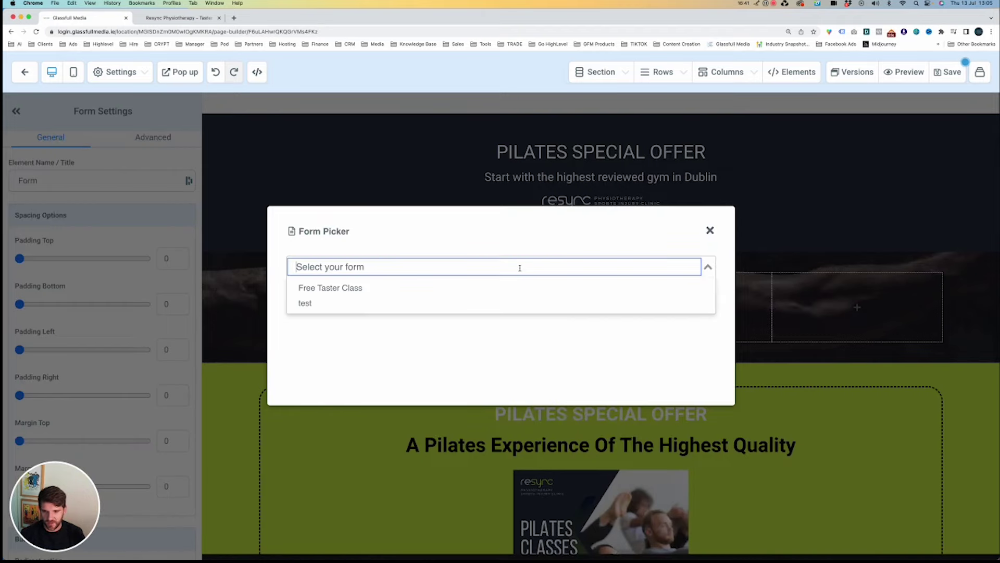
{"action": "left_click", "coordinate": [495, 288]}
Add a Headline element to the third column and select its text.
{"action": "left_click", "coordinate": [665, 327]}
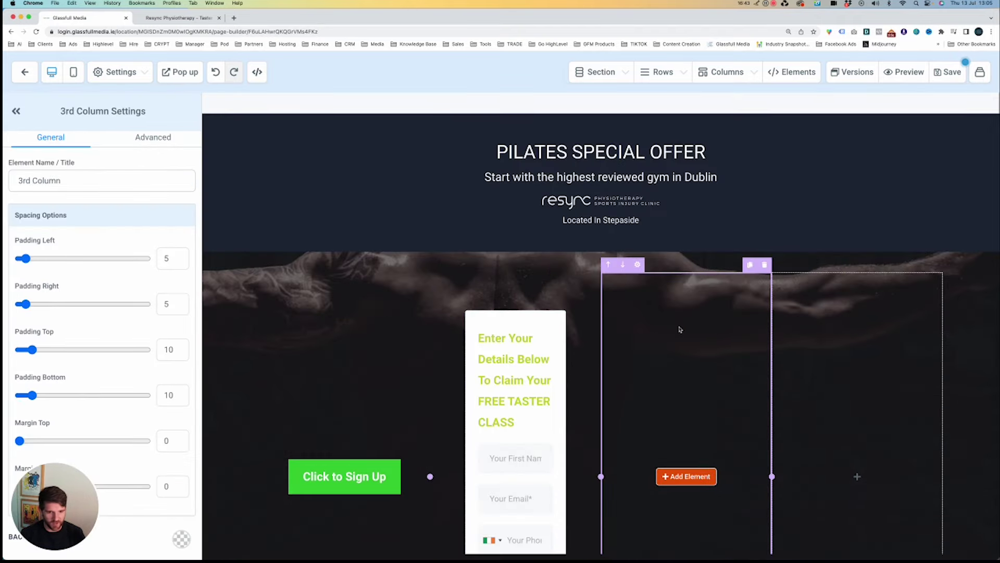
{"action": "left_click", "coordinate": [672, 475]}
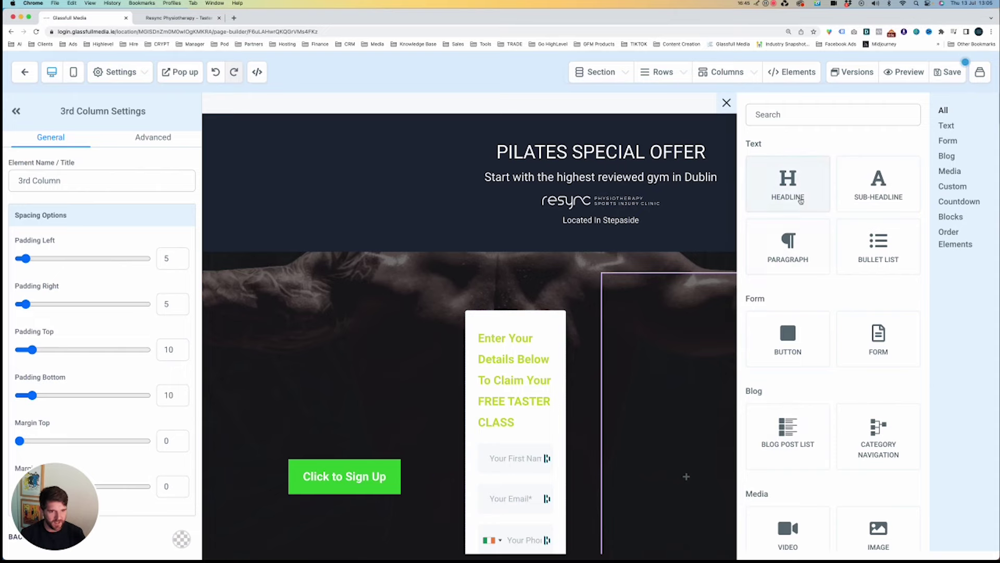
{"action": "left_click", "coordinate": [787, 184]}
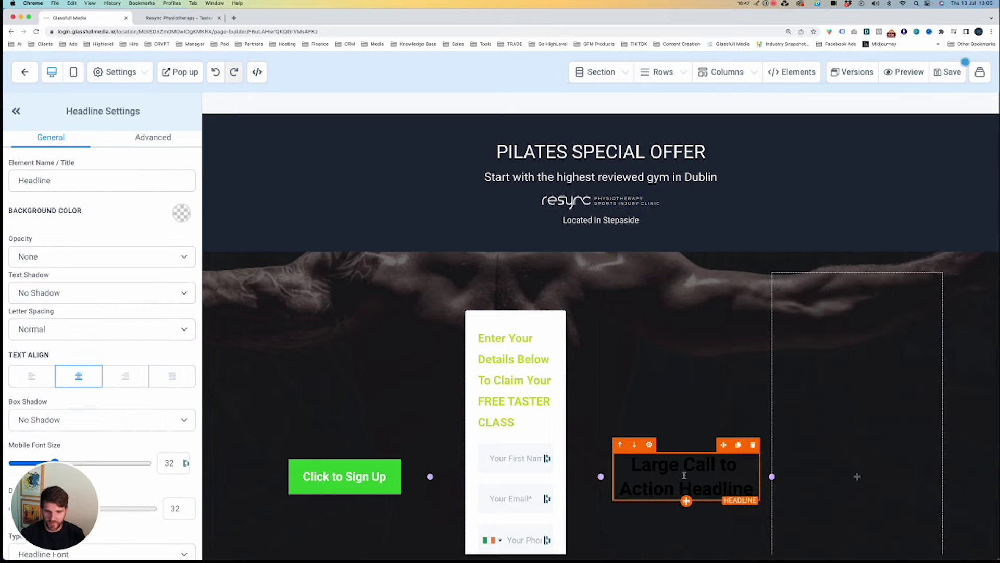
{"action": "double_click", "coordinate": [685, 474]}
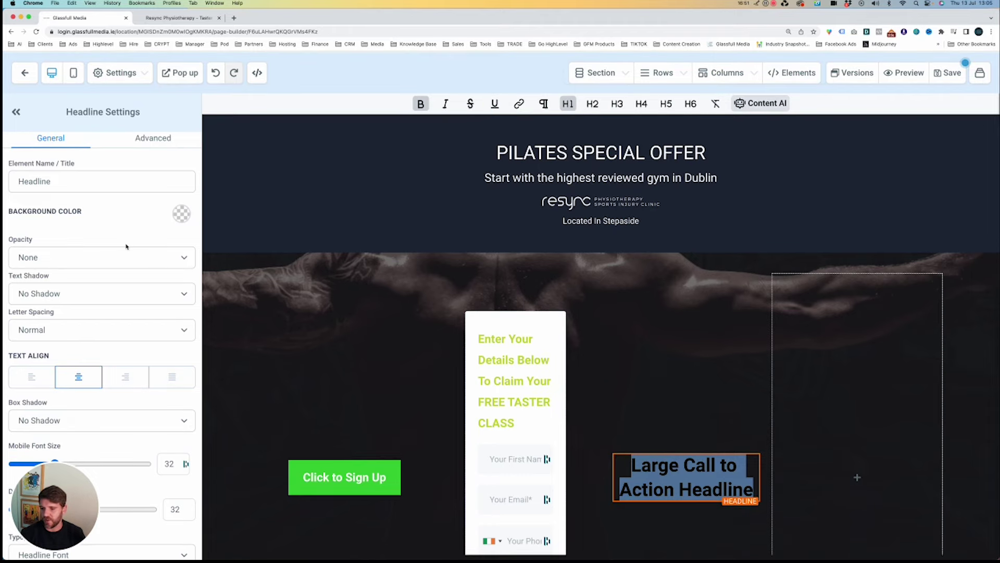
Set the headline's text colour and bold text colour to white.
{"action": "scroll", "coordinate": [129, 261], "scroll_direction": "down", "scroll_amount": 5}
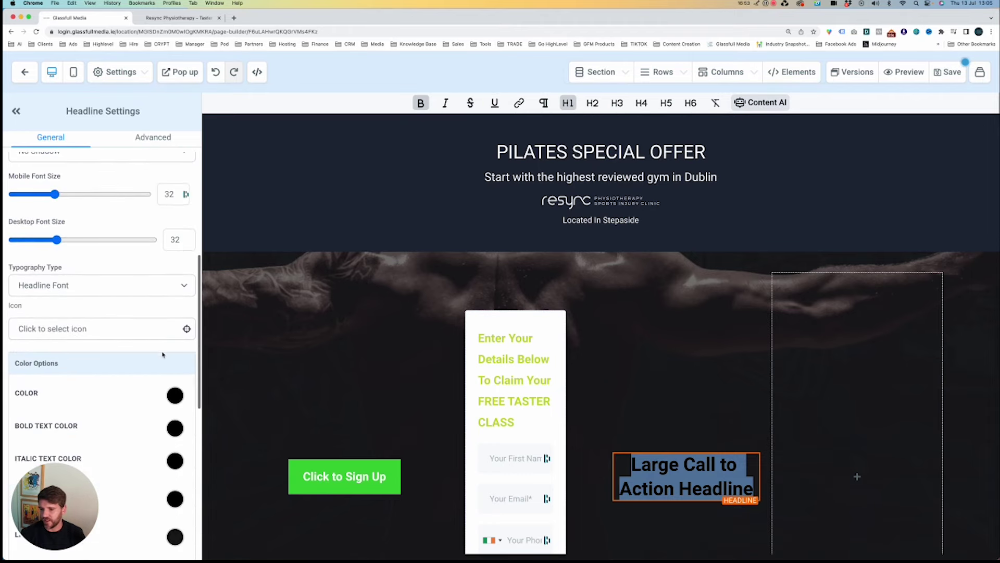
{"action": "scroll", "coordinate": [163, 354], "scroll_direction": "down", "scroll_amount": 1}
{"action": "left_click", "coordinate": [176, 356]}
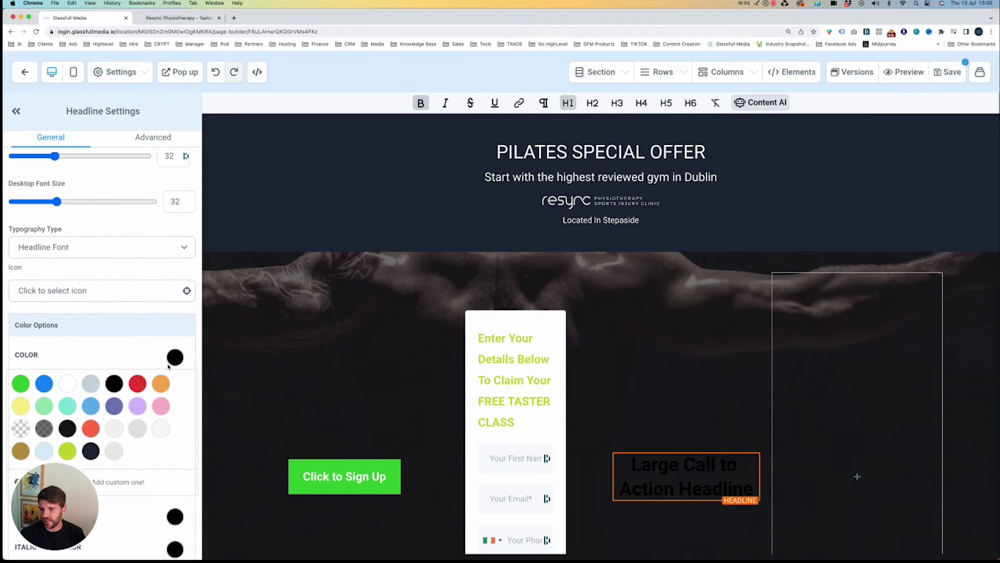
{"action": "left_click", "coordinate": [67, 385]}
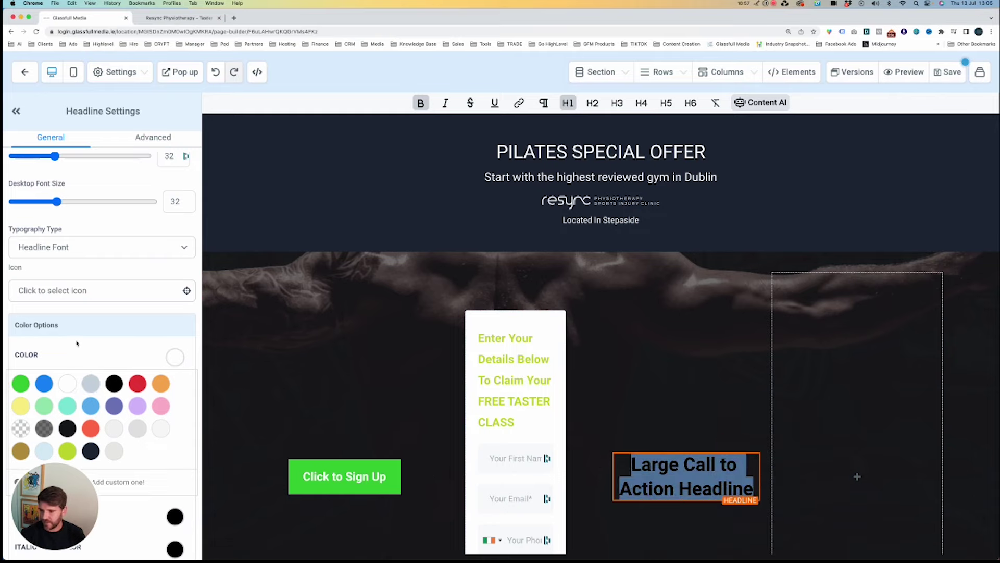
{"action": "scroll", "coordinate": [76, 342], "scroll_direction": "down", "scroll_amount": 3}
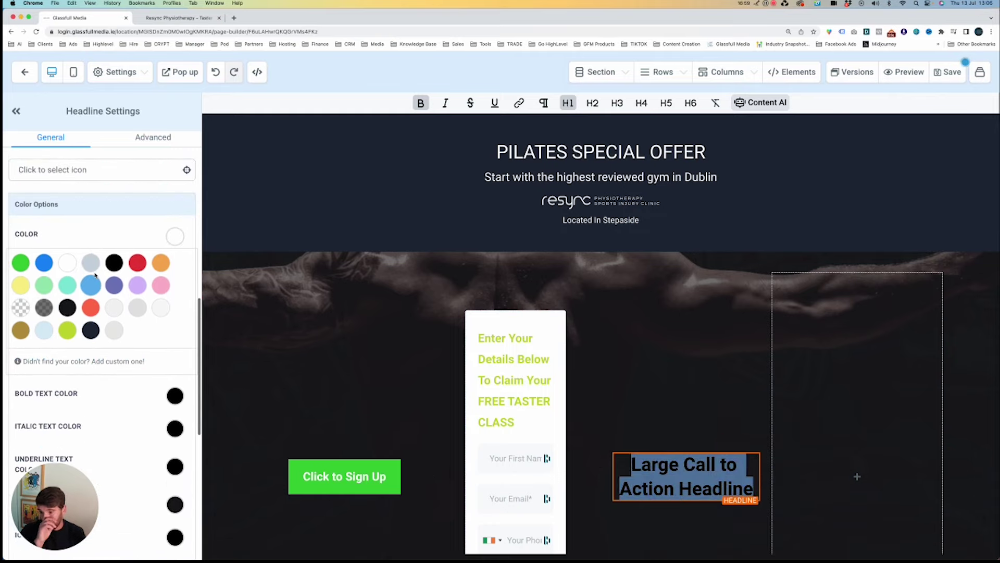
{"action": "scroll", "coordinate": [160, 401], "scroll_direction": "down", "scroll_amount": 1}
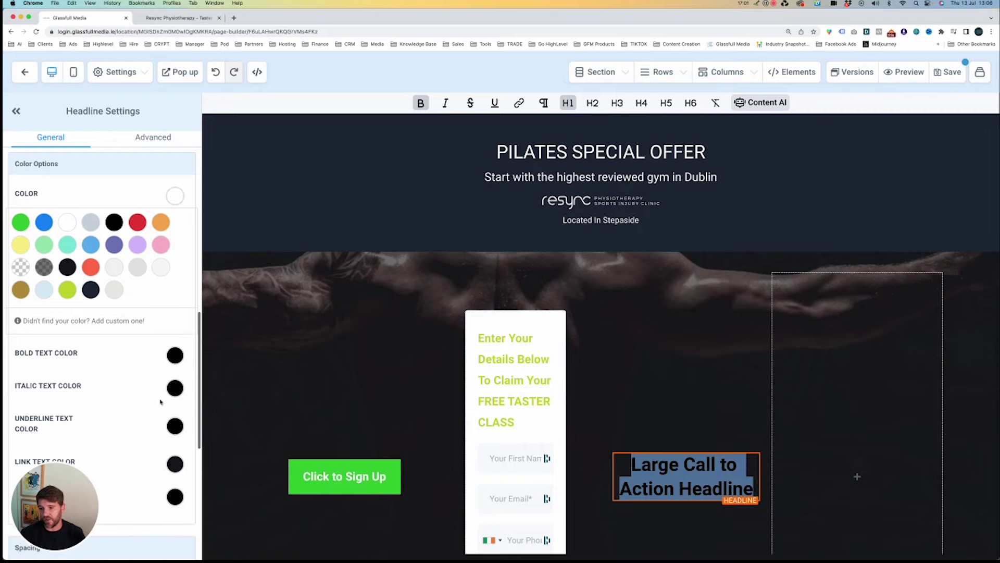
{"action": "left_click", "coordinate": [174, 357]}
{"action": "left_click", "coordinate": [67, 382]}
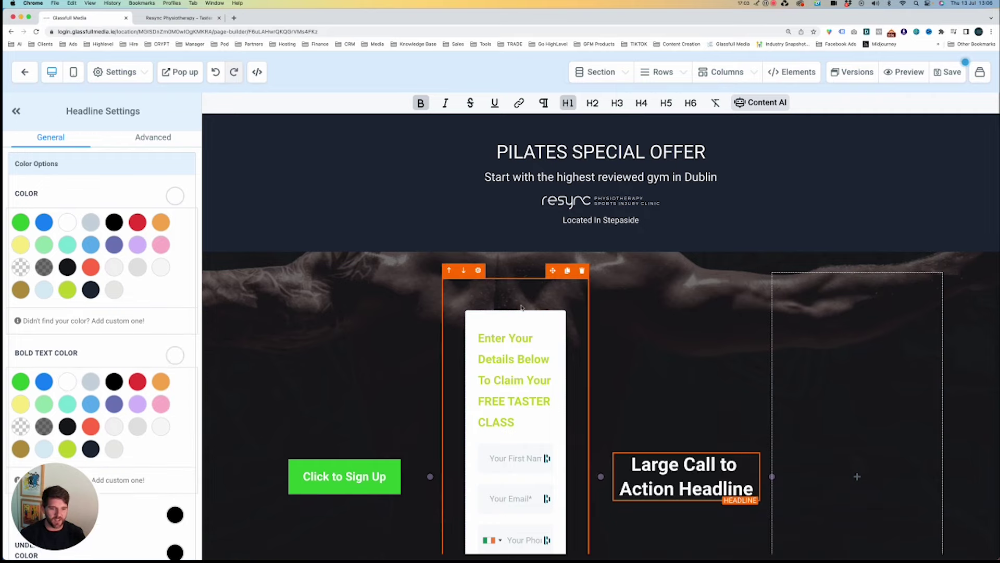
{"action": "scroll", "coordinate": [521, 308], "scroll_direction": "down", "scroll_amount": 2}
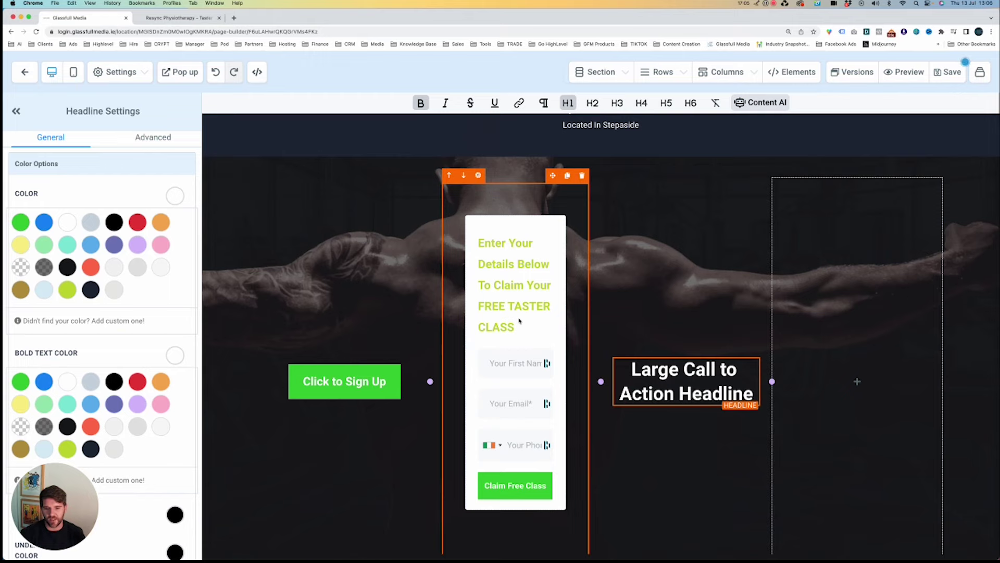
{"action": "scroll", "coordinate": [520, 320], "scroll_direction": "down", "scroll_amount": 1}
{"action": "scroll", "coordinate": [516, 318], "scroll_direction": "down", "scroll_amount": 7}
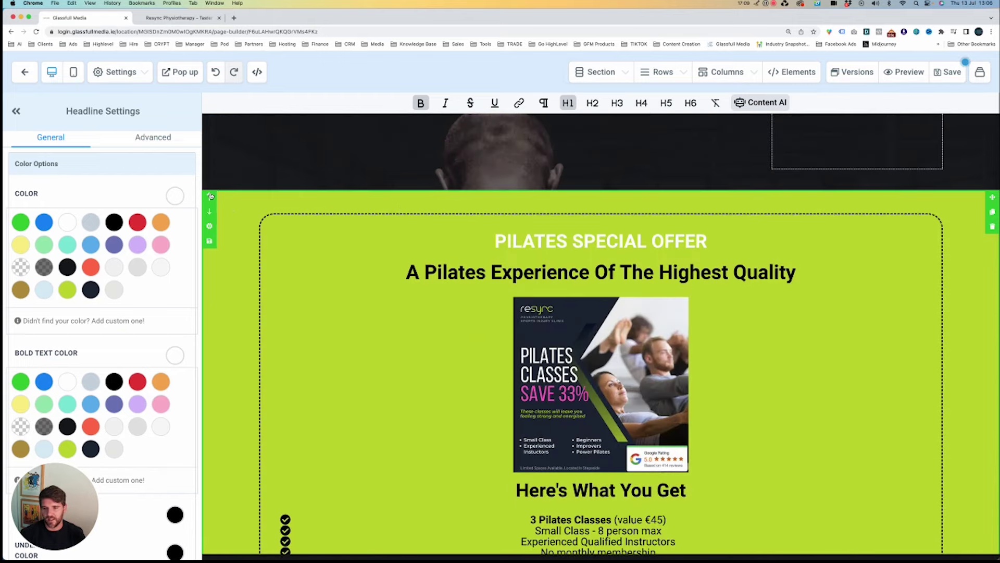
Collapse Section Settings and leave the page builder without saving.
{"action": "left_click", "coordinate": [210, 196]}
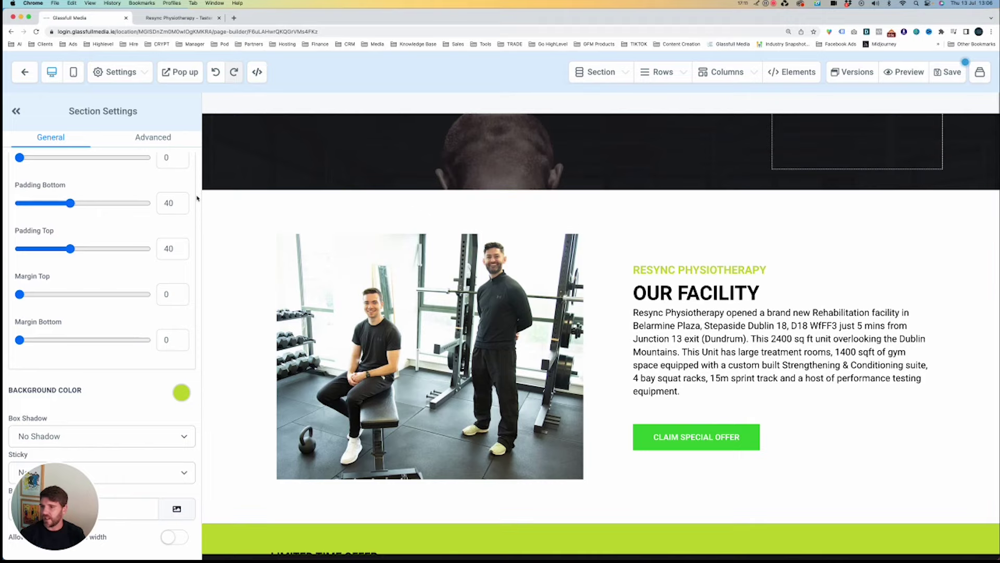
{"action": "left_click", "coordinate": [17, 111]}
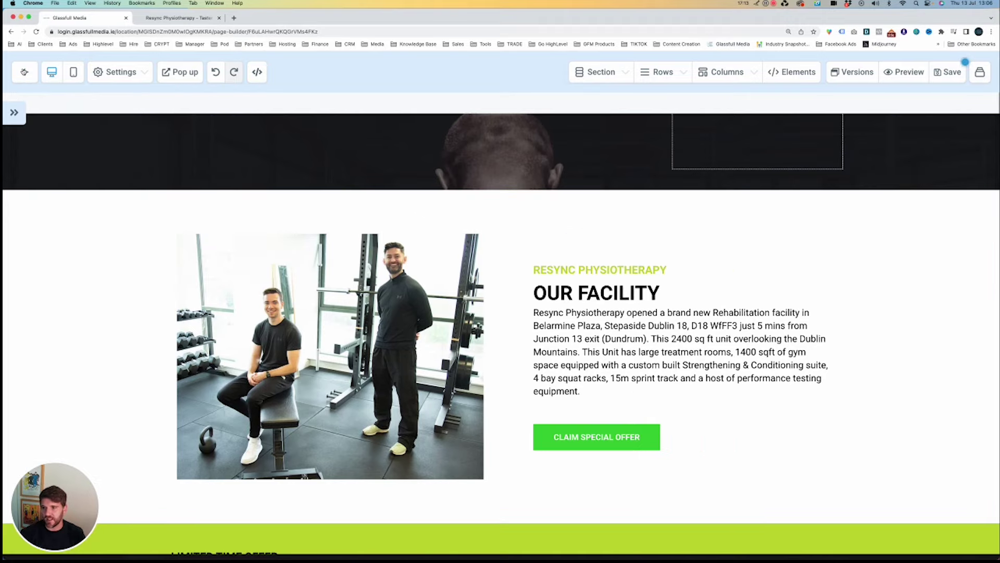
{"action": "left_click", "coordinate": [25, 72]}
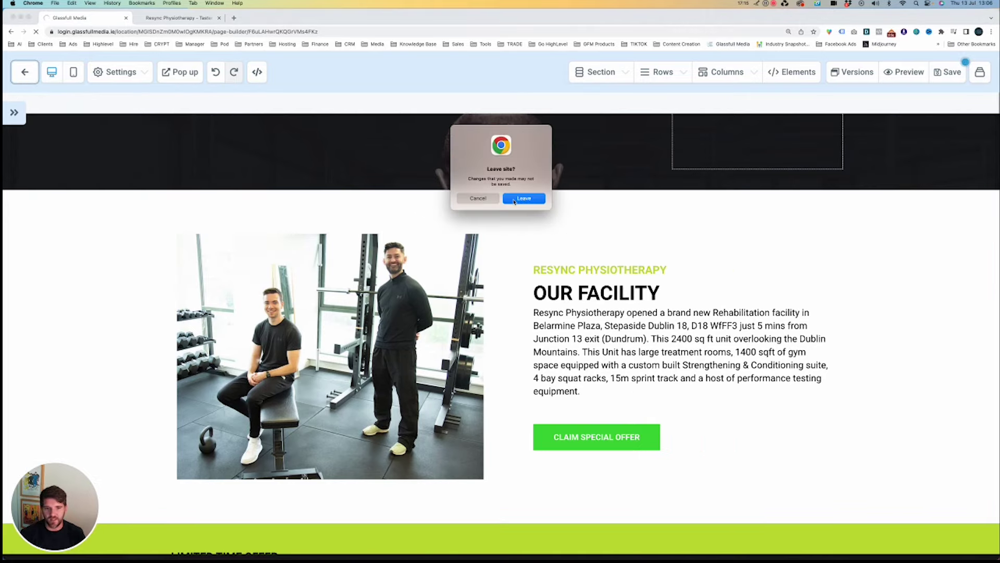
{"action": "left_click", "coordinate": [514, 199]}
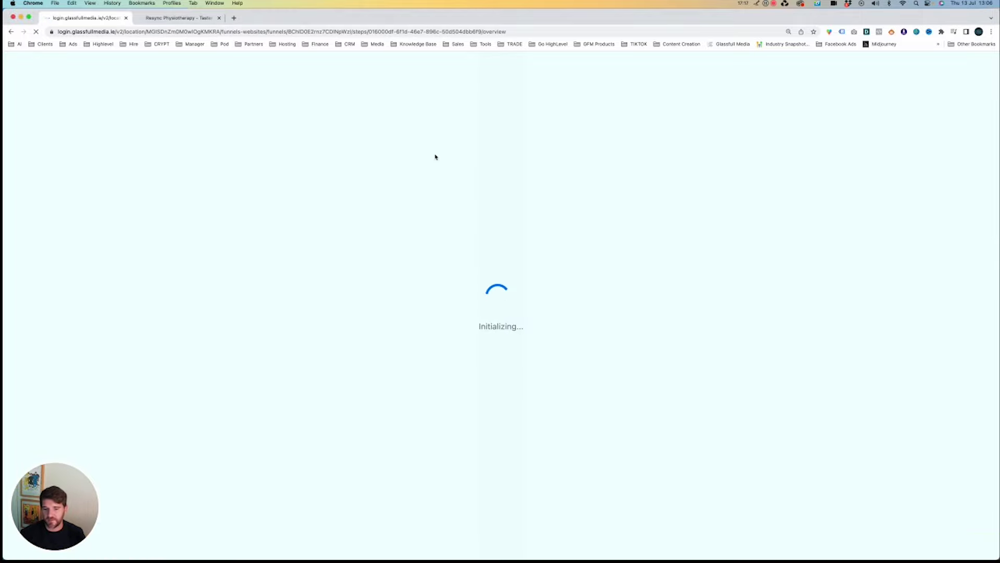
Check the ReSync Pilates landing page, then open Automation workflows in the GoHighLevel account.
{"action": "left_click", "coordinate": [204, 20]}
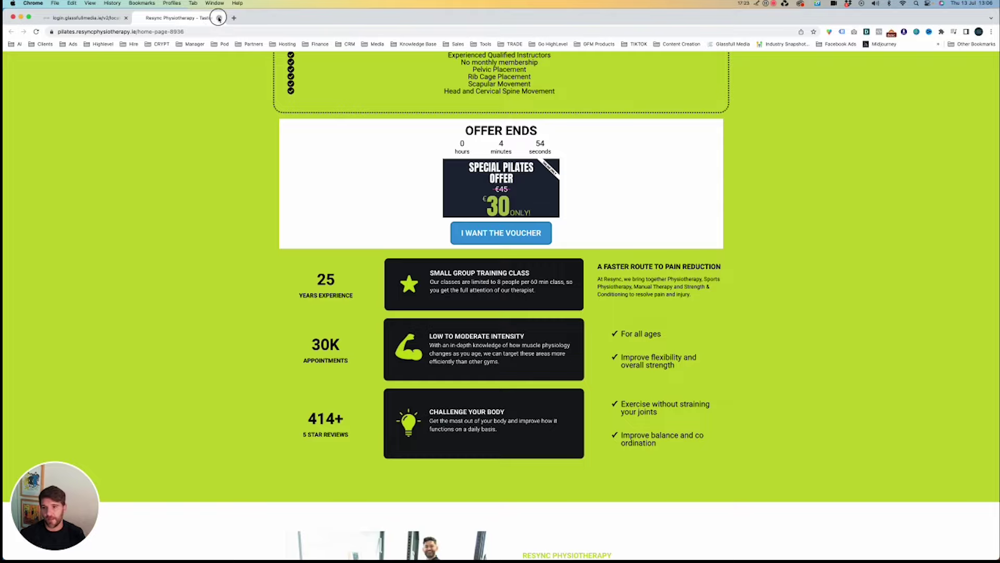
{"action": "left_click", "coordinate": [112, 20]}
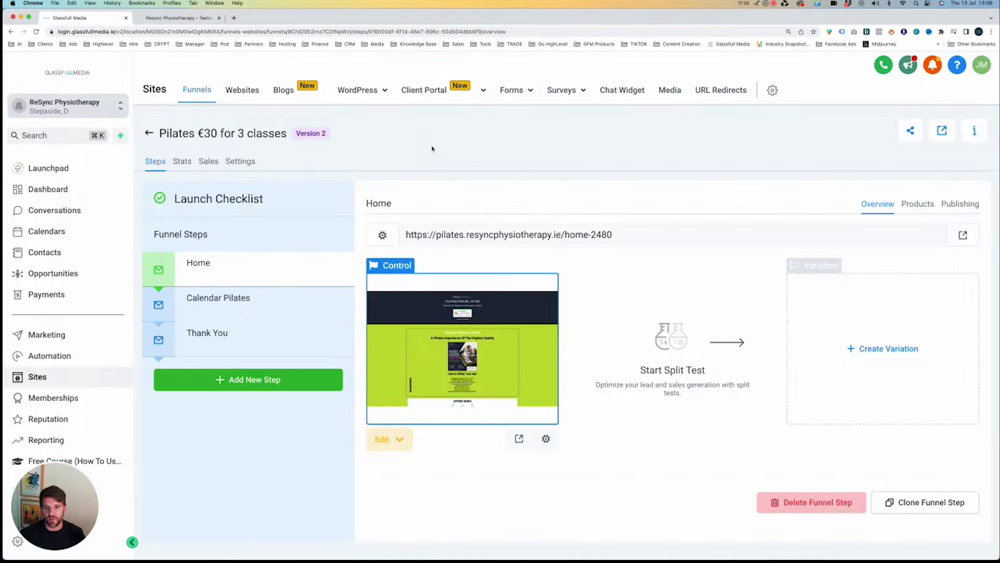
{"action": "left_click", "coordinate": [58, 356]}
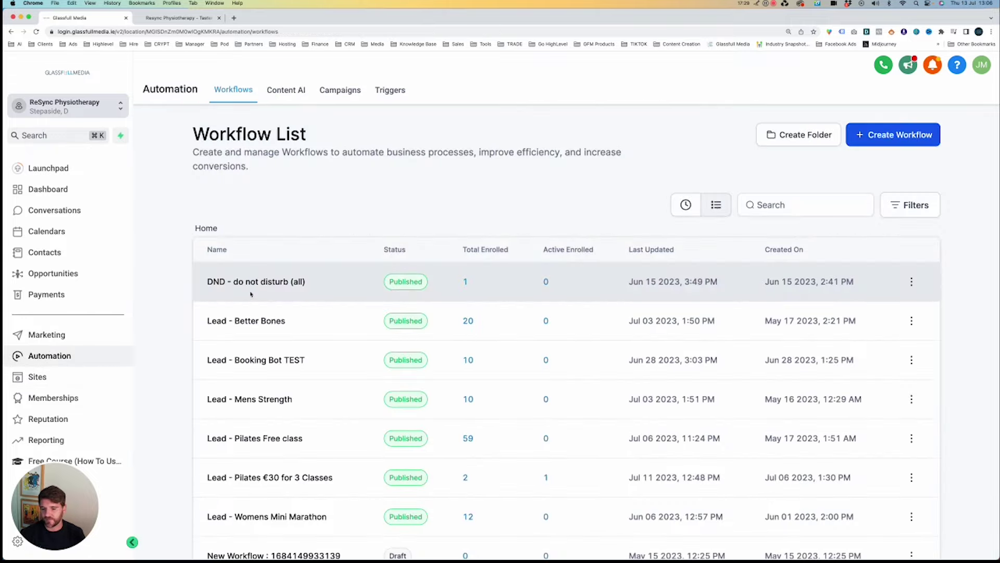
Open the Lead - Pilates €30 for 3 Classes workflow from the list.
{"action": "scroll", "coordinate": [294, 296], "scroll_direction": "down", "scroll_amount": 2}
{"action": "scroll", "coordinate": [294, 296], "scroll_direction": "down", "scroll_amount": 2}
{"action": "left_click", "coordinate": [298, 335]}
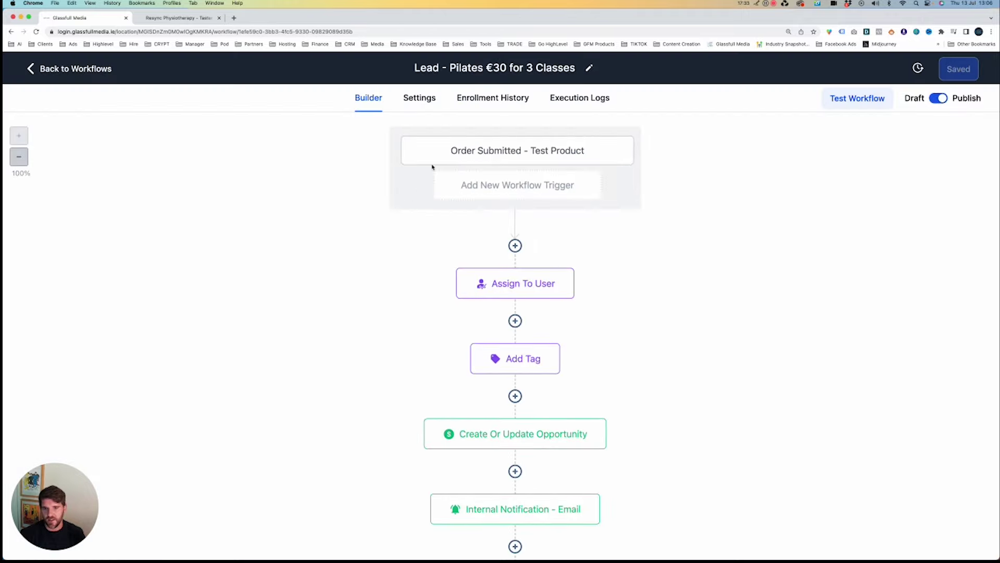
Inspect the Order Submitted trigger settings, close them, and return to the landing page tab.
{"action": "left_click", "coordinate": [520, 156]}
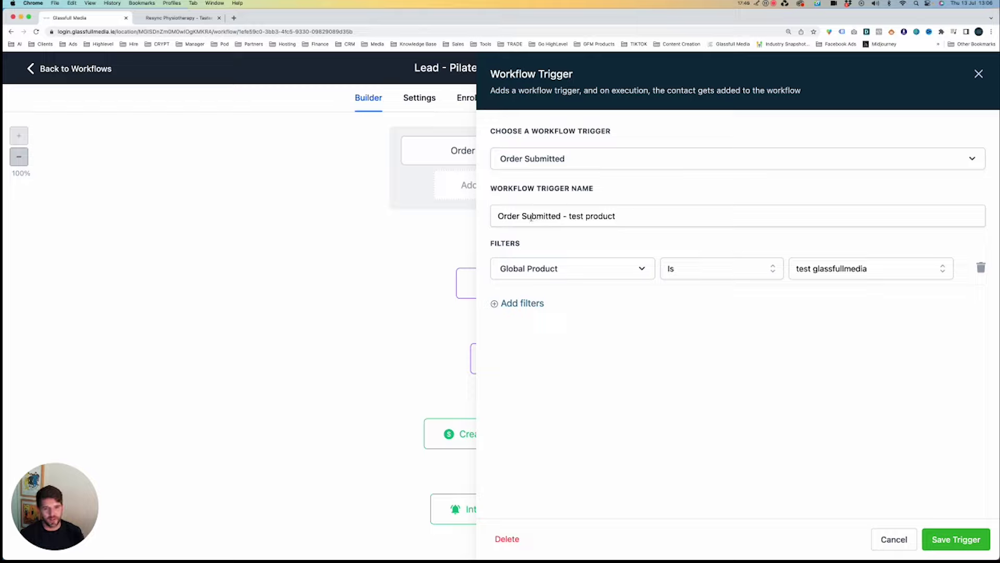
{"action": "left_click_drag", "start_coordinate": [499, 215], "coordinate": [674, 229]}
{"action": "left_click", "coordinate": [664, 246]}
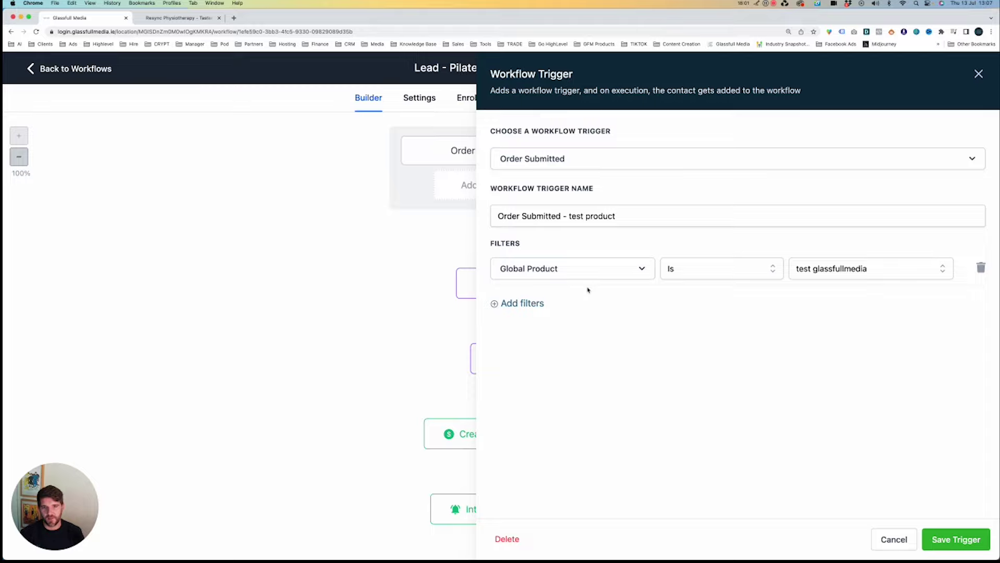
{"action": "left_click", "coordinate": [978, 74]}
{"action": "left_click", "coordinate": [177, 18]}
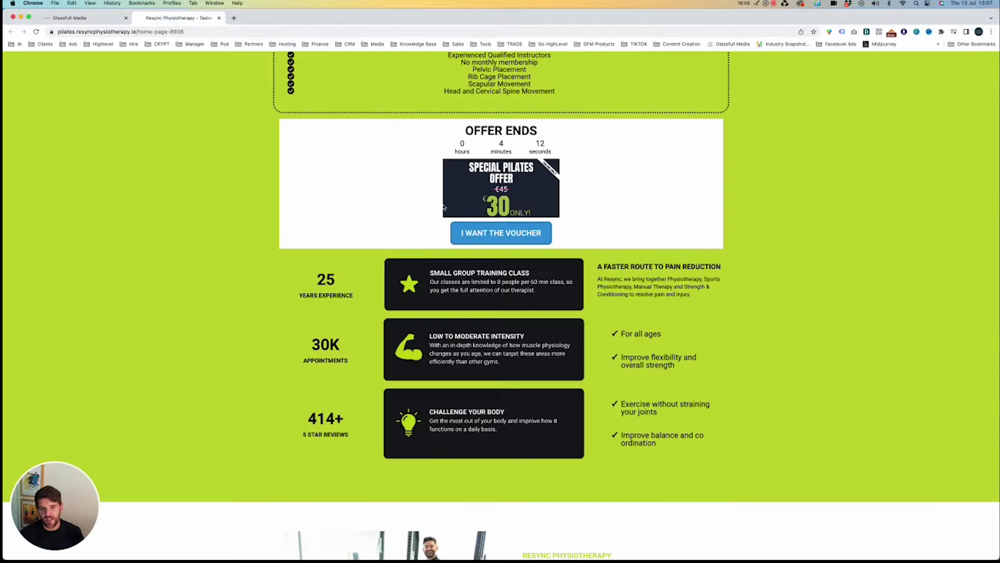
Open the calendar-pilates-page booking calendar in a new tab.
{"action": "left_click", "coordinate": [390, 30]}
{"action": "type", "text": "pilate"}
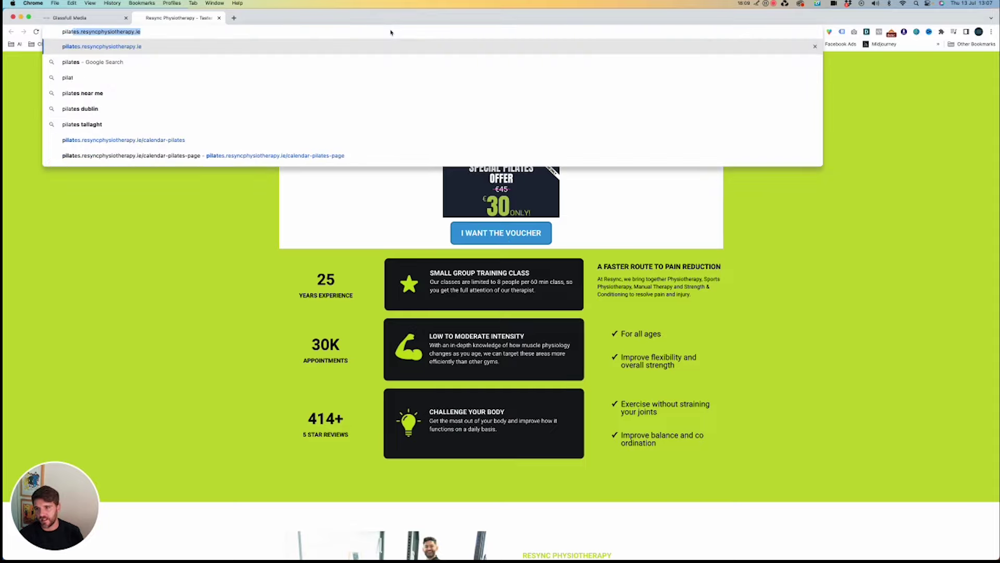
{"action": "key", "text": "Down"}
{"action": "key", "text": "Down"}
{"action": "key", "text": "Down"}
{"action": "key", "text": "Down"}
{"action": "key", "text": "Down"}
{"action": "key", "text": "Down"}
{"action": "key", "text": "Down"}
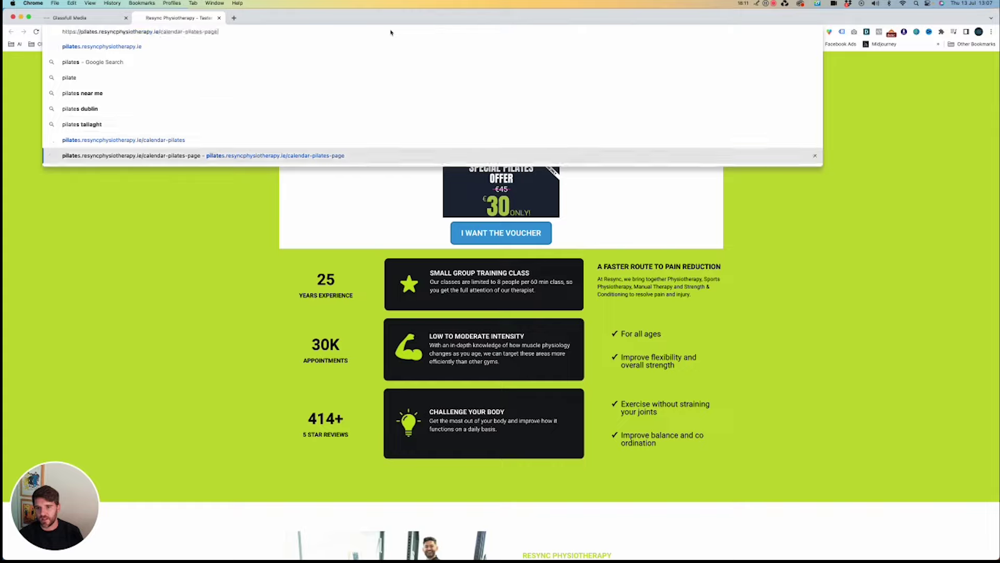
{"action": "key", "text": "alt+Return"}
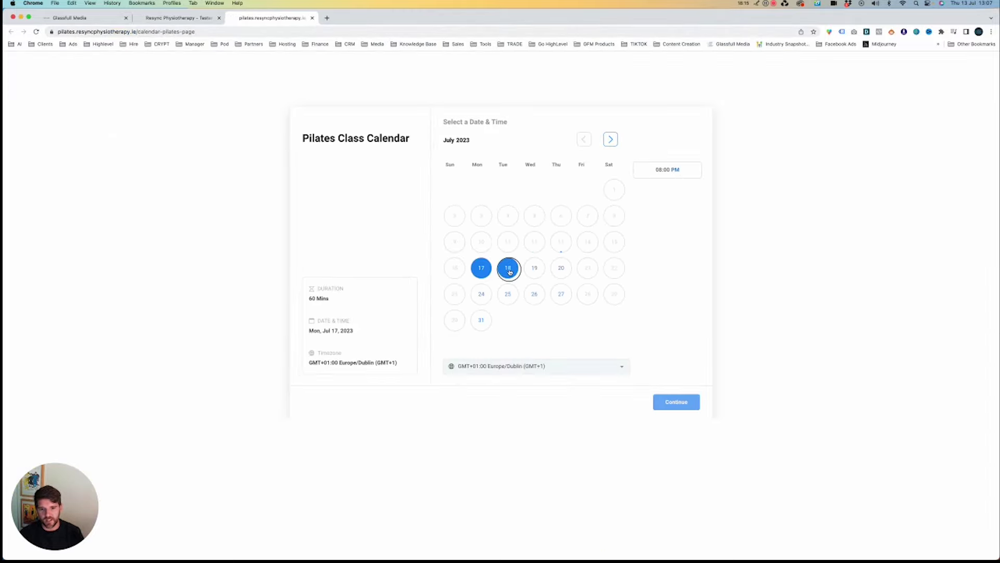
Book 18 July at 08:00 PM through to the details form, then close the tab.
{"action": "left_click", "coordinate": [508, 269]}
{"action": "left_click_drag", "start_coordinate": [317, 298], "coordinate": [369, 327]}
{"action": "left_click", "coordinate": [369, 328]}
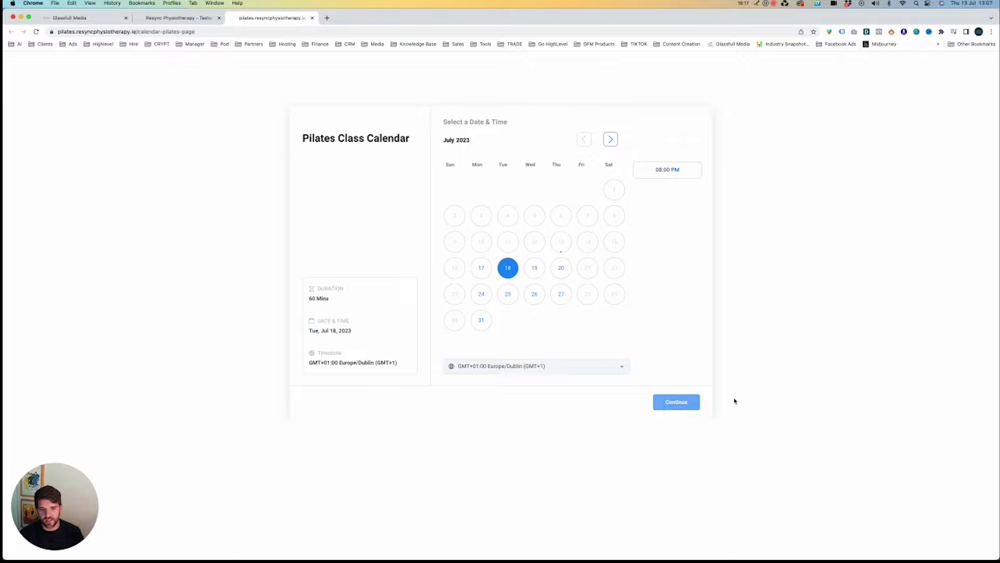
{"action": "left_click", "coordinate": [663, 405]}
{"action": "left_click", "coordinate": [677, 171]}
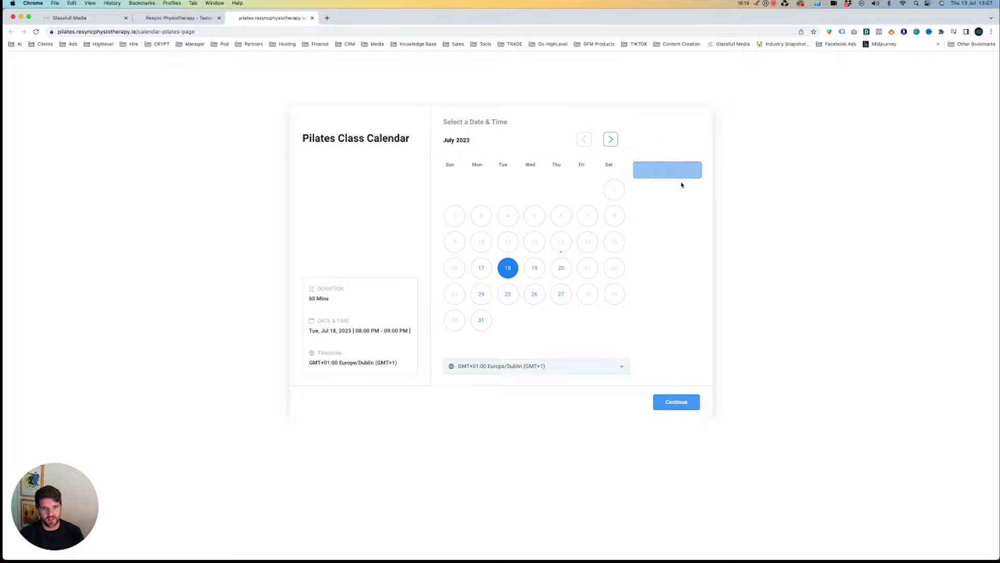
{"action": "left_click", "coordinate": [690, 404]}
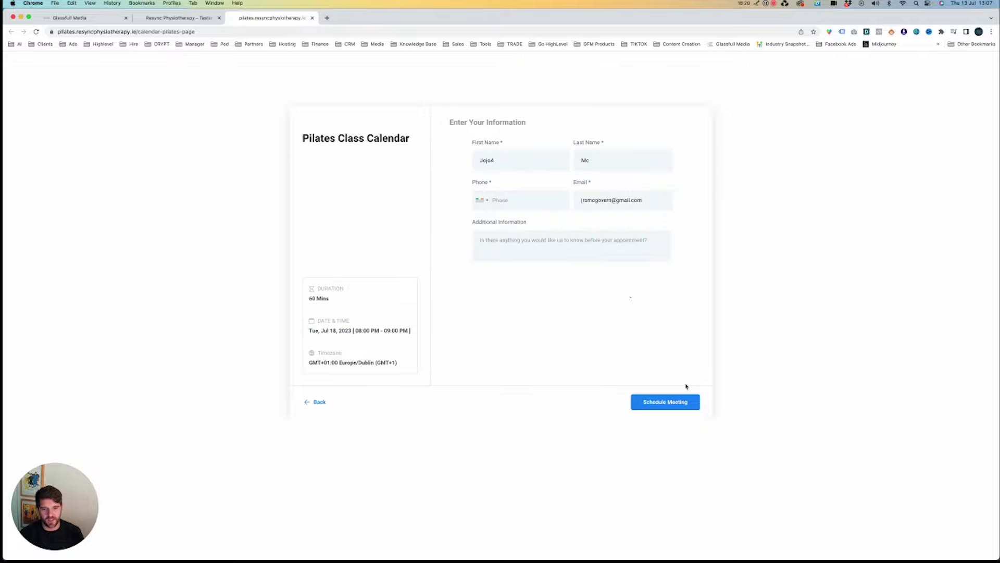
{"action": "left_click", "coordinate": [511, 166]}
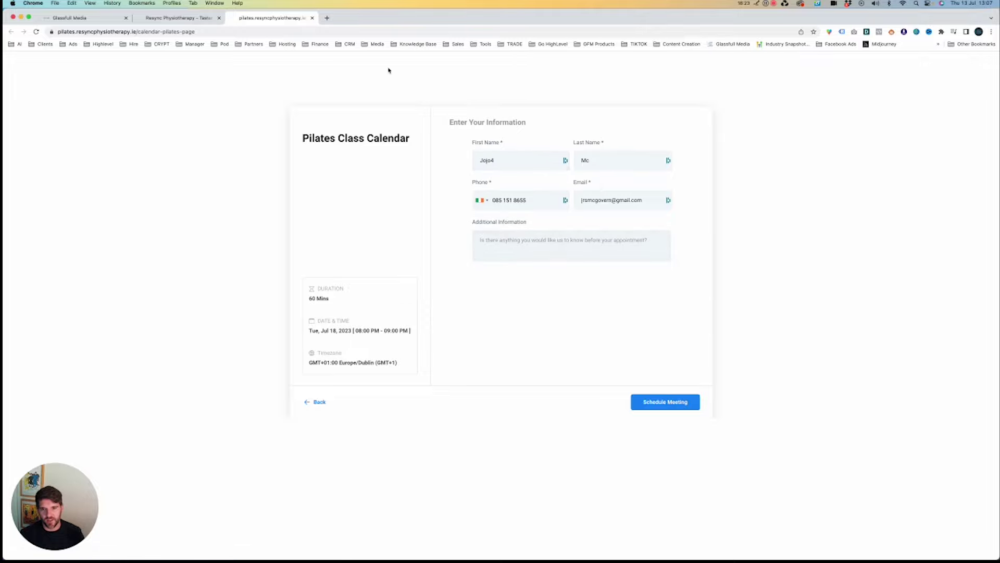
{"action": "left_click", "coordinate": [312, 18]}
{"action": "left_click", "coordinate": [59, 19]}
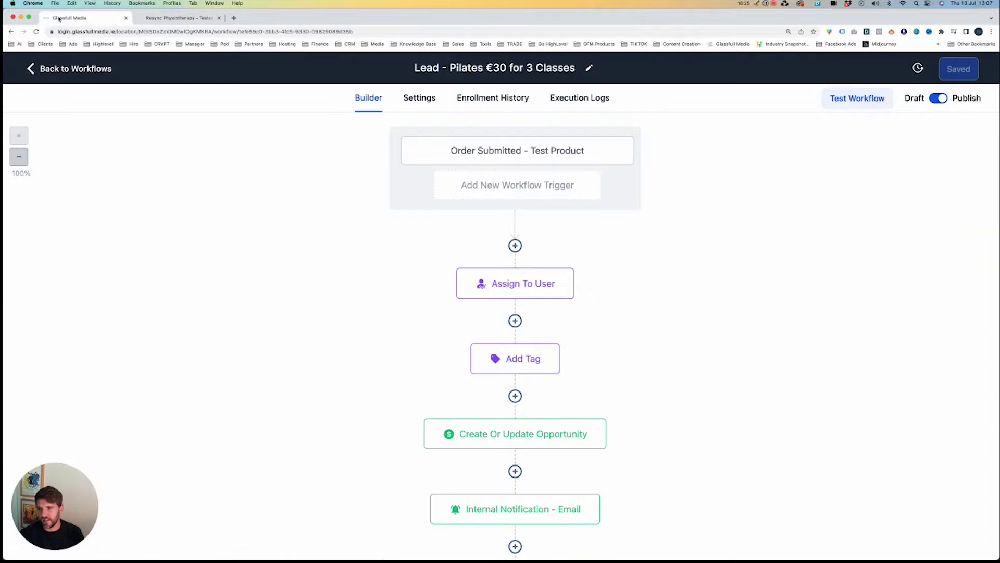
Scroll the Lead - Pilates workflow canvas to the end flag after Email 3, then go Back to Workflows.
{"action": "scroll", "coordinate": [606, 314], "scroll_direction": "down", "scroll_amount": 2}
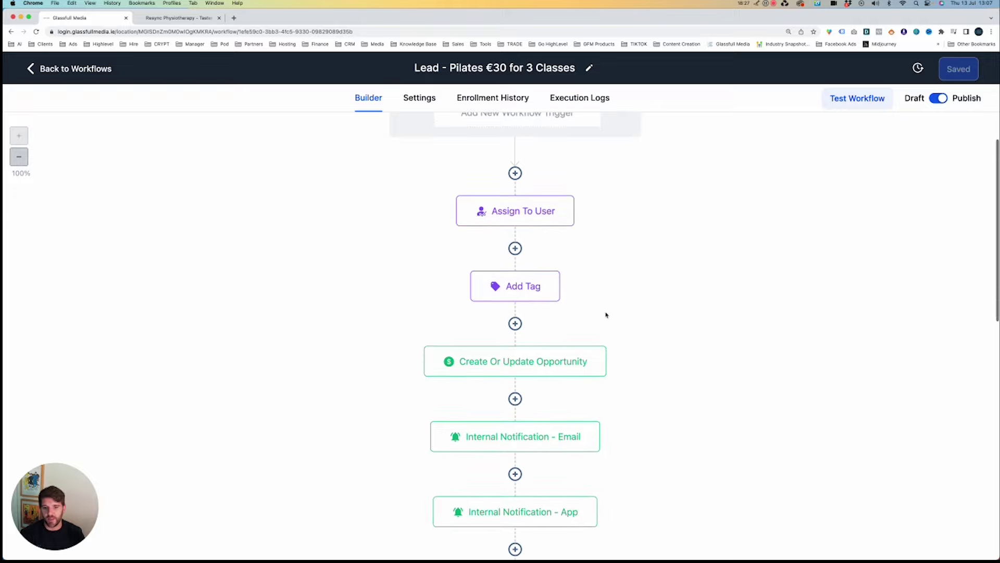
{"action": "scroll", "coordinate": [605, 314], "scroll_direction": "up", "scroll_amount": 2}
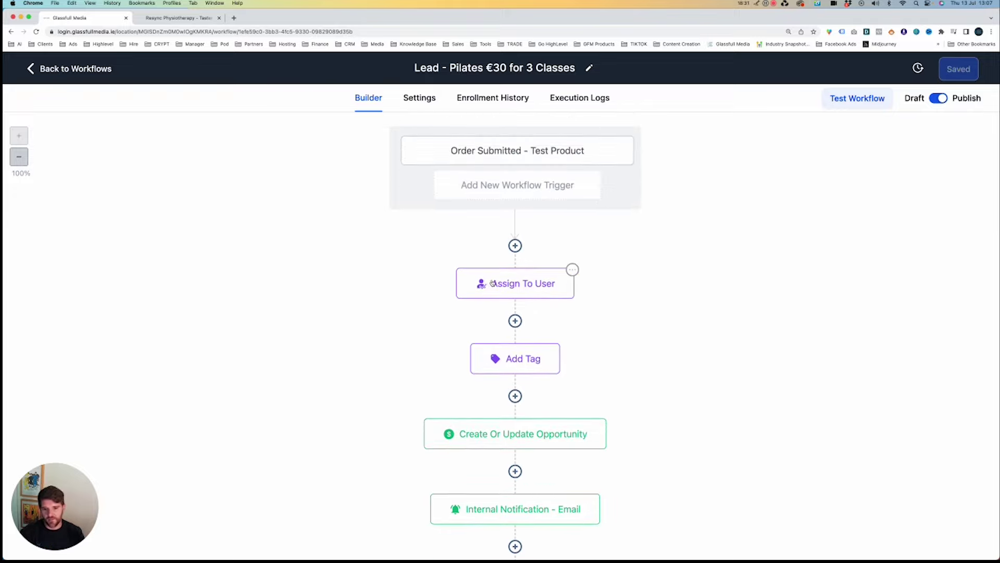
{"action": "scroll", "coordinate": [538, 328], "scroll_direction": "down", "scroll_amount": 2}
{"action": "scroll", "coordinate": [536, 311], "scroll_direction": "down", "scroll_amount": 2}
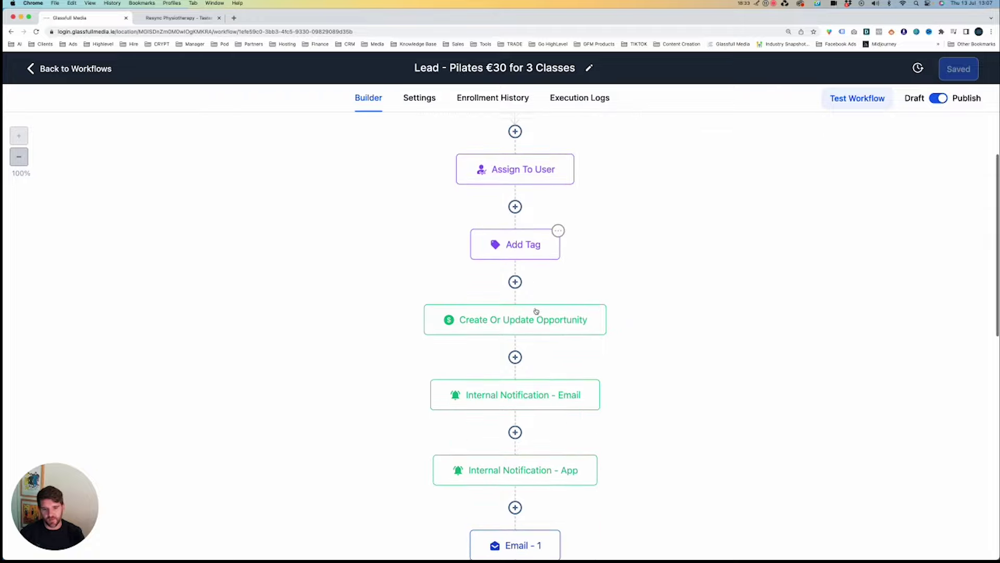
{"action": "scroll", "coordinate": [542, 292], "scroll_direction": "down", "scroll_amount": 2}
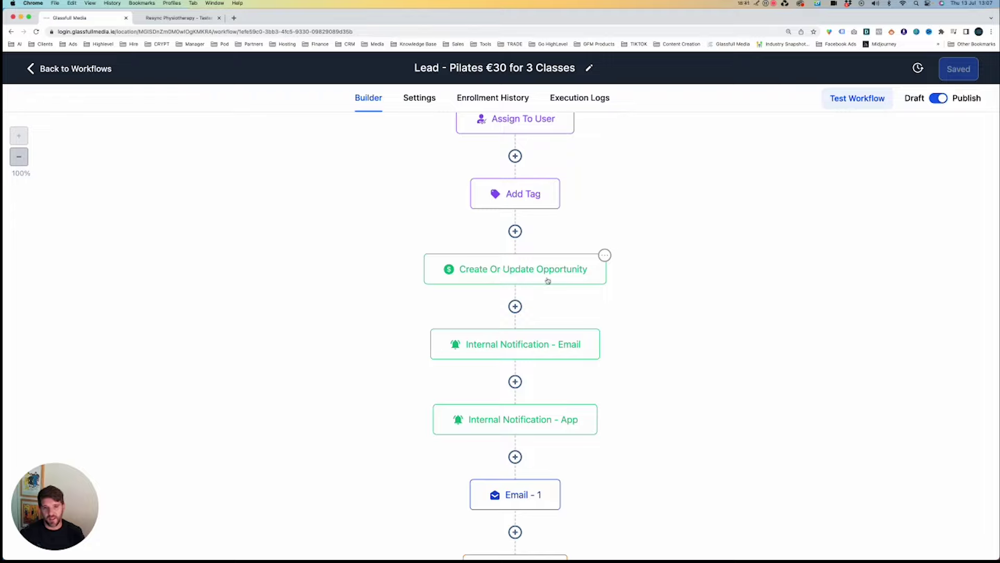
{"action": "scroll", "coordinate": [548, 281], "scroll_direction": "down", "scroll_amount": 3}
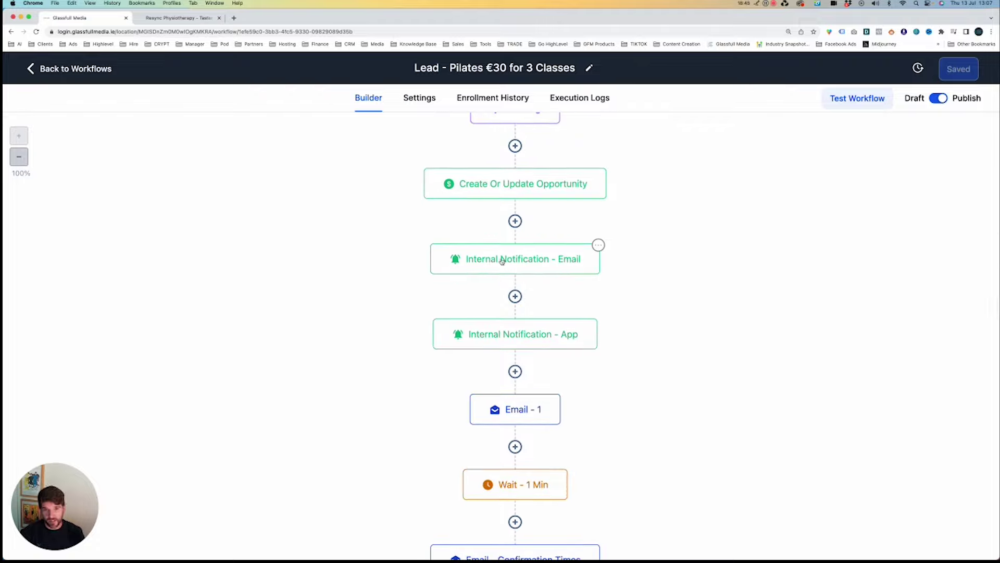
{"action": "scroll", "coordinate": [558, 264], "scroll_direction": "down", "scroll_amount": 3}
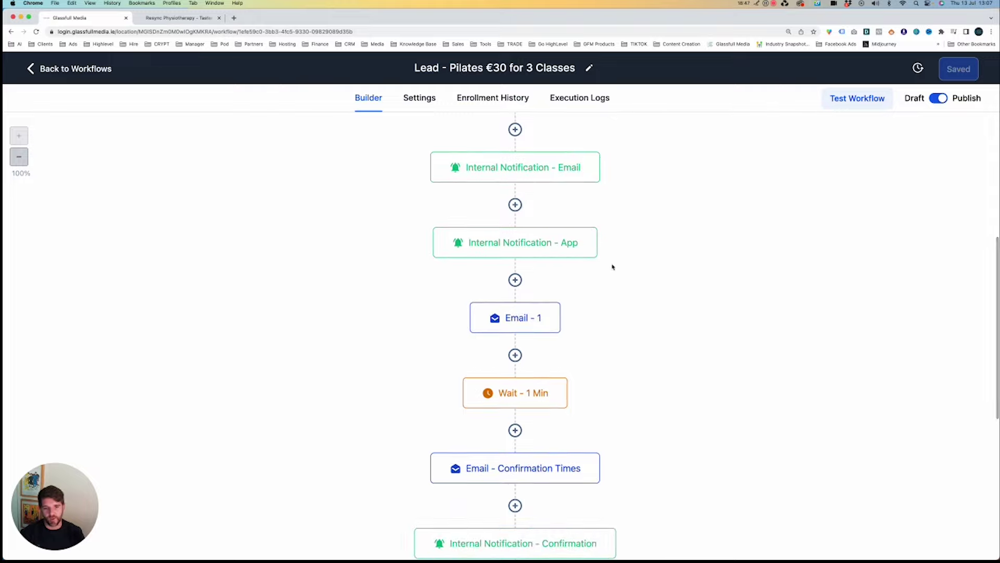
{"action": "scroll", "coordinate": [612, 267], "scroll_direction": "down", "scroll_amount": 3}
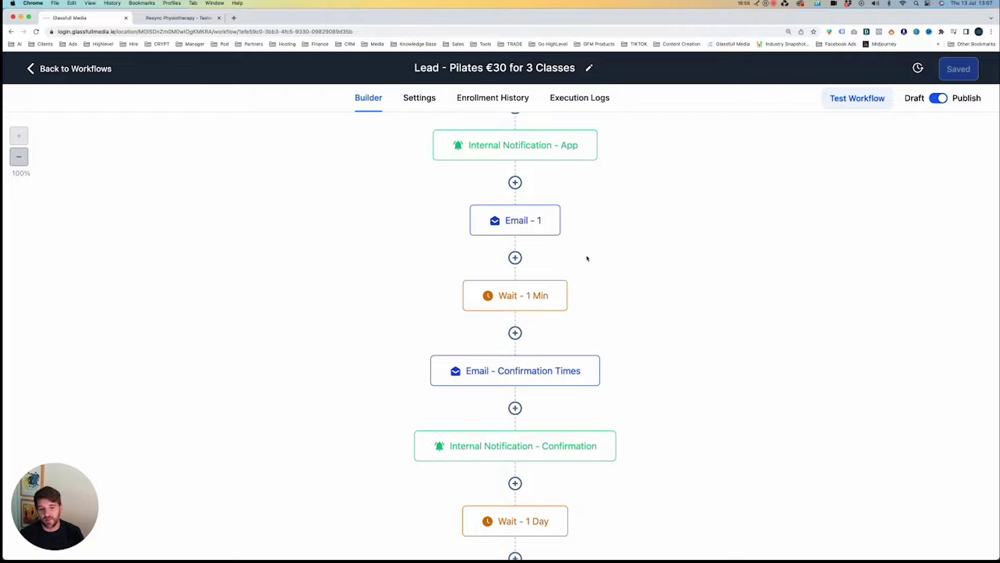
{"action": "scroll", "coordinate": [633, 265], "scroll_direction": "down", "scroll_amount": 5}
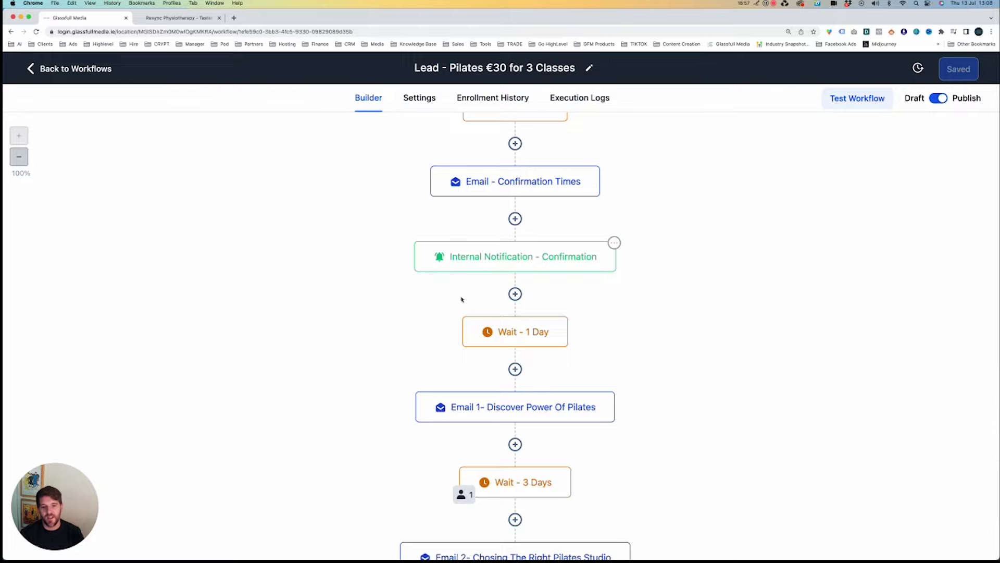
{"action": "scroll", "coordinate": [532, 334], "scroll_direction": "down", "scroll_amount": 1}
{"action": "scroll", "coordinate": [532, 334], "scroll_direction": "down", "scroll_amount": 6}
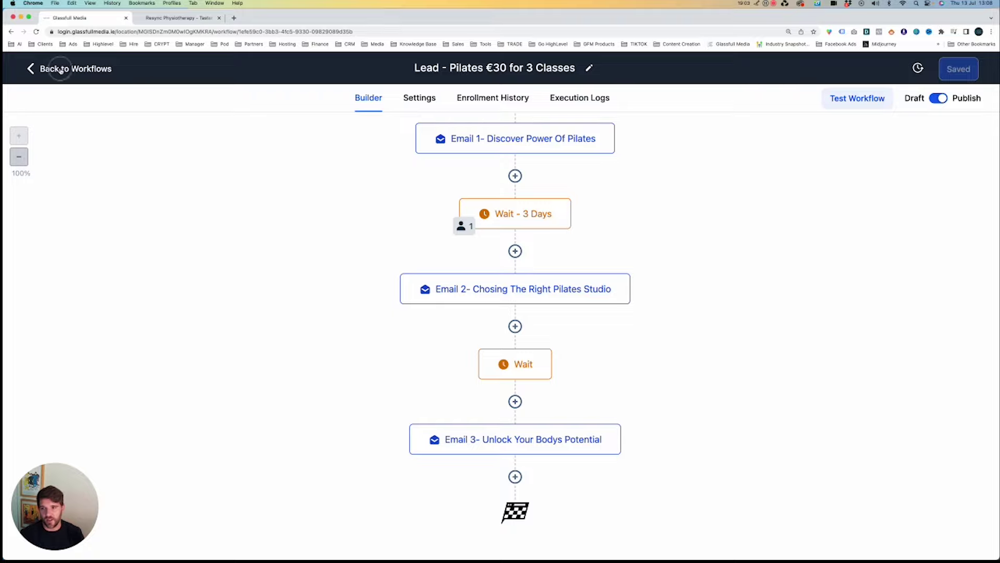
{"action": "left_click", "coordinate": [61, 70]}
Switch to the Glassfull Media sub-account and show its Funnels under Sites.
{"action": "left_click", "coordinate": [68, 107]}
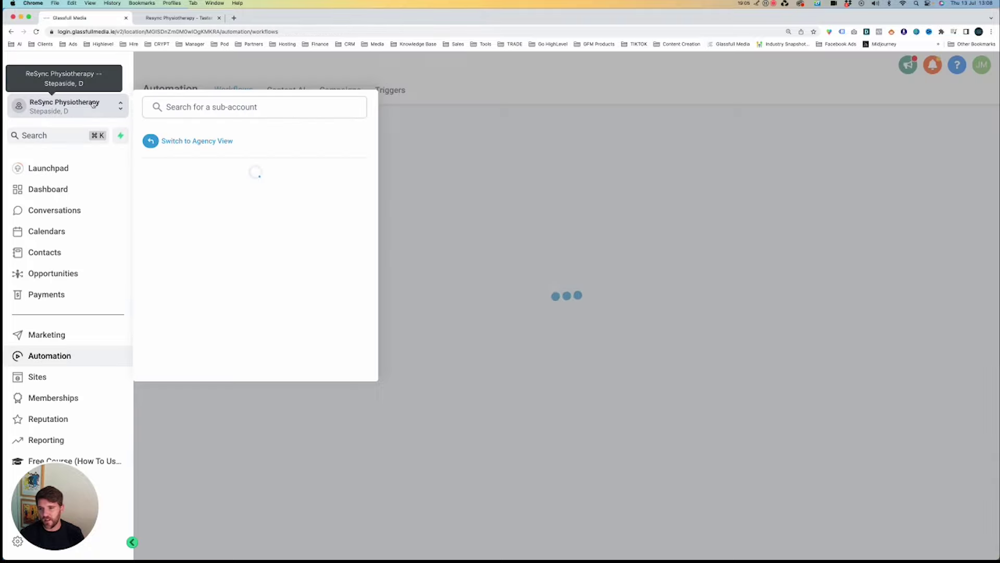
{"action": "left_click", "coordinate": [198, 193]}
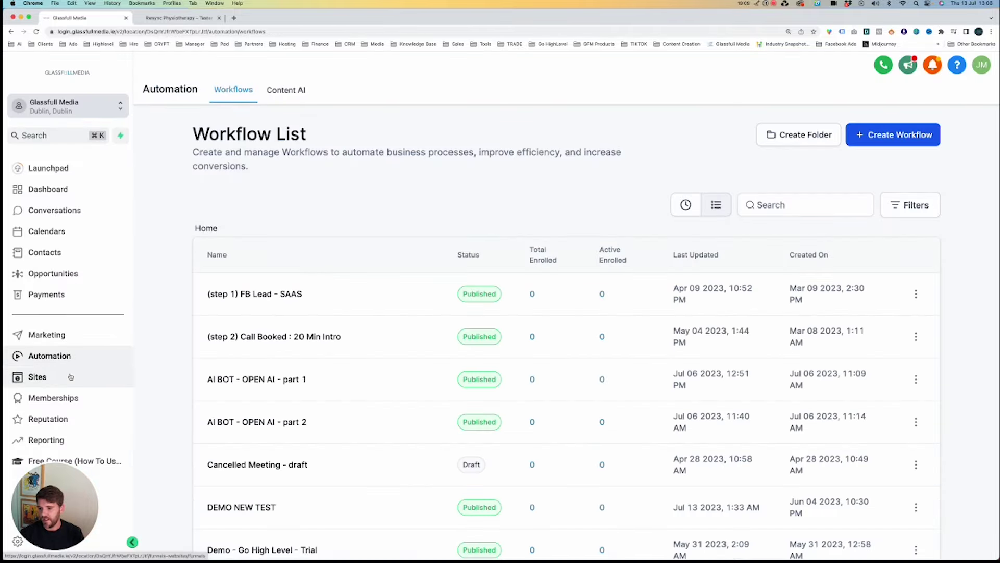
{"action": "left_click", "coordinate": [70, 376]}
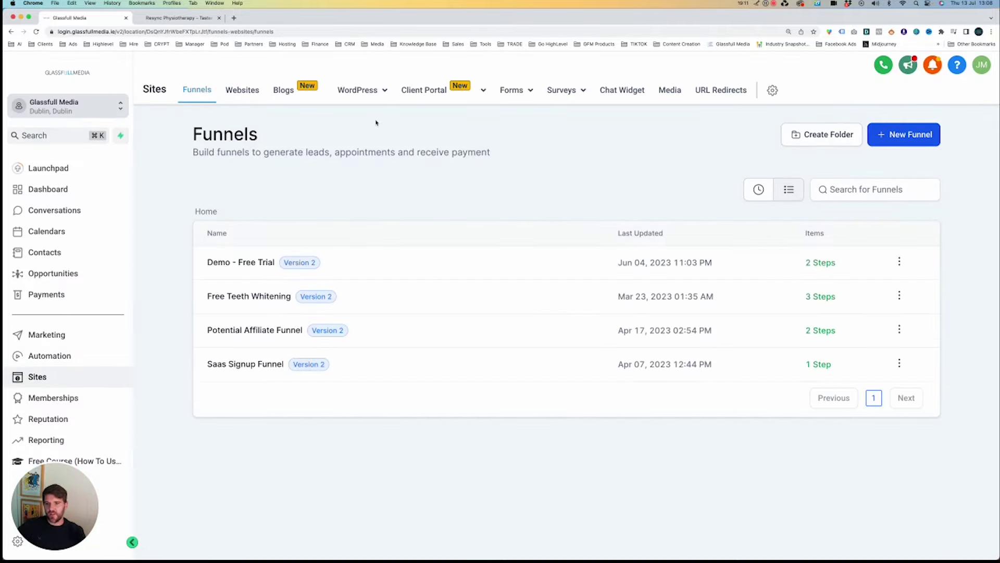
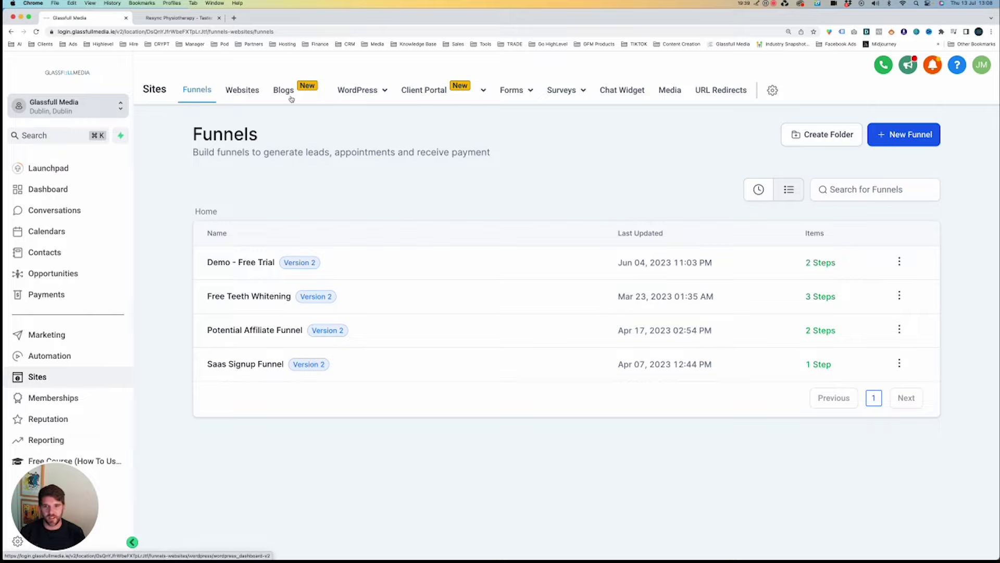
From Forms > Builder, open the Contact Form Page form for editing.
{"action": "mouse_move", "coordinate": [387, 94]}
{"action": "mouse_move", "coordinate": [445, 93]}
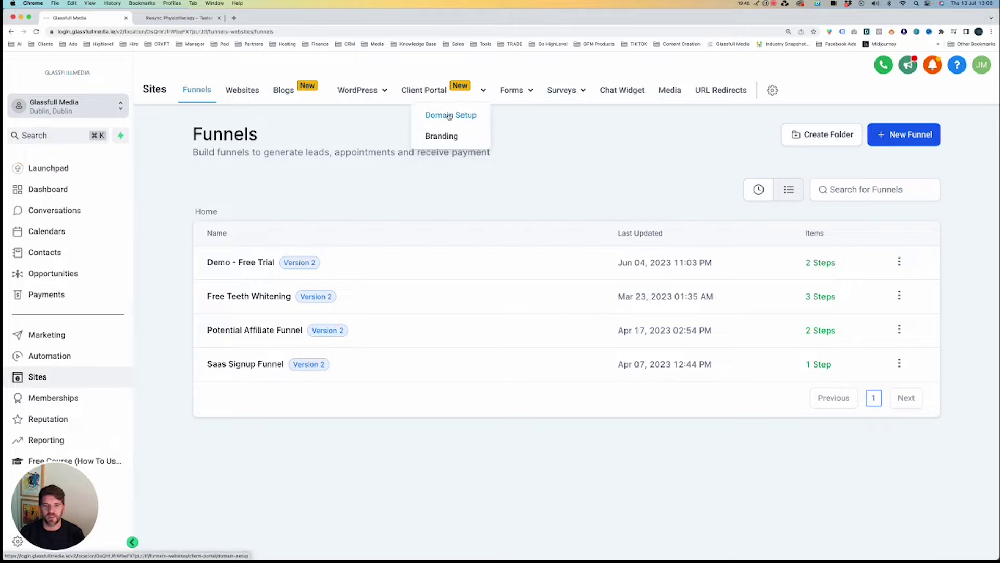
{"action": "mouse_move", "coordinate": [511, 93]}
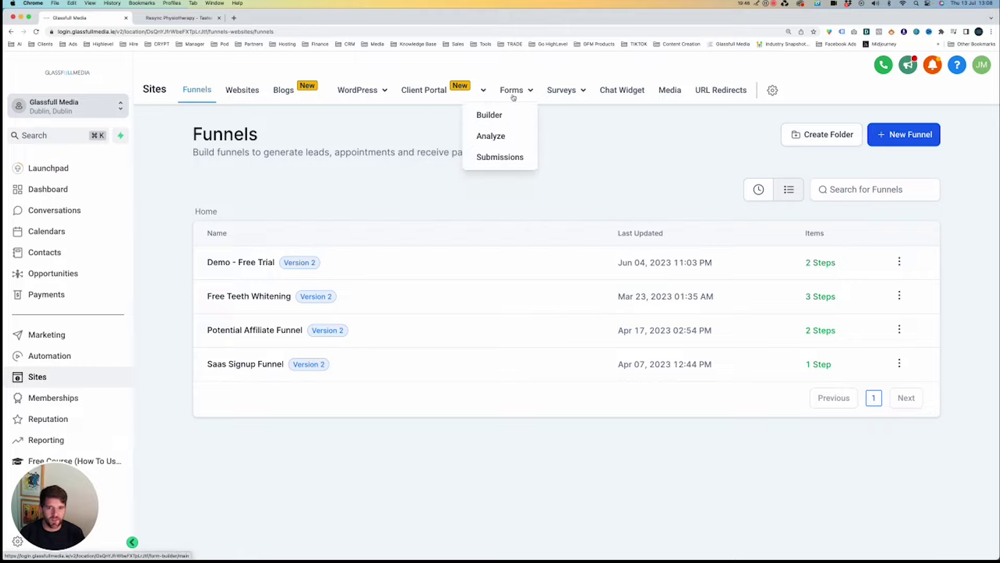
{"action": "left_click", "coordinate": [493, 118]}
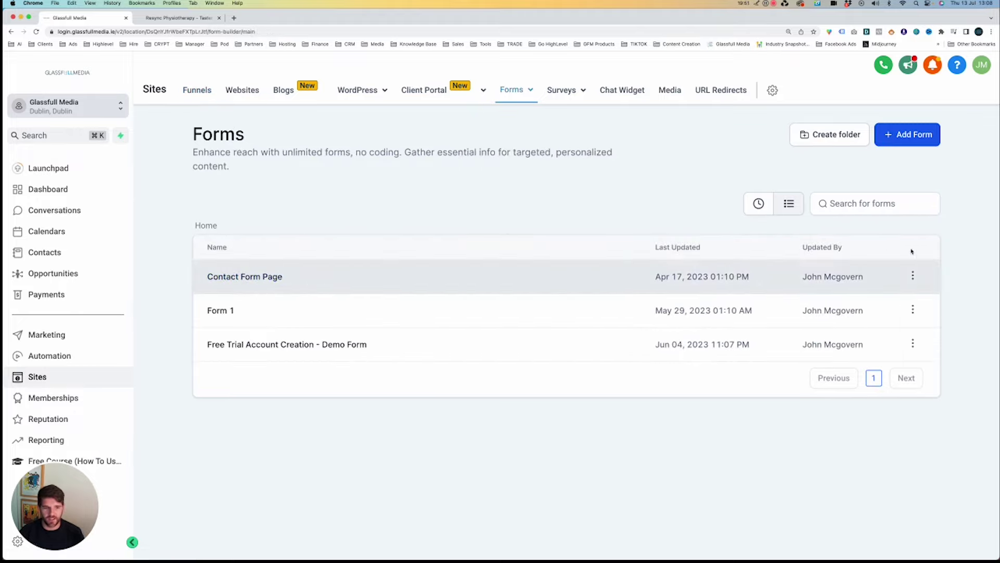
{"action": "left_click", "coordinate": [913, 275]}
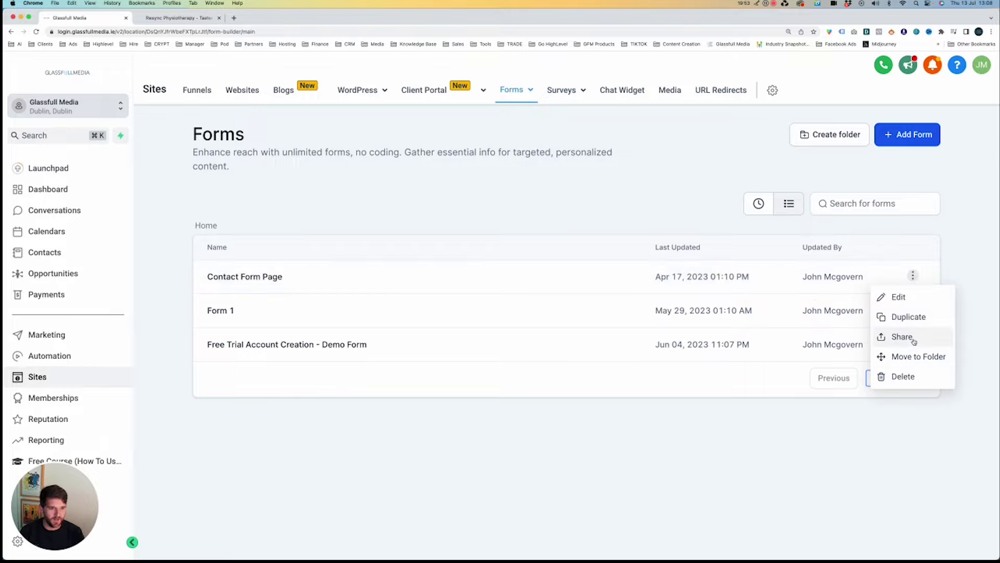
{"action": "left_click", "coordinate": [266, 277]}
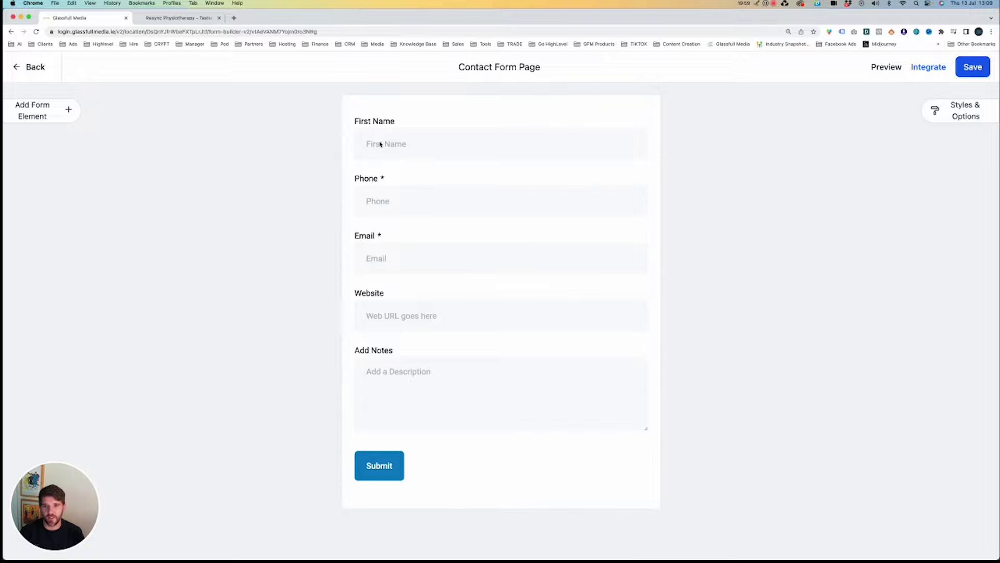
Open the glassfullmedia.ie/contact-us/ page in a new browser tab.
{"action": "left_click", "coordinate": [378, 30]}
{"action": "type", "text": "glassfullmedia.ie"}
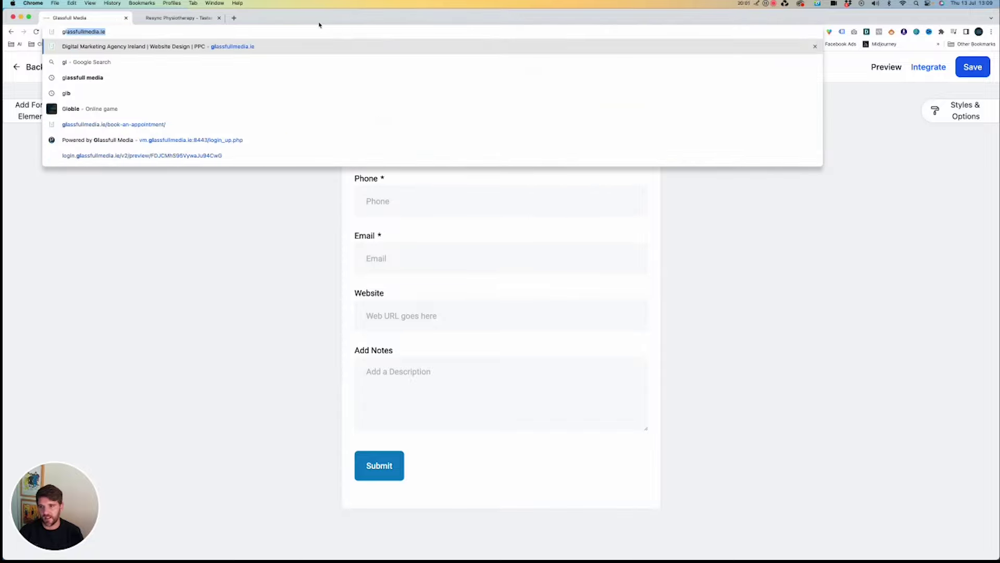
{"action": "type", "text": "/con"}
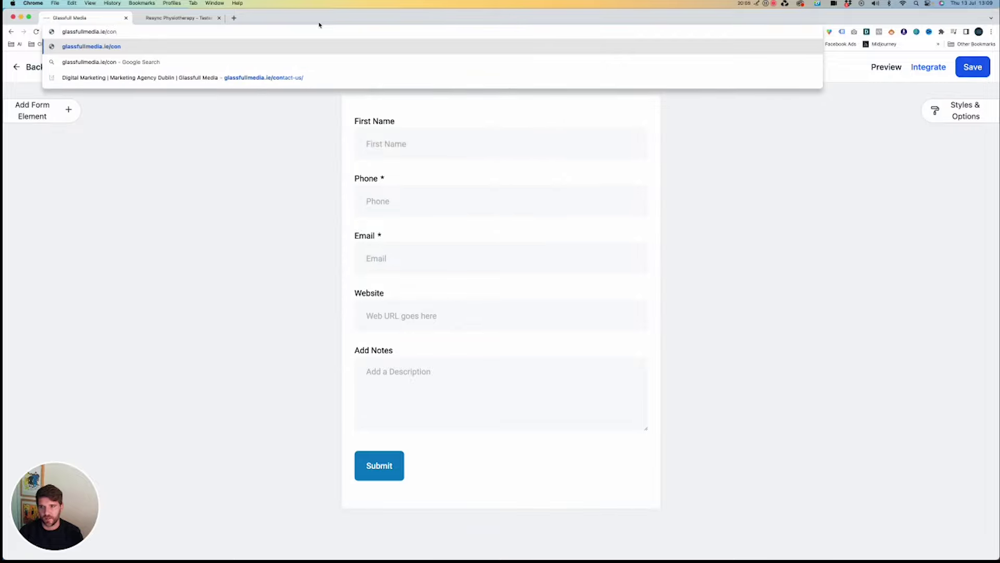
{"action": "key", "text": "Down"}
{"action": "key", "text": "Down"}
{"action": "key", "text": "alt+Return"}
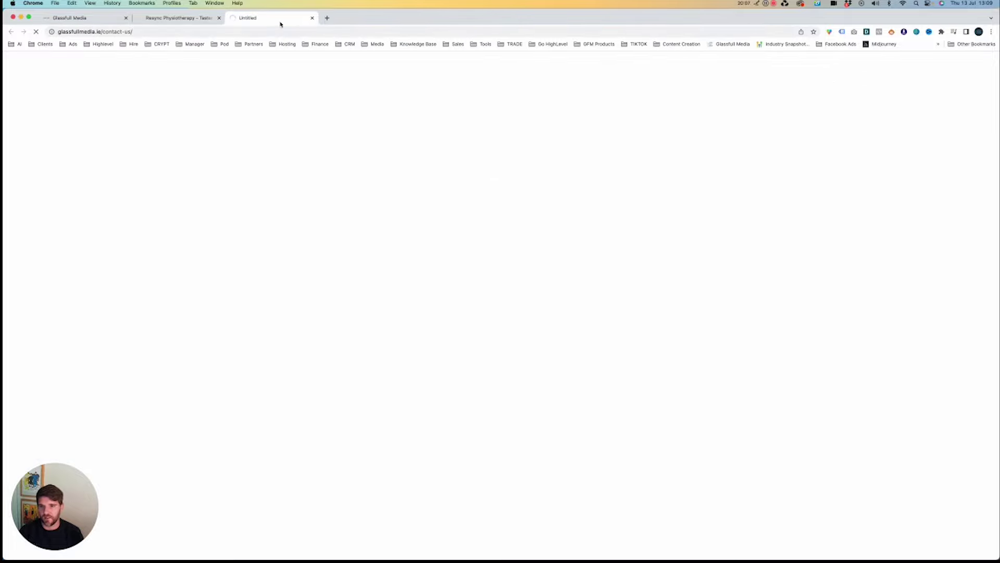
Move the contact-us tab to second place, inspect its live form fields, then return to the builder.
{"action": "left_click_drag", "start_coordinate": [281, 24], "coordinate": [194, 20]}
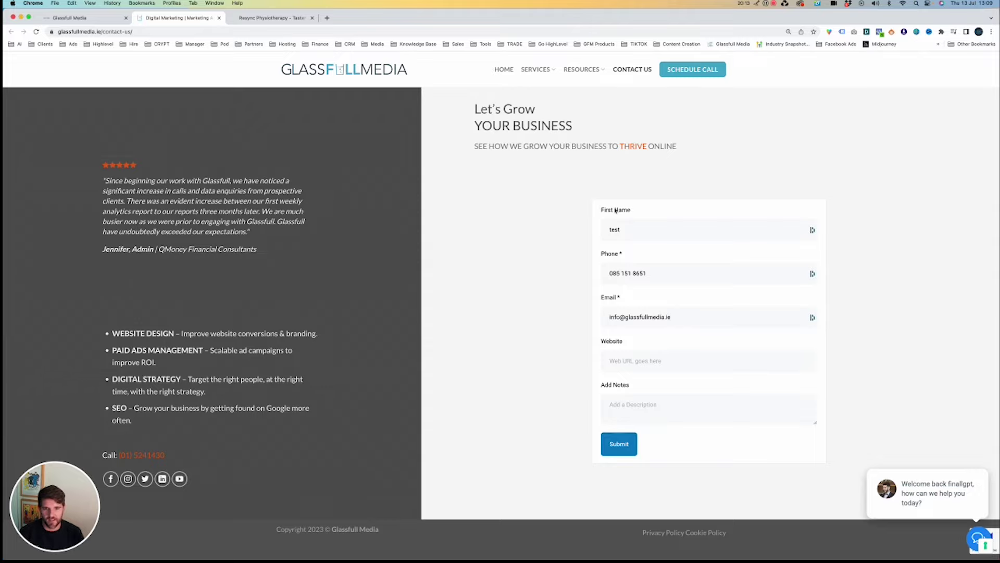
{"action": "left_click_drag", "start_coordinate": [605, 210], "coordinate": [786, 341]}
{"action": "left_click", "coordinate": [781, 357]}
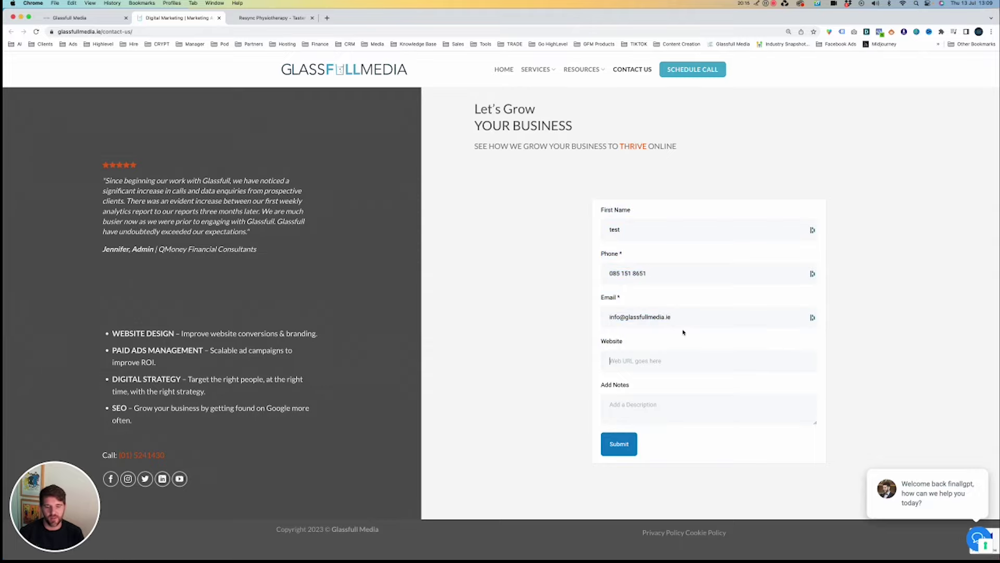
{"action": "left_click", "coordinate": [97, 19]}
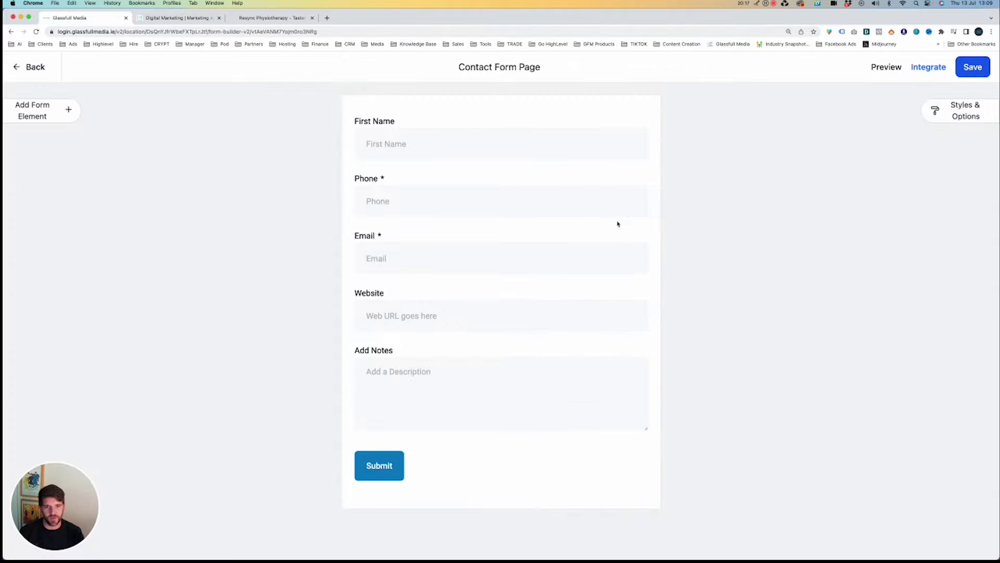
Replace the First Name field's title and placeholder with test text 'asdfhasdjf' and 'dsfgsdfgsdfg'.
{"action": "left_click", "coordinate": [473, 141]}
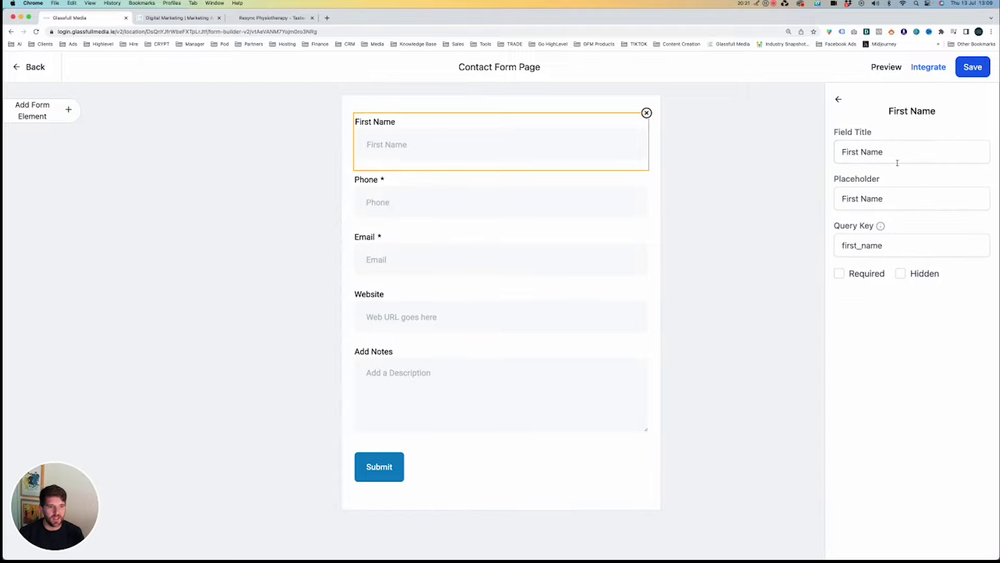
{"action": "left_click", "coordinate": [884, 157]}
{"action": "key", "text": "super+a"}
{"action": "type", "text": "asdfhasdjf"}
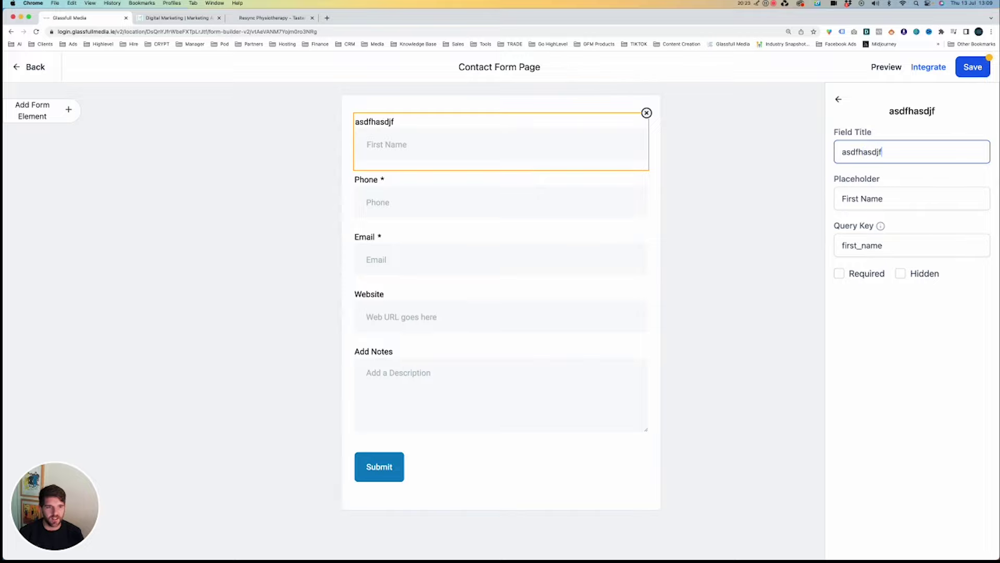
{"action": "left_click", "coordinate": [884, 199]}
{"action": "key", "text": "shift+alt+Left"}
{"action": "key", "text": "shift+alt+Left"}
{"action": "type", "text": "dsfg"}
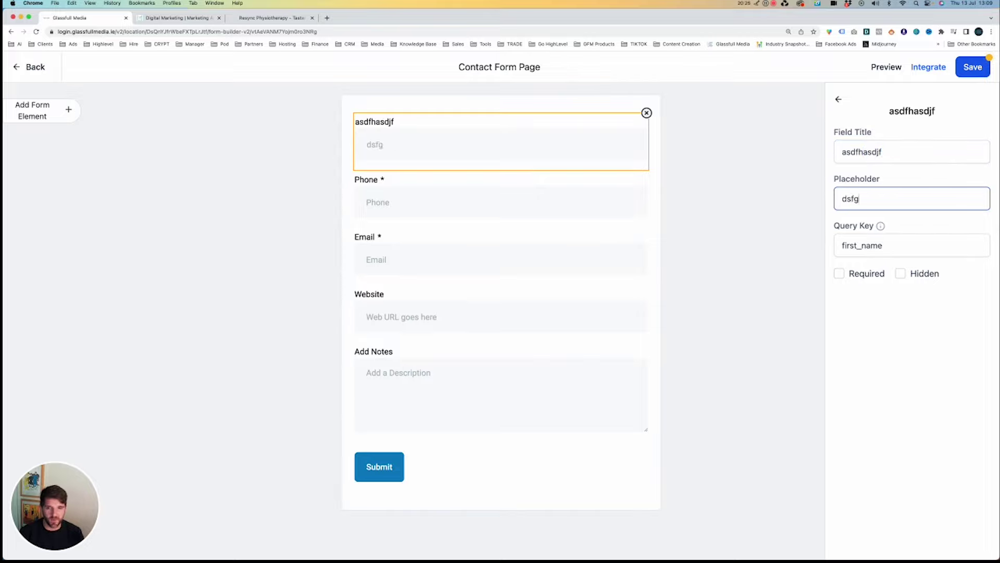
{"action": "type", "text": "sdfgsdfg"}
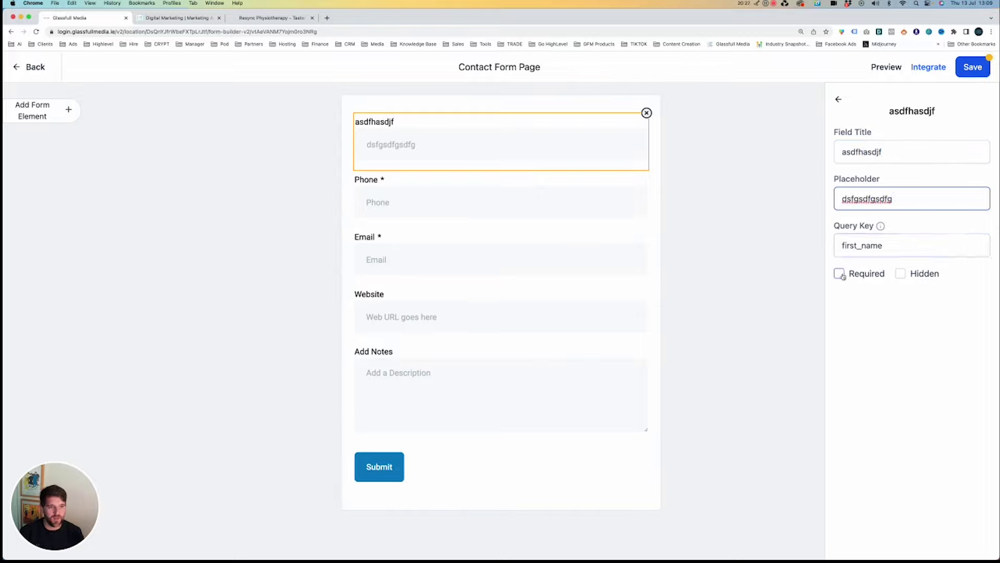
Toggle the field's Required setting on and off, then exit the builder discarding changes.
{"action": "left_click", "coordinate": [839, 273]}
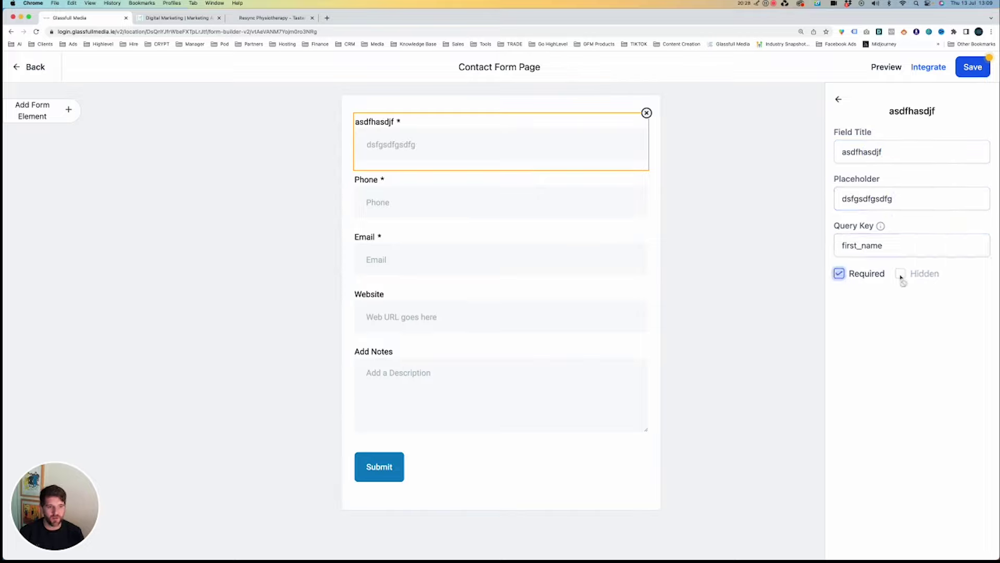
{"action": "left_click", "coordinate": [840, 274]}
{"action": "left_click", "coordinate": [27, 67]}
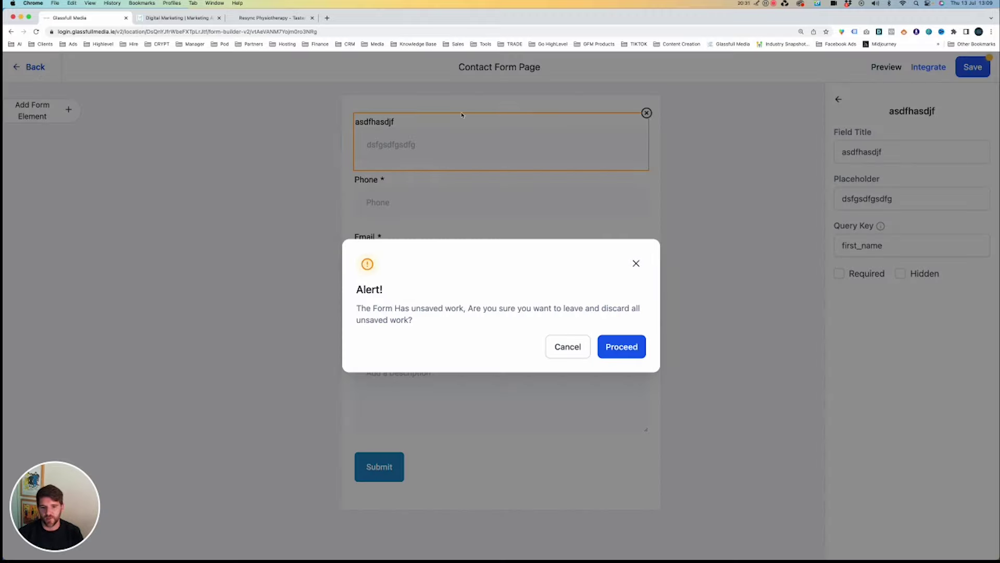
{"action": "left_click", "coordinate": [622, 347]}
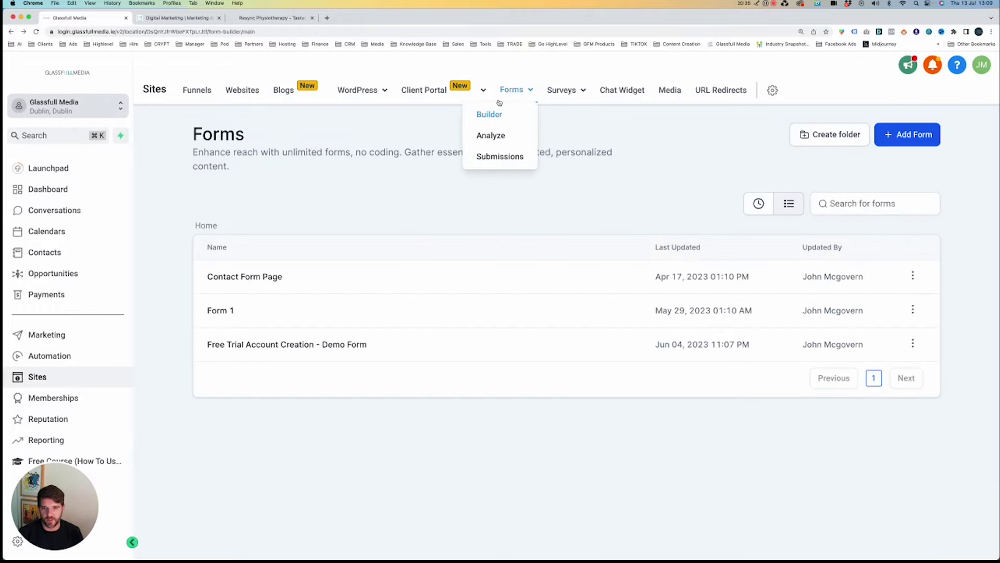
Open Survey 0 from the Surveys list, exit discarding changes, then open Survey 1.
{"action": "left_click", "coordinate": [556, 115]}
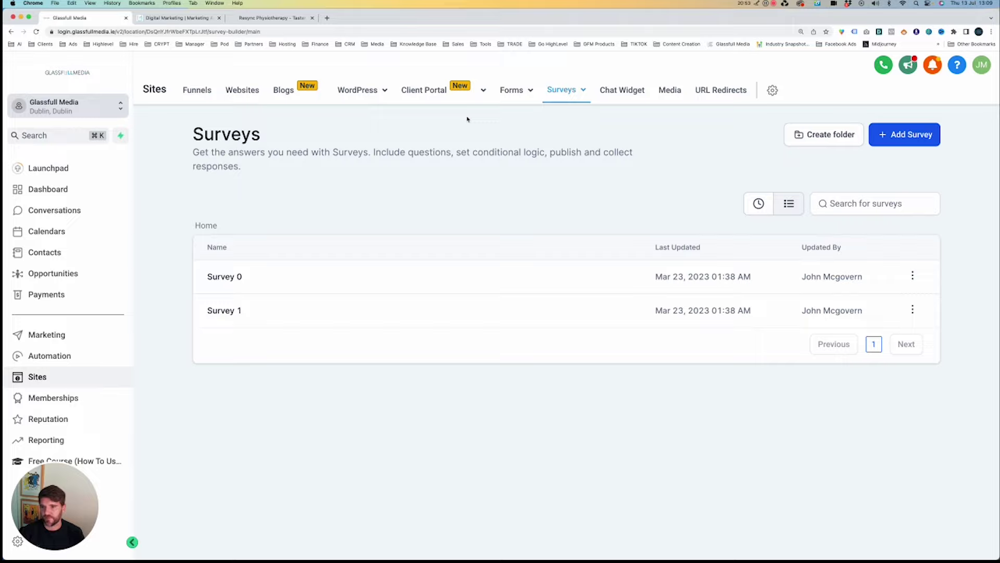
{"action": "left_click", "coordinate": [242, 279]}
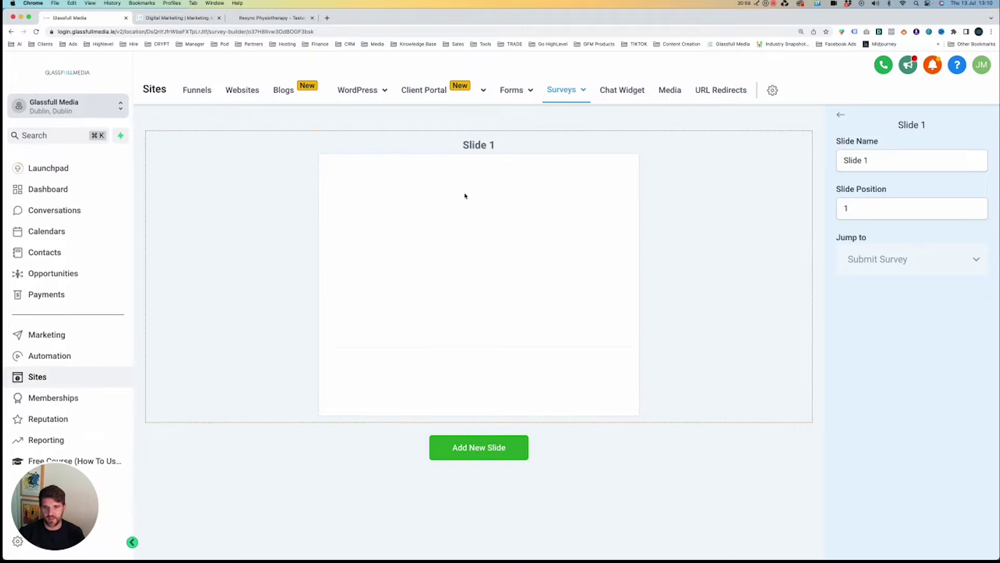
{"action": "left_click", "coordinate": [840, 115]}
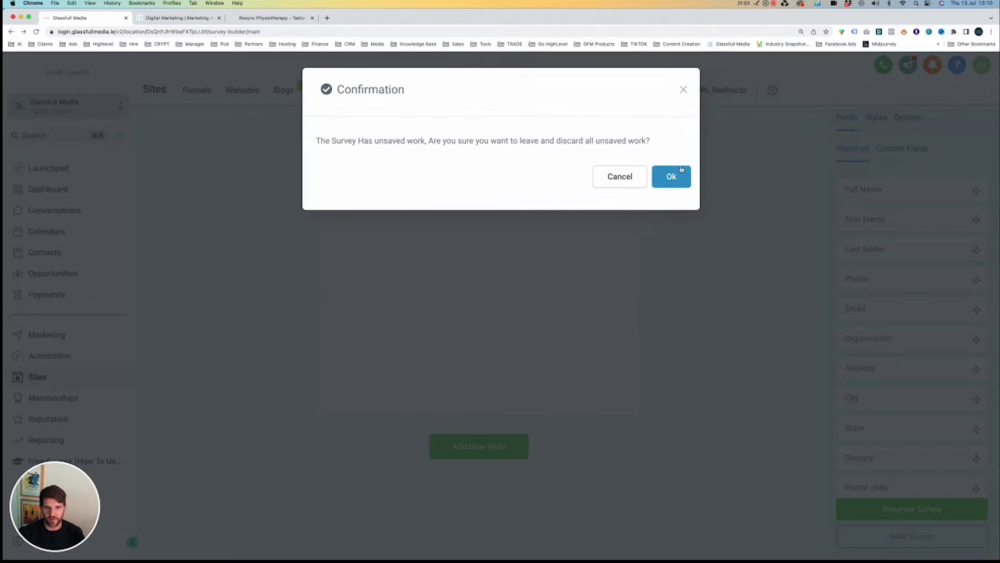
{"action": "left_click", "coordinate": [670, 176]}
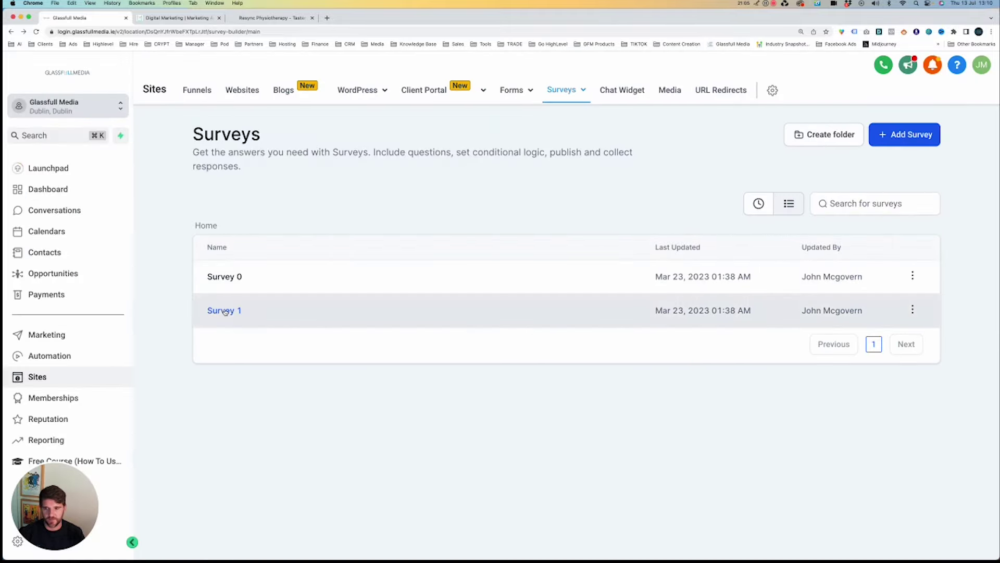
{"action": "left_click", "coordinate": [225, 310]}
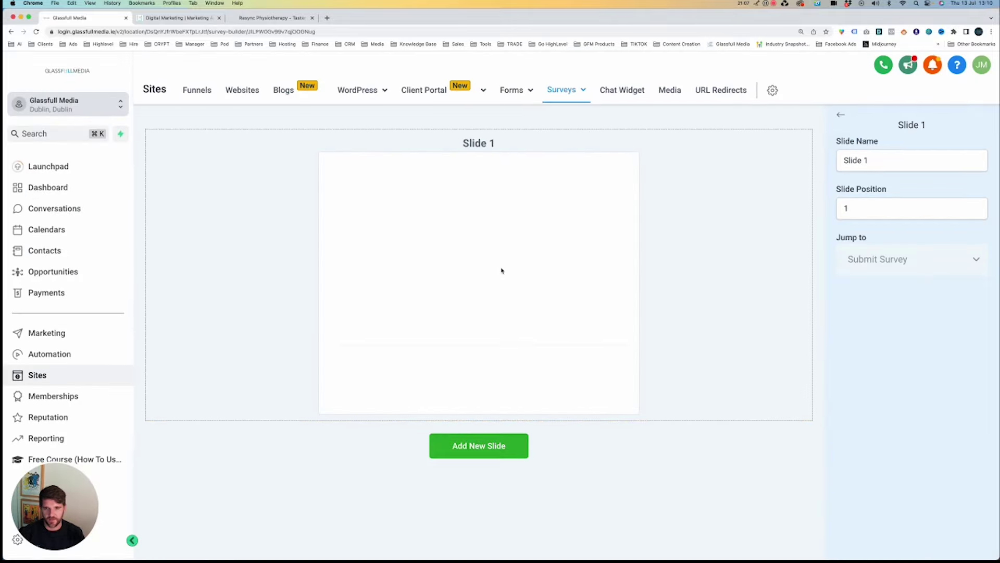
Search 'village' and switch to Village Physio Adare, discarding unsaved survey work.
{"action": "left_click", "coordinate": [89, 106]}
{"action": "left_click", "coordinate": [188, 107]}
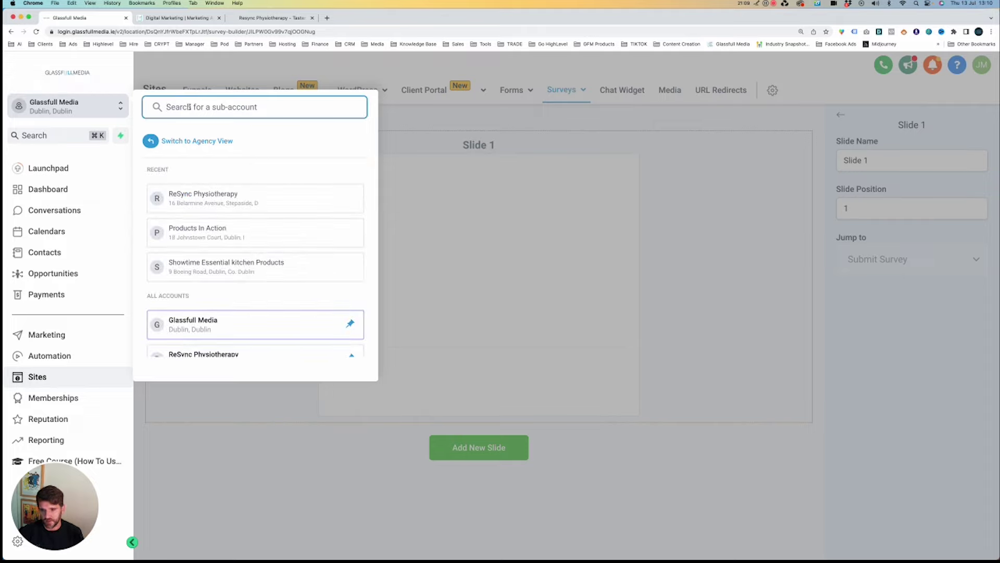
{"action": "type", "text": "village"}
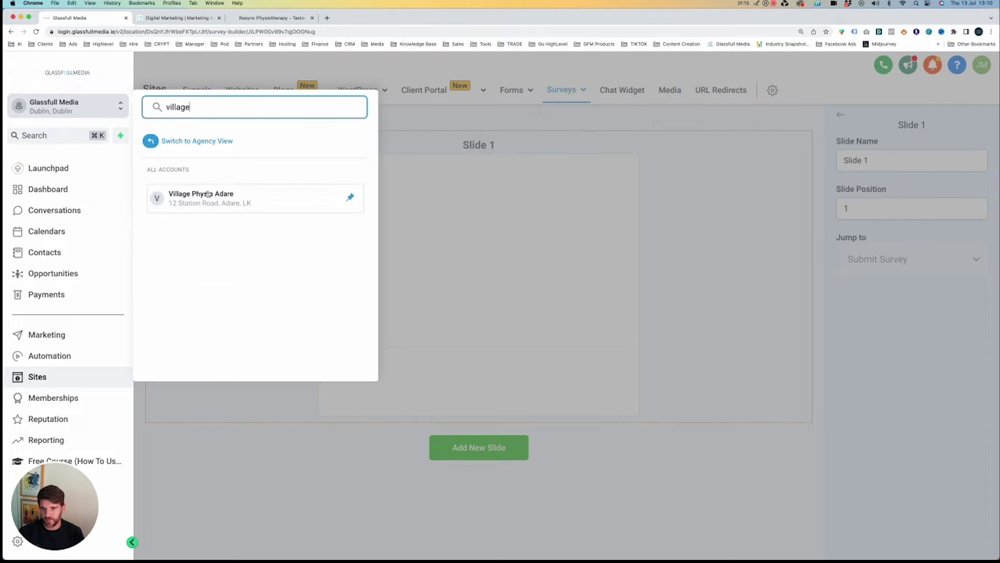
{"action": "left_click", "coordinate": [208, 194]}
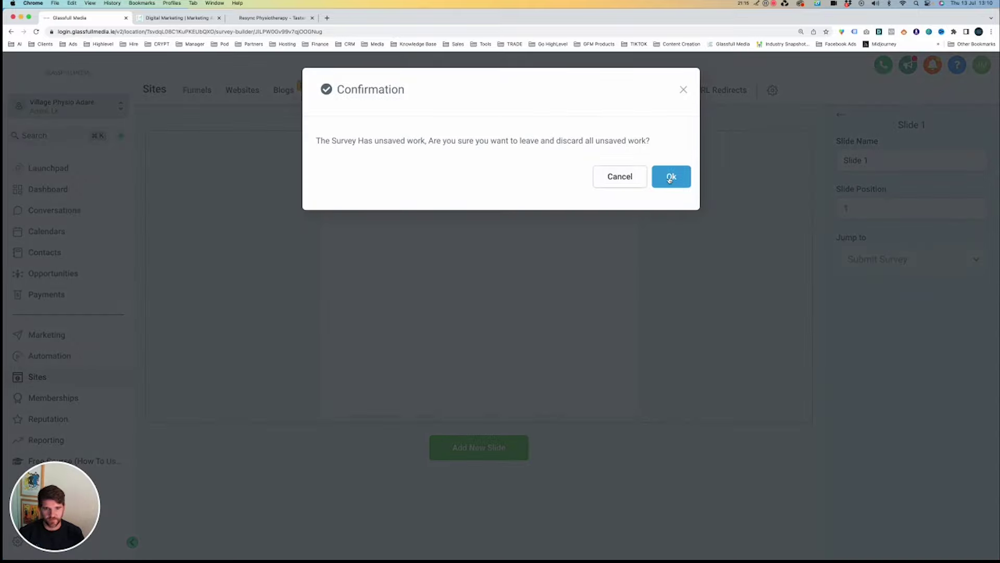
{"action": "left_click", "coordinate": [671, 177]}
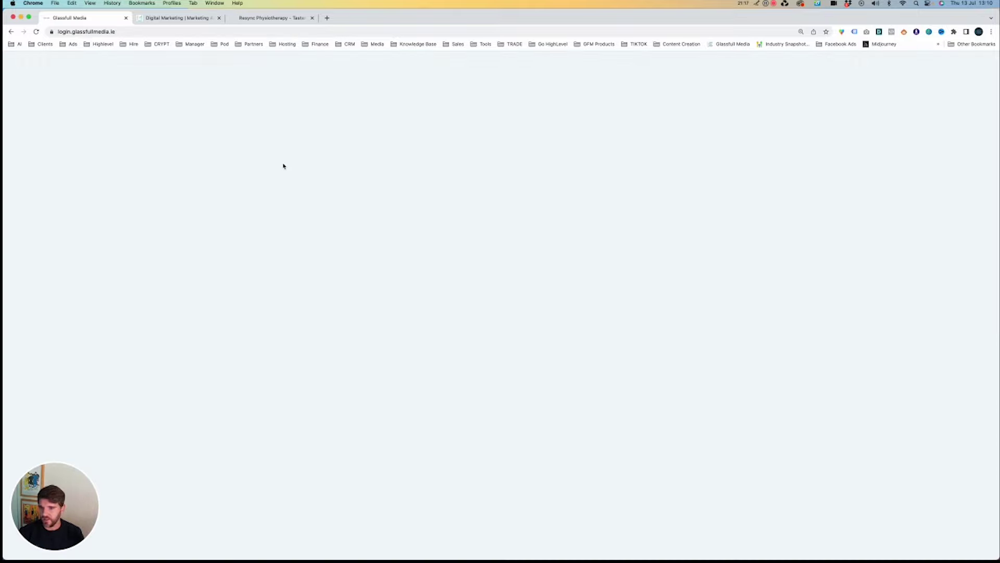
Close the Resync Physiotherapy and Digital Marketing tabs and reload the dashboard.
{"action": "left_click", "coordinate": [312, 18]}
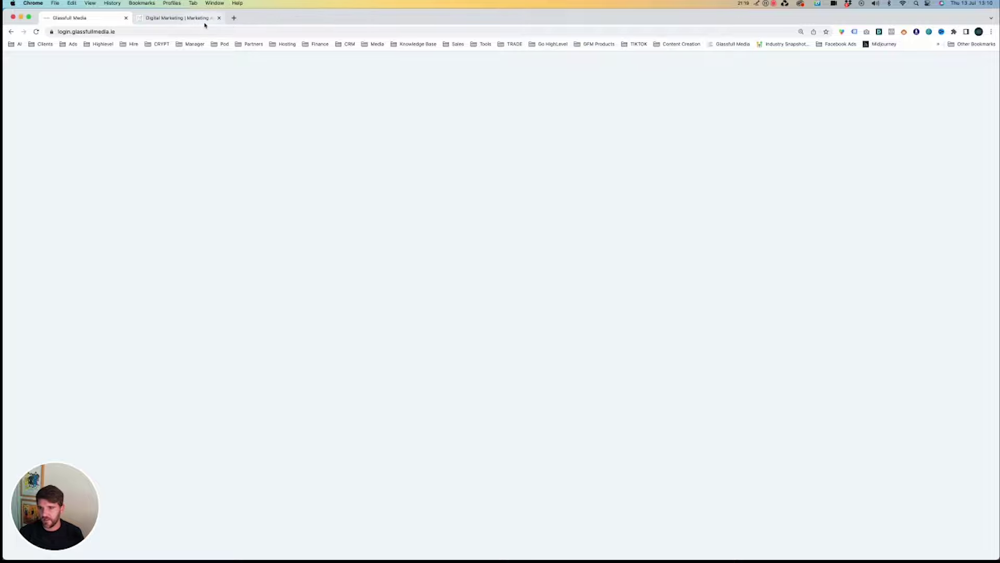
{"action": "left_click", "coordinate": [219, 19]}
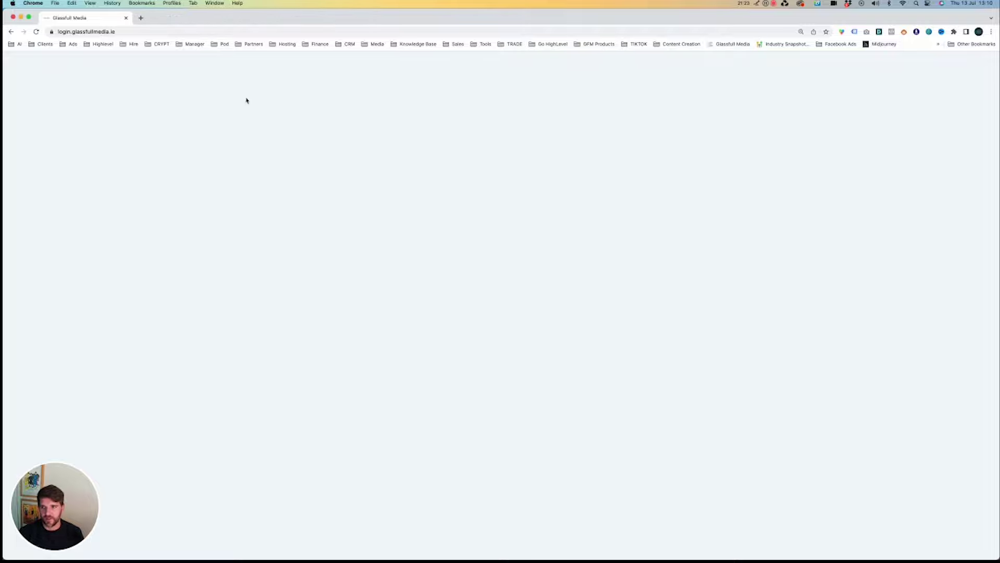
{"action": "key", "text": "super+r"}
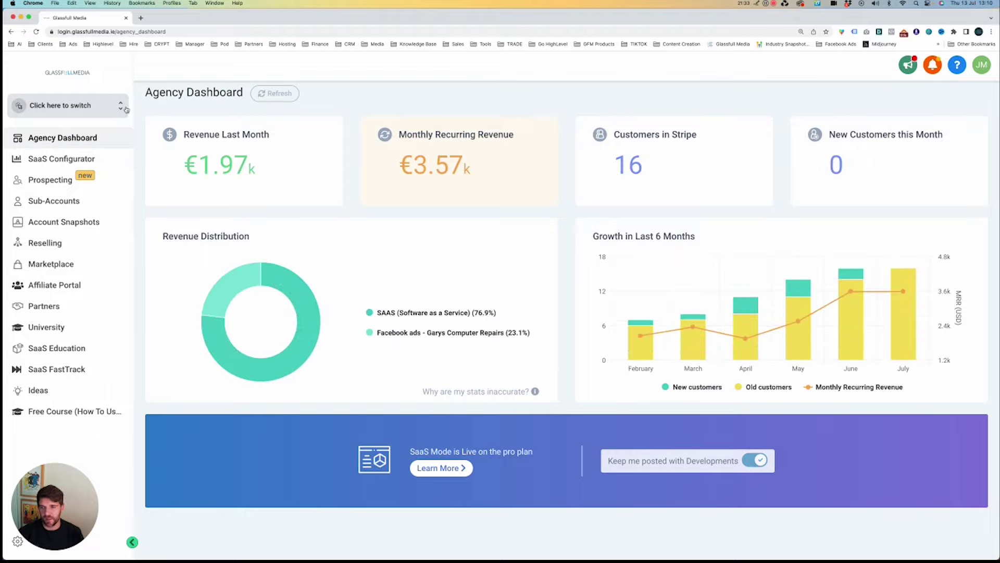
Switch into the Village Physio Adare sub-account and view its Surveys list.
{"action": "left_click", "coordinate": [124, 107]}
{"action": "type", "text": "vi"}
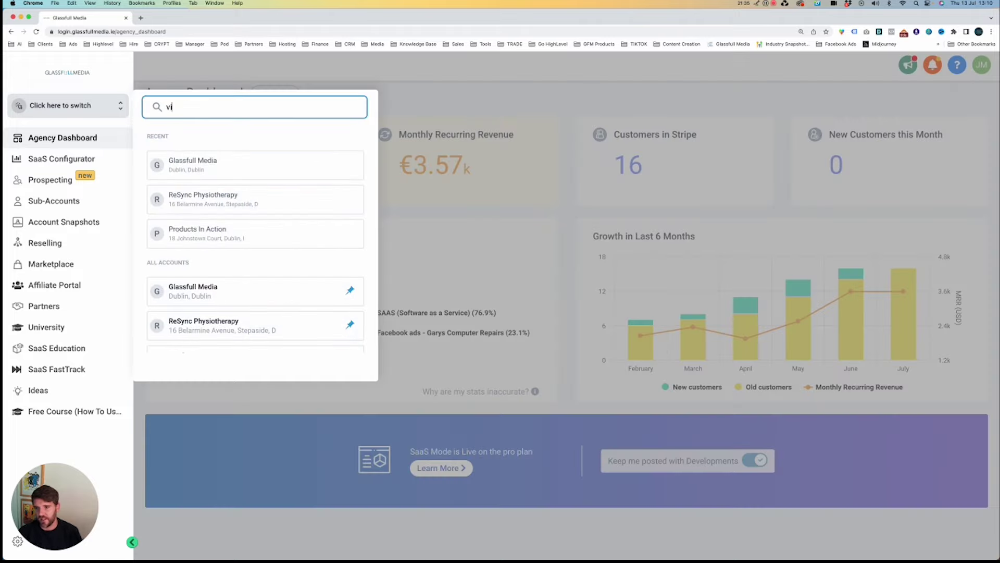
{"action": "type", "text": "llage"}
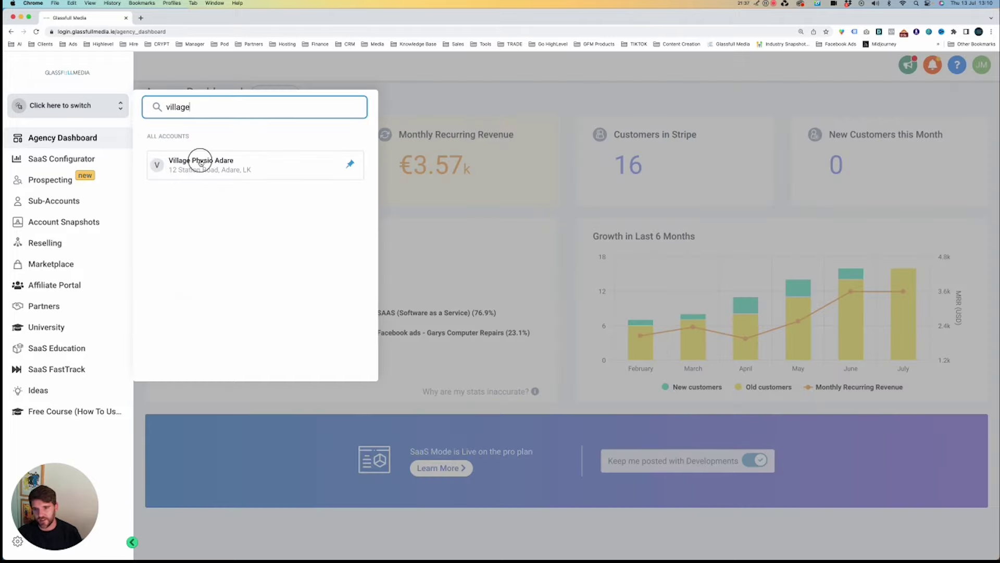
{"action": "left_click", "coordinate": [198, 160]}
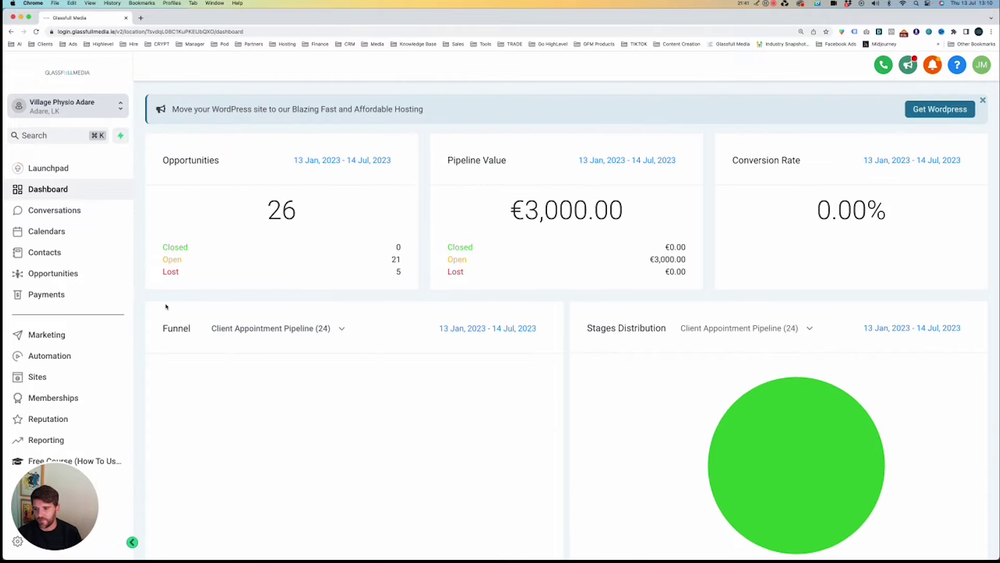
{"action": "left_click", "coordinate": [59, 376]}
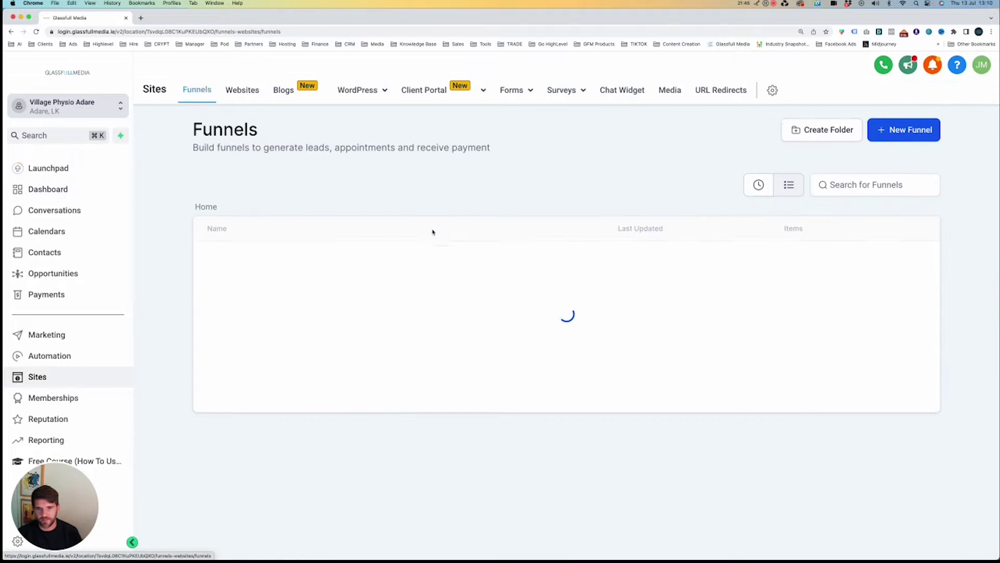
{"action": "mouse_move", "coordinate": [552, 91]}
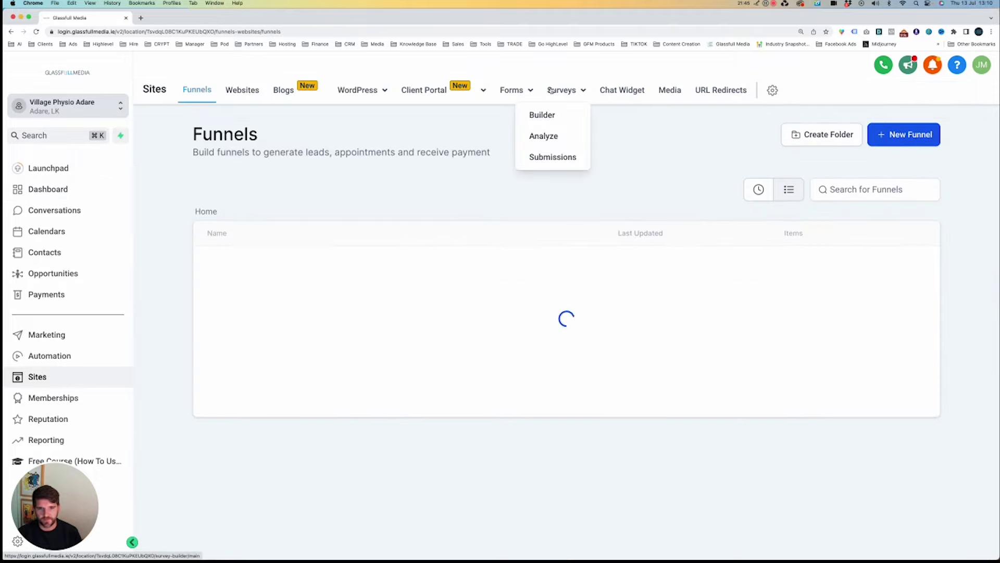
{"action": "left_click", "coordinate": [542, 120]}
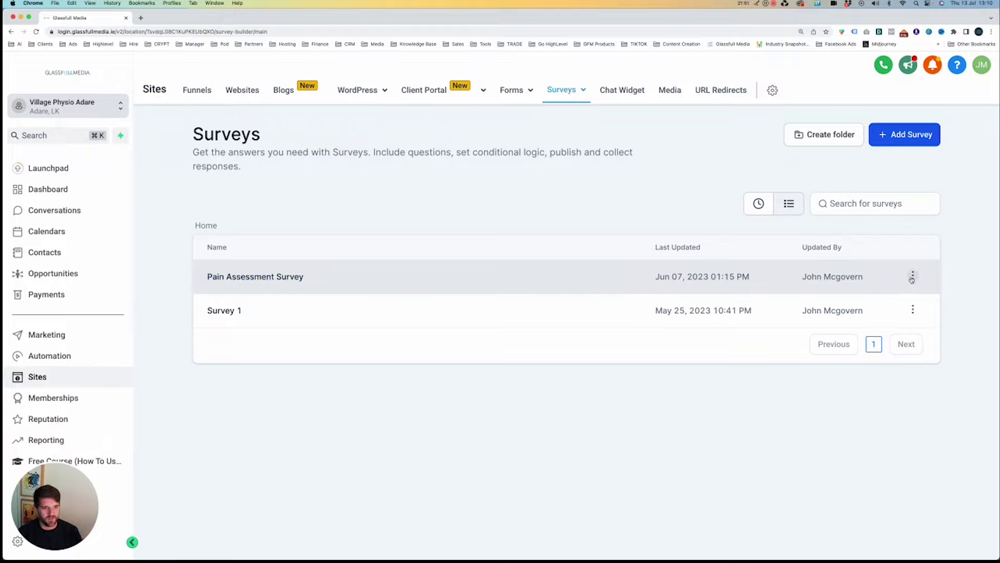
Open villagephysiotherapy.ie in a new browser tab.
{"action": "left_click", "coordinate": [603, 31]}
{"action": "type", "text": "villagephysiotherapy.ie"}
{"action": "key", "text": "alt+Return"}
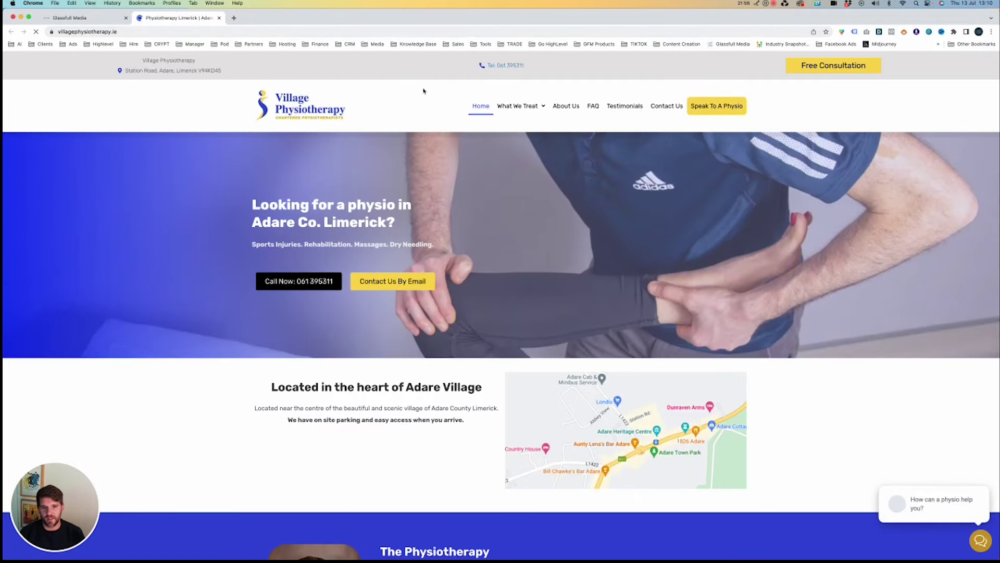
Go to the Free Consultation page and look over the request form.
{"action": "mouse_move", "coordinate": [543, 106]}
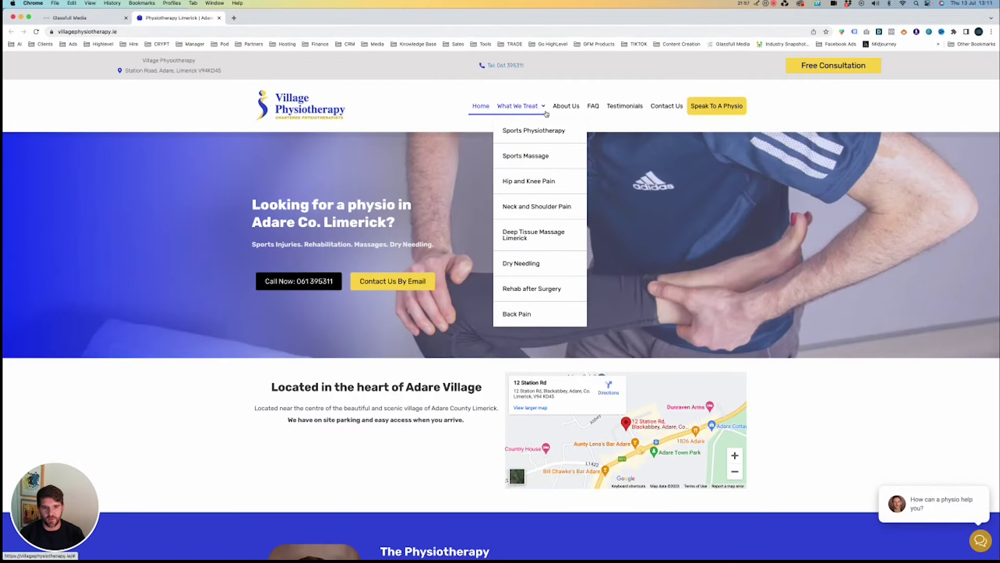
{"action": "left_click", "coordinate": [840, 71]}
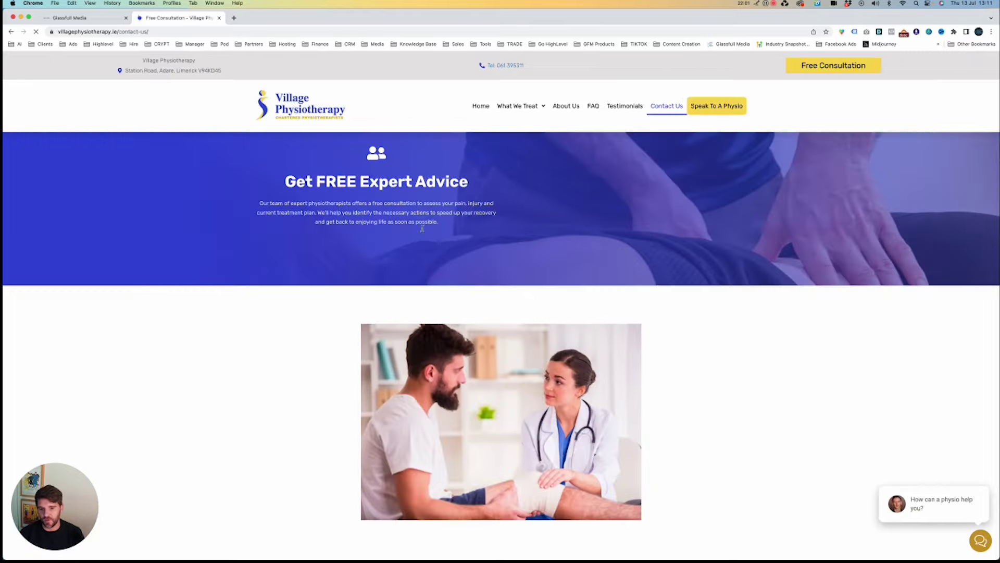
{"action": "scroll", "coordinate": [563, 252], "scroll_direction": "down", "scroll_amount": 1}
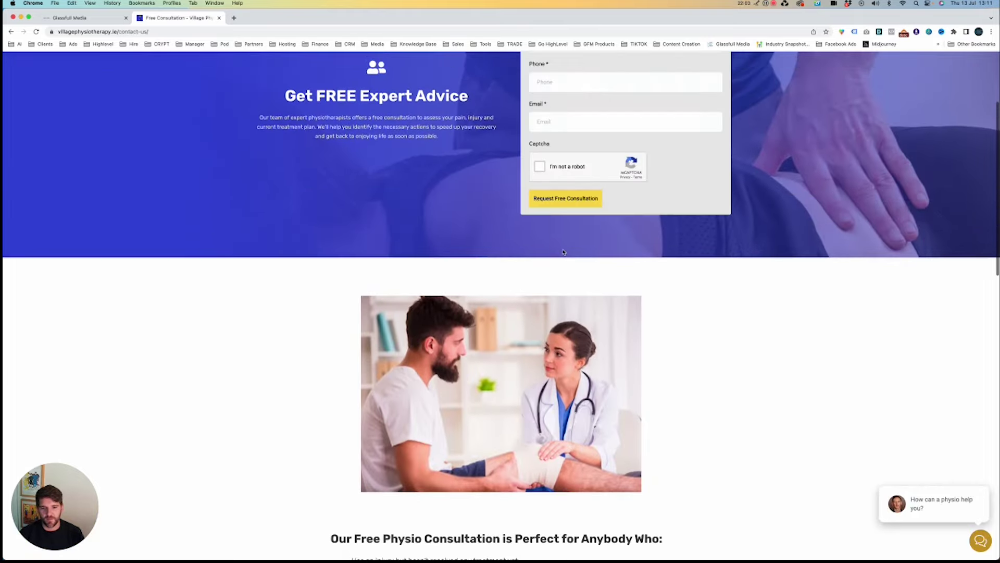
{"action": "scroll", "coordinate": [563, 252], "scroll_direction": "down", "scroll_amount": 15}
{"action": "scroll", "coordinate": [563, 252], "scroll_direction": "up", "scroll_amount": 10}
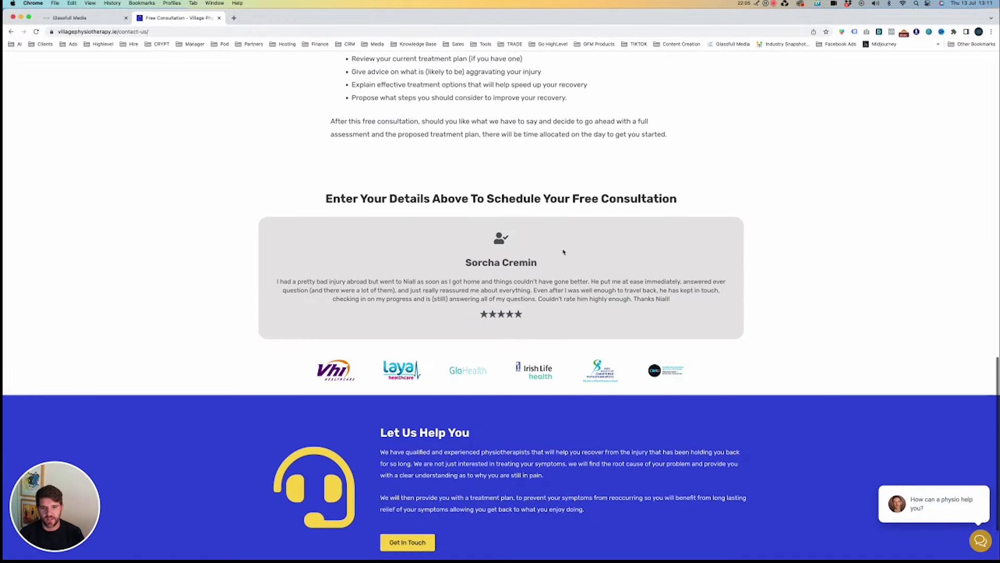
{"action": "scroll", "coordinate": [563, 252], "scroll_direction": "up", "scroll_amount": 10}
Enter a test name, phone number and email, pass the reCAPTCHA and submit the request.
{"action": "left_click", "coordinate": [573, 158]}
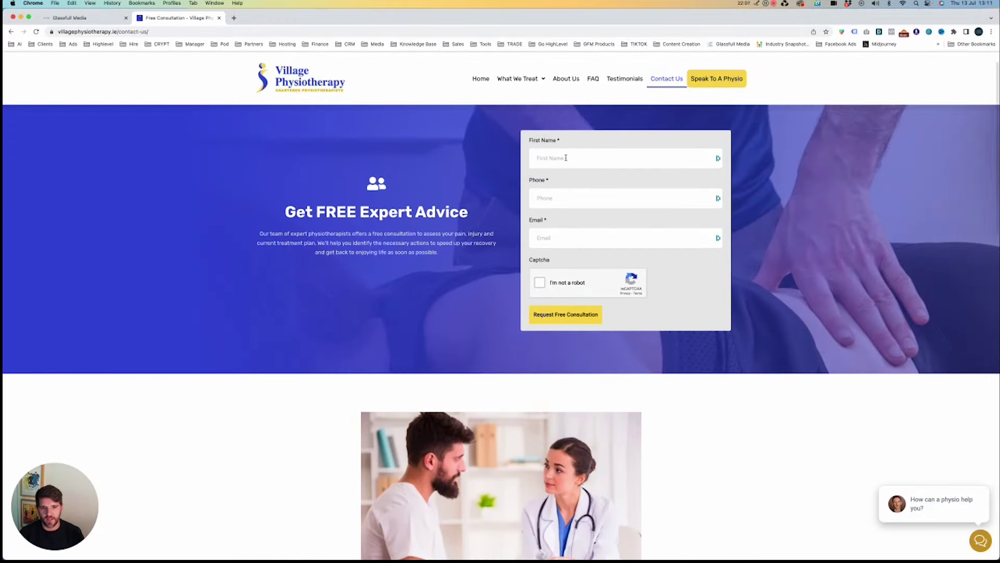
{"action": "type", "text": "test"}
{"action": "key", "text": "Tab"}
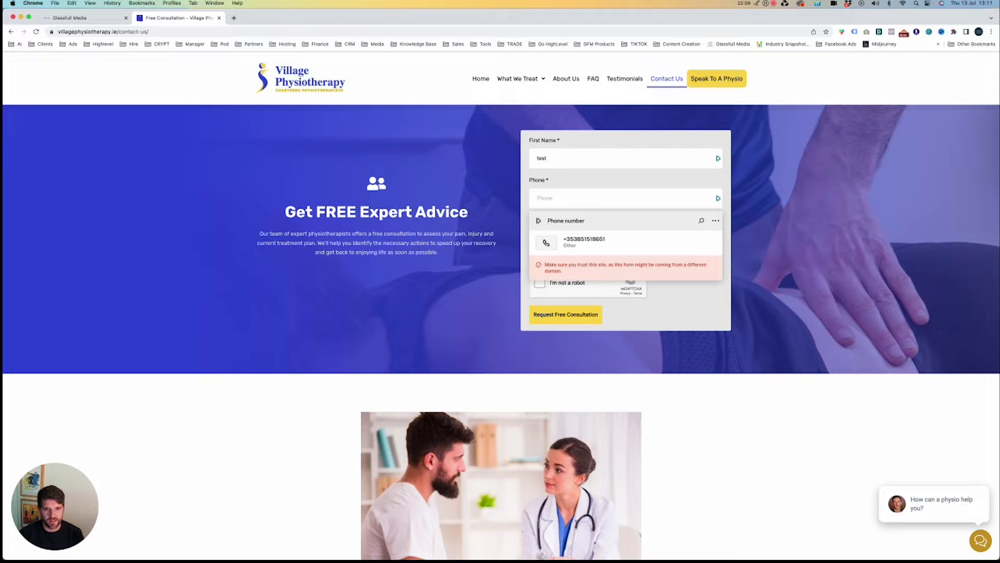
{"action": "type", "text": "08"}
{"action": "type", "text": "666 "}
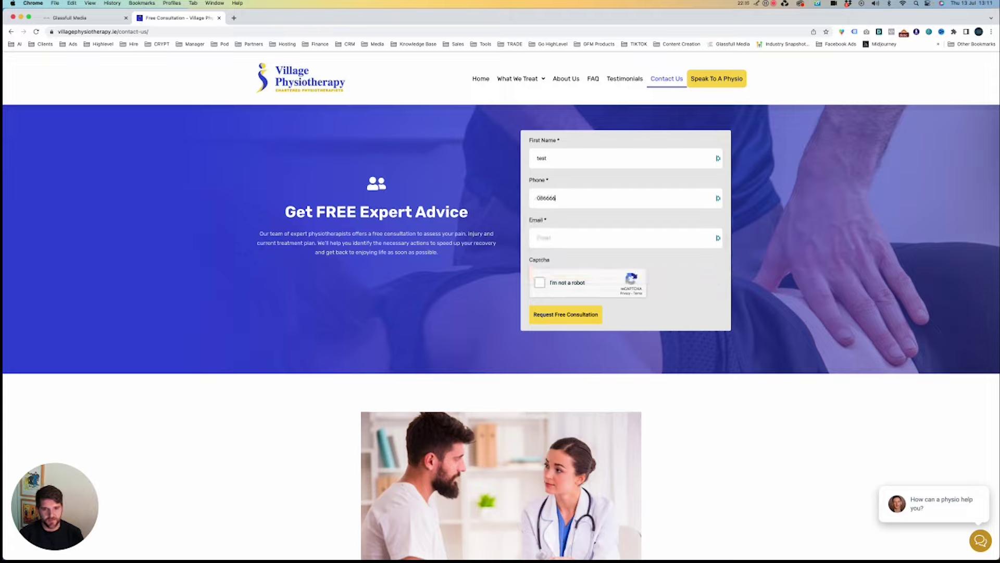
{"action": "type", "text": "66666"}
{"action": "key", "text": "Tab"}
{"action": "type", "text": "test@"}
{"action": "left_click", "coordinate": [540, 282]}
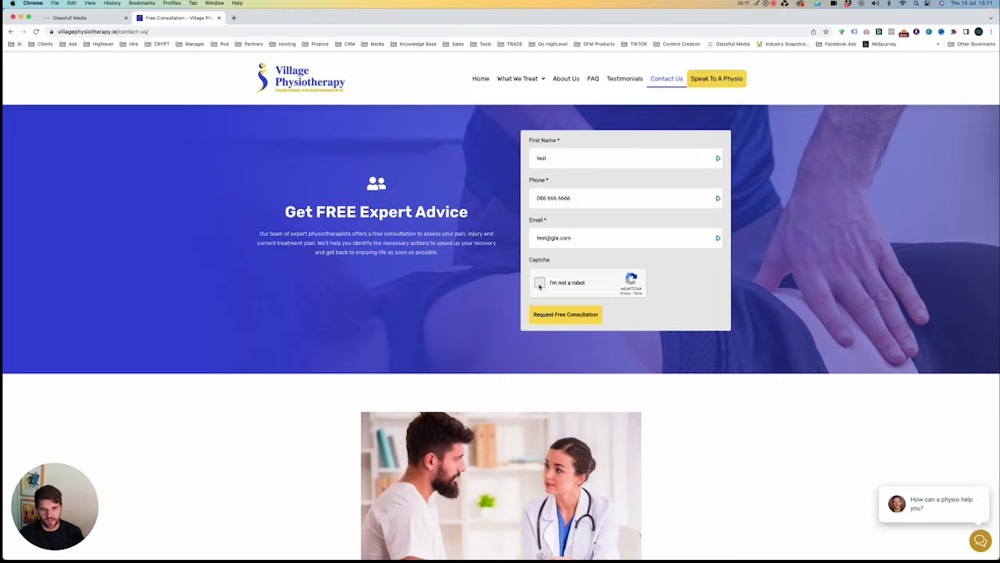
{"action": "left_click", "coordinate": [543, 317]}
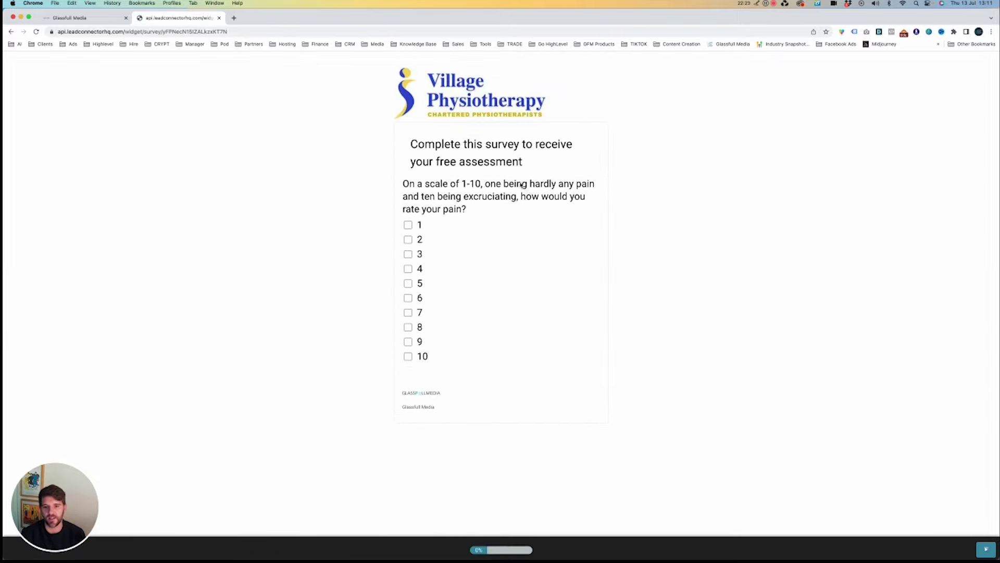
Rate the pain level 5 and select Knee as the pain location.
{"action": "left_click", "coordinate": [409, 283]}
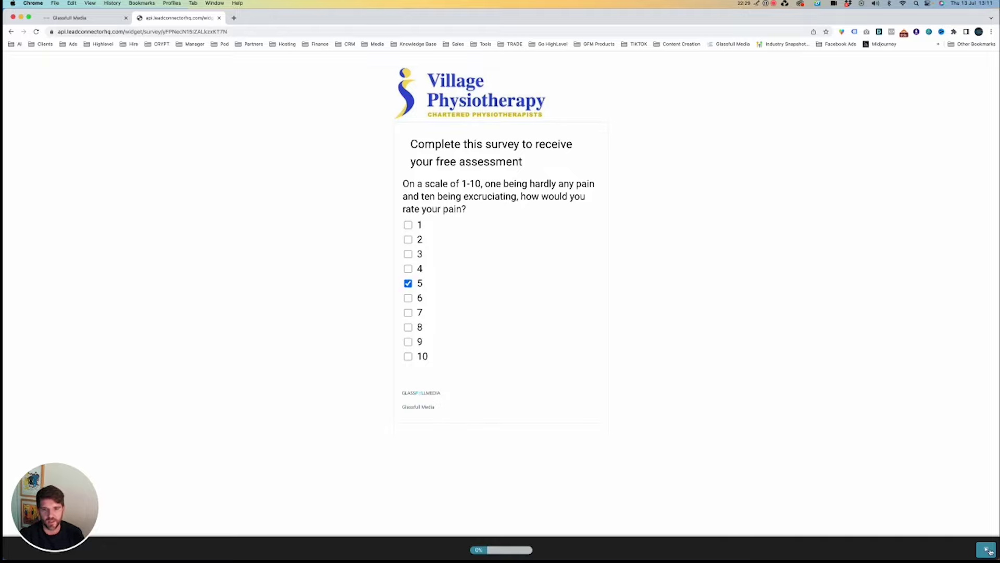
{"action": "left_click", "coordinate": [987, 550]}
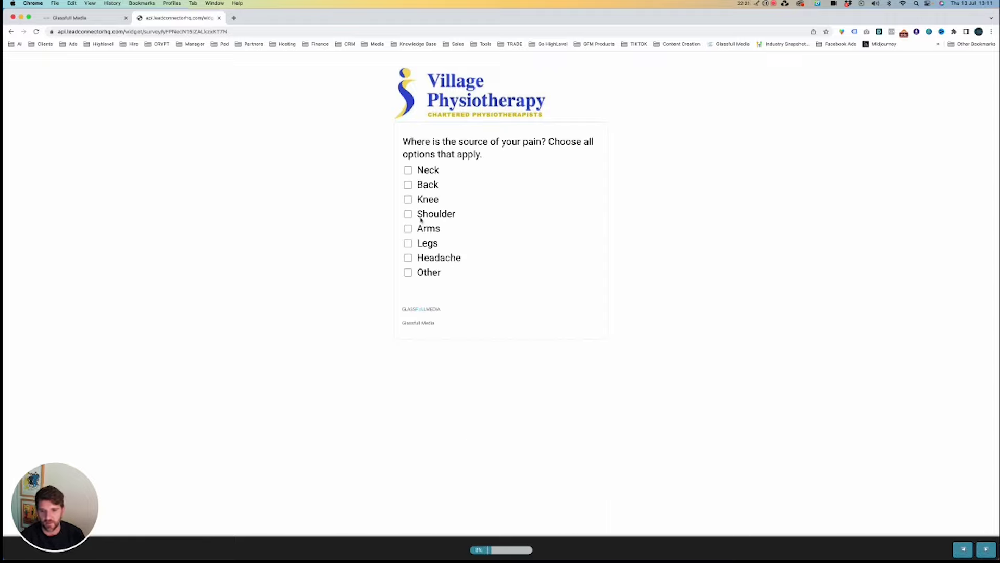
{"action": "left_click", "coordinate": [408, 199]}
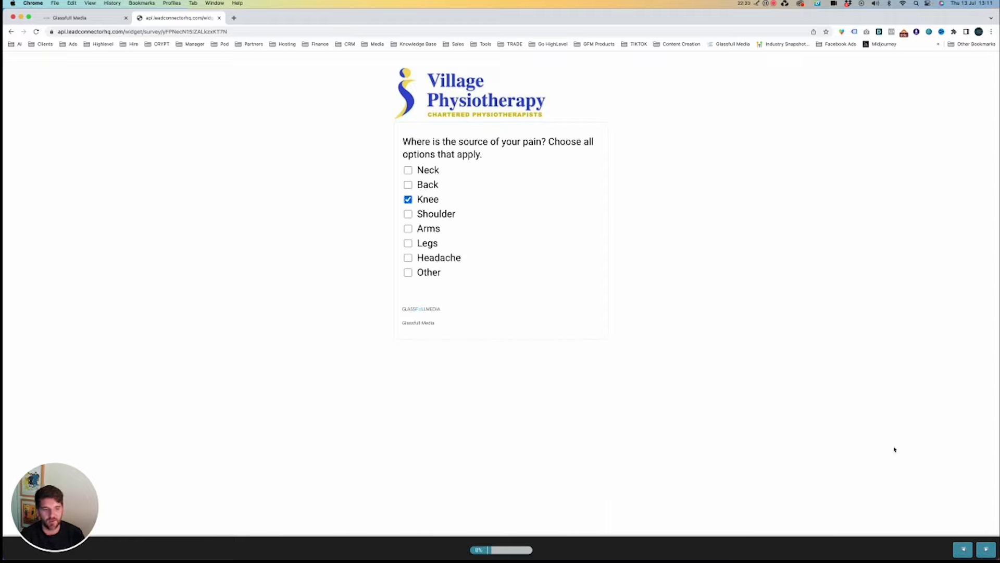
{"action": "left_click", "coordinate": [983, 549]}
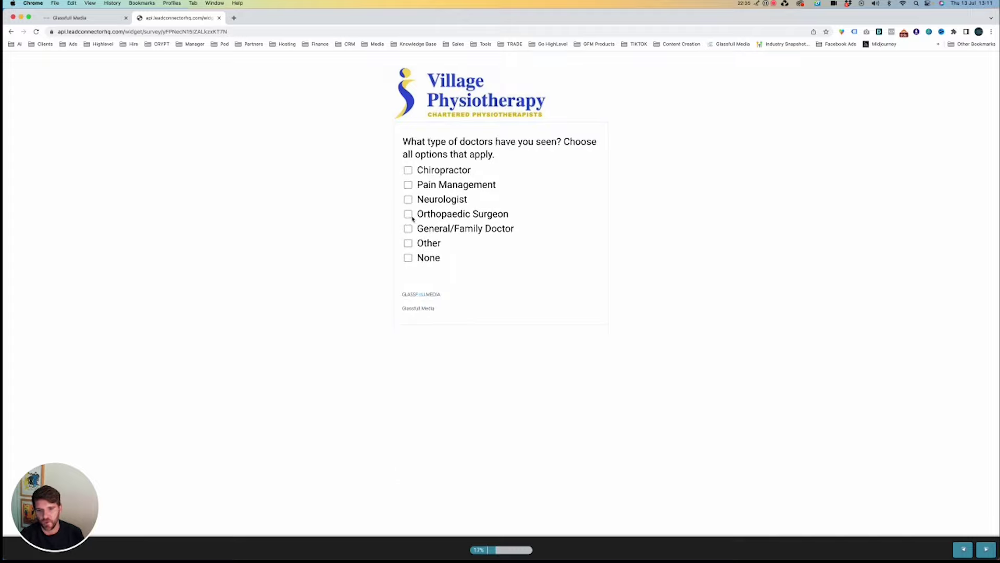
Choose Orthopaedic Surgeon and Vehicle accident, then close the survey tab.
{"action": "left_click", "coordinate": [409, 215]}
{"action": "left_click", "coordinate": [986, 549]}
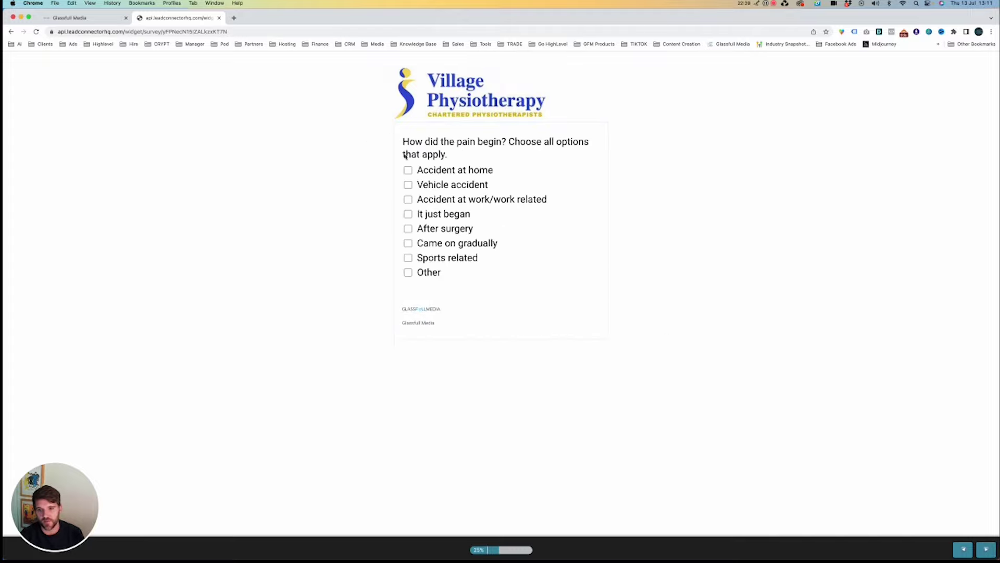
{"action": "left_click", "coordinate": [408, 185]}
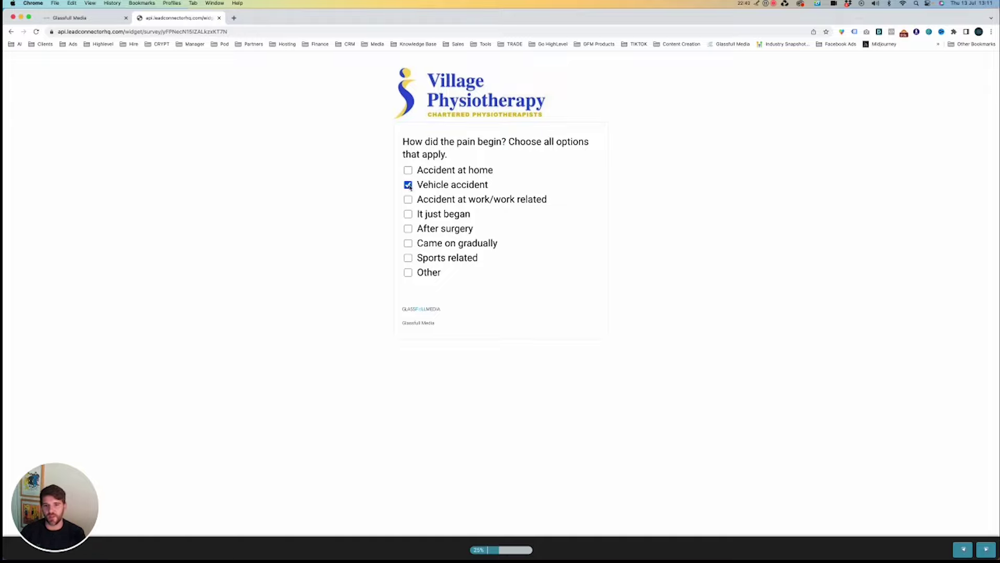
{"action": "left_click", "coordinate": [219, 18]}
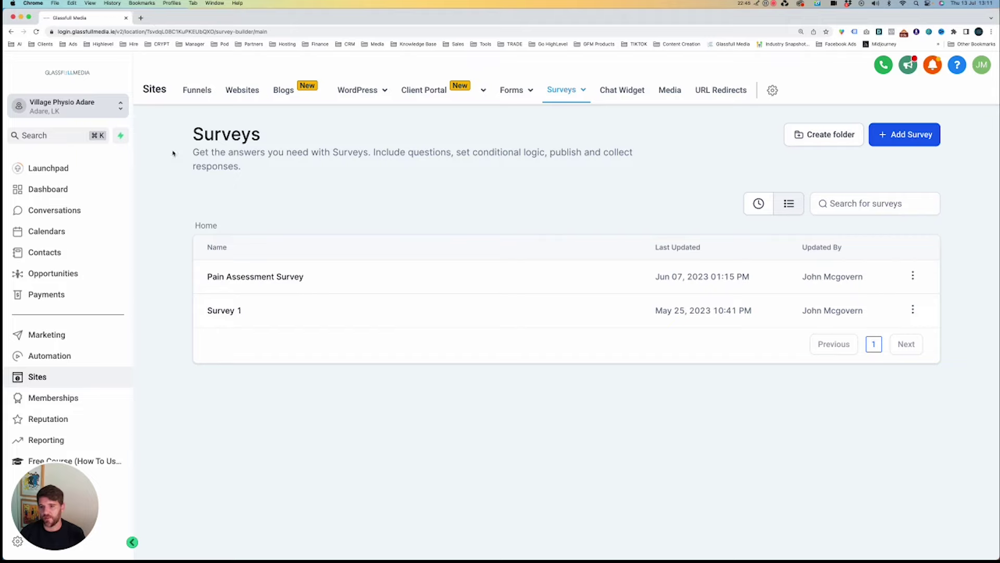
Pick Glassfull Media from the sub-account switcher to see its Survey 0 and Survey 1.
{"action": "left_click", "coordinate": [97, 106]}
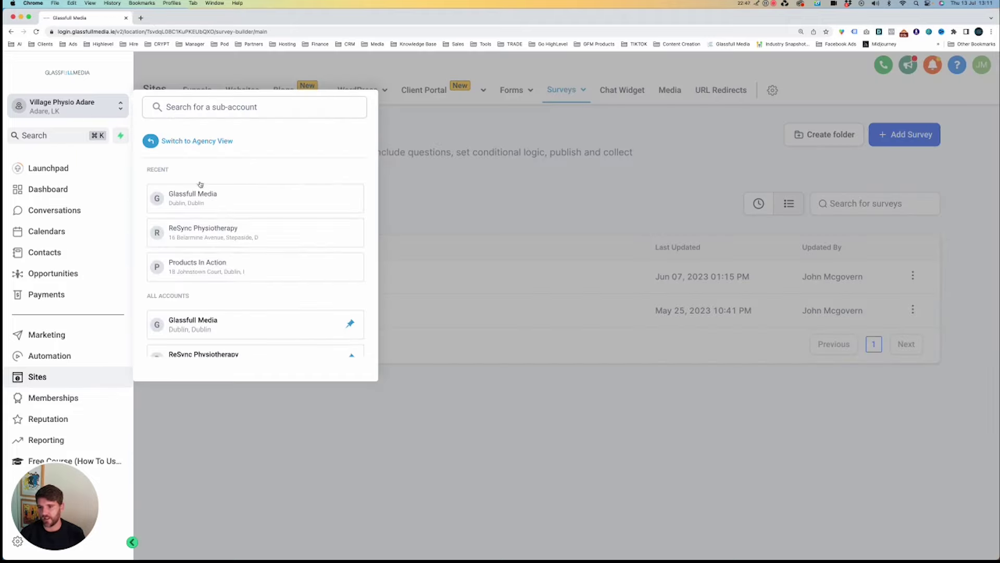
{"action": "left_click", "coordinate": [245, 196]}
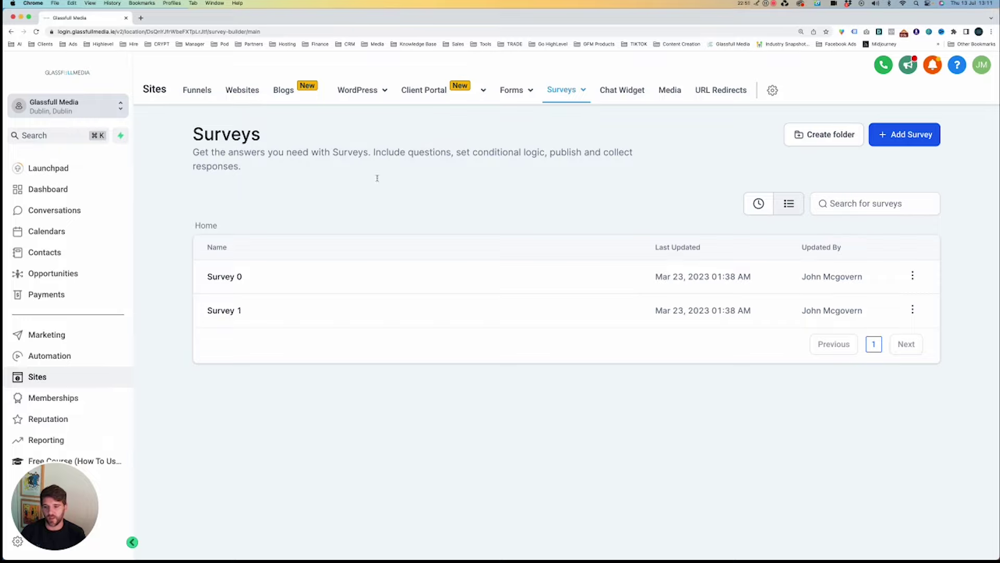
{"action": "left_click_drag", "start_coordinate": [60, 471], "coordinate": [933, 471]}
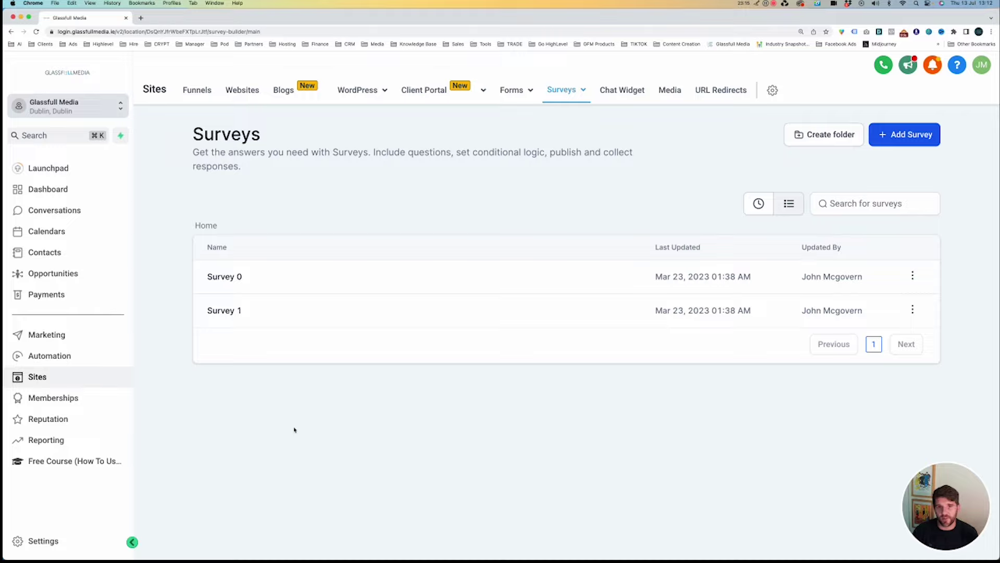
Open the Getting Started product from the Courses products list.
{"action": "left_click", "coordinate": [49, 399]}
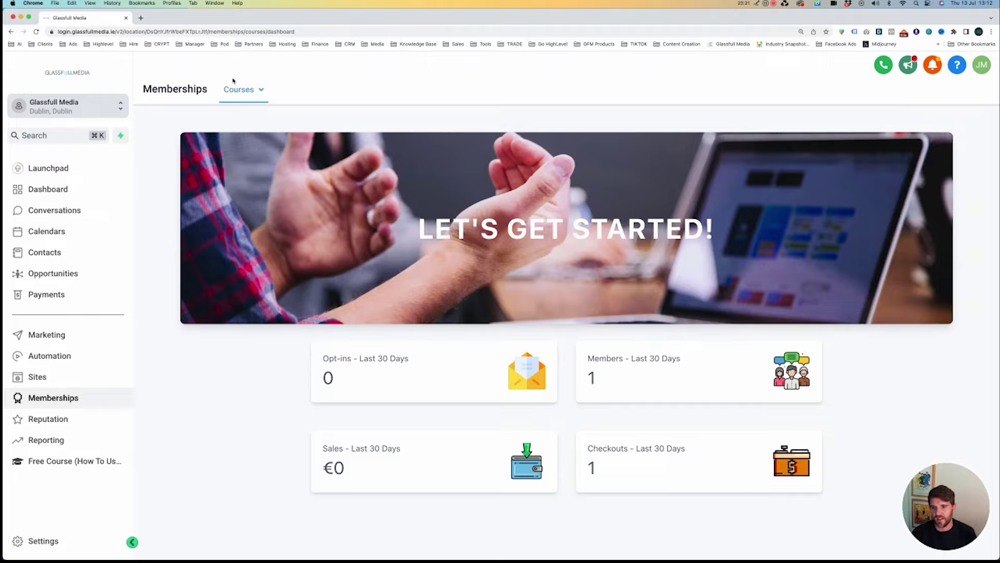
{"action": "mouse_move", "coordinate": [233, 83]}
{"action": "left_click", "coordinate": [241, 136]}
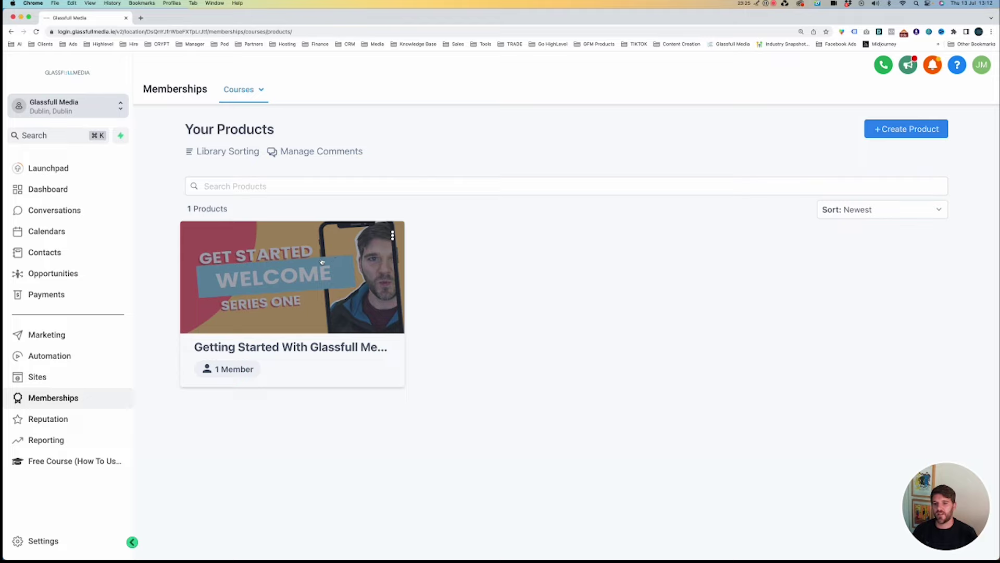
{"action": "left_click", "coordinate": [267, 309]}
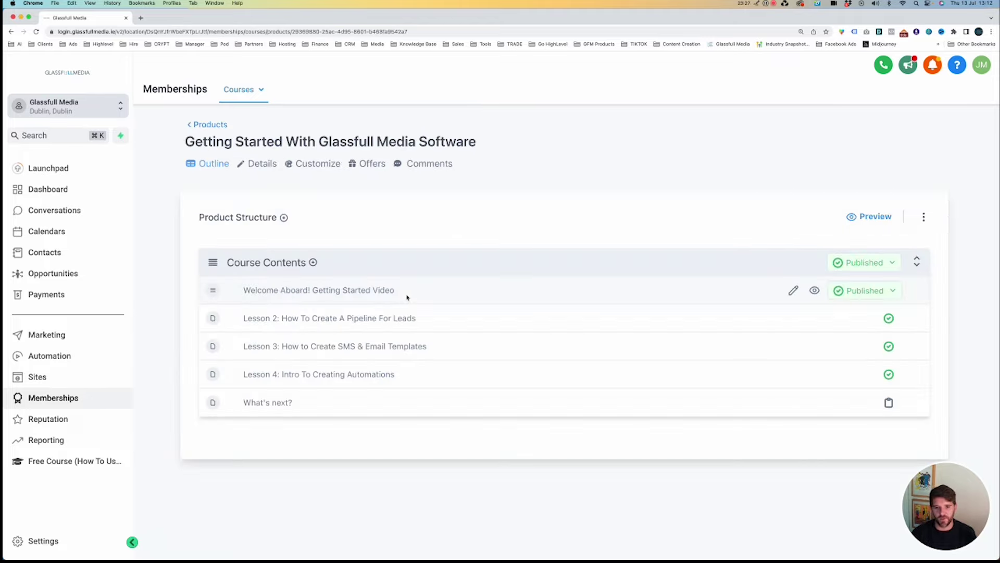
Look through the Welcome Aboard lesson, then go to the Reputation overview dashboard.
{"action": "left_click", "coordinate": [349, 292]}
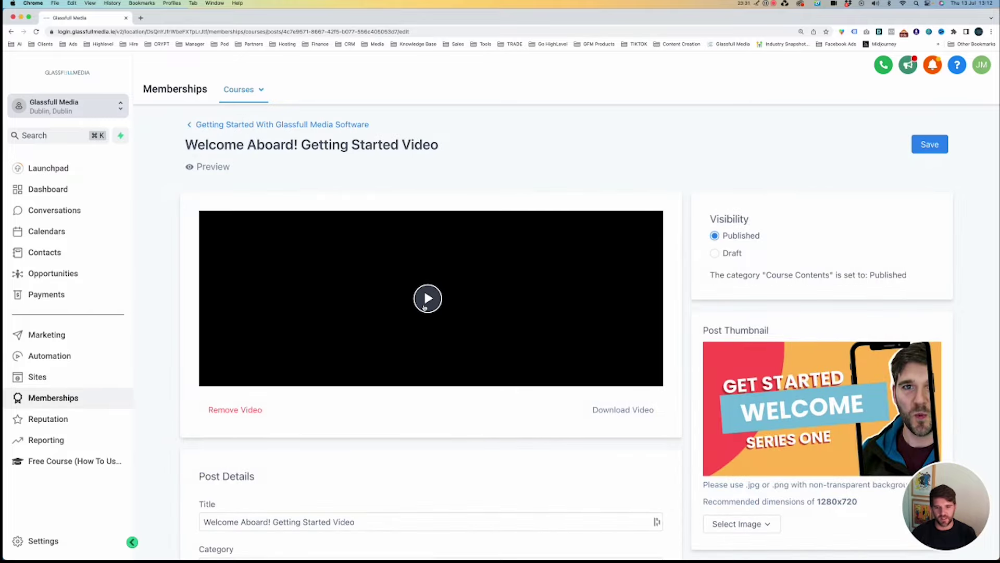
{"action": "scroll", "coordinate": [444, 302], "scroll_direction": "down", "scroll_amount": 5}
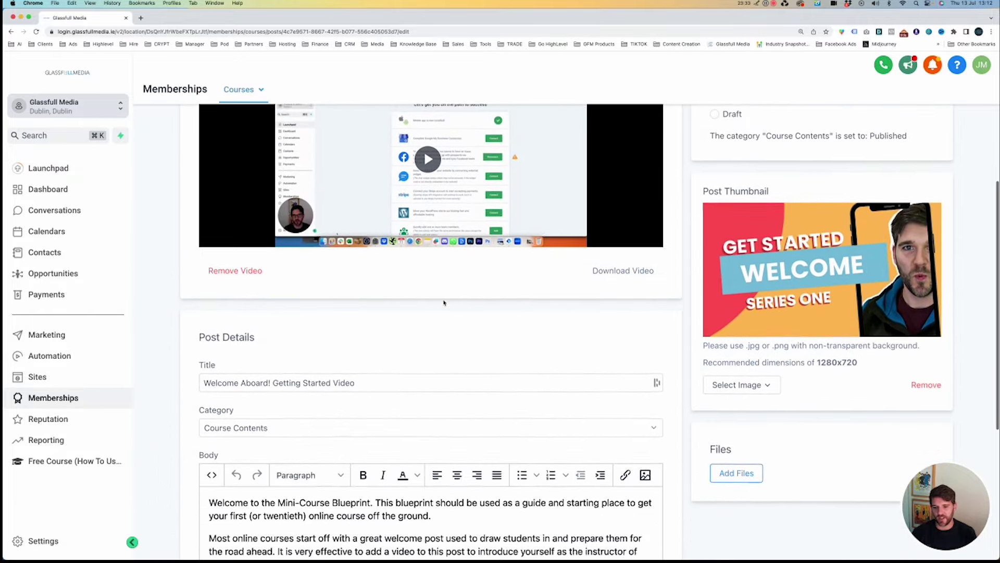
{"action": "scroll", "coordinate": [469, 307], "scroll_direction": "down", "scroll_amount": 2}
{"action": "scroll", "coordinate": [500, 313], "scroll_direction": "up", "scroll_amount": 6}
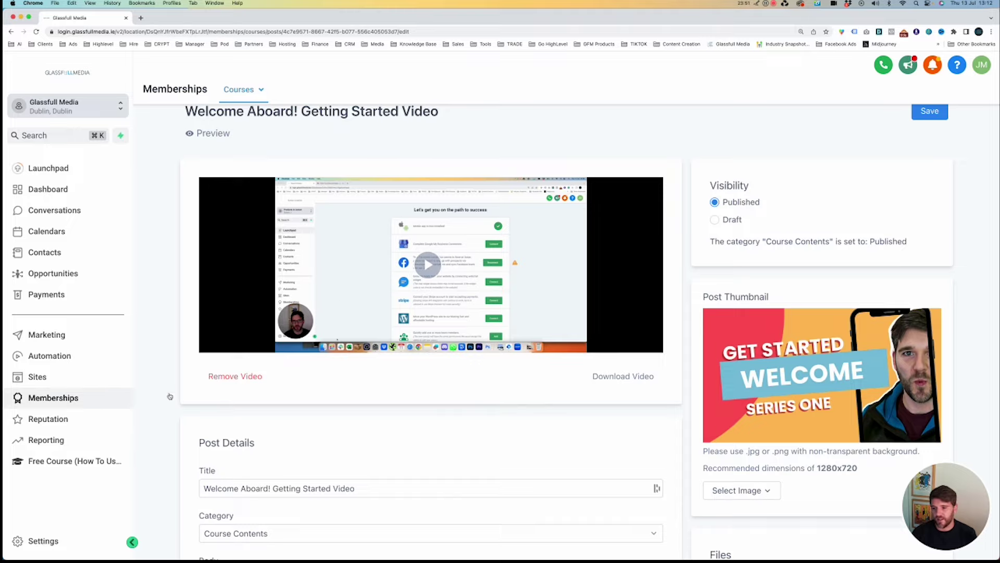
{"action": "scroll", "coordinate": [247, 169], "scroll_direction": "up", "scroll_amount": 1}
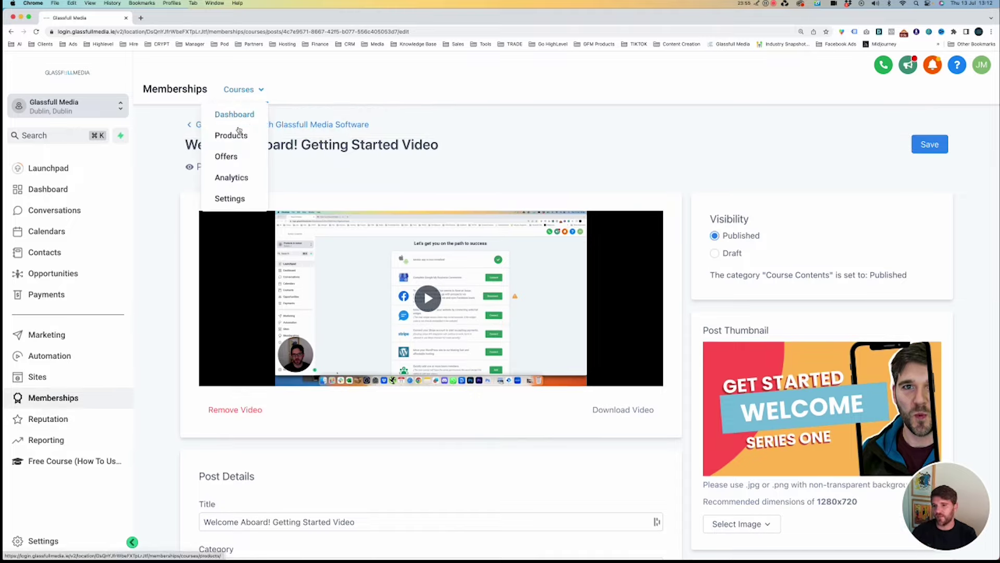
{"action": "left_click", "coordinate": [54, 419]}
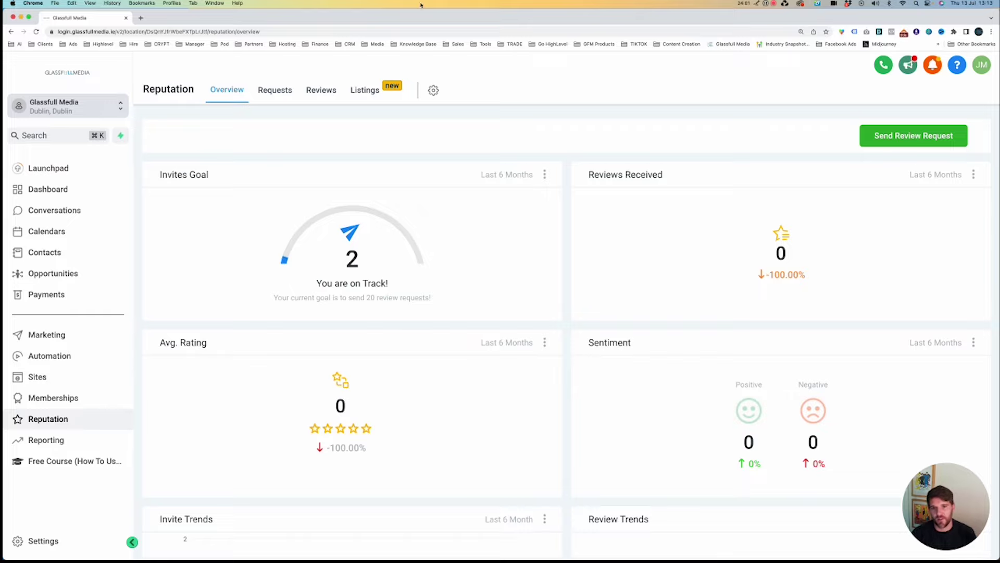
Search Google for 'physio dublin'.
{"action": "left_click", "coordinate": [398, 32]}
{"action": "type", "text": "physi"}
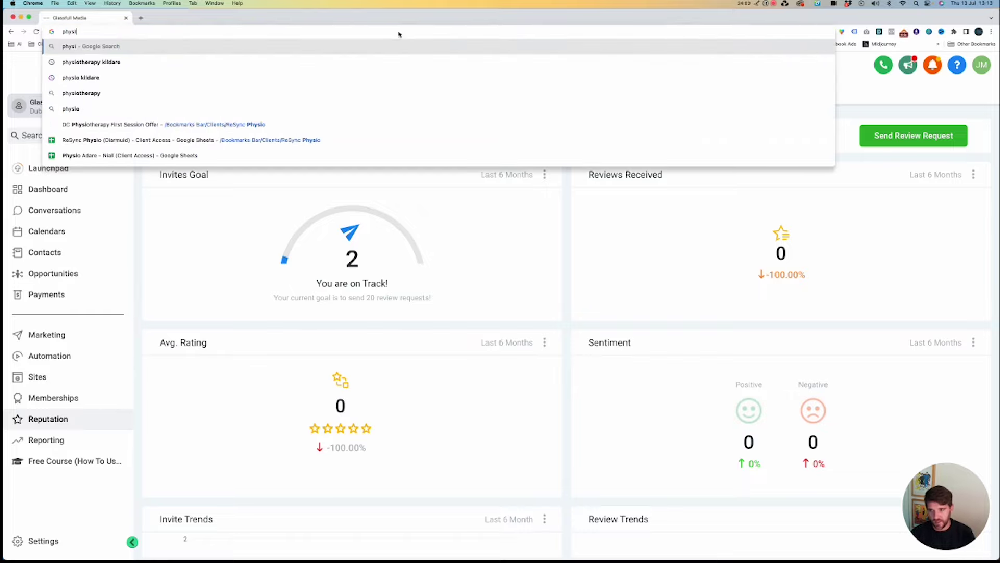
{"action": "type", "text": "o dublin"}
{"action": "key", "text": "alt+Return"}
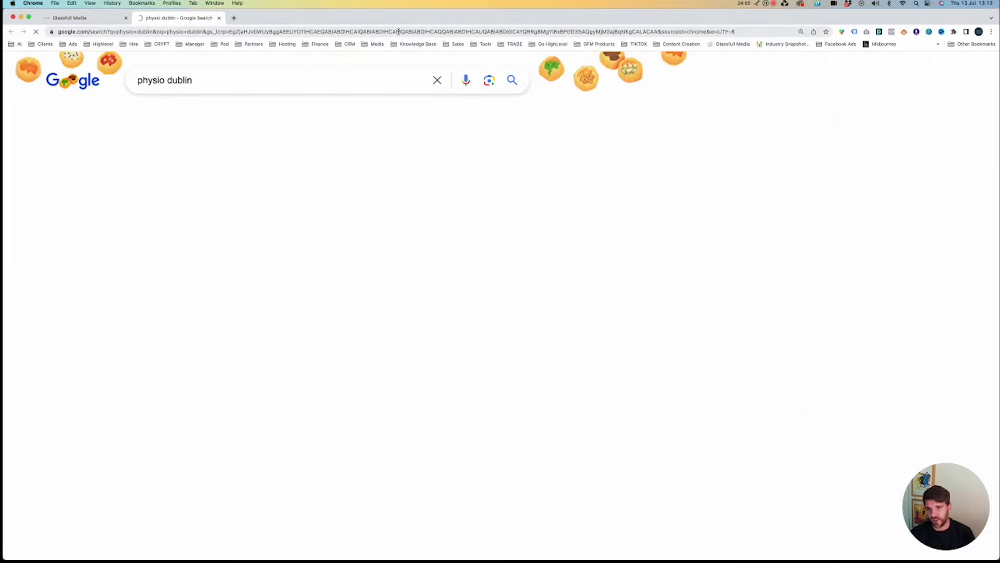
{"action": "scroll", "coordinate": [518, 193], "scroll_direction": "down", "scroll_amount": 5}
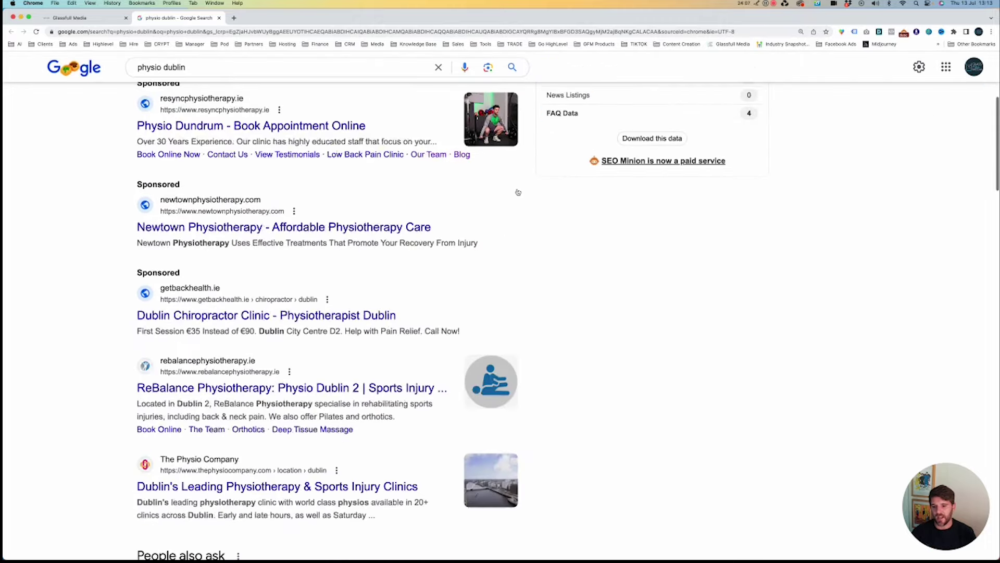
{"action": "scroll", "coordinate": [518, 192], "scroll_direction": "down", "scroll_amount": 10}
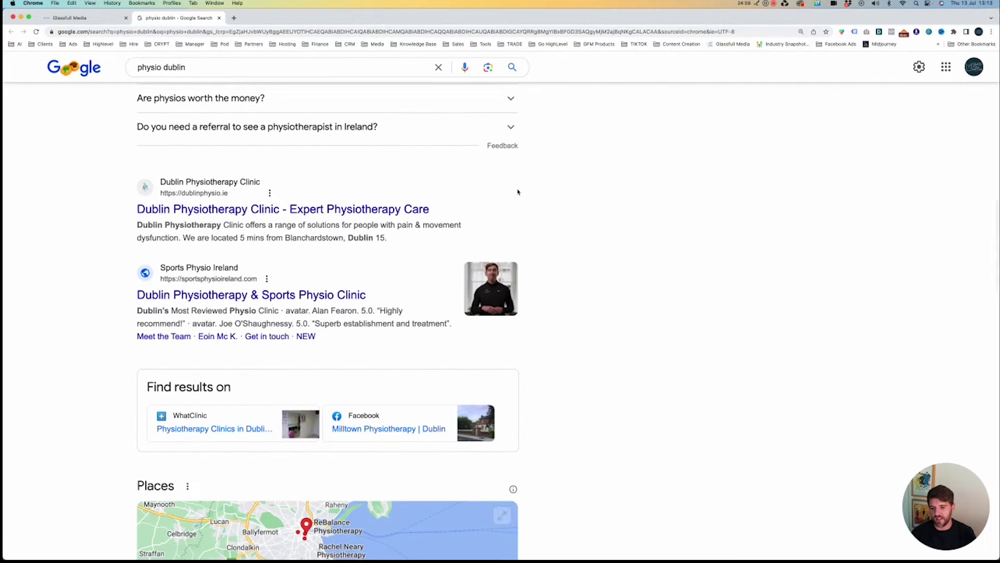
{"action": "scroll", "coordinate": [301, 330], "scroll_direction": "down", "scroll_amount": 7}
{"action": "scroll", "coordinate": [302, 330], "scroll_direction": "down", "scroll_amount": 2}
{"action": "scroll", "coordinate": [165, 266], "scroll_direction": "up", "scroll_amount": 1}
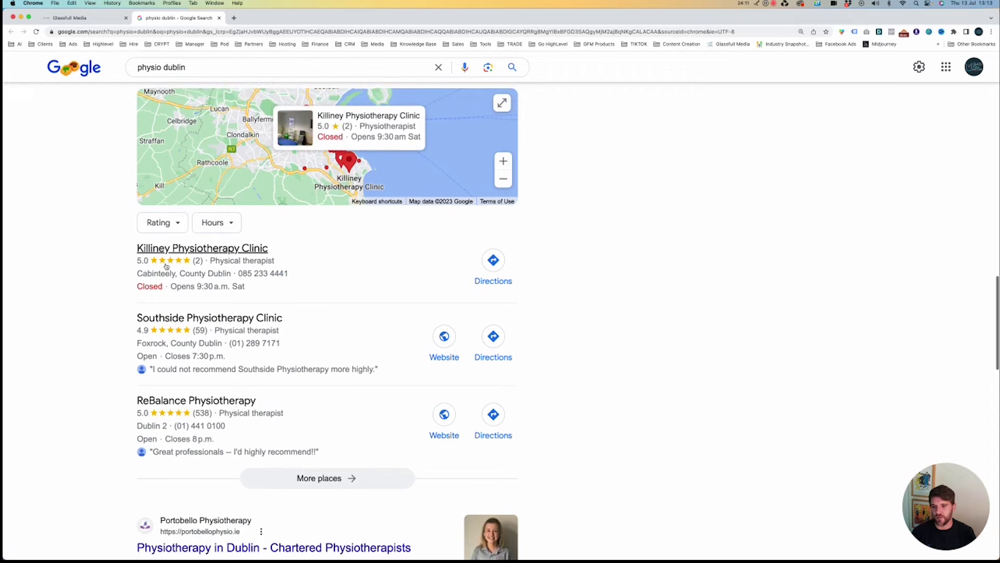
{"action": "left_click_drag", "start_coordinate": [123, 247], "coordinate": [283, 256]}
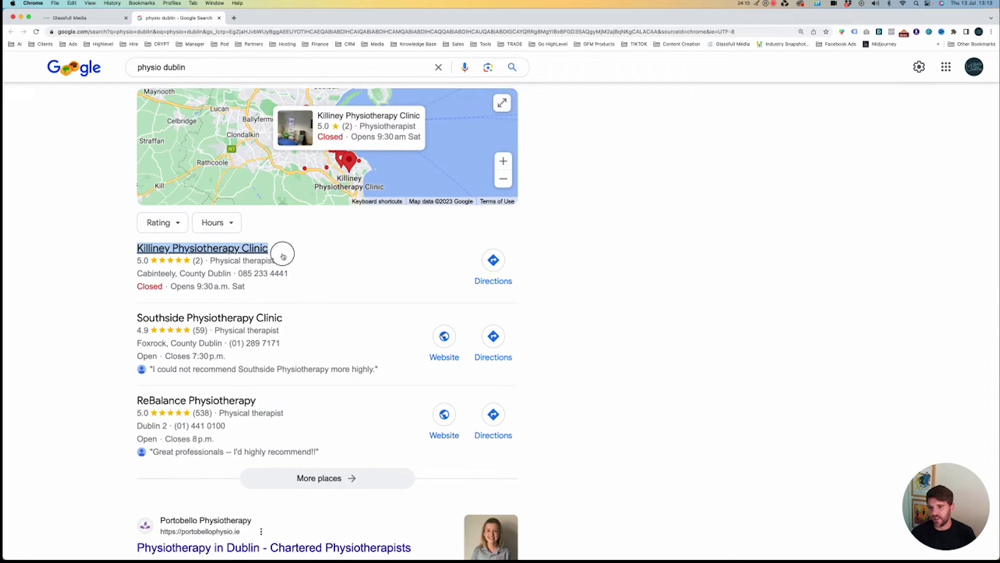
{"action": "left_click", "coordinate": [128, 252]}
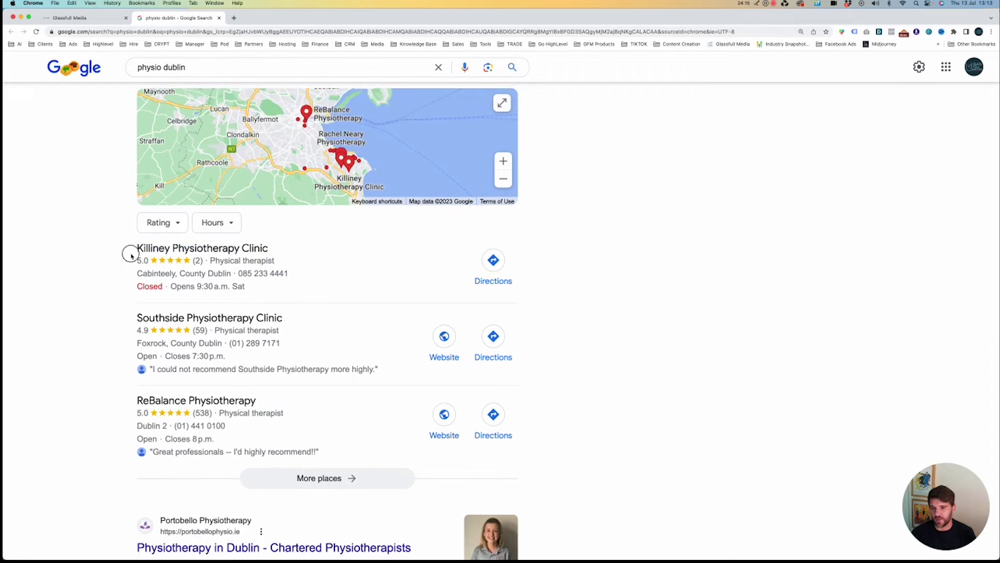
{"action": "scroll", "coordinate": [132, 261], "scroll_direction": "up", "scroll_amount": 1}
{"action": "left_click_drag", "start_coordinate": [128, 290], "coordinate": [297, 297]}
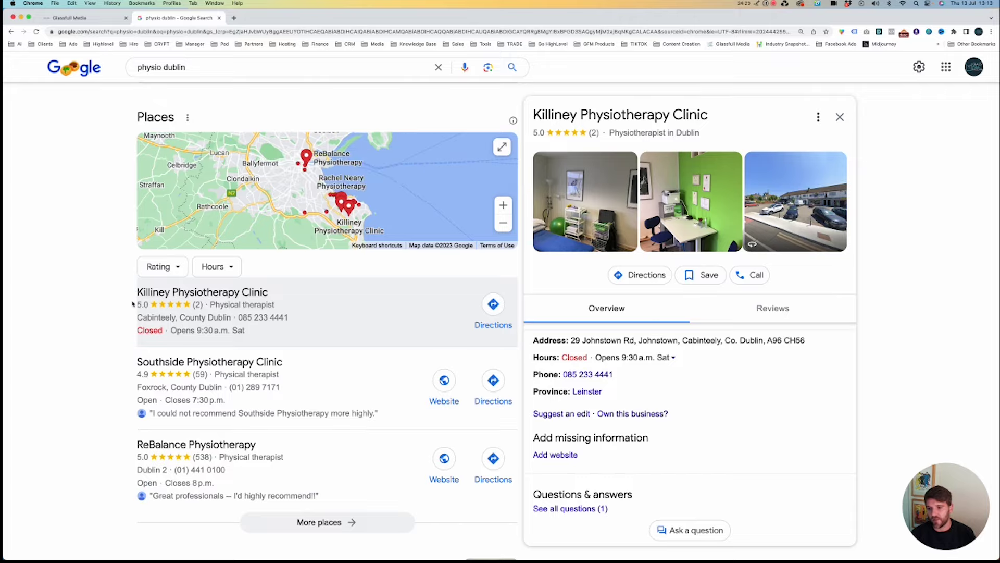
{"action": "left_click_drag", "start_coordinate": [137, 294], "coordinate": [198, 313]}
Start a new review request and choose the saved contact with a phone number.
{"action": "left_click", "coordinate": [111, 21]}
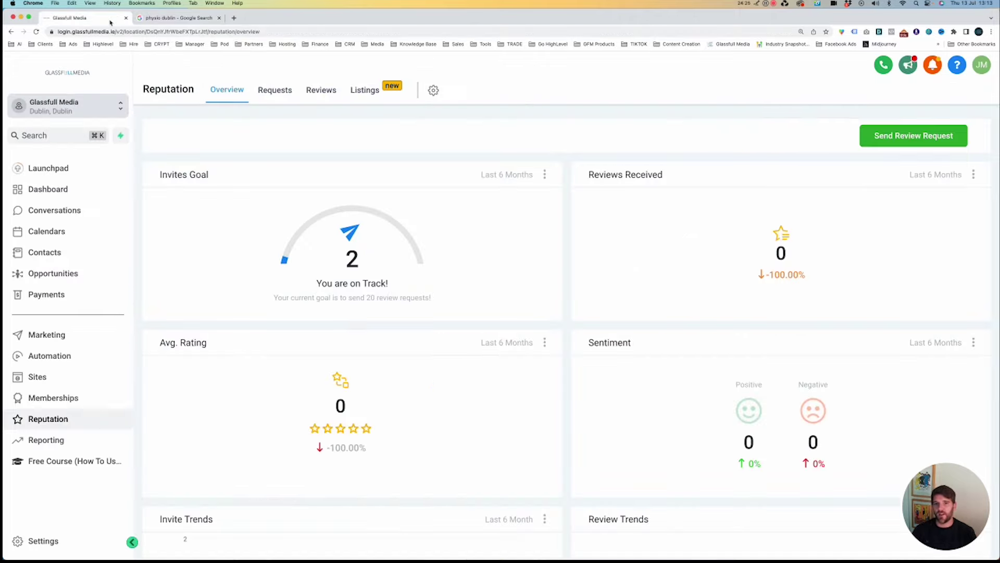
{"action": "left_click", "coordinate": [932, 138]}
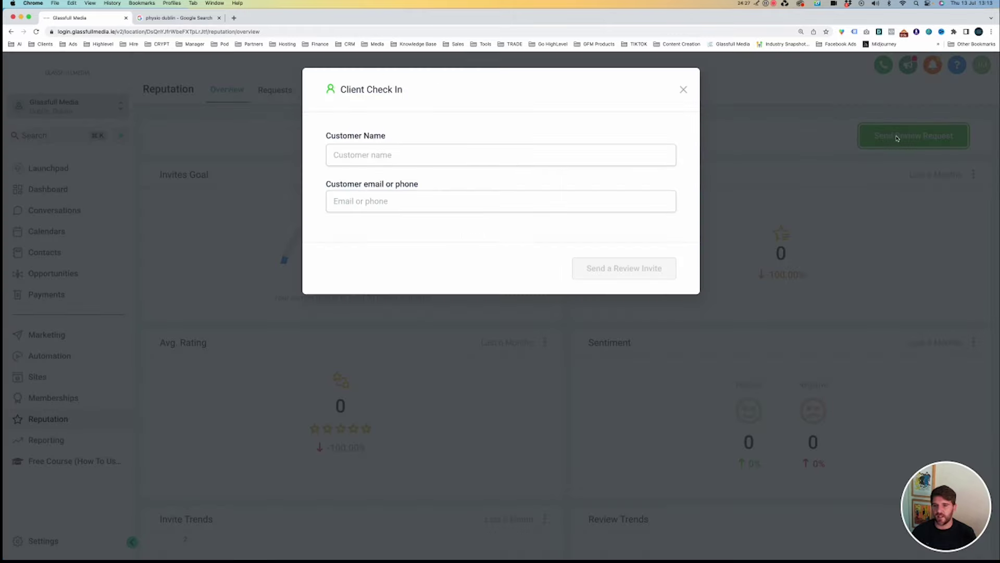
{"action": "left_click", "coordinate": [497, 151]}
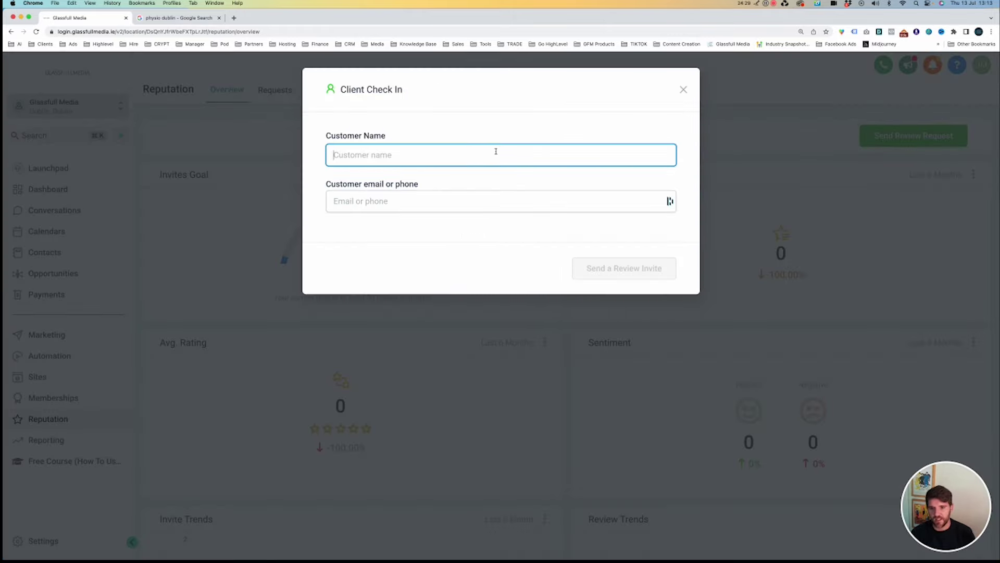
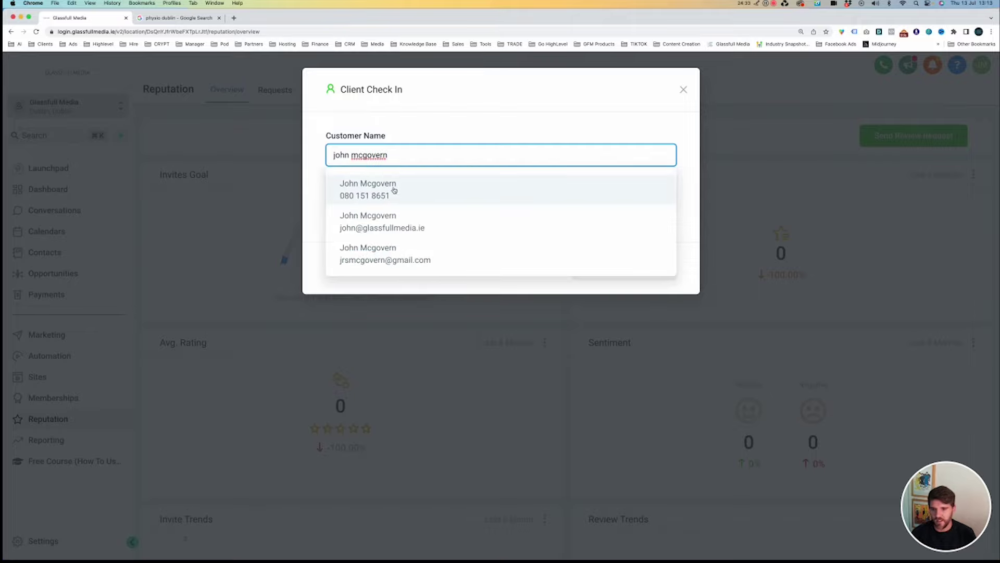
{"action": "left_click", "coordinate": [396, 190]}
Send the review invite, then follow the link to enable SMS review requests.
{"action": "left_click", "coordinate": [609, 269]}
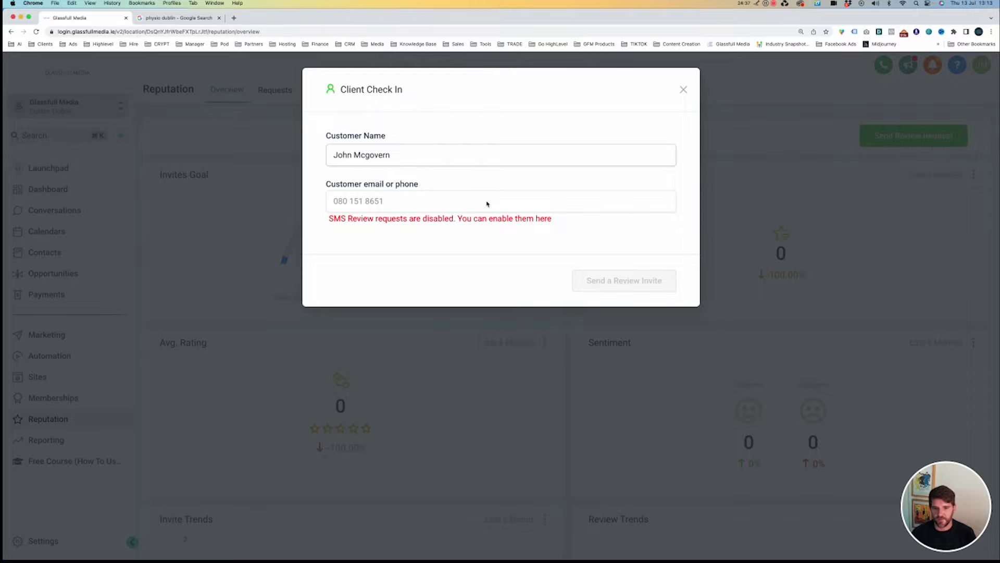
{"action": "left_click", "coordinate": [537, 218]}
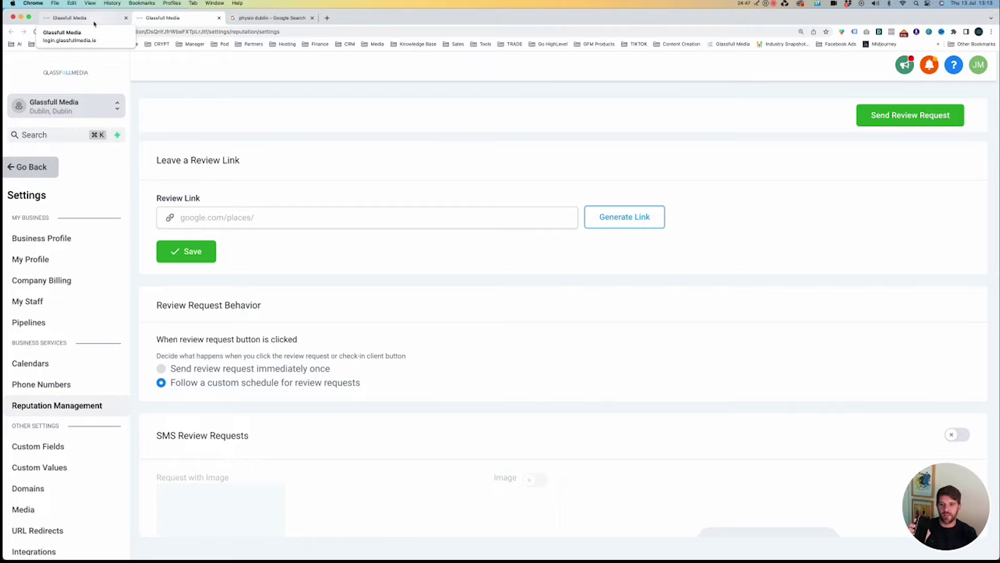
Turn on SMS review requests in the Reputation settings.
{"action": "scroll", "coordinate": [467, 266], "scroll_direction": "down", "scroll_amount": 6}
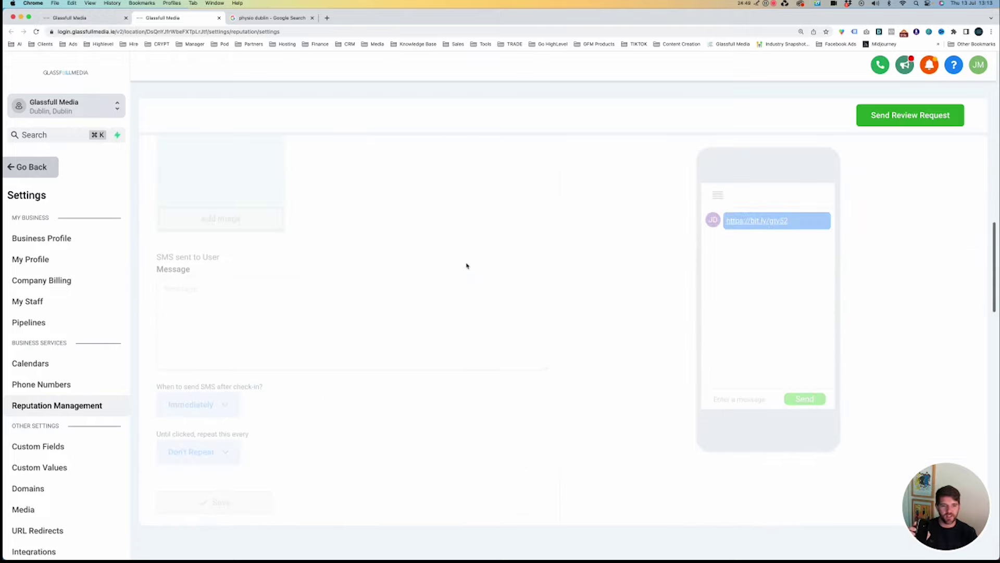
{"action": "scroll", "coordinate": [620, 275], "scroll_direction": "up", "scroll_amount": 6}
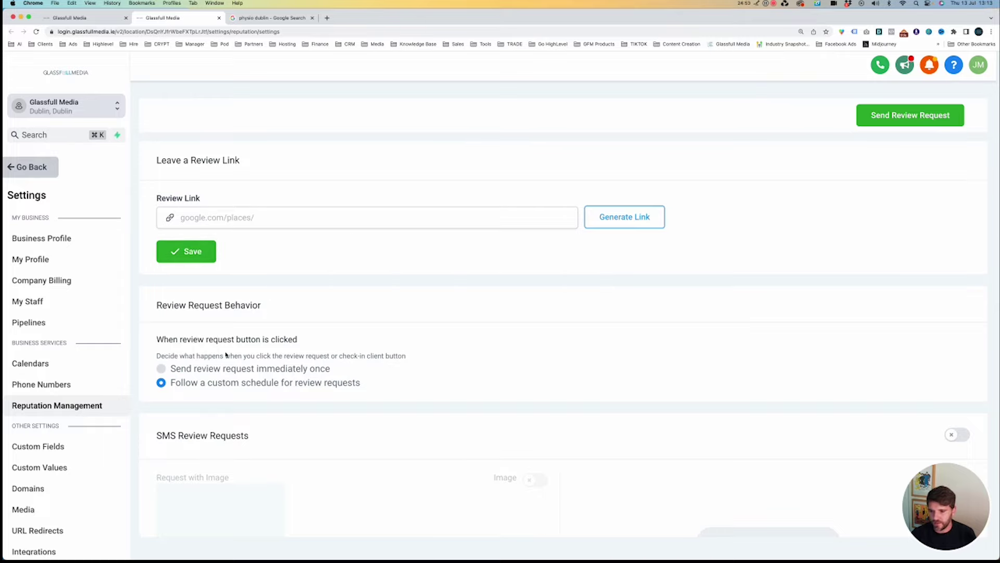
{"action": "scroll", "coordinate": [264, 322], "scroll_direction": "down", "scroll_amount": 4}
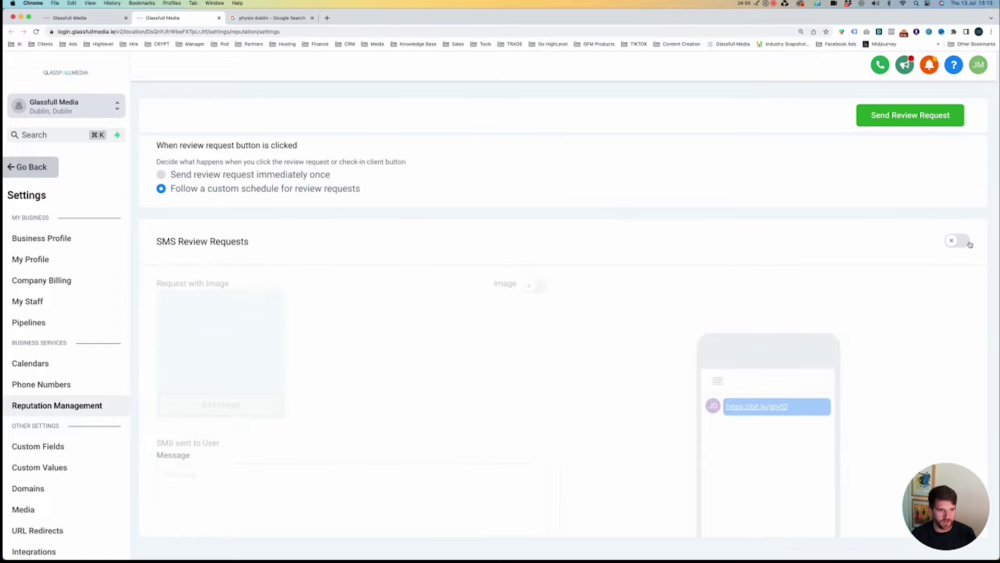
{"action": "left_click", "coordinate": [969, 243]}
Set the SMS message to 'Please review our business.' and open the preview's review link.
{"action": "scroll", "coordinate": [254, 308], "scroll_direction": "up", "scroll_amount": 1}
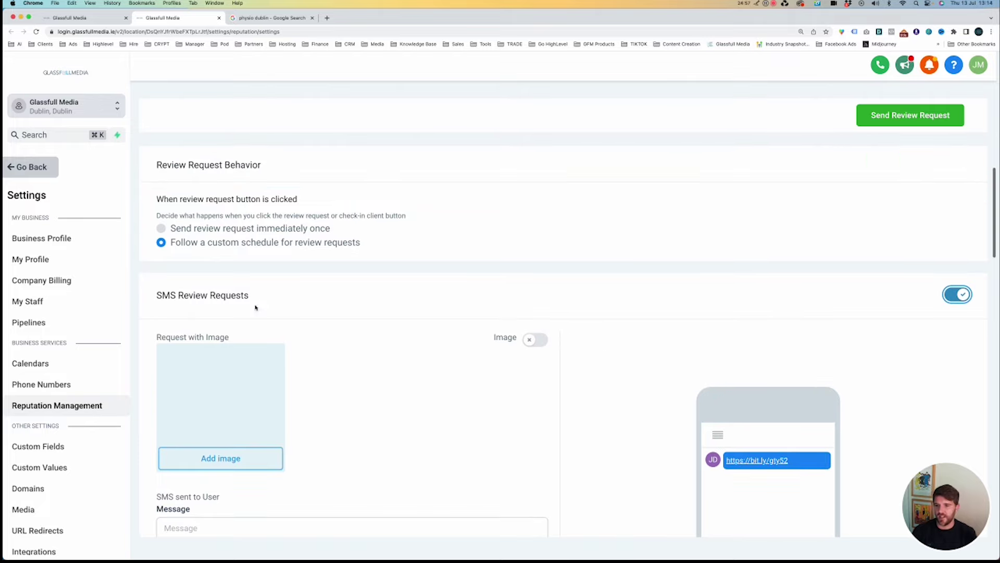
{"action": "scroll", "coordinate": [406, 287], "scroll_direction": "down", "scroll_amount": 2}
{"action": "scroll", "coordinate": [313, 302], "scroll_direction": "down", "scroll_amount": 3}
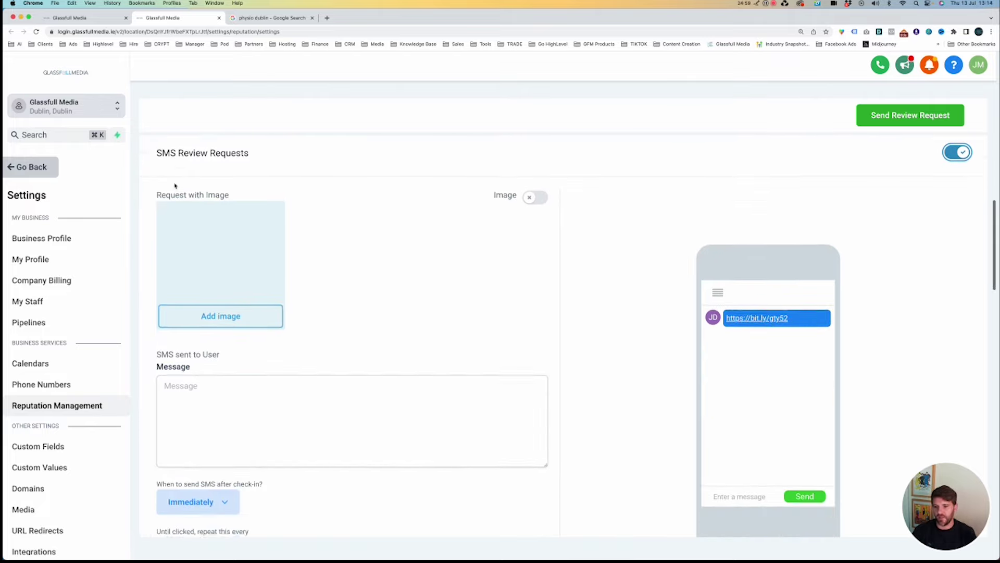
{"action": "left_click", "coordinate": [264, 299]}
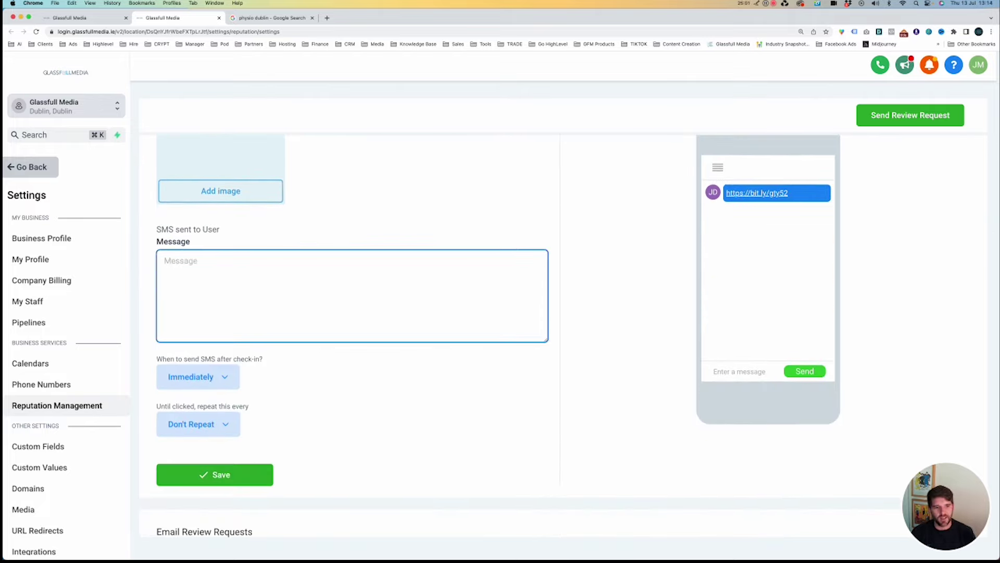
{"action": "type", "text": "Please review o"}
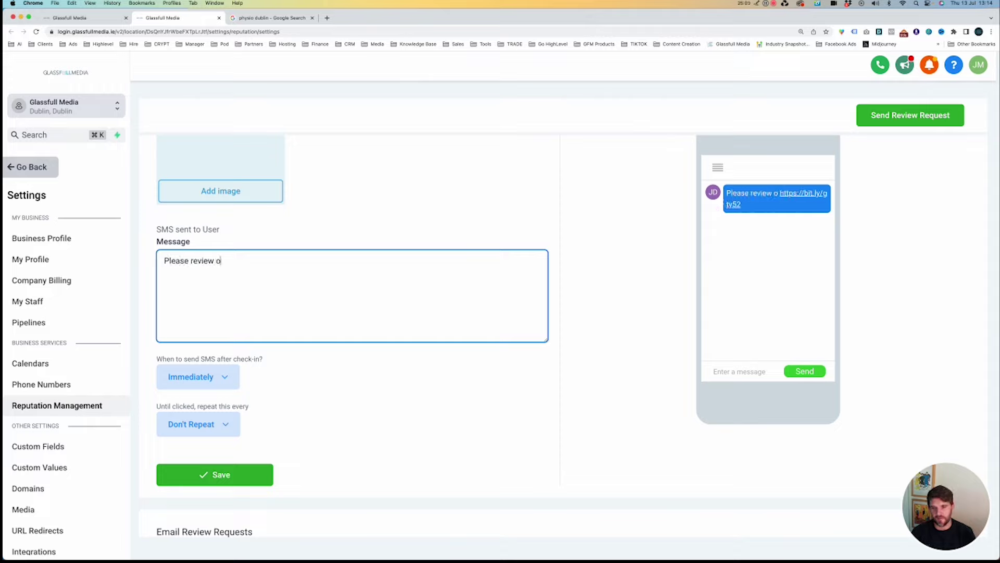
{"action": "type", "text": "ur business."}
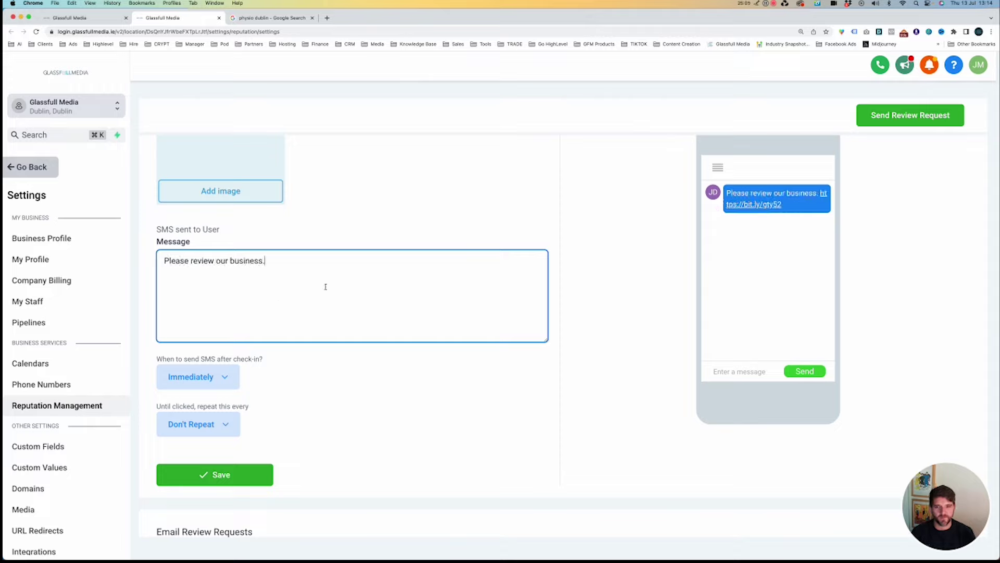
{"action": "scroll", "coordinate": [457, 229], "scroll_direction": "up", "scroll_amount": 4}
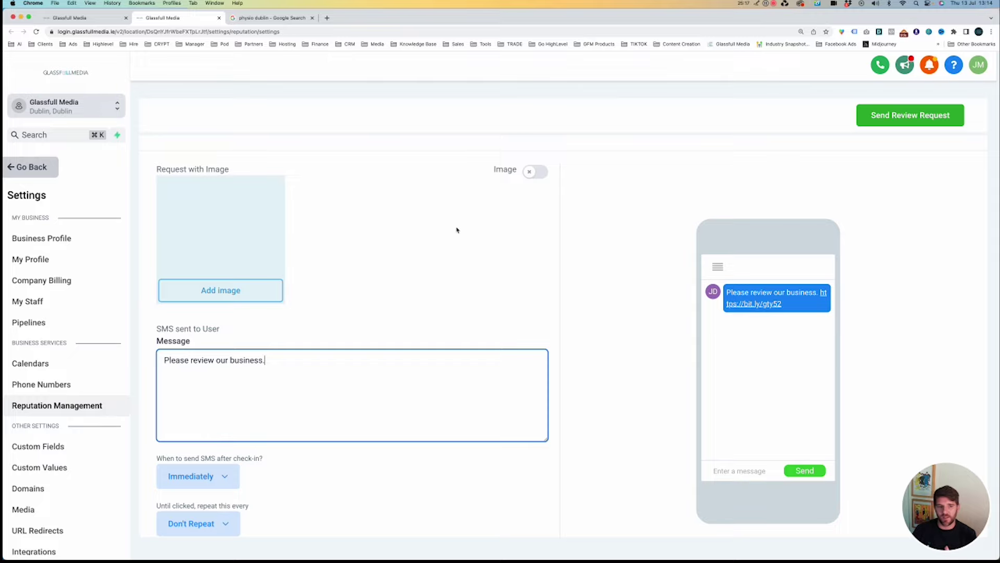
{"action": "left_click", "coordinate": [764, 307]}
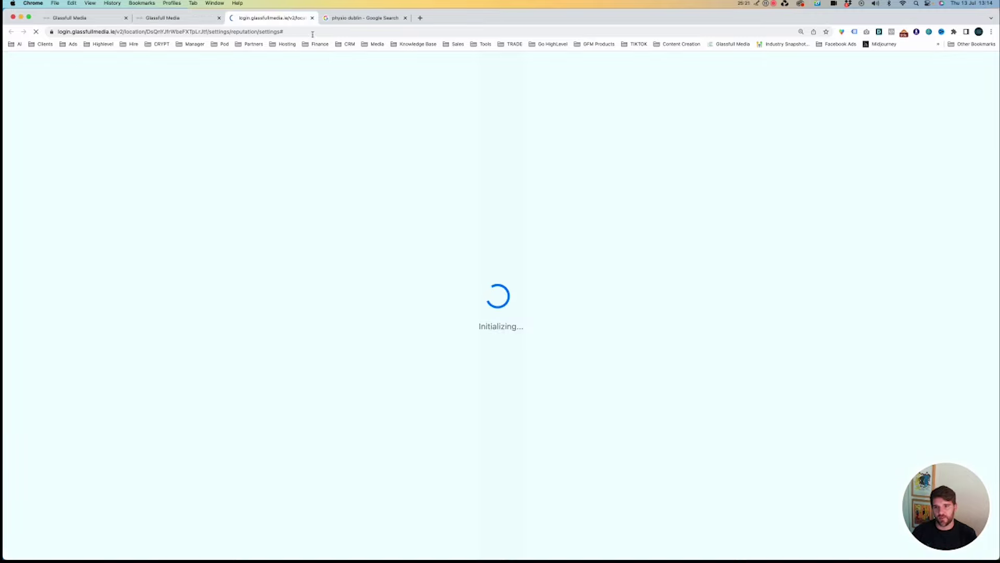
Close the loading tab, check the SMS preview with its bit.ly link, and return to the Dashboard.
{"action": "left_click", "coordinate": [312, 18]}
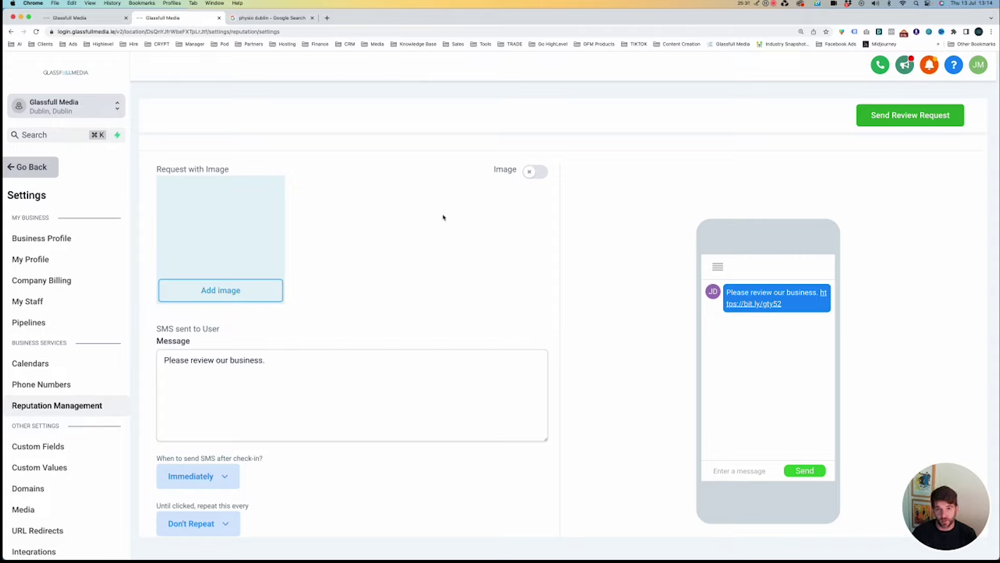
{"action": "scroll", "coordinate": [426, 264], "scroll_direction": "down", "scroll_amount": 5}
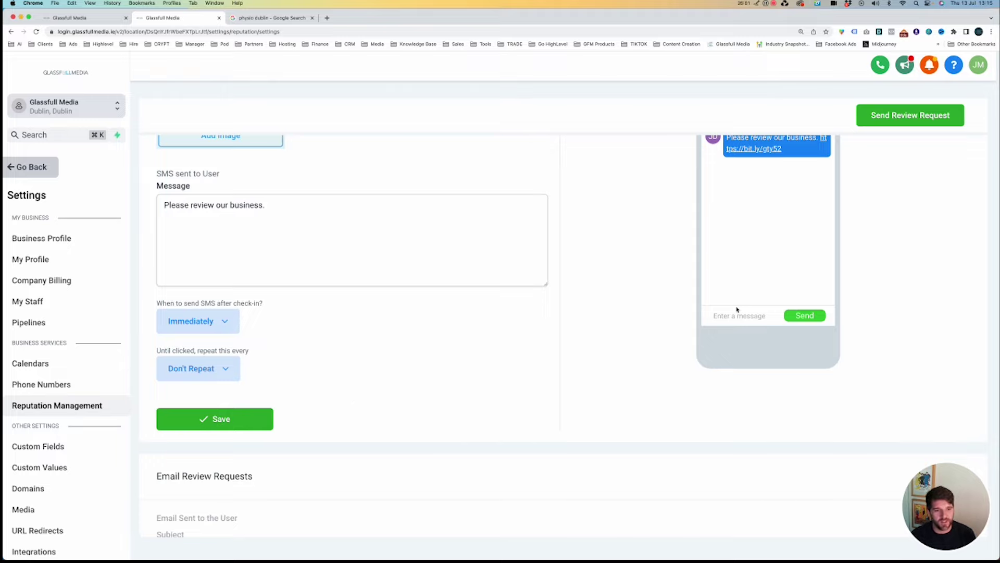
{"action": "scroll", "coordinate": [737, 310], "scroll_direction": "up", "scroll_amount": 3}
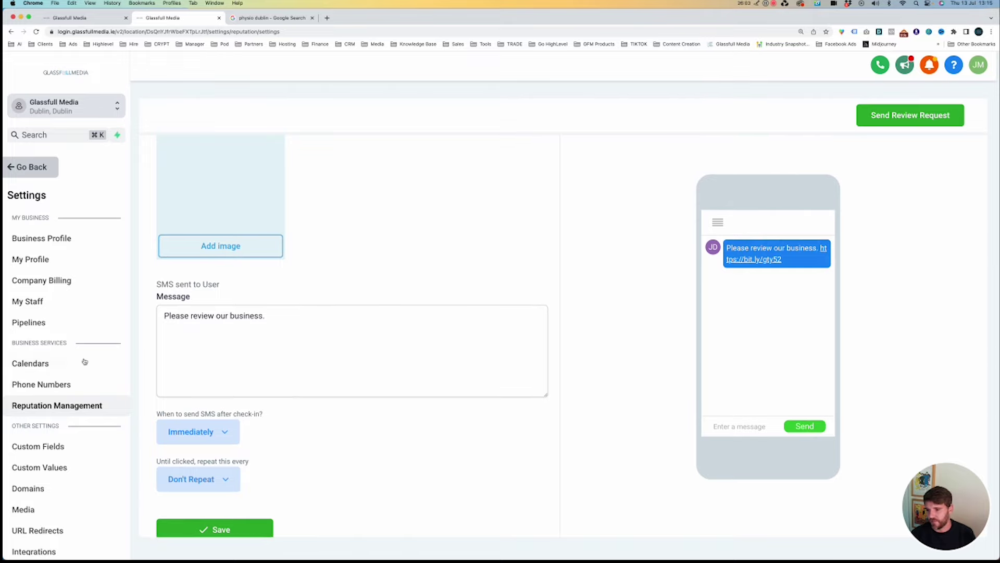
{"action": "left_click", "coordinate": [19, 167]}
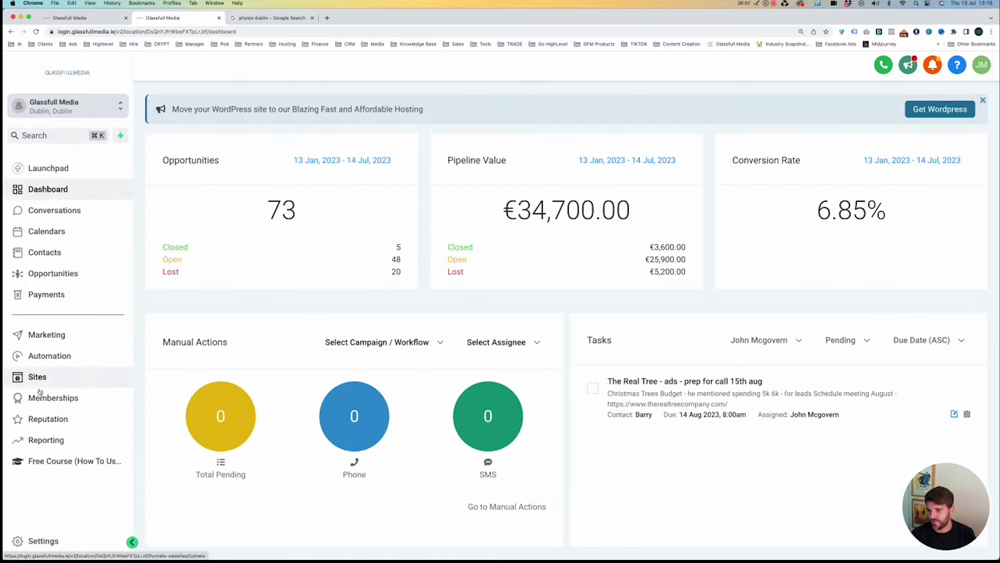
Show the Facebook Ads report for This year, from 1 January 2023 to date.
{"action": "left_click", "coordinate": [46, 438]}
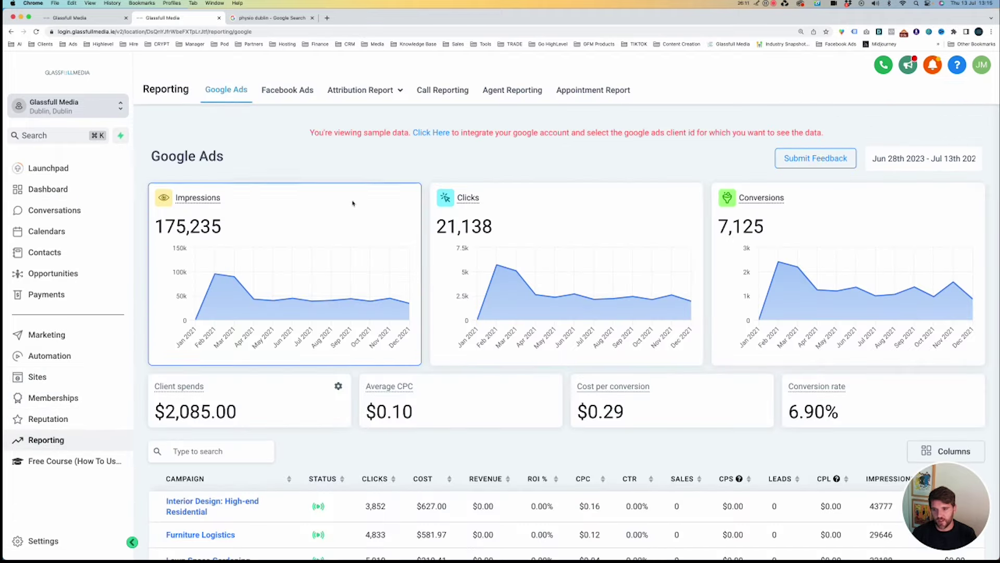
{"action": "left_click", "coordinate": [298, 92]}
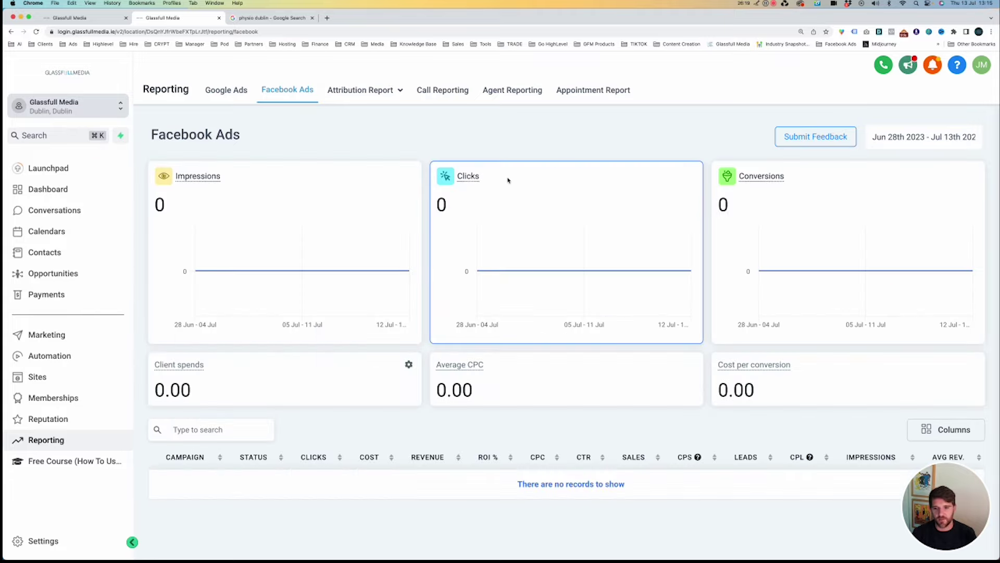
{"action": "left_click", "coordinate": [903, 143]}
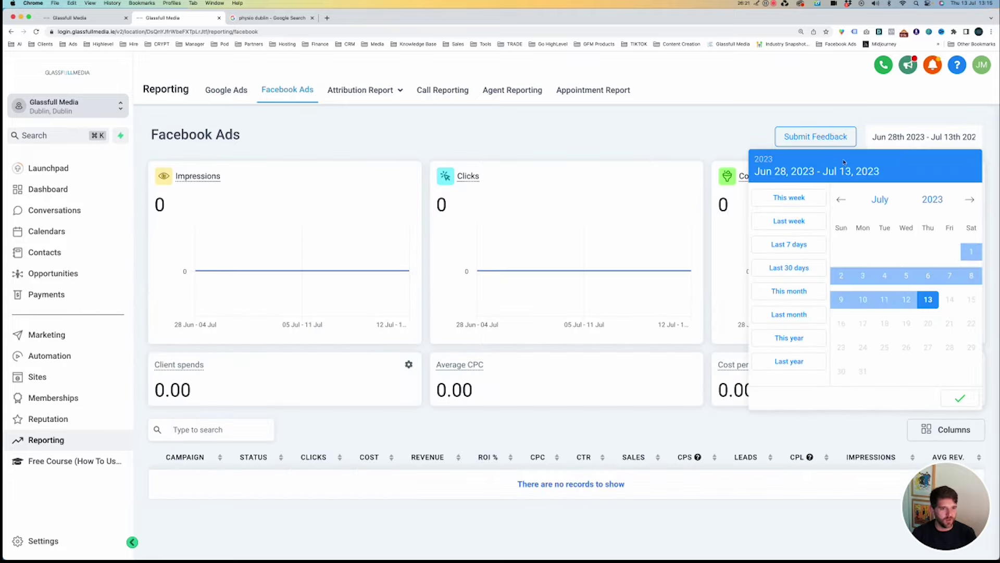
{"action": "left_click", "coordinate": [770, 337]}
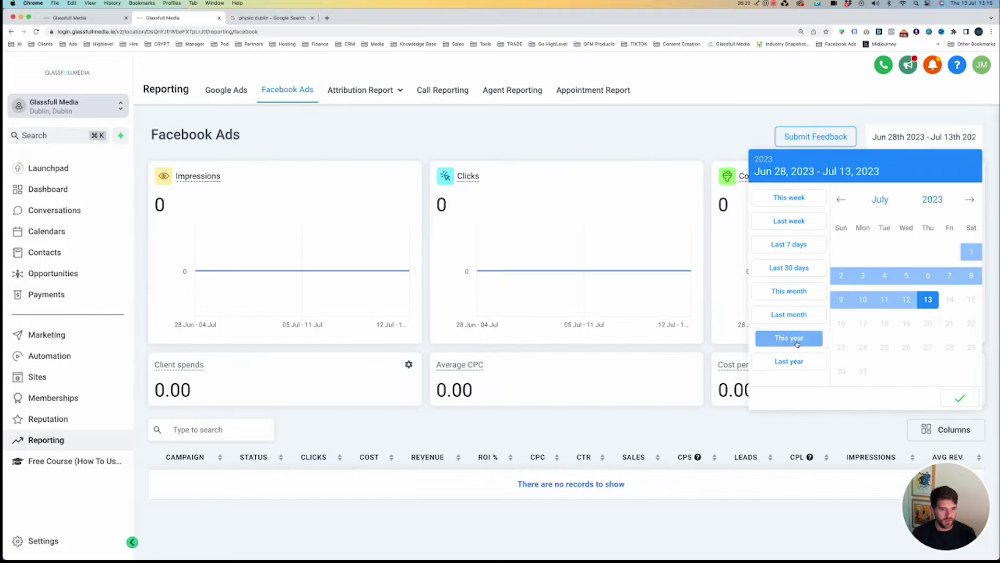
{"action": "left_click", "coordinate": [960, 398]}
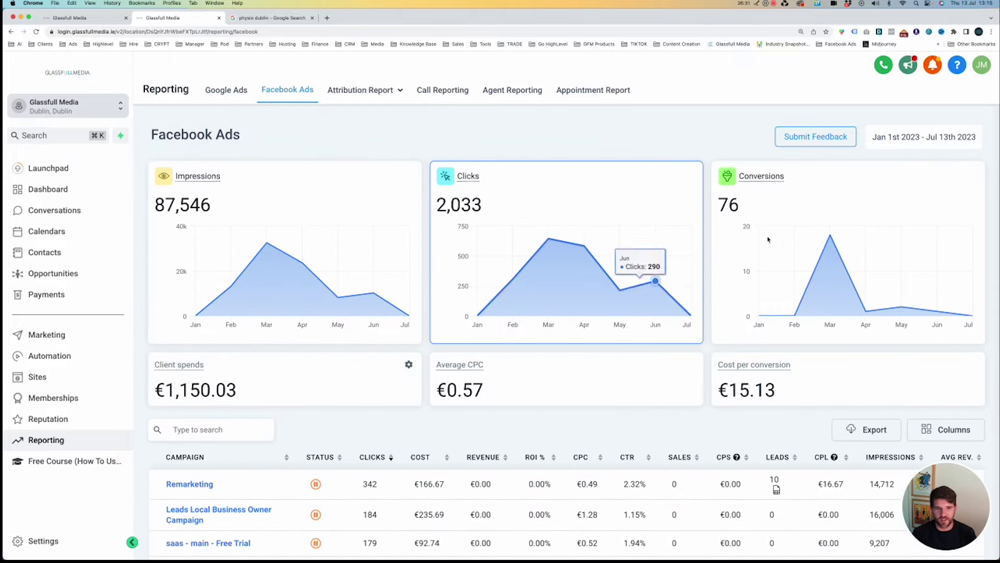
Open the 'saas - main - Free Trial' campaign: 9,207 impressions, 179 clicks, €92.74 spend.
{"action": "scroll", "coordinate": [761, 312], "scroll_direction": "down", "scroll_amount": 2}
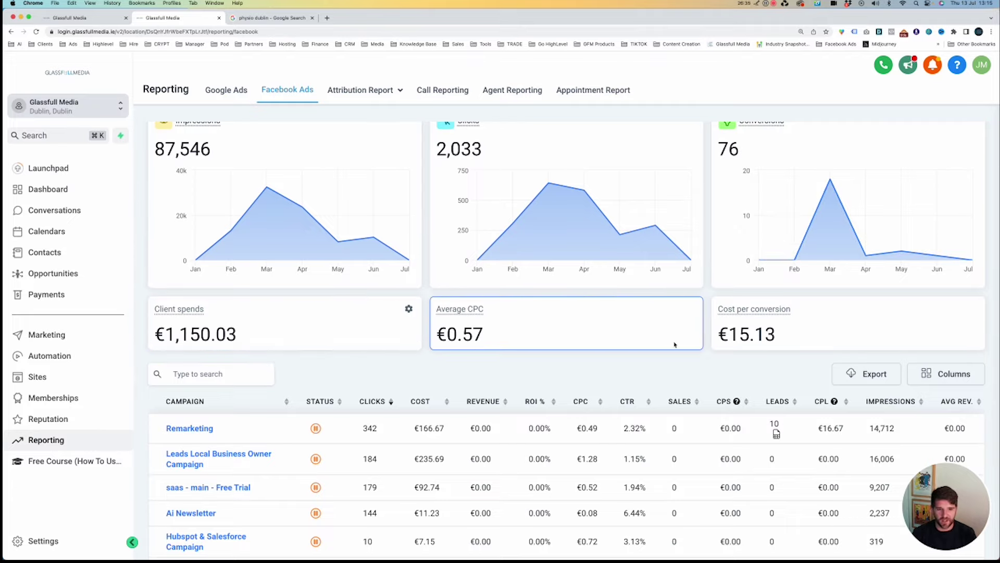
{"action": "scroll", "coordinate": [675, 339], "scroll_direction": "down", "scroll_amount": 2}
{"action": "scroll", "coordinate": [703, 319], "scroll_direction": "down", "scroll_amount": 1}
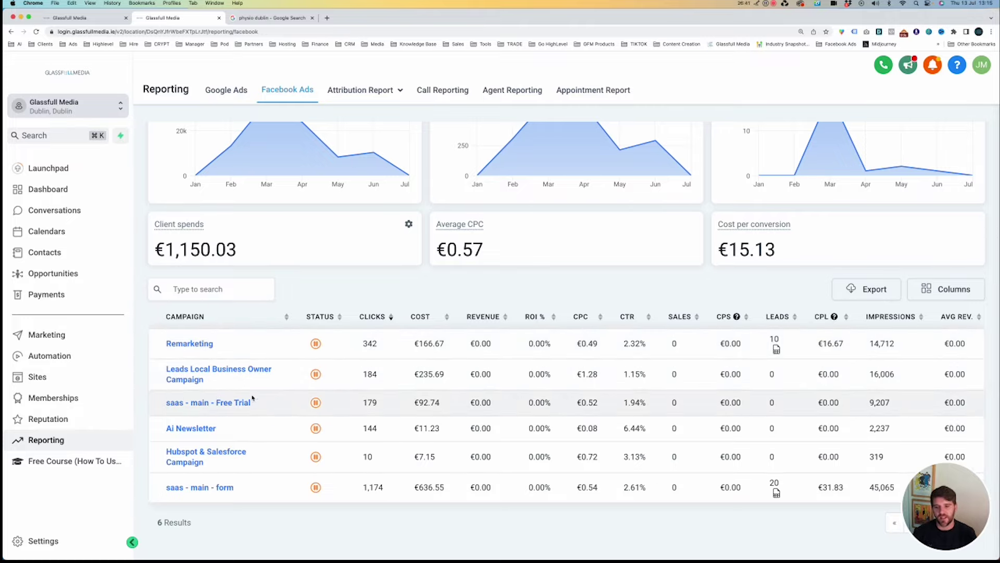
{"action": "left_click", "coordinate": [222, 402]}
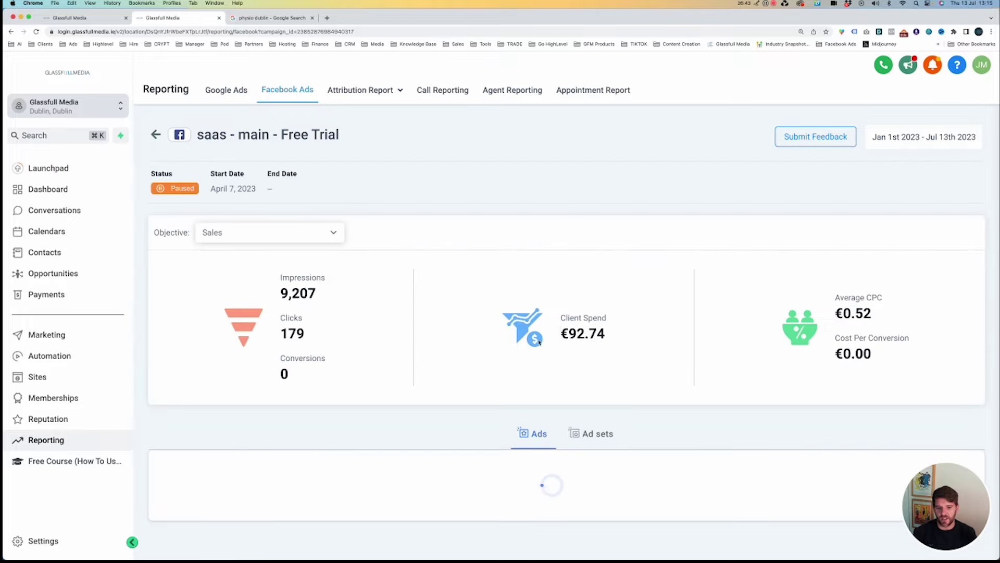
View the Free Trial campaign's ads and ad sets breakdown, then go to Business Profile Settings.
{"action": "scroll", "coordinate": [562, 304], "scroll_direction": "down", "scroll_amount": 5}
{"action": "scroll", "coordinate": [562, 304], "scroll_direction": "down", "scroll_amount": 1}
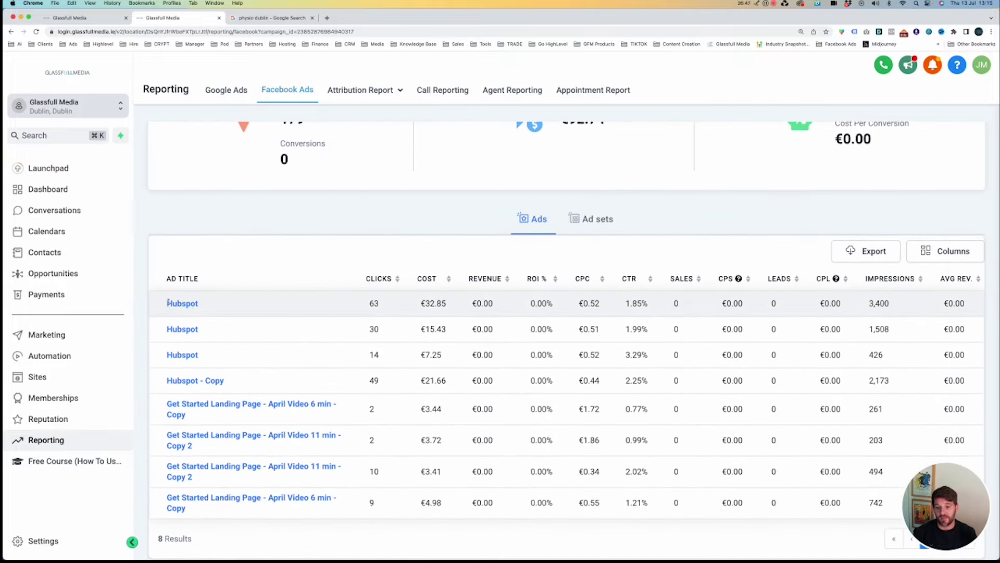
{"action": "scroll", "coordinate": [411, 313], "scroll_direction": "down", "scroll_amount": 2}
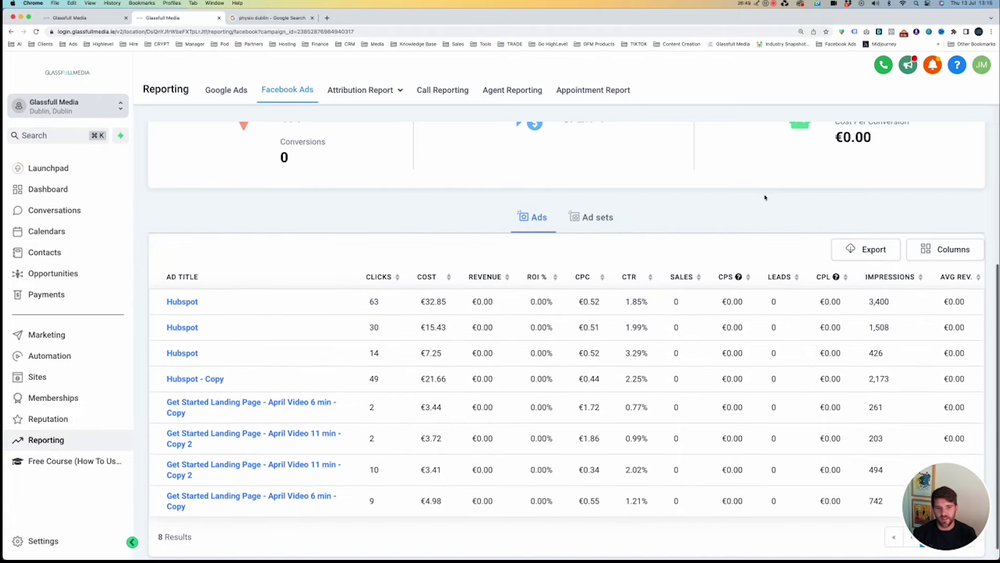
{"action": "left_click", "coordinate": [598, 217]}
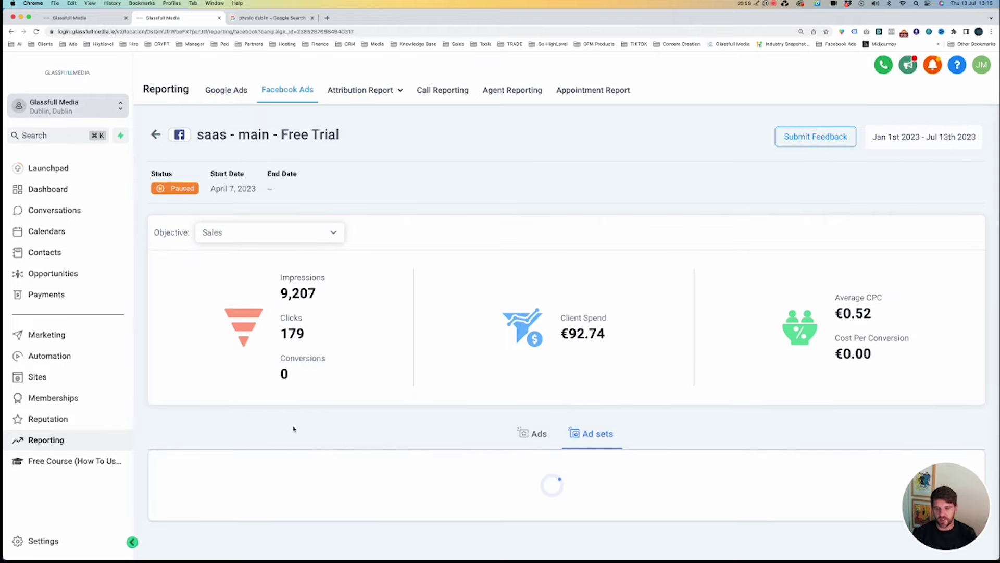
{"action": "left_click", "coordinate": [76, 544]}
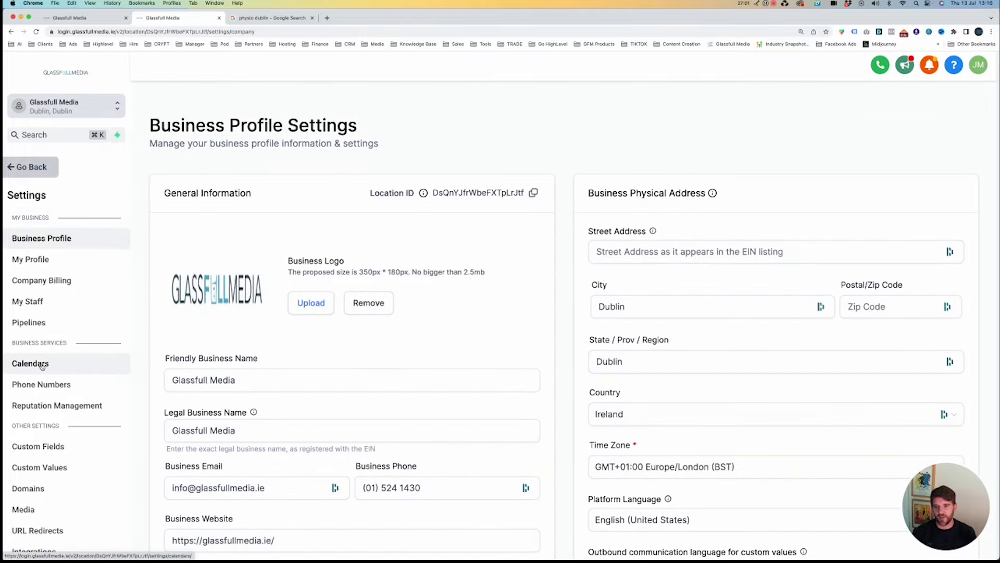
Open Integrations settings and keep Glassfull Media as the Facebook ad account.
{"action": "scroll", "coordinate": [42, 366], "scroll_direction": "down", "scroll_amount": 3}
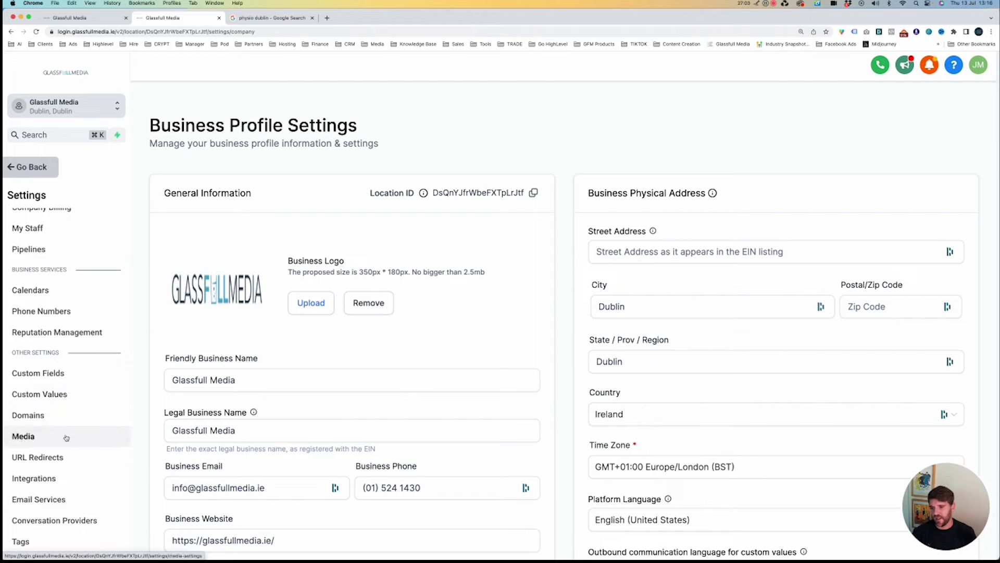
{"action": "left_click", "coordinate": [57, 477]}
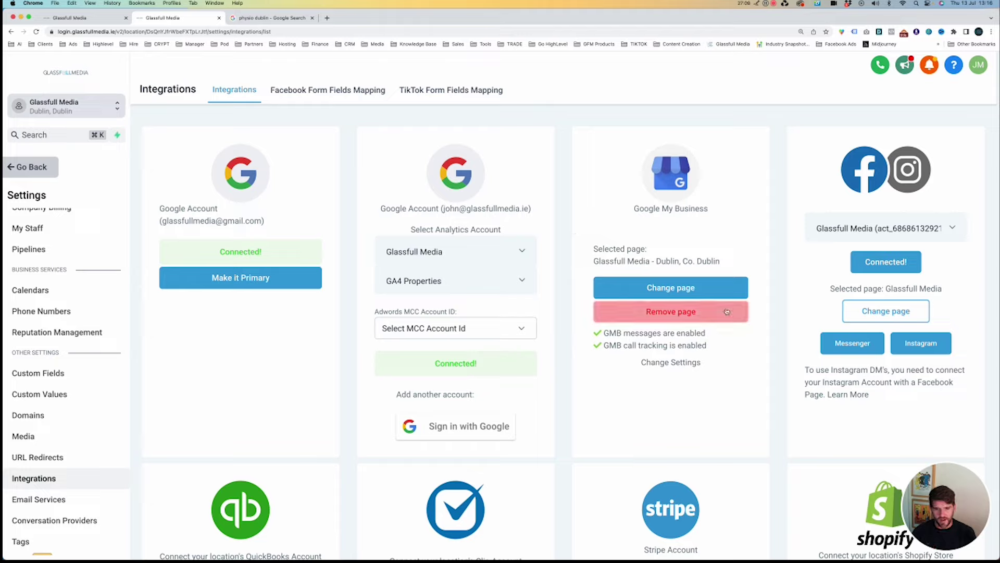
{"action": "left_click", "coordinate": [854, 231]}
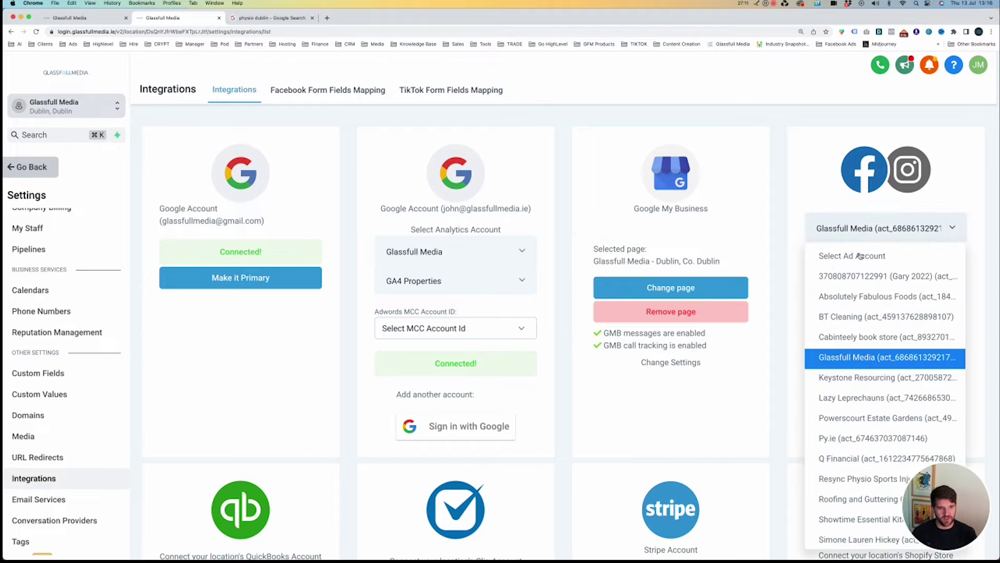
{"action": "left_click", "coordinate": [865, 232]}
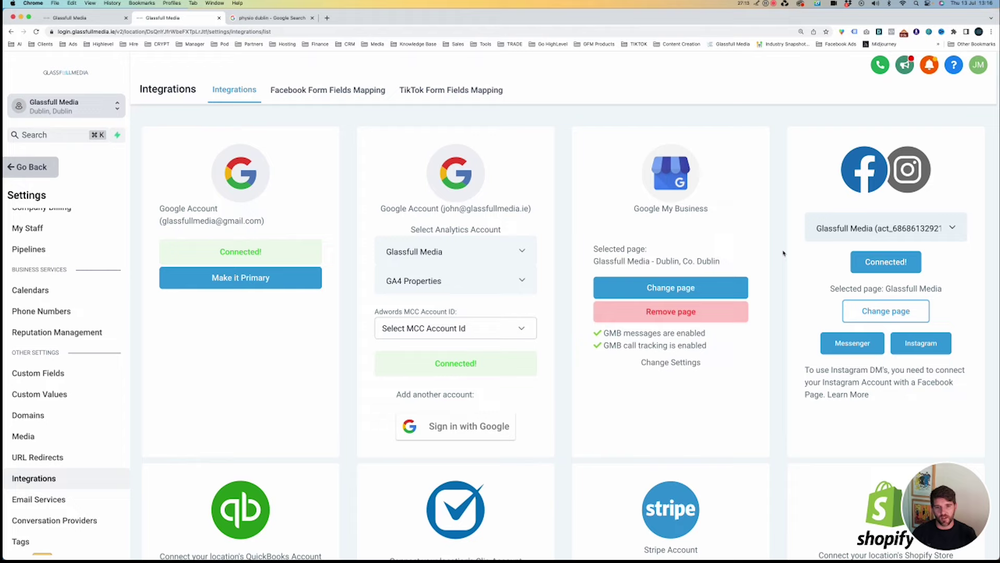
Scroll through the connected integration cards, including Facebook and Instagram.
{"action": "scroll", "coordinate": [783, 253], "scroll_direction": "down", "scroll_amount": 5}
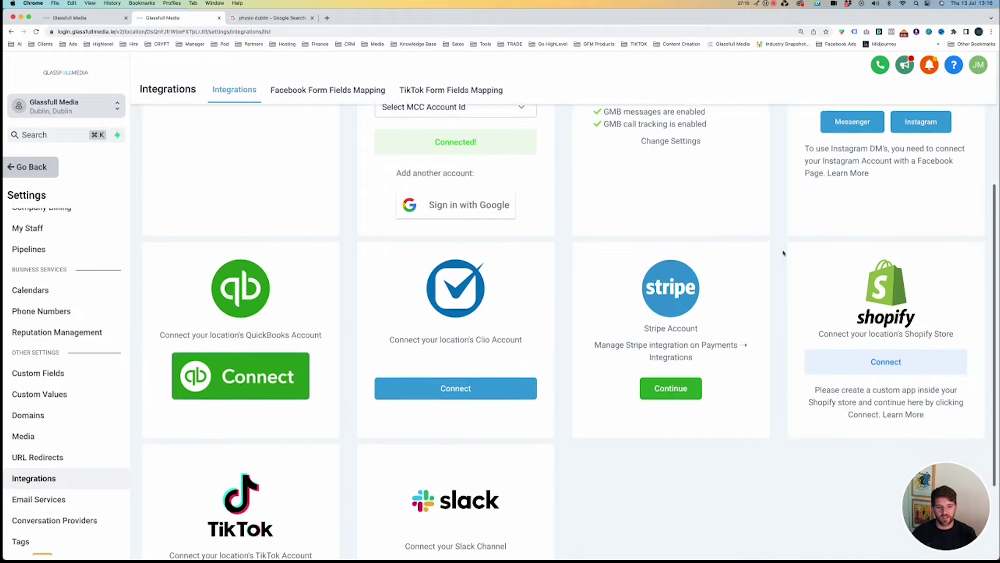
{"action": "scroll", "coordinate": [783, 253], "scroll_direction": "down", "scroll_amount": 2}
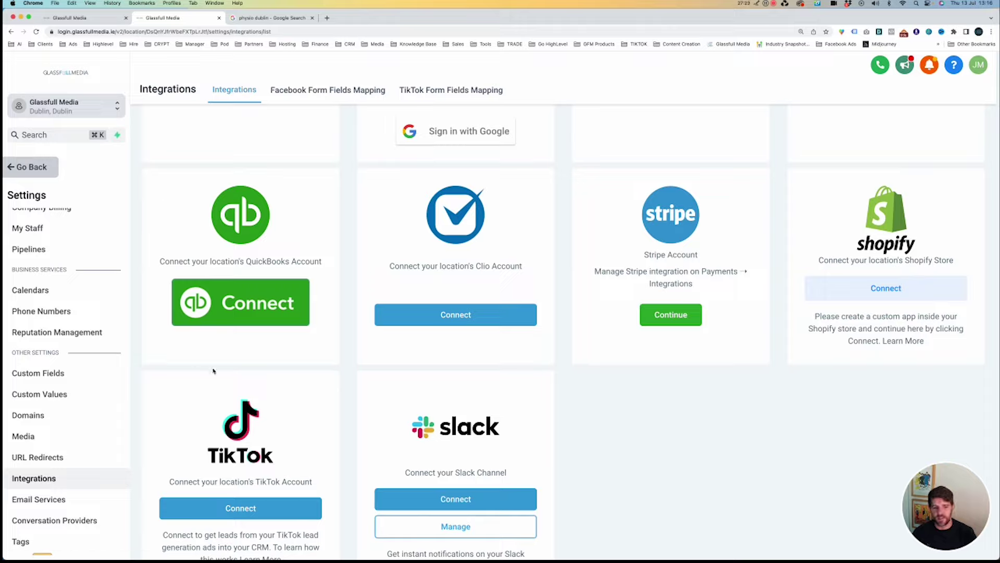
{"action": "mouse_move", "coordinate": [961, 508]}
{"action": "left_click", "coordinate": [916, 478]}
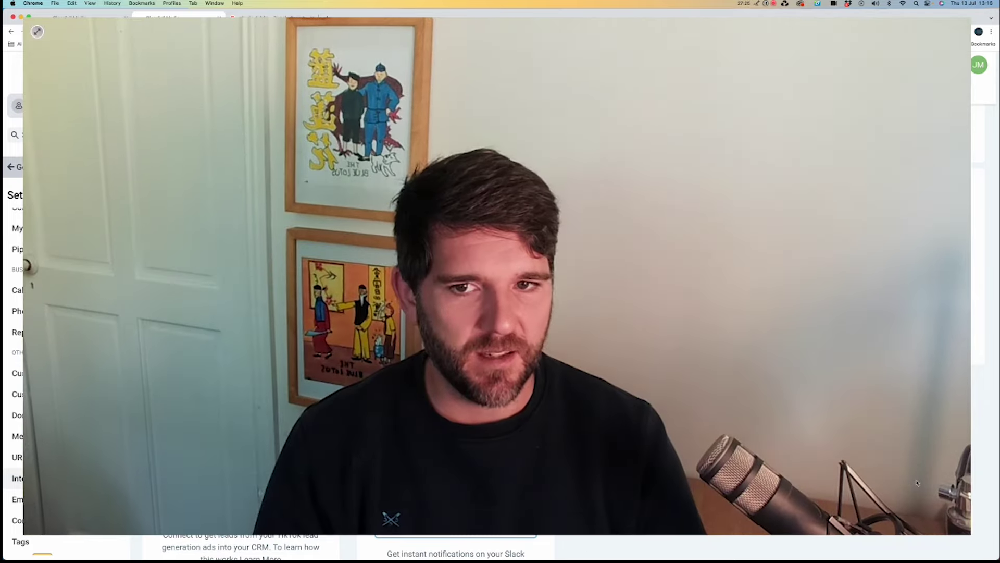